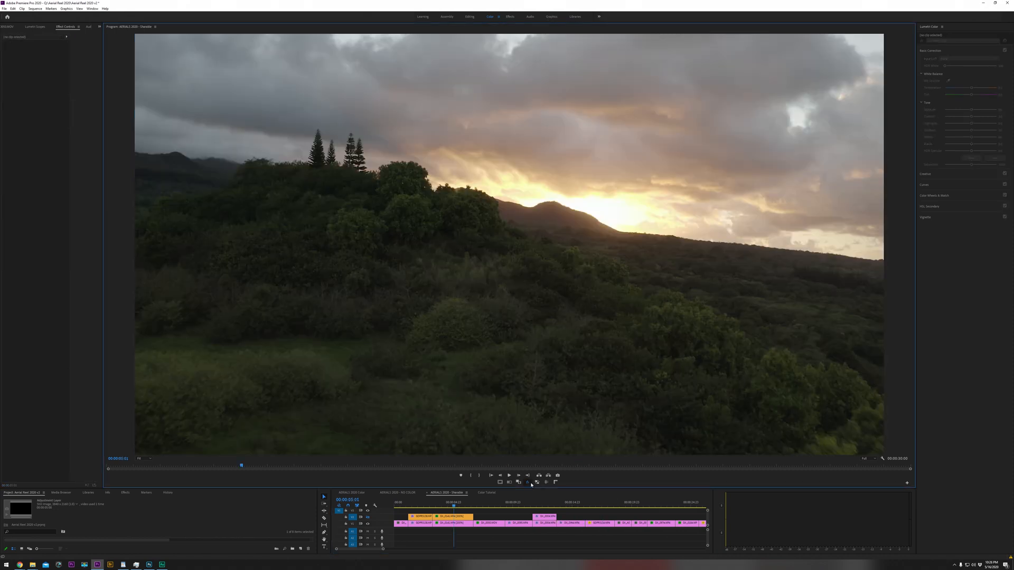
Compare the graded and ungraded looks of the sunset hill, grassy field and valley road clips by toggling all effects off and on
left_click(528, 482)
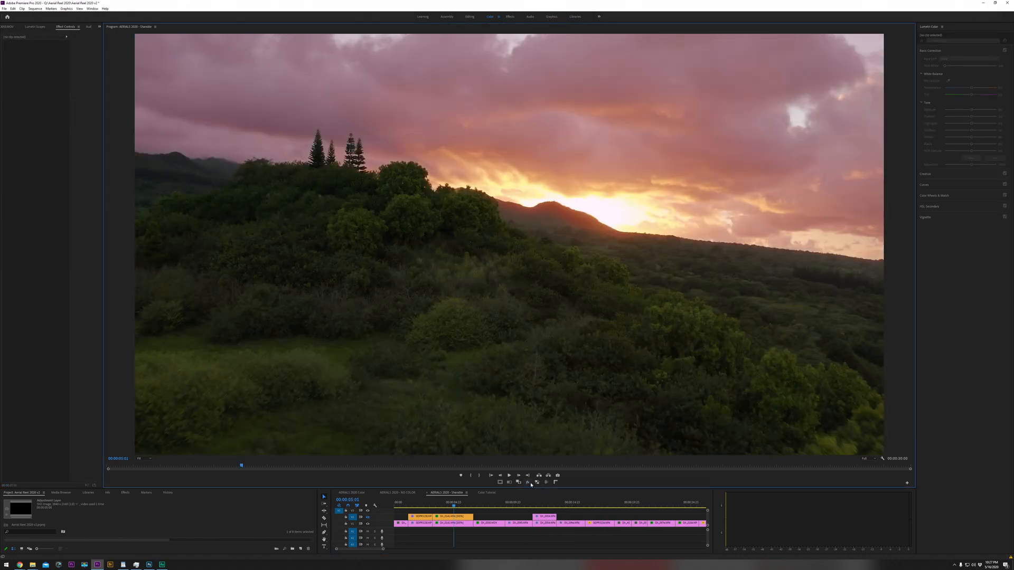
left_click(530, 483)
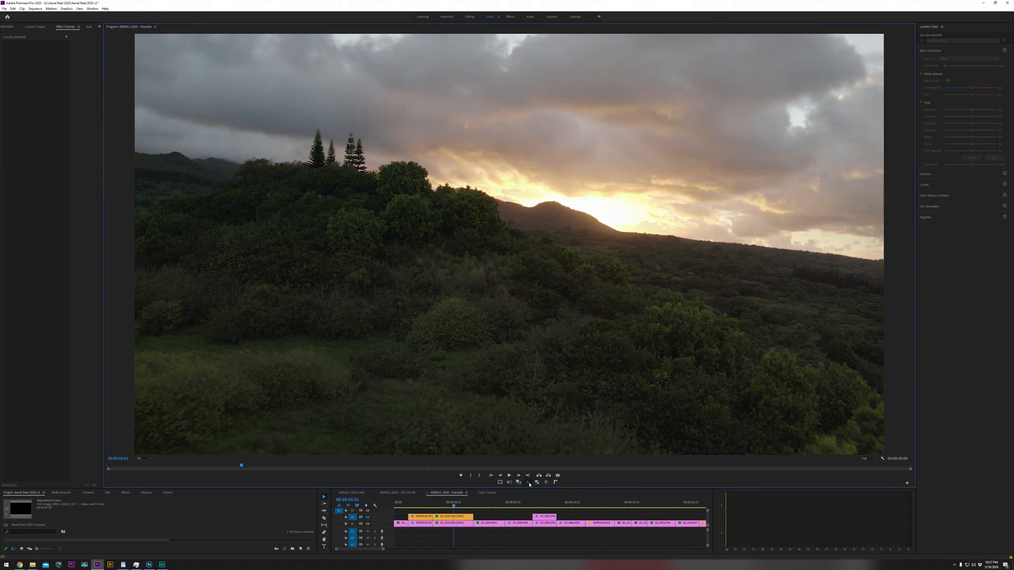
left_click(530, 483)
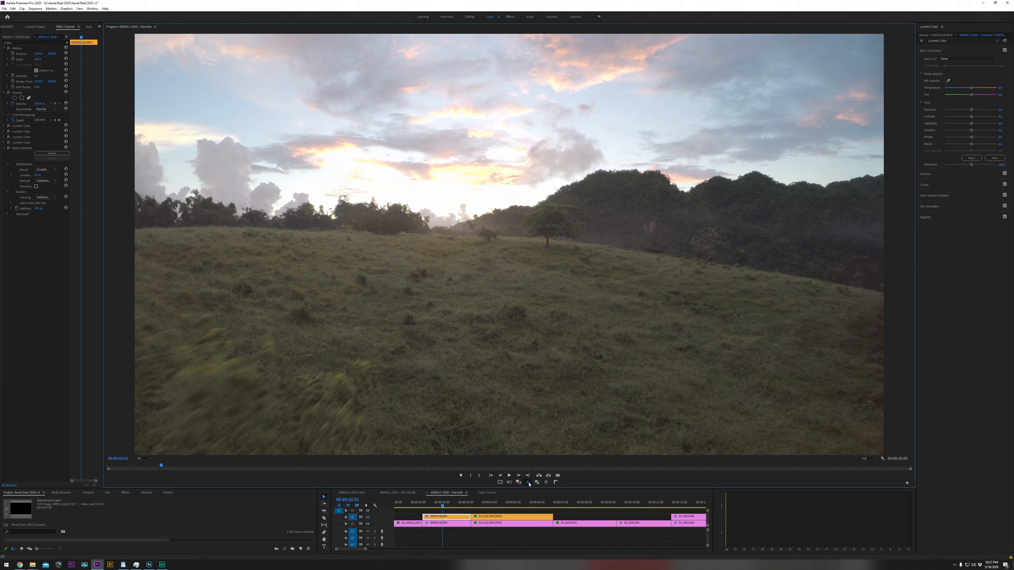
left_click(529, 483)
left_click(529, 483)
left_click(529, 483)
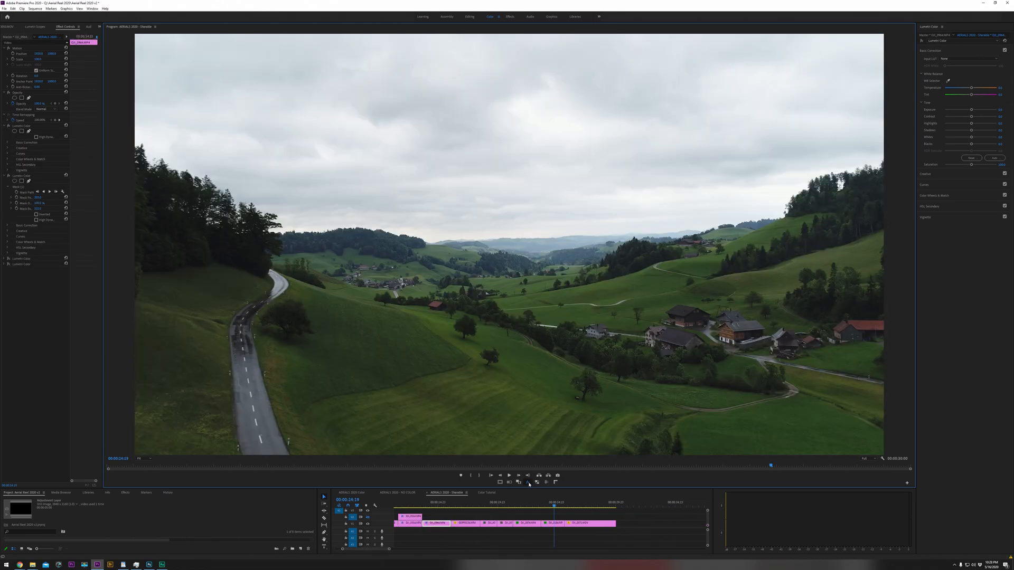
left_click(529, 483)
left_click(529, 483)
left_click(529, 483)
Look at the beach clip near the end of the sequence, then return to the start of the timeline
left_click(580, 506)
key("minus")
key("minus")
key("minus")
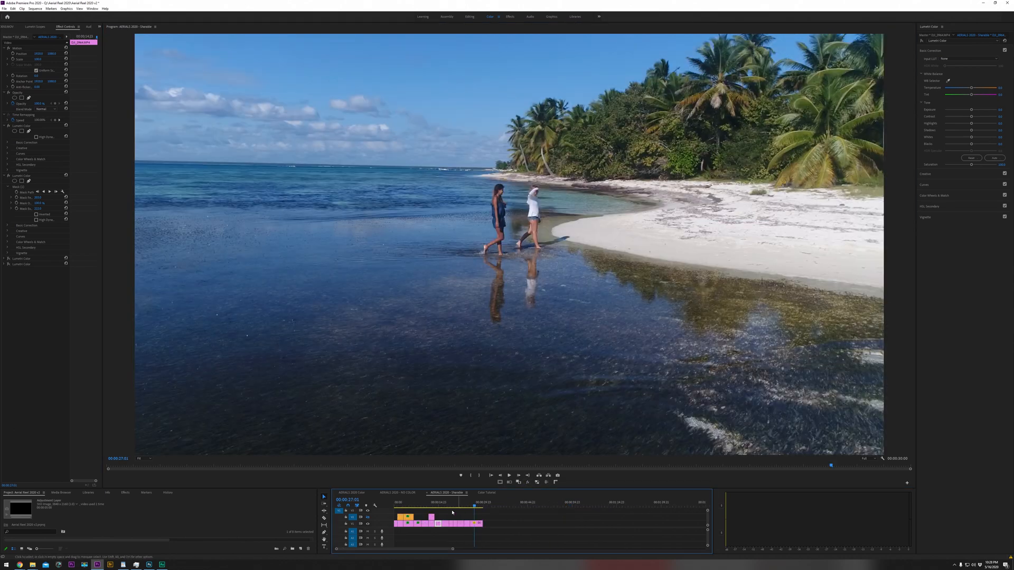
left_click(397, 505)
key("equal")
key("equal")
key("equal")
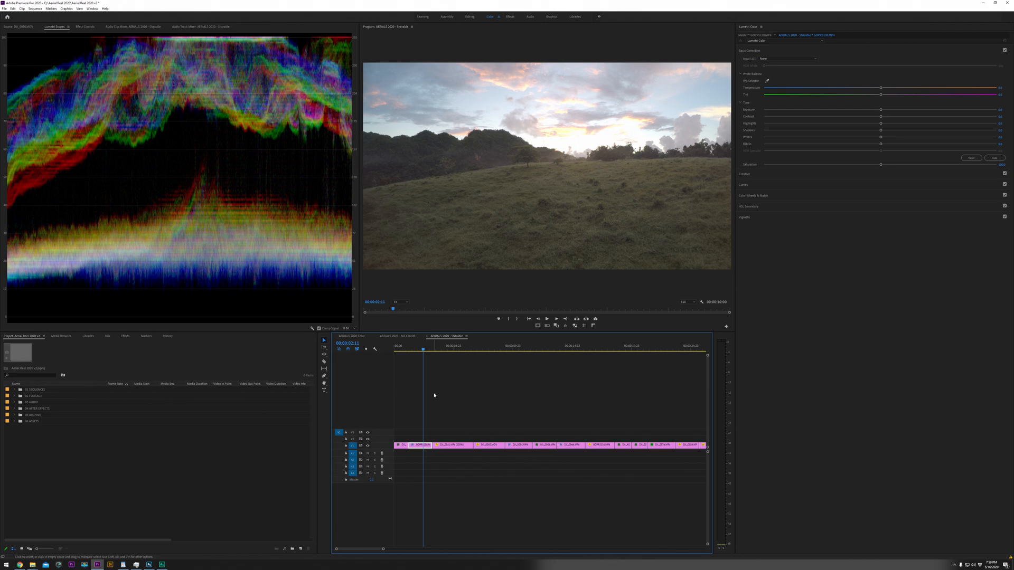
Step through the ungraded clips of the sequence from edit point to edit point to examine each shot's starting look
key("Down")
key("Down")
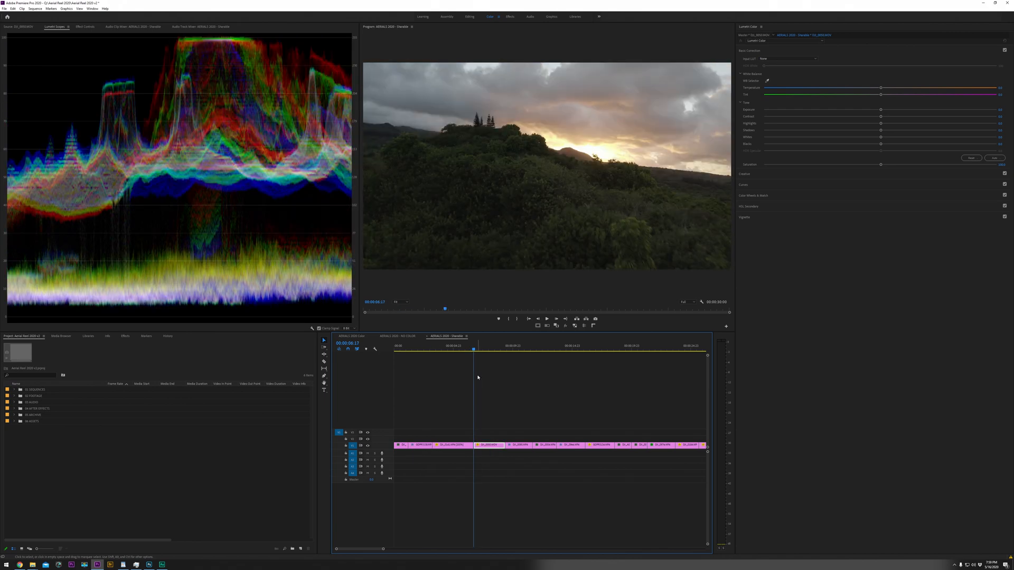
key("Down")
key("Down")
key("minus")
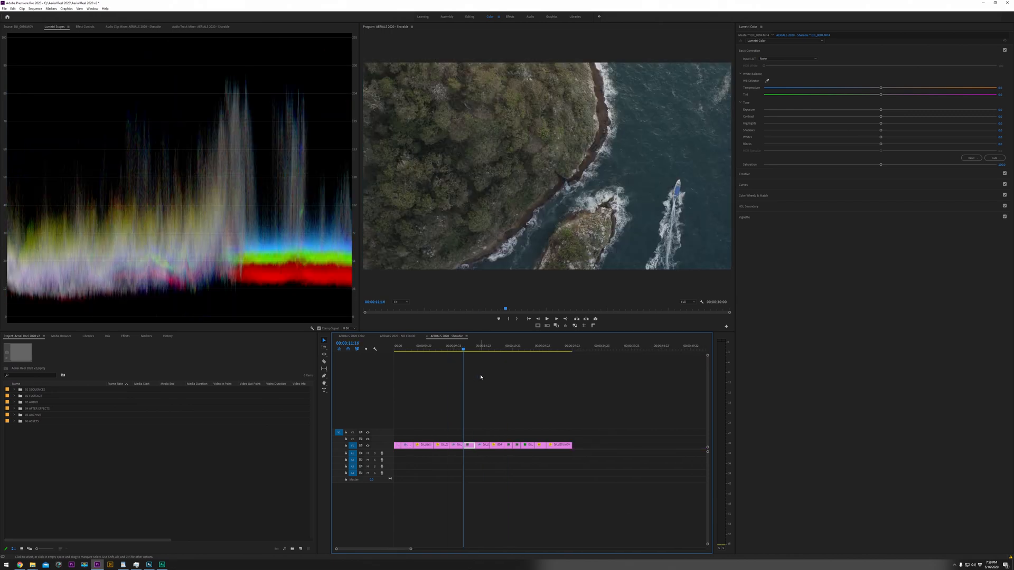
key("Down")
key("Down")
key("Down")
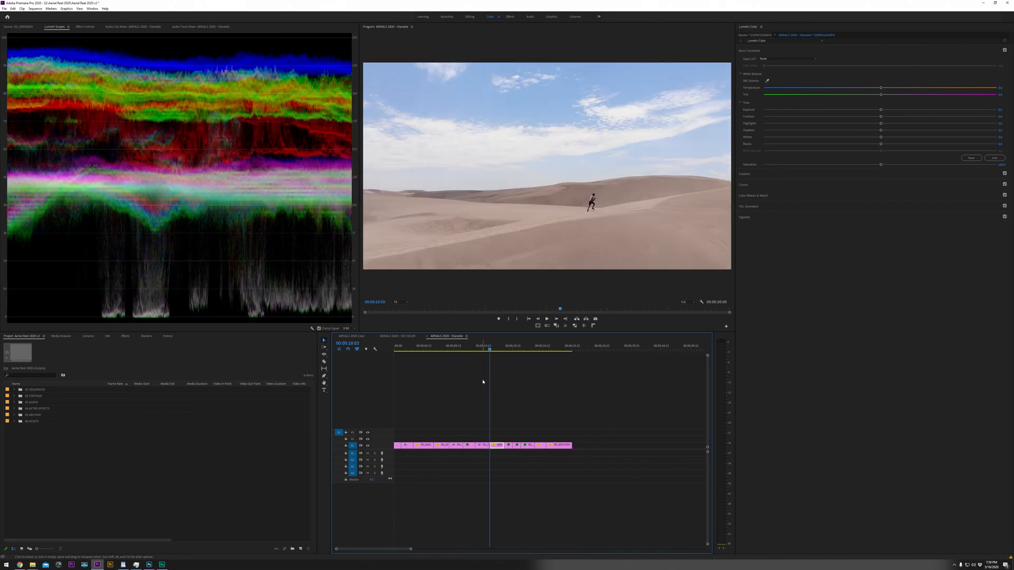
key("Down")
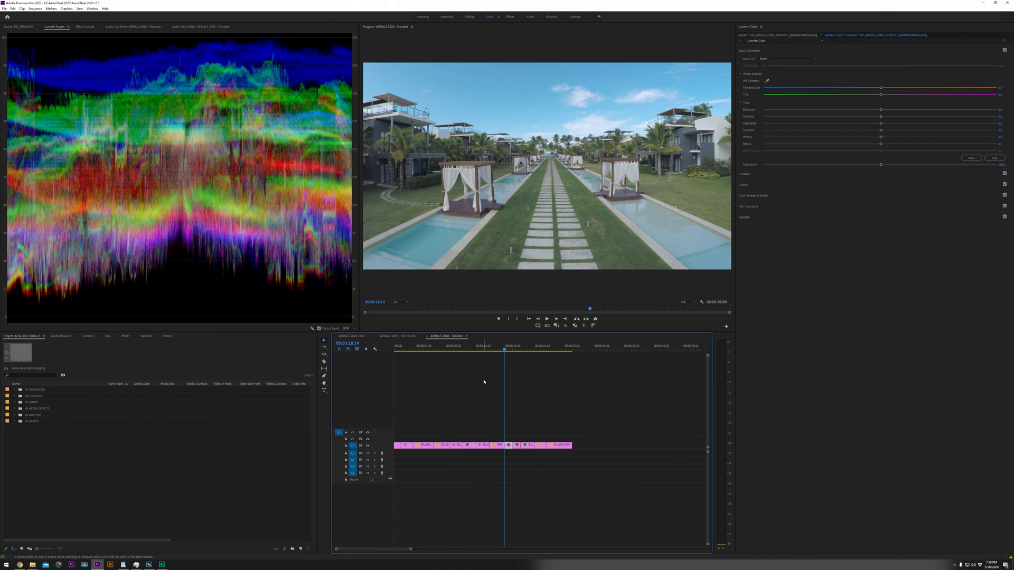
key("Down")
key("Down")
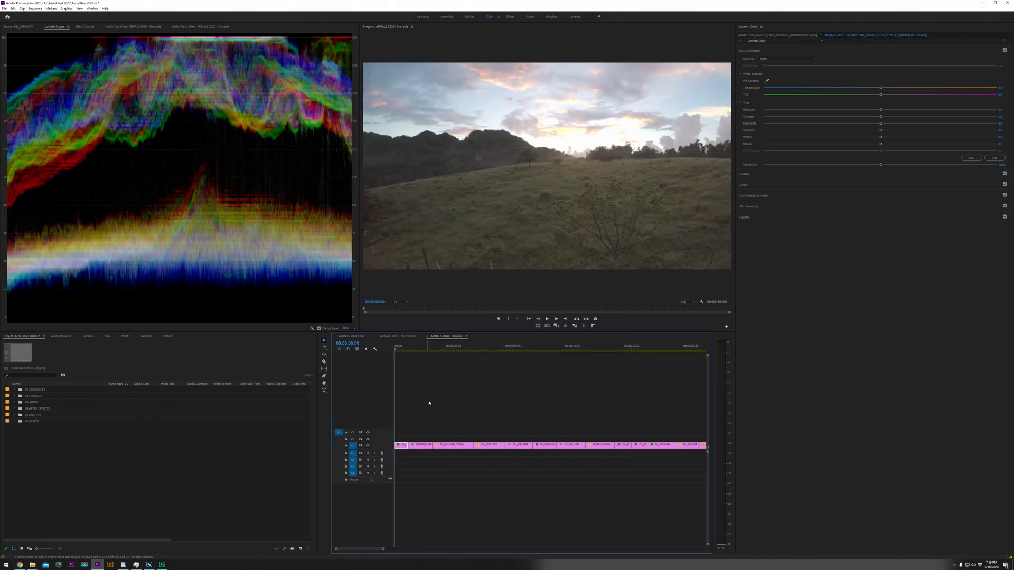
Move the playhead to 00:00:01:22 in the grassy hillside clip, check the frame full screen and select the clip
left_click(416, 347)
key("=")
key("=")
key("=")
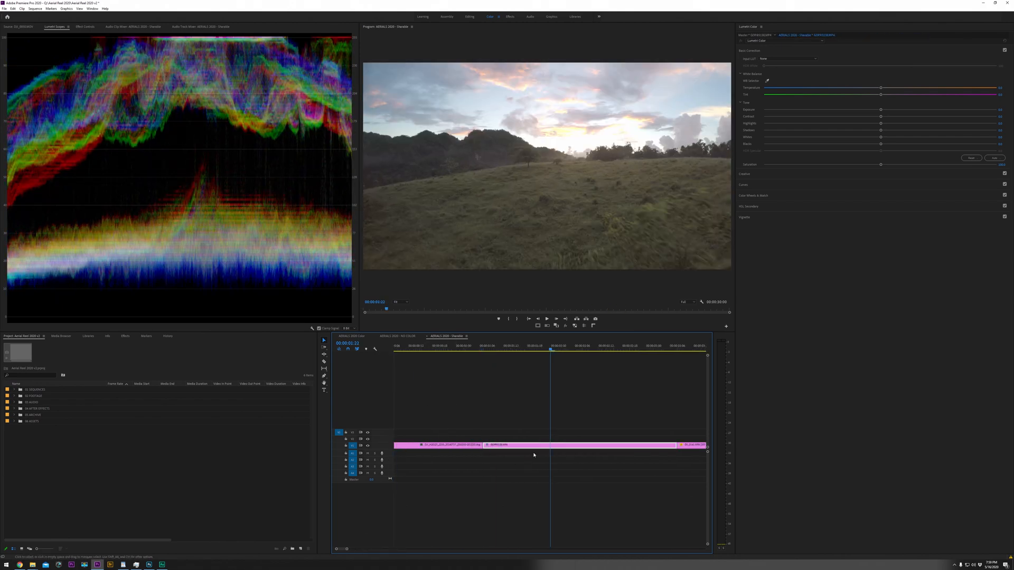
left_click(531, 414)
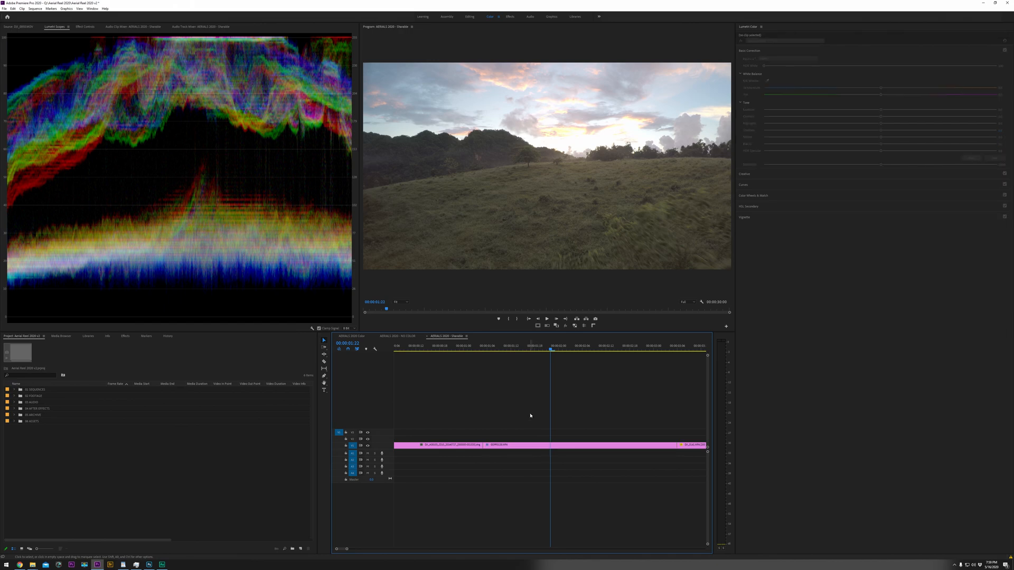
key("ctrl+grave")
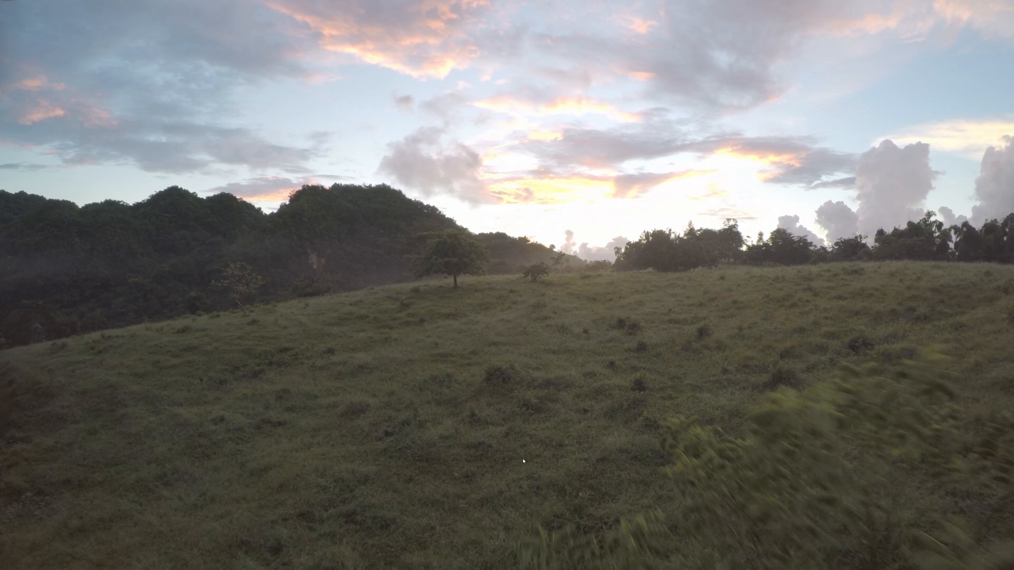
key("ctrl+grave")
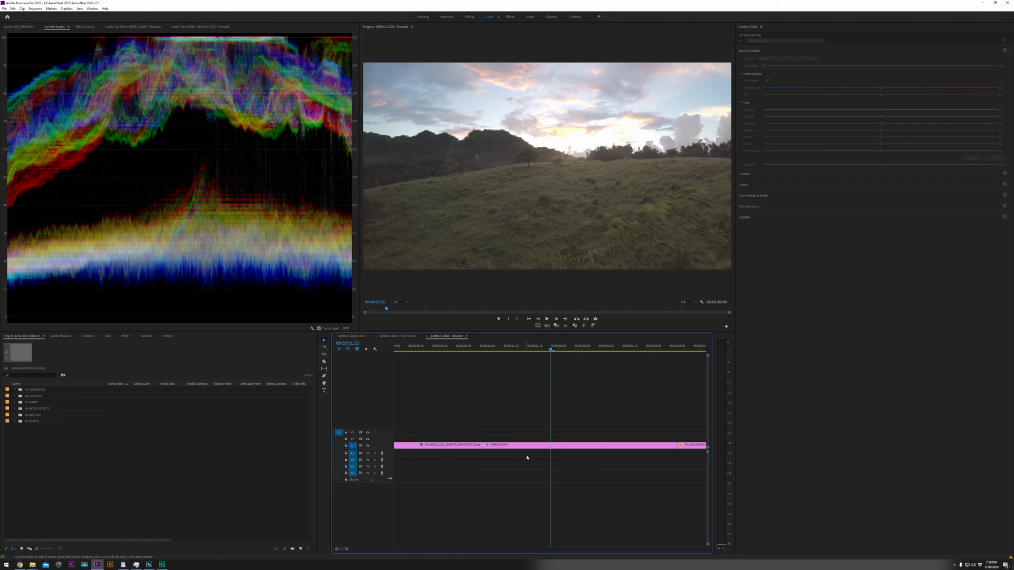
left_click_drag(581, 419, 553, 477)
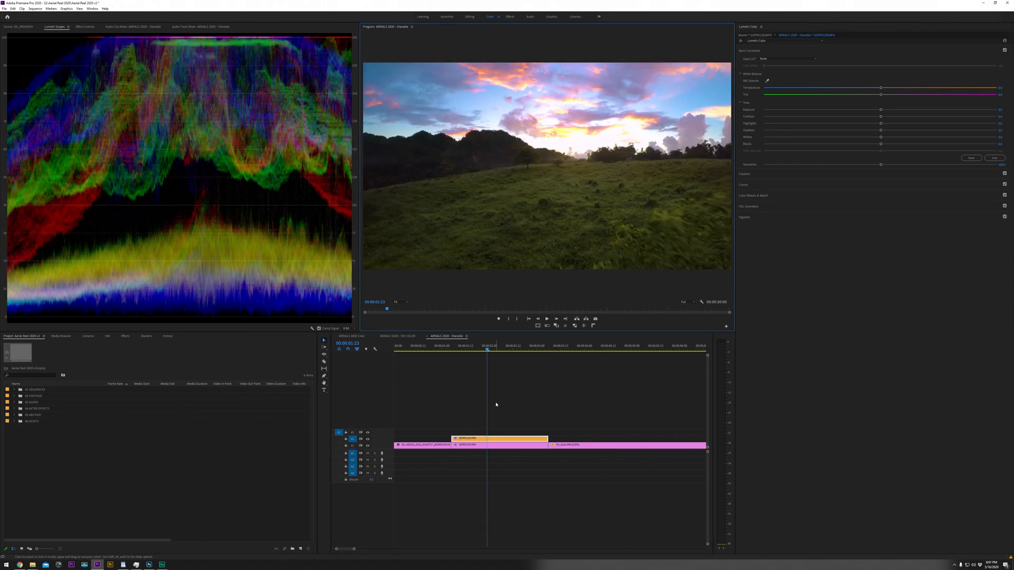
Compare the graded hillside copy with the original beneath it by toggling the upper video track, and leave that track hidden
left_click(368, 438)
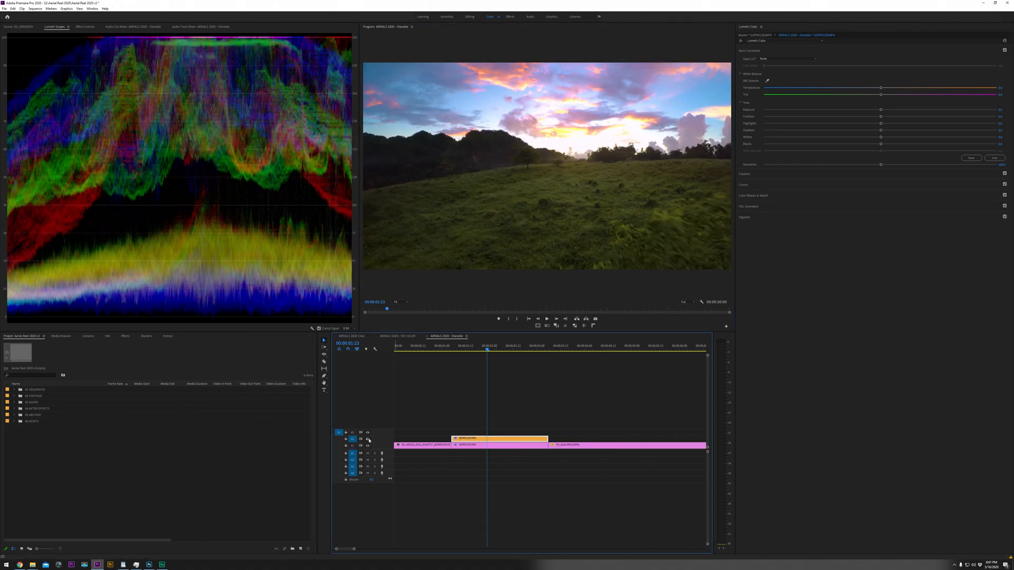
left_click(368, 438)
left_click(367, 439)
left_click(368, 438)
left_click(368, 439)
left_click(369, 440)
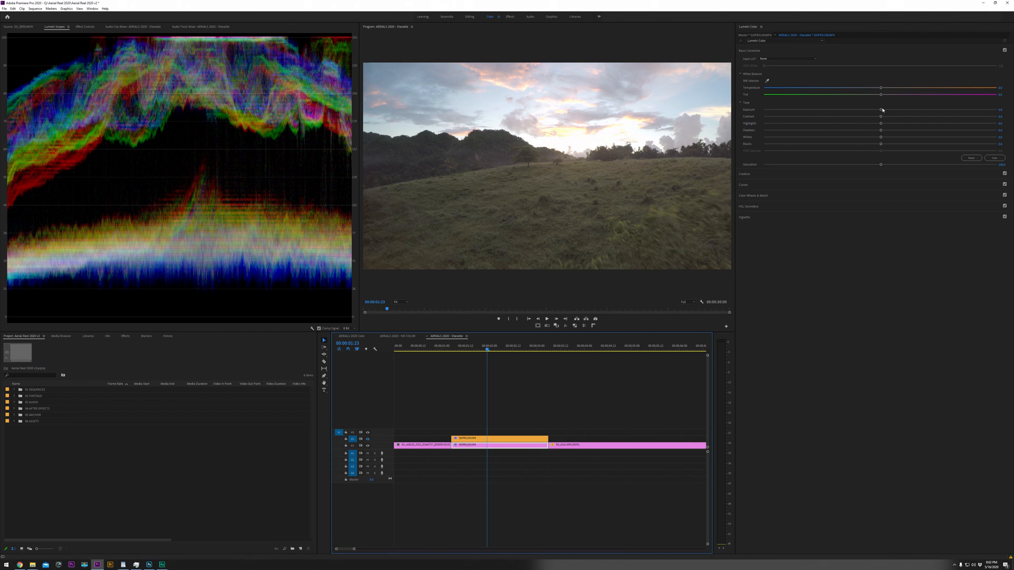
Lower the hillside clip's exposure slightly in Lumetri Basic Correction and raise its contrast to 100
left_click_drag(881, 109, 875, 118)
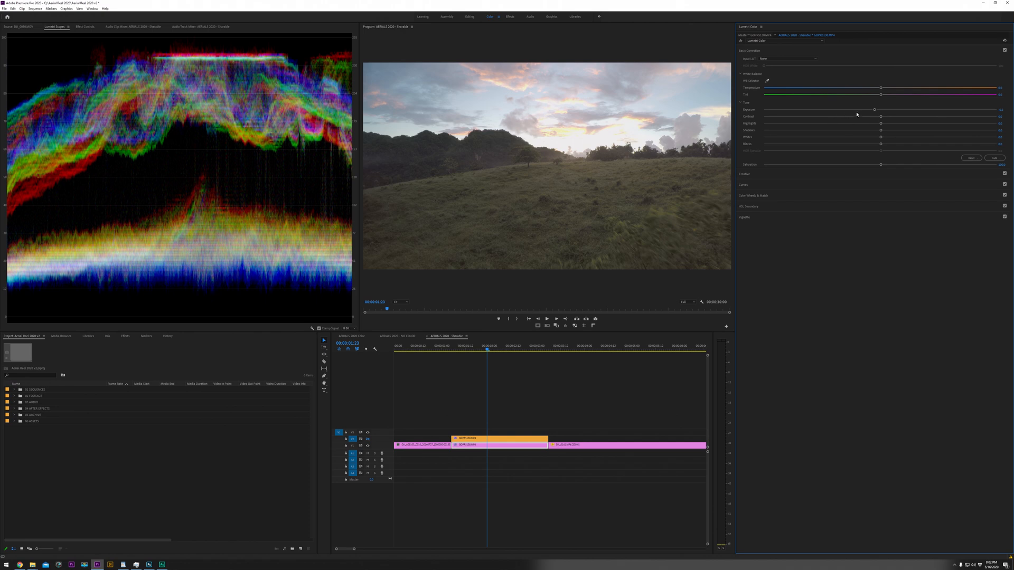
left_click_drag(874, 111, 868, 110)
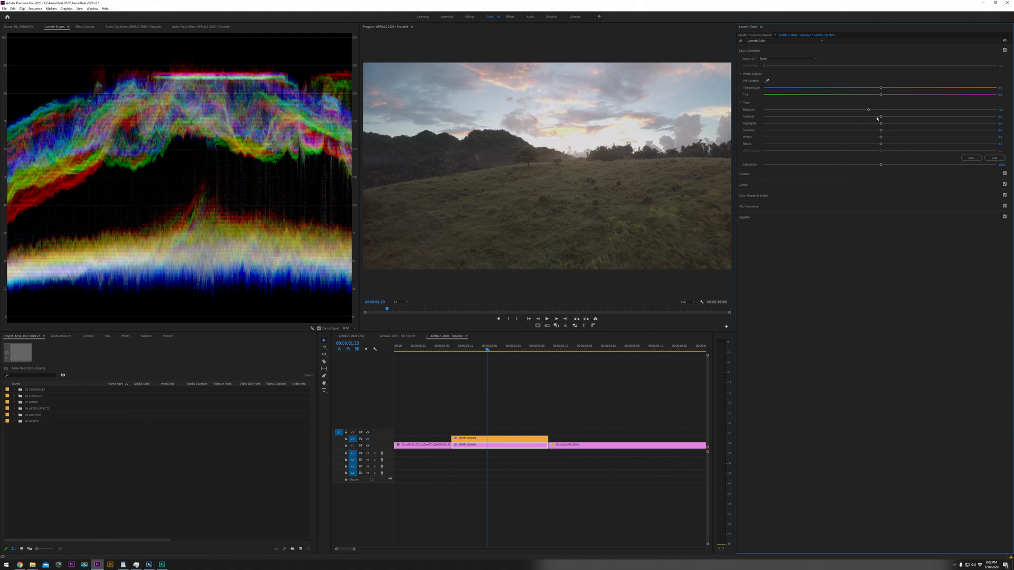
left_click_drag(882, 117, 1004, 130)
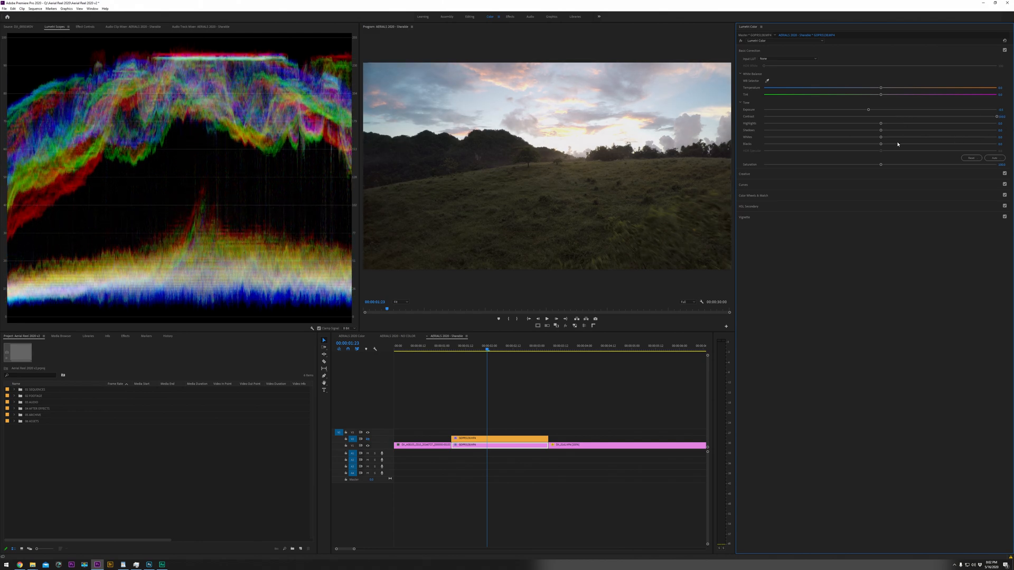
Lower the hillside clip's blacks moderately and raise its whites to stretch the tonal range
left_click_drag(880, 146, 857, 150)
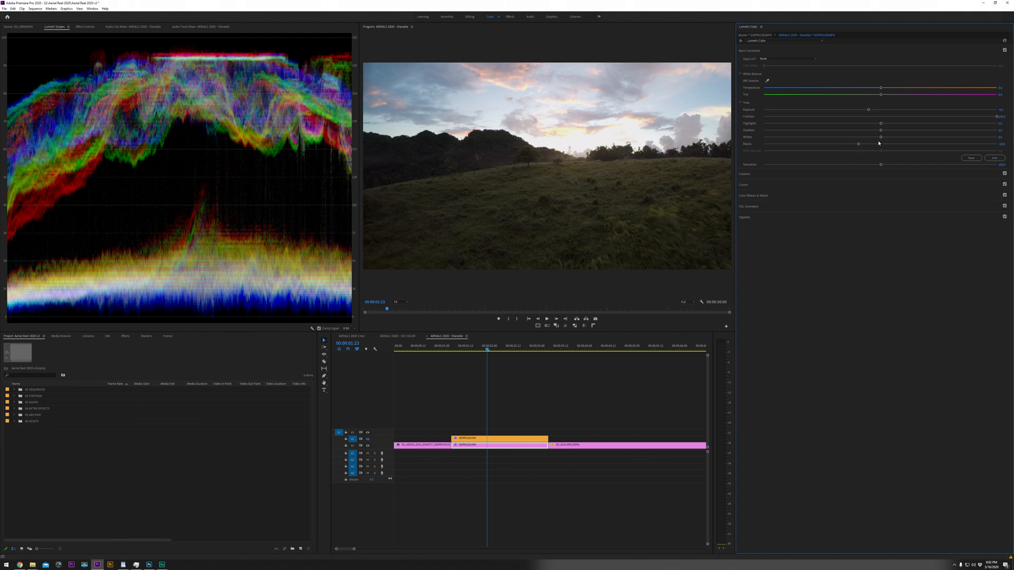
left_click_drag(882, 138, 916, 140)
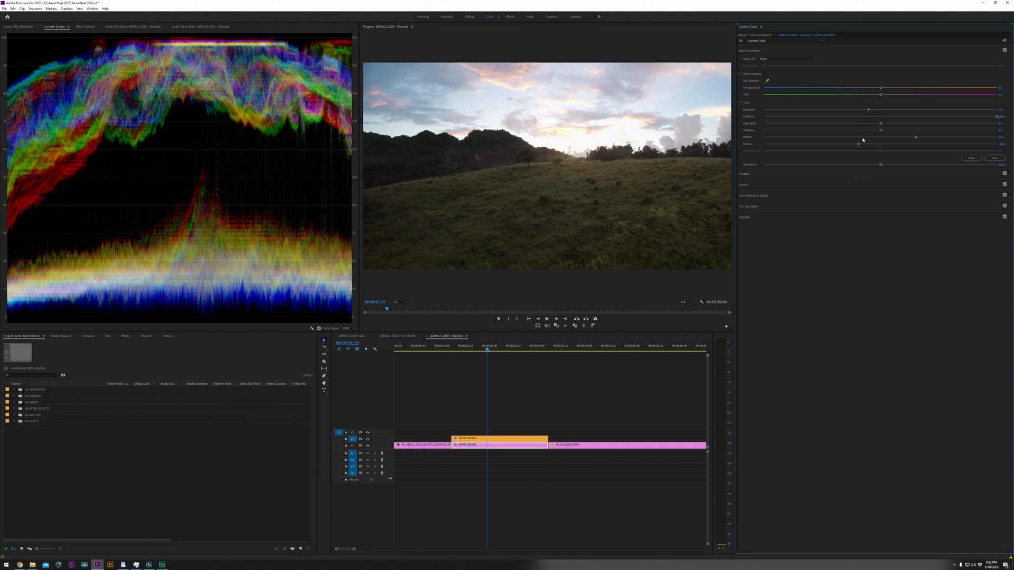
left_click_drag(857, 145, 855, 144)
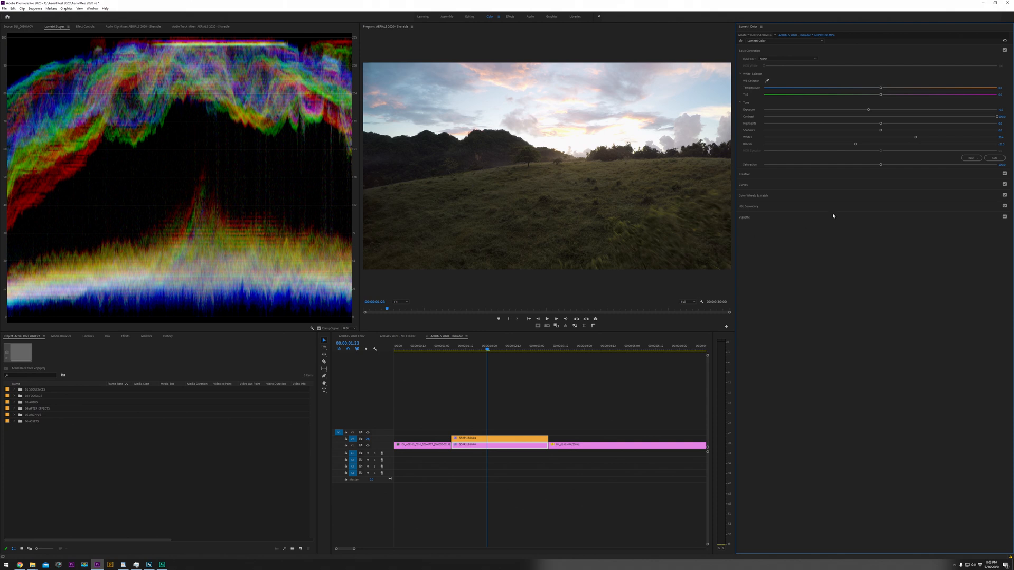
Raise the hillside clip's saturation and shadows, check it full screen, and reduce the exposure slightly further
left_click_drag(883, 165, 944, 166)
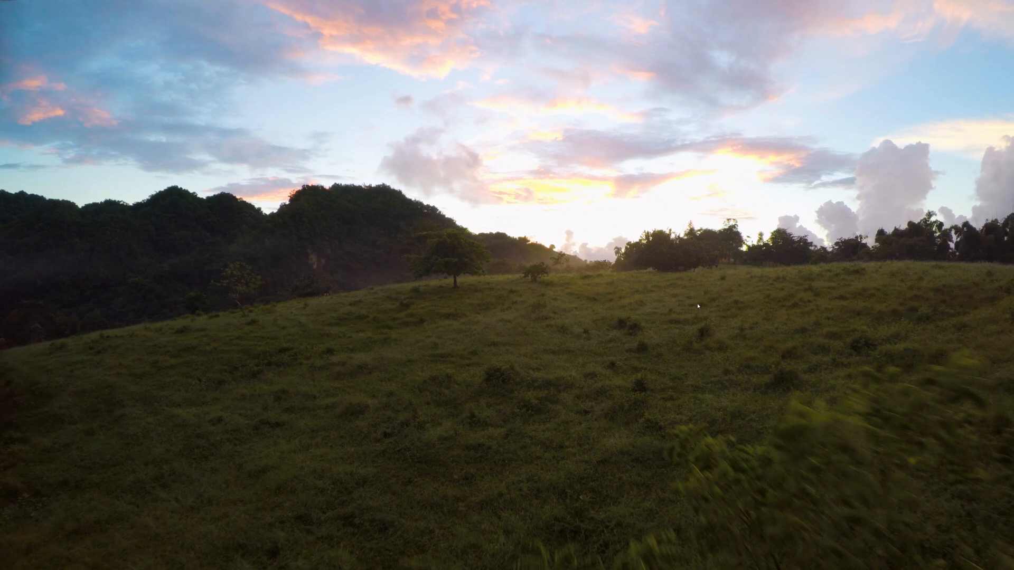
key("ctrl+grave")
left_click_drag(886, 131, 866, 111)
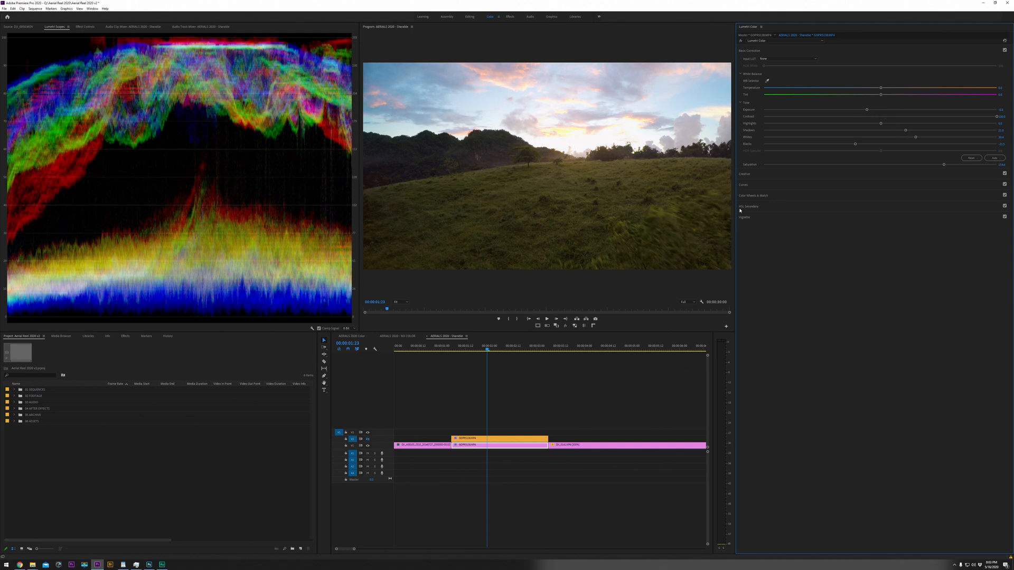
Review the corrected hillside frame full screen and compare it with the finished grade on the upper video track
key("ctrl+grave")
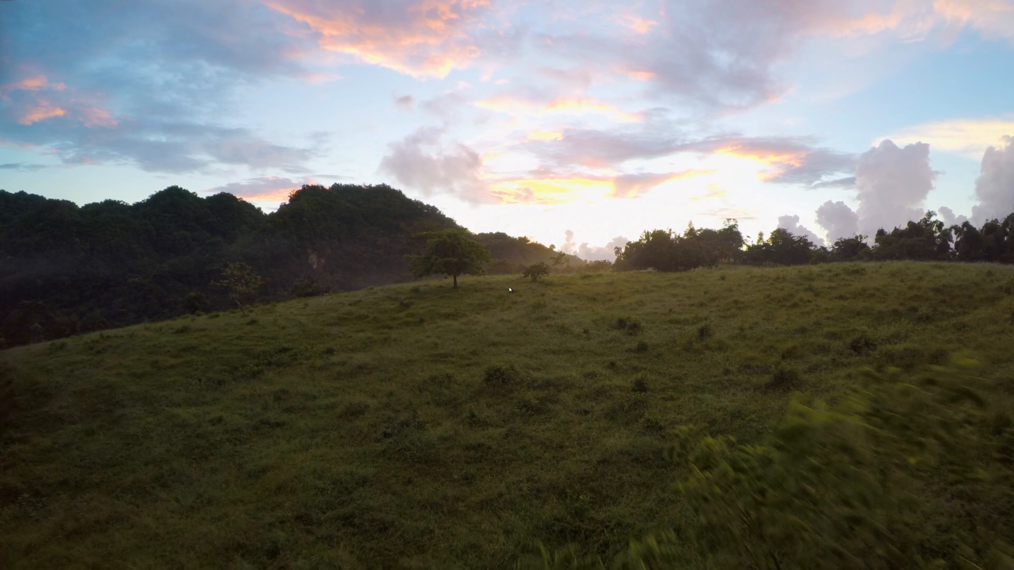
key("ctrl+grave")
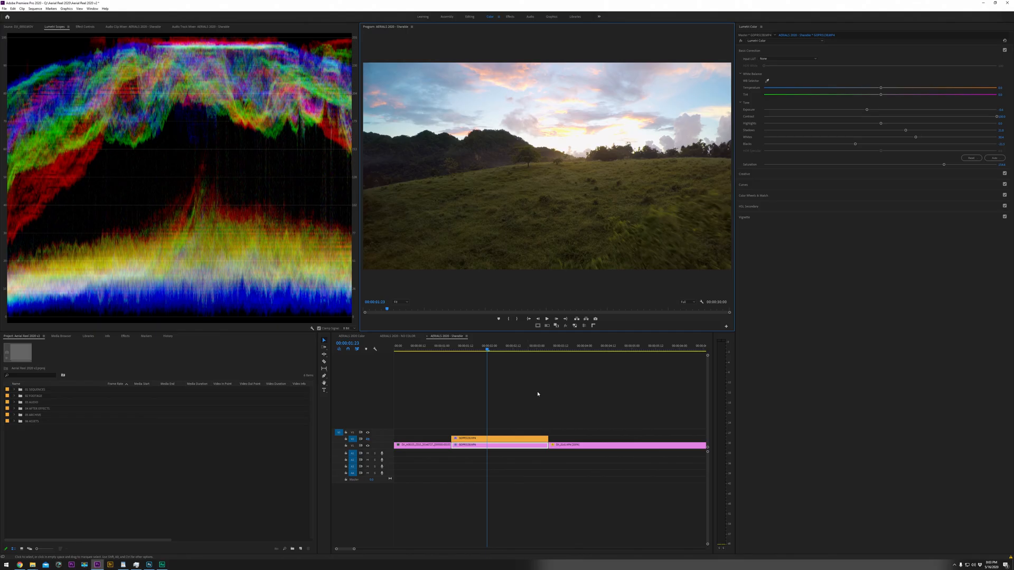
left_click(368, 439)
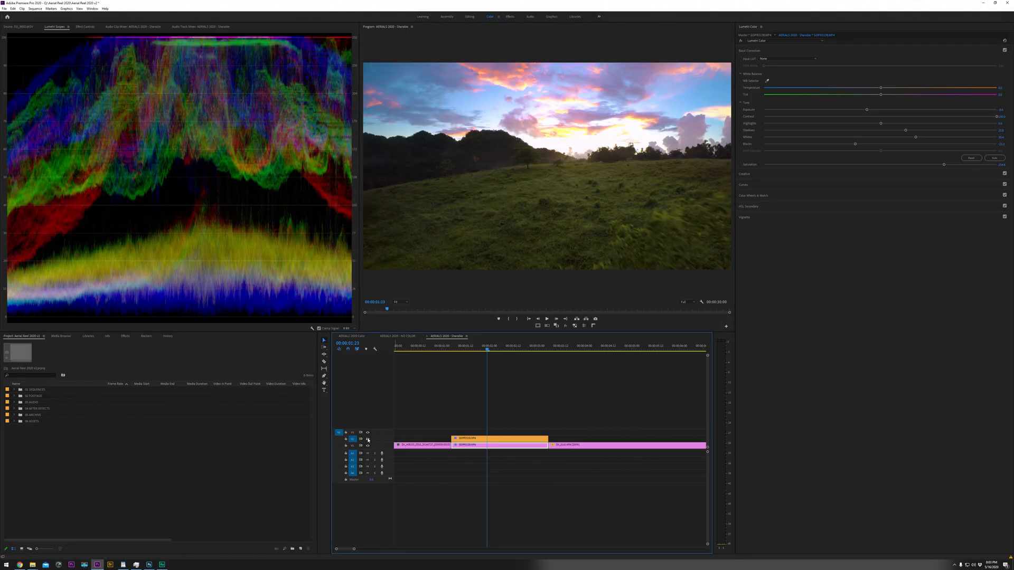
left_click(368, 440)
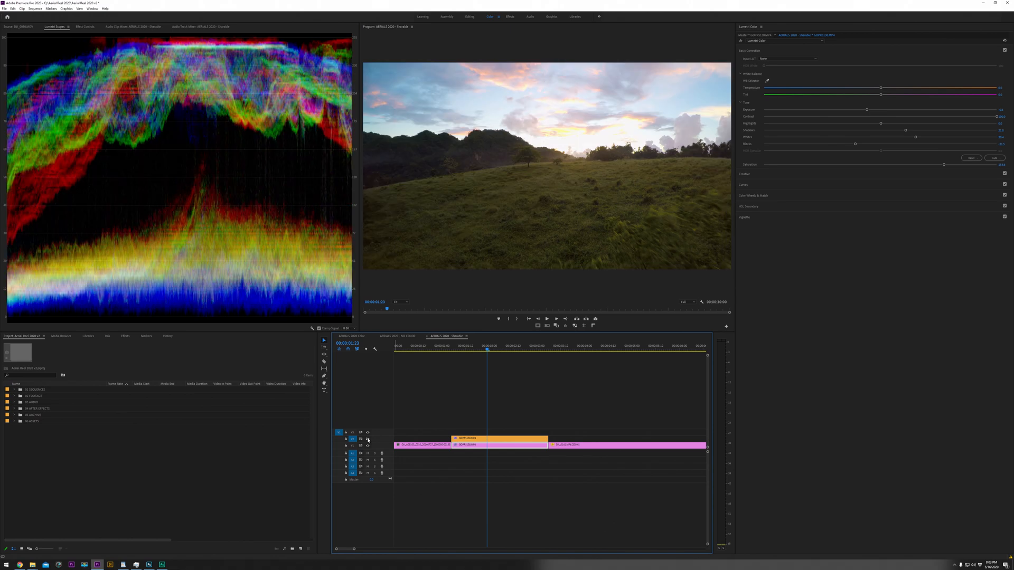
Key the blue sky in the lower hillside clip with HSL Secondary, showing the Color/Gray mask and adding a second sky sample
left_click(511, 447)
left_click(778, 210)
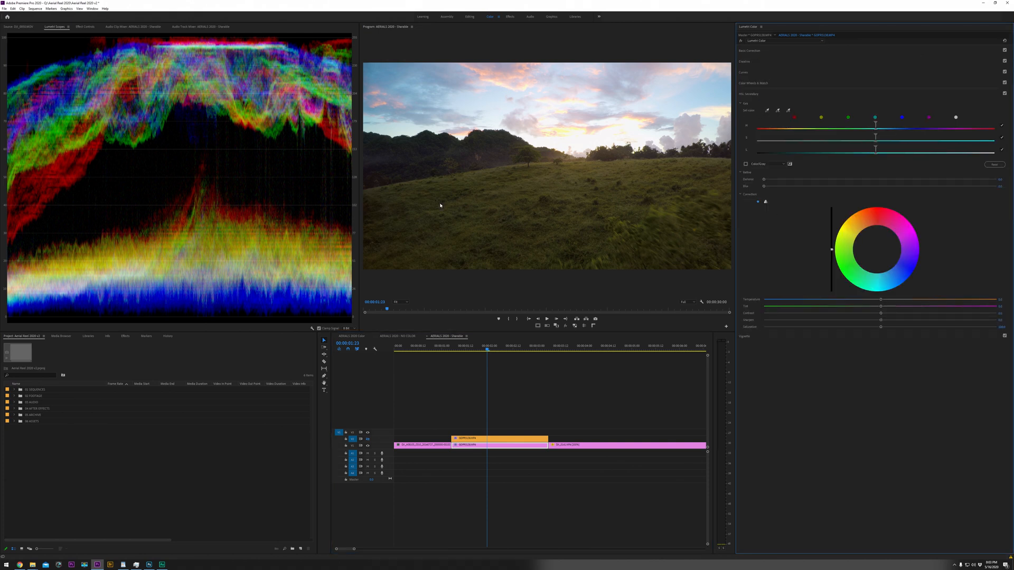
left_click(767, 111)
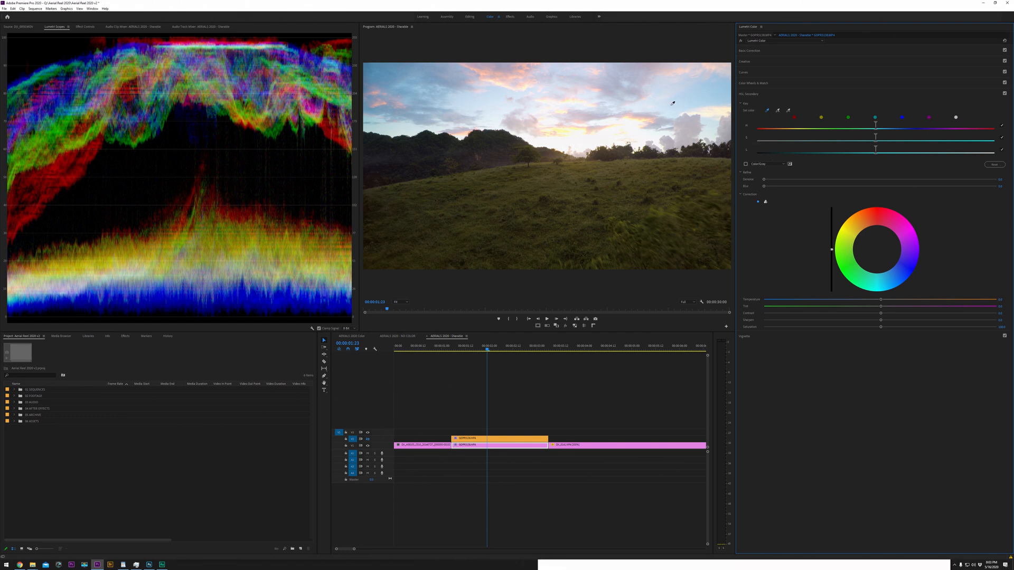
left_click(671, 104)
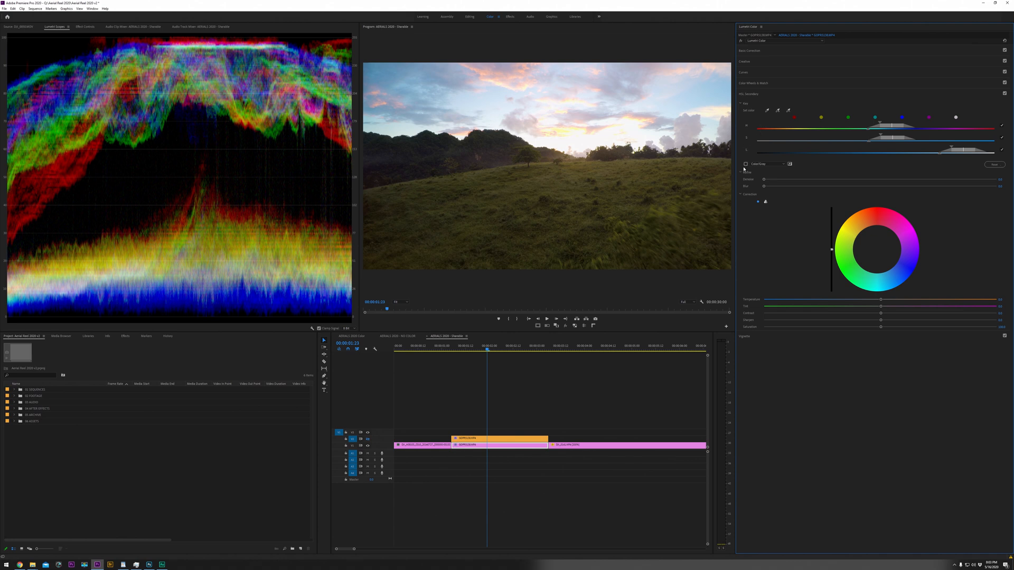
left_click(745, 164)
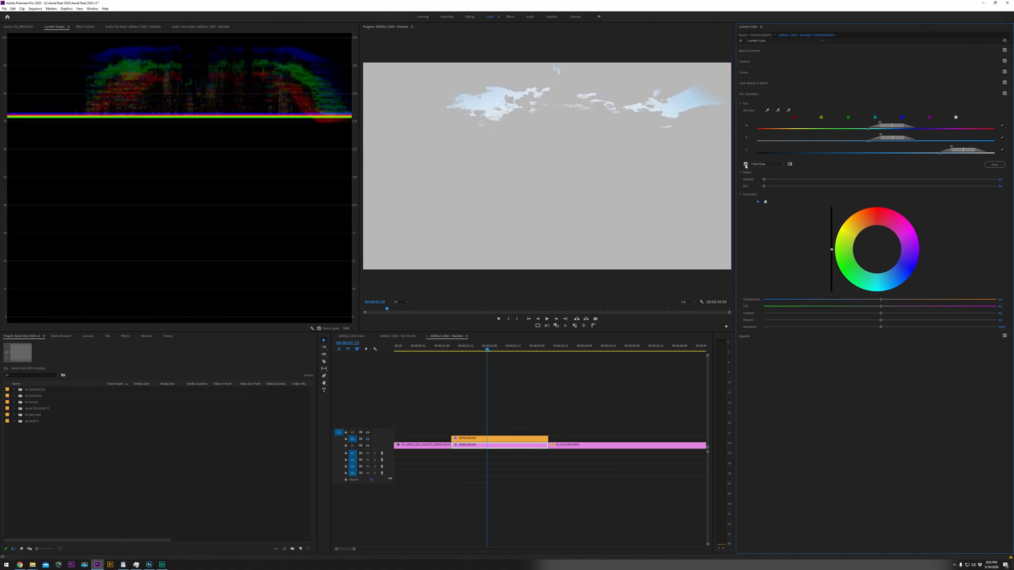
left_click(777, 111)
left_click(672, 91)
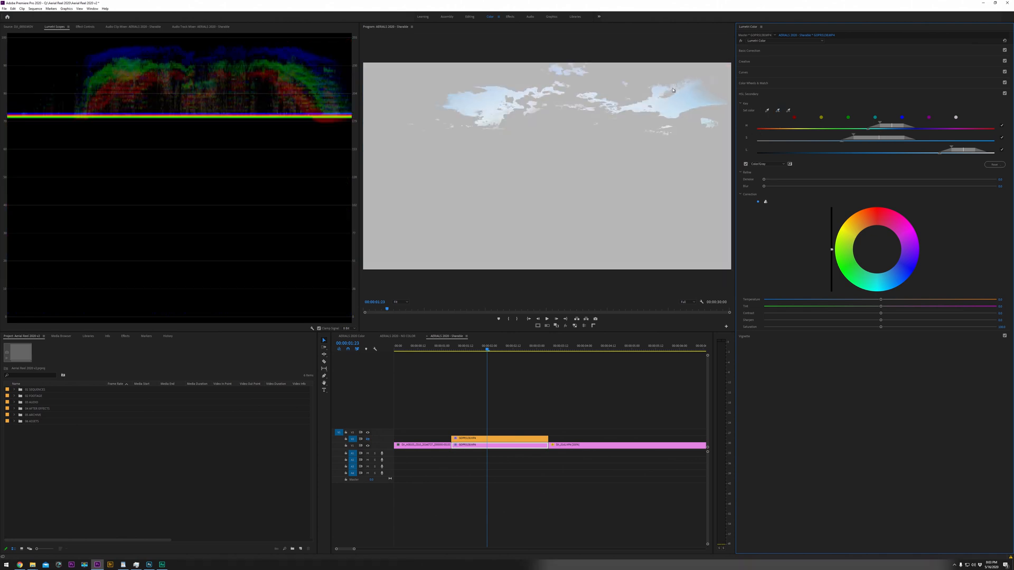
Add five more samples from the blue and pink clouds and the horizon sky to the hillside clip's sky key
left_click(777, 111)
left_click(640, 95)
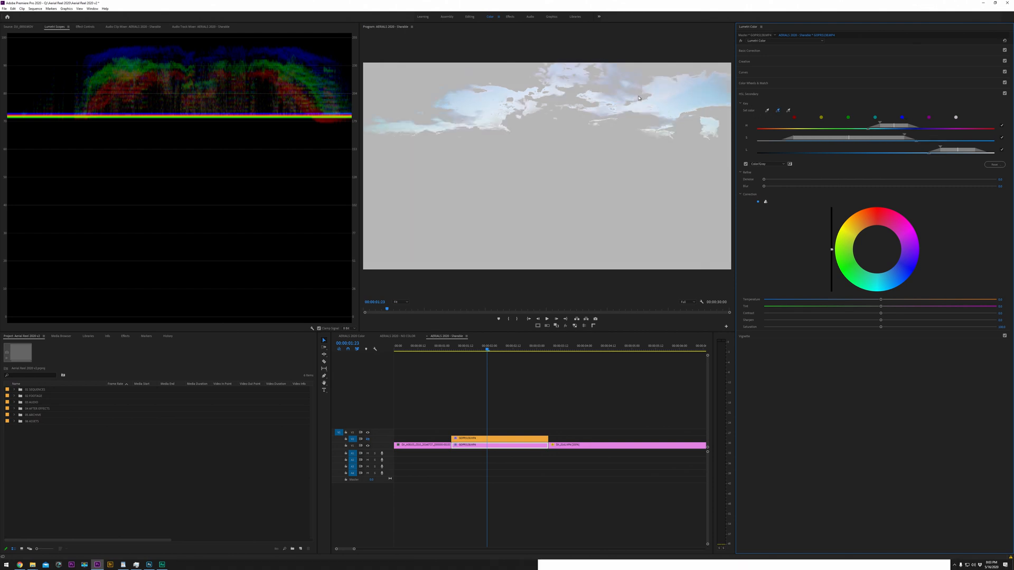
left_click(778, 111)
left_click(667, 80)
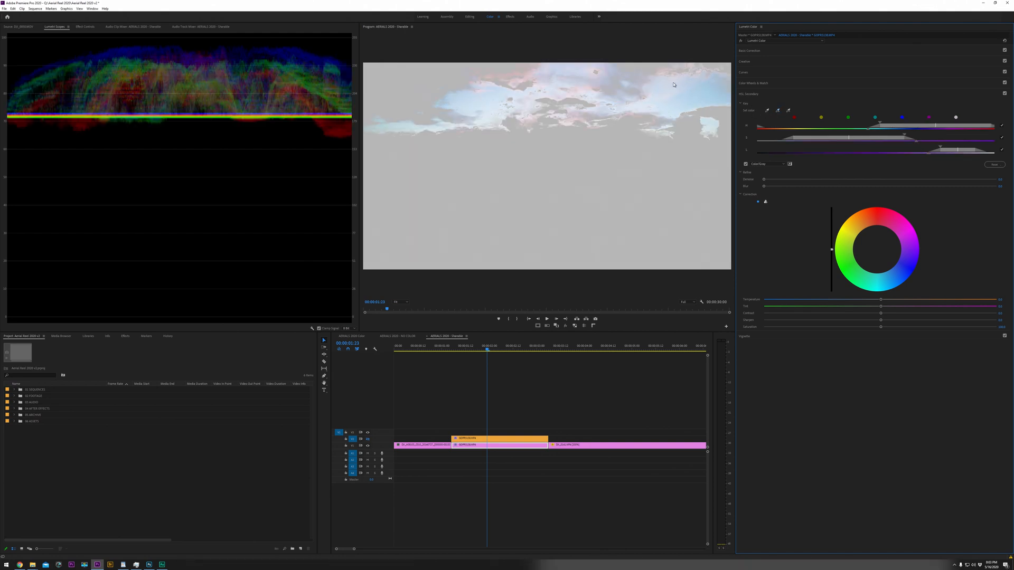
left_click(778, 110)
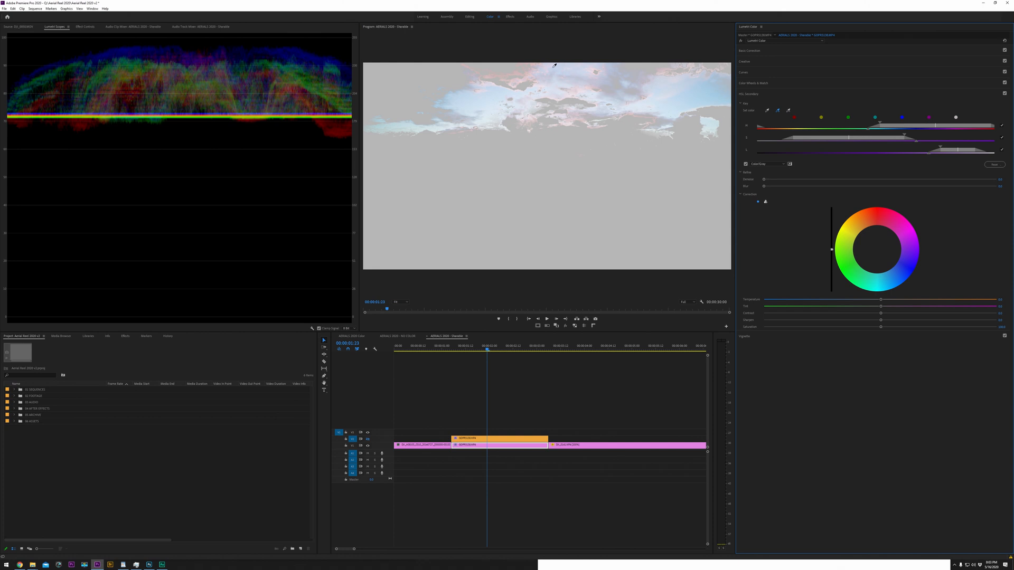
left_click(450, 79)
left_click(778, 111)
left_click(707, 114)
left_click(779, 112)
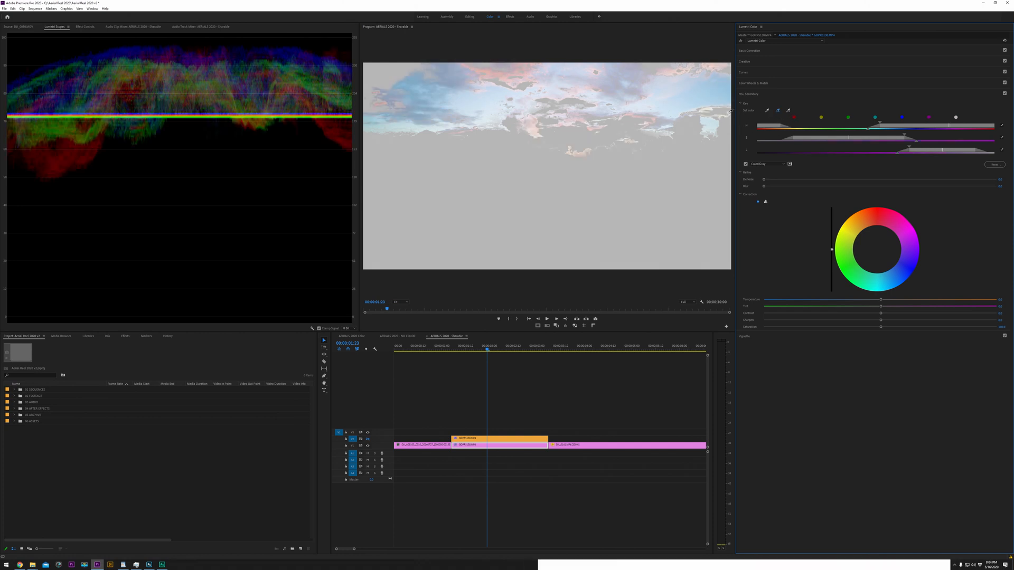
left_click(700, 108)
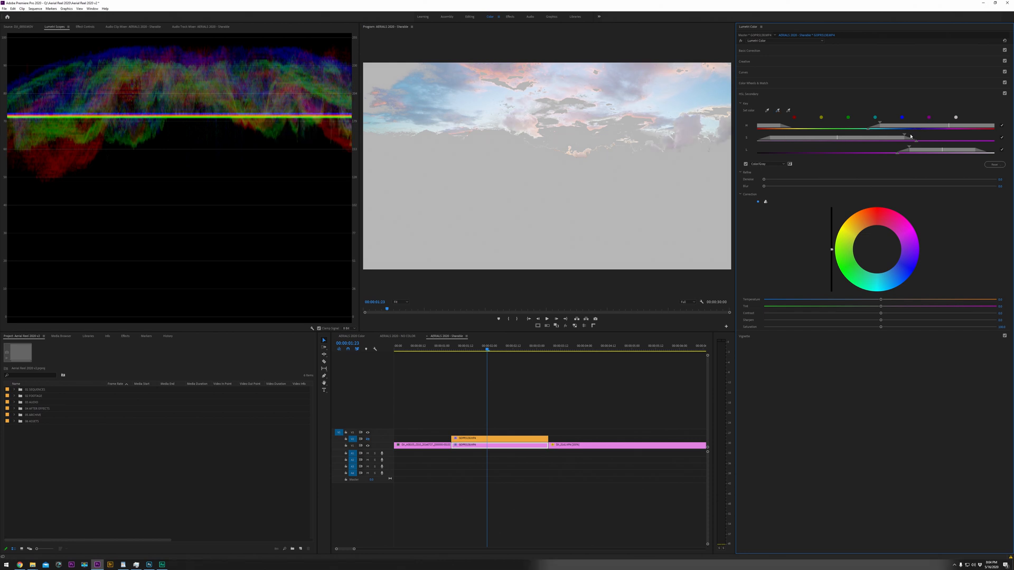
Widen the sky key's ranges, then disable its hue and saturation criteria so that only luminance selects the sky
left_click_drag(907, 136, 853, 162)
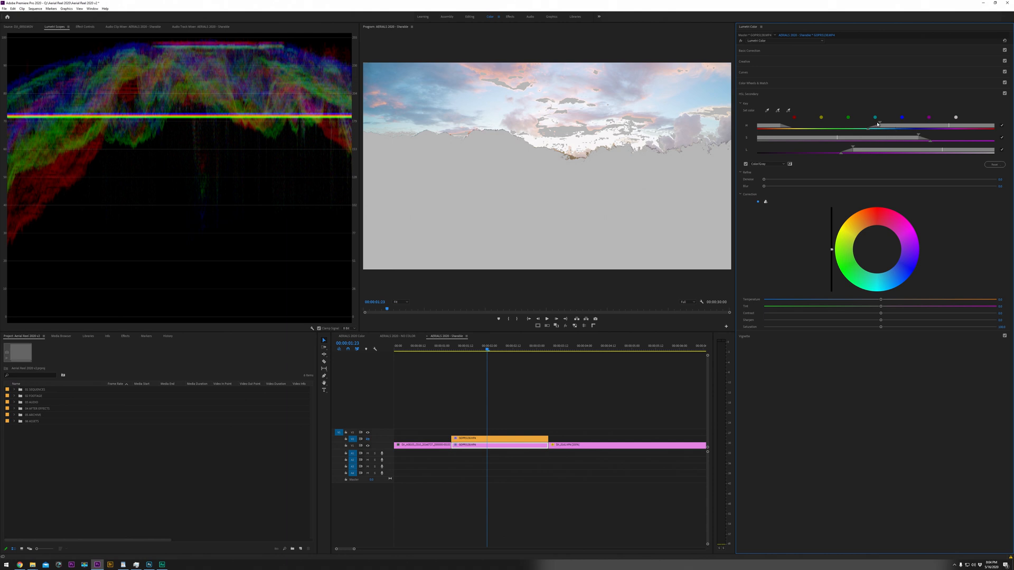
left_click_drag(880, 123, 849, 137)
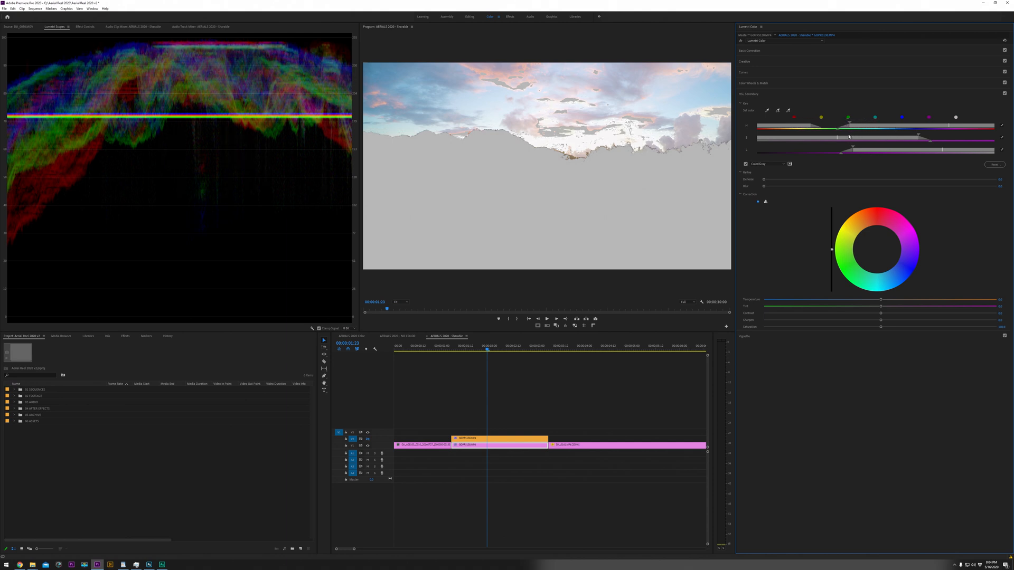
left_click(1001, 127)
left_click(1002, 127)
left_click(1002, 127)
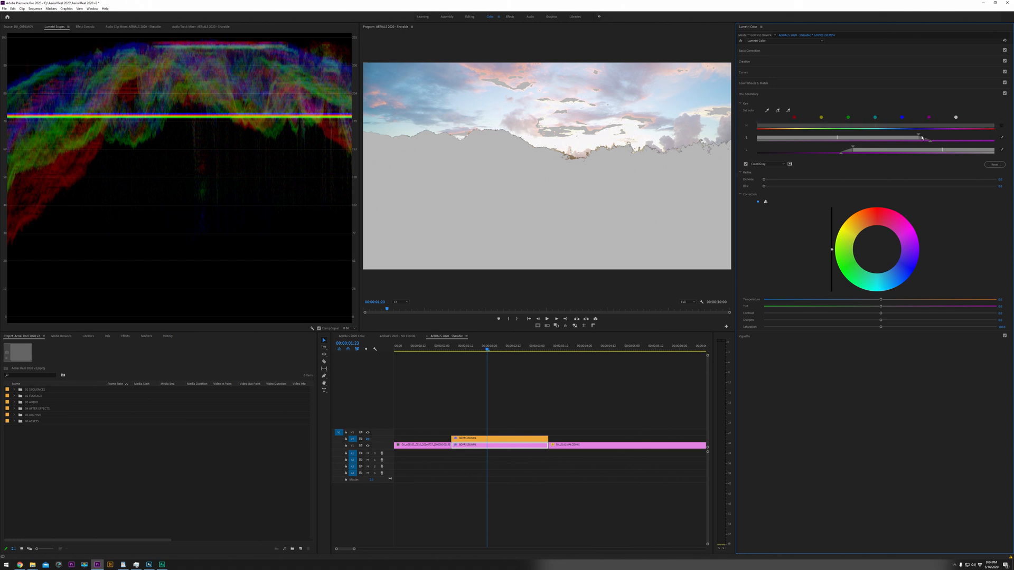
left_click(1001, 138)
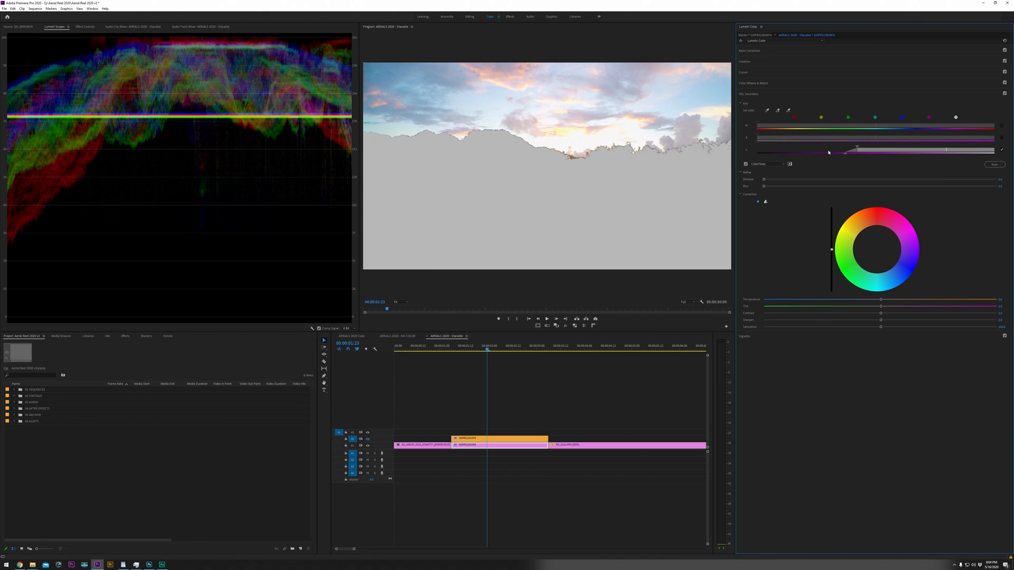
left_click_drag(858, 149, 884, 152)
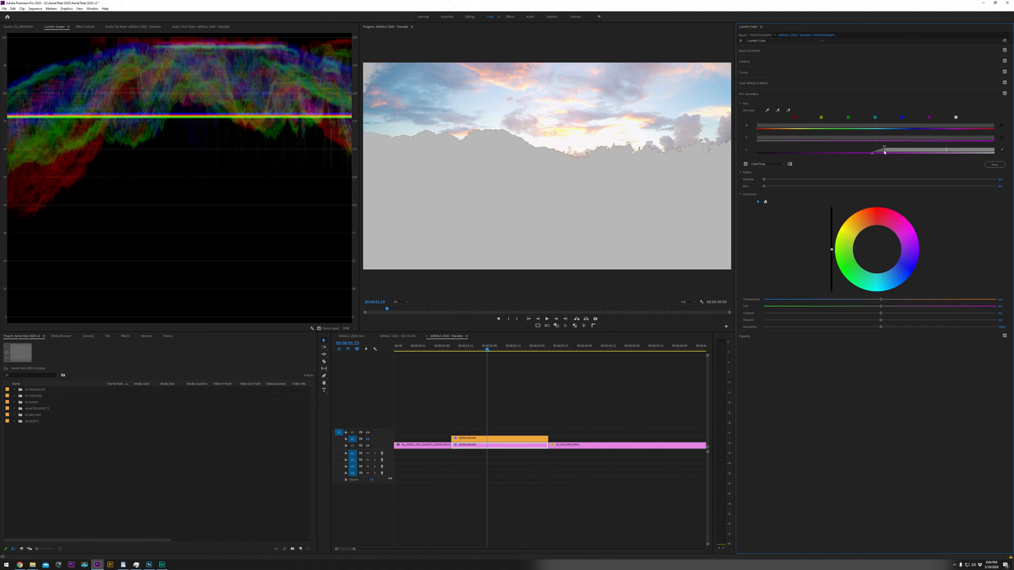
Add three samples from the dark blue upper-left corner of the sky to the luminance key
left_click(778, 111)
left_click(370, 69)
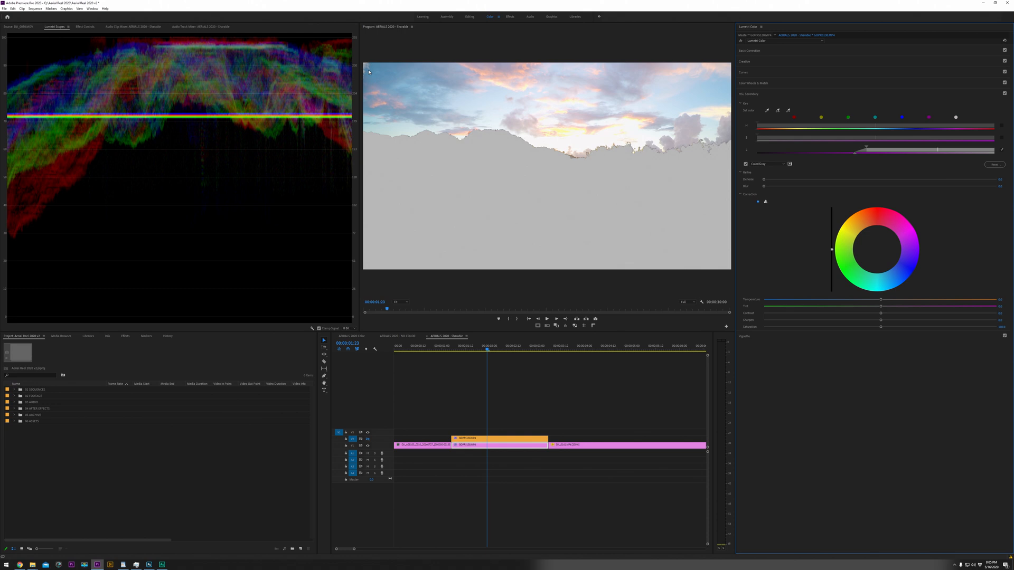
left_click(778, 111)
left_click(364, 67)
left_click(776, 112)
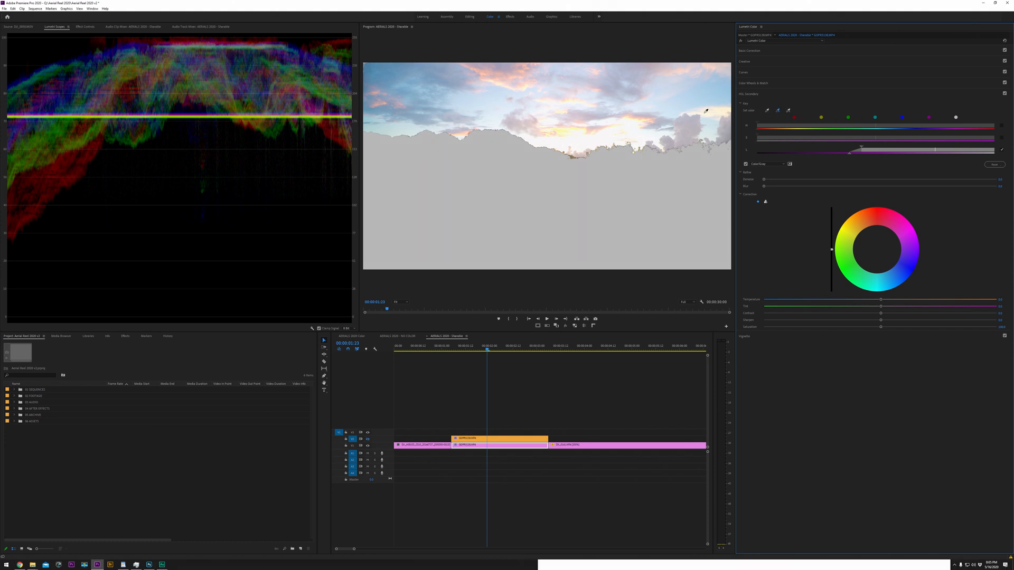
left_click(365, 63)
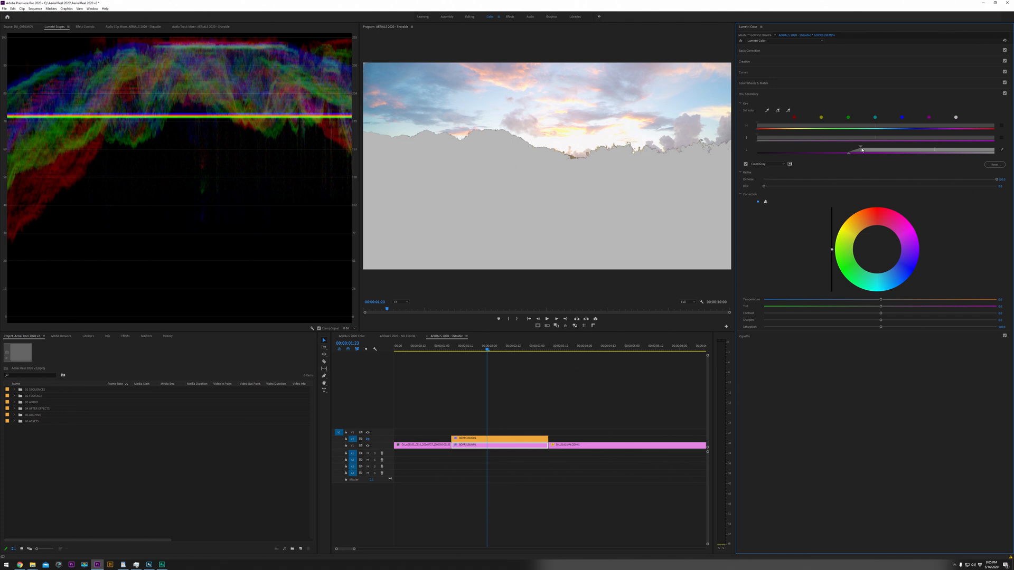
Extend the key's luminance range slightly darker and raise the mask blur to nearly half of its slider range
left_click_drag(859, 148, 850, 159)
mouse_move(842, 155)
left_mouse_down()
mouse_move(833, 155)
mouse_move(871, 149)
mouse_move(853, 153)
left_mouse_up()
left_click_drag(770, 187, 868, 188)
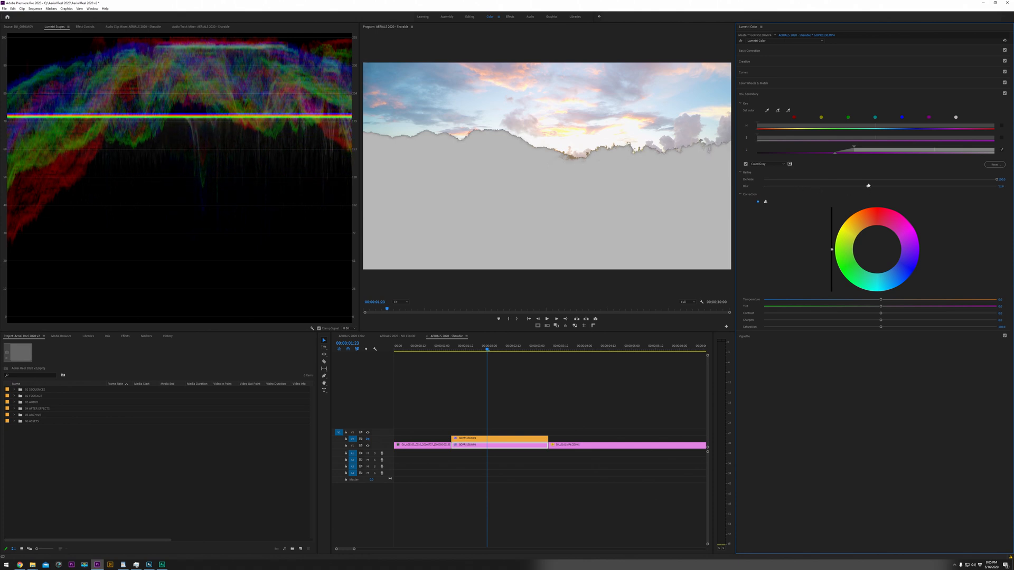
left_click_drag(854, 149, 851, 149)
left_click_drag(868, 186, 875, 187)
Darken the keyed sky with the correction wheel's brightness slider at minimum, and compare it with the effects bypassed
left_click_drag(831, 249, 831, 291)
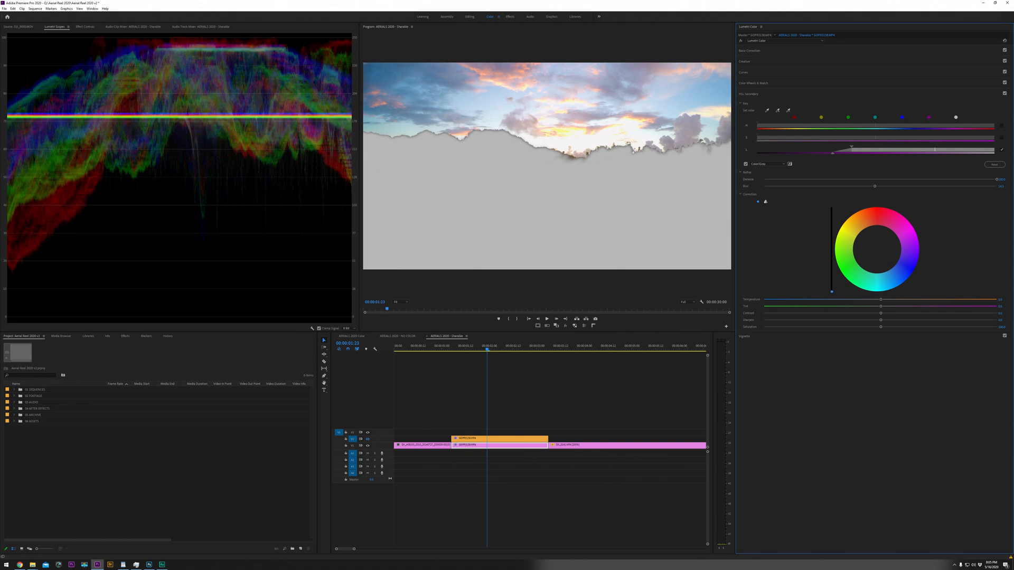
left_click(566, 325)
left_click(565, 326)
left_click(565, 326)
left_click(566, 326)
left_click(565, 326)
left_click(565, 326)
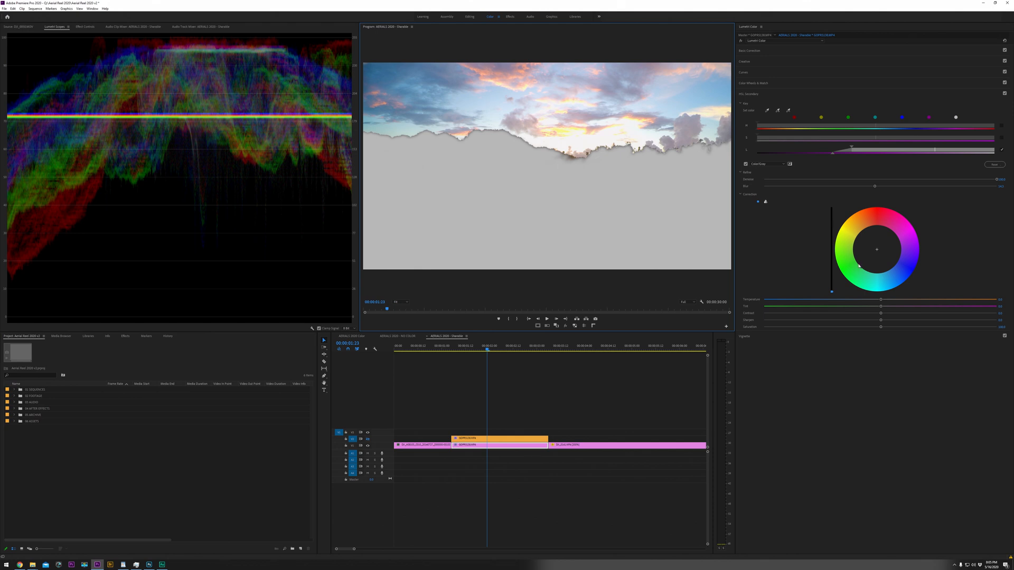
Strongly raise the keyed sky's saturation, tint it slightly toward magenta, and turn off the mask preview
left_click_drag(881, 328, 968, 327)
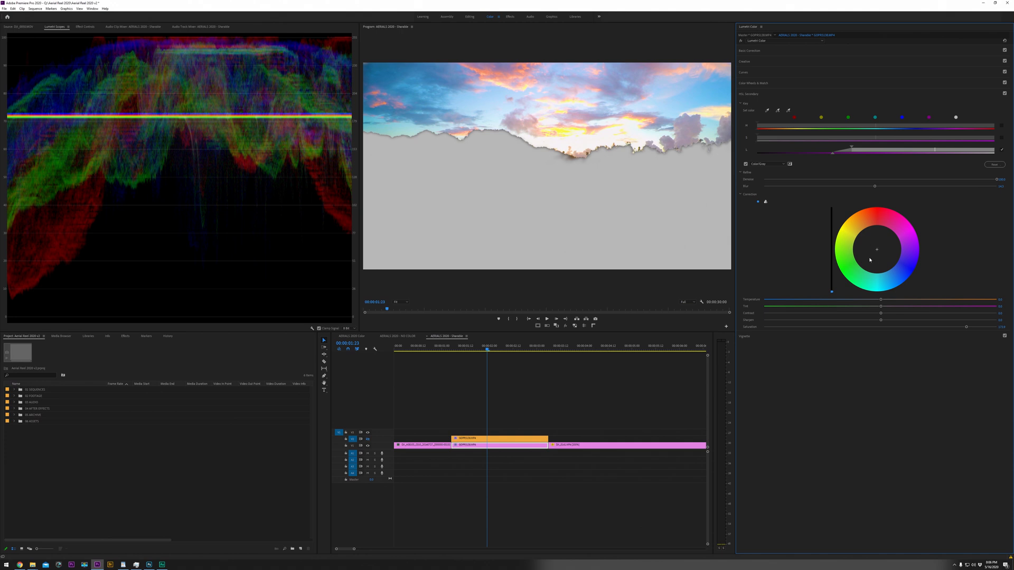
left_click_drag(877, 251, 889, 247)
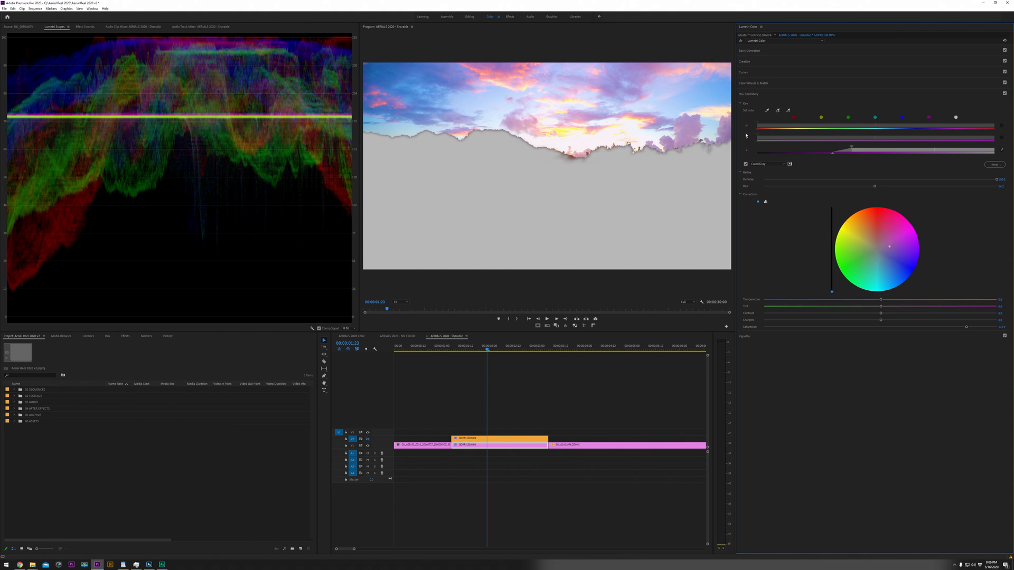
left_click(745, 164)
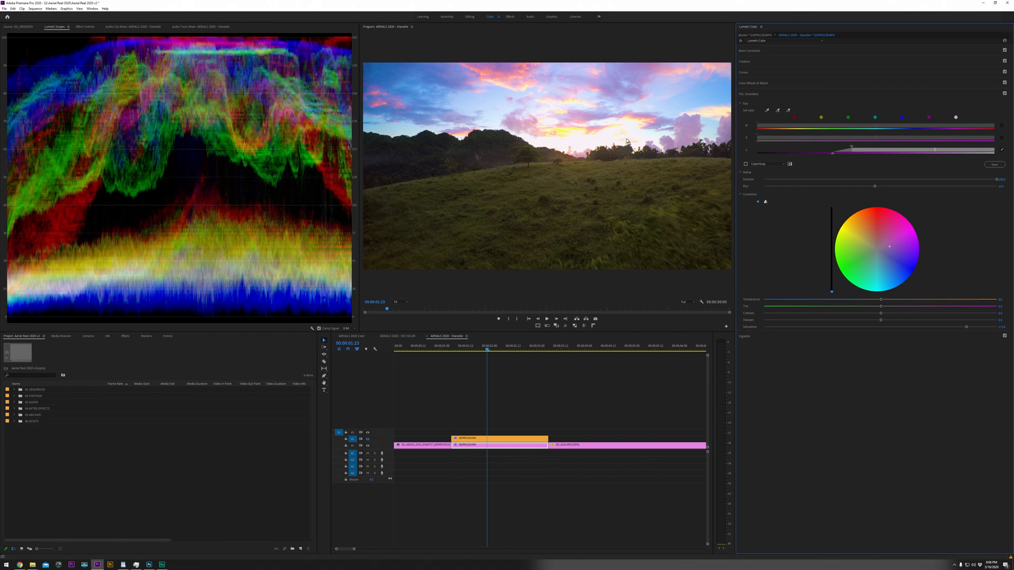
Strongly lower the keyed sky's contrast, slightly reduce its sharpening, and compare the frame with HSL Secondary off and on
left_click_drag(880, 314, 790, 323)
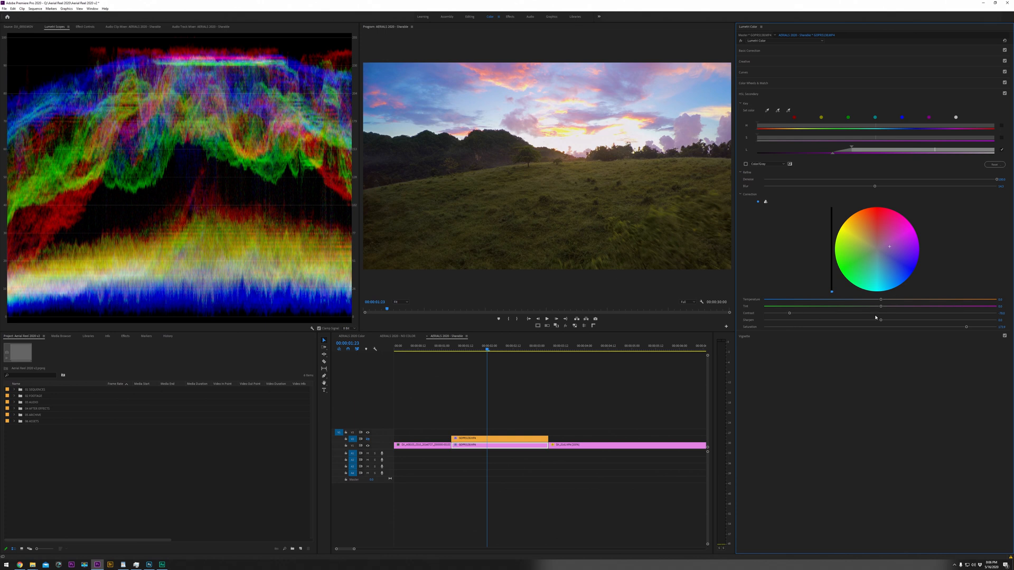
left_click_drag(880, 321, 870, 321)
left_click(1004, 95)
left_click(1005, 94)
left_click(1005, 95)
left_click(1005, 95)
left_click(1004, 94)
left_click(1005, 94)
left_click(1005, 95)
left_click(1004, 94)
Compare the frame without the Lumetri Color effect, and rename the effect to identify it as the primary contrast and sky grade
left_click(85, 27)
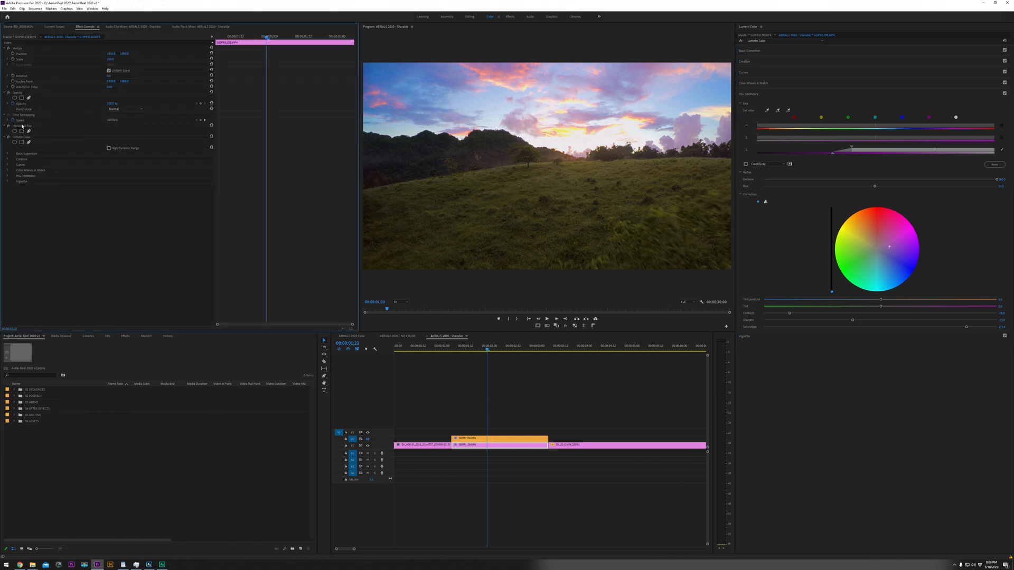
left_click(9, 137)
left_click(9, 137)
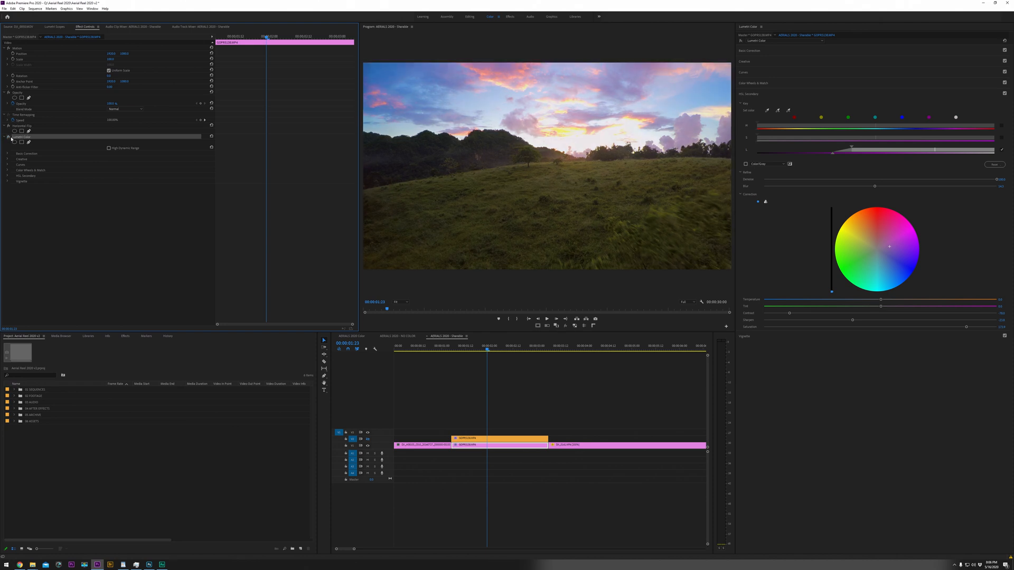
right_click(21, 139)
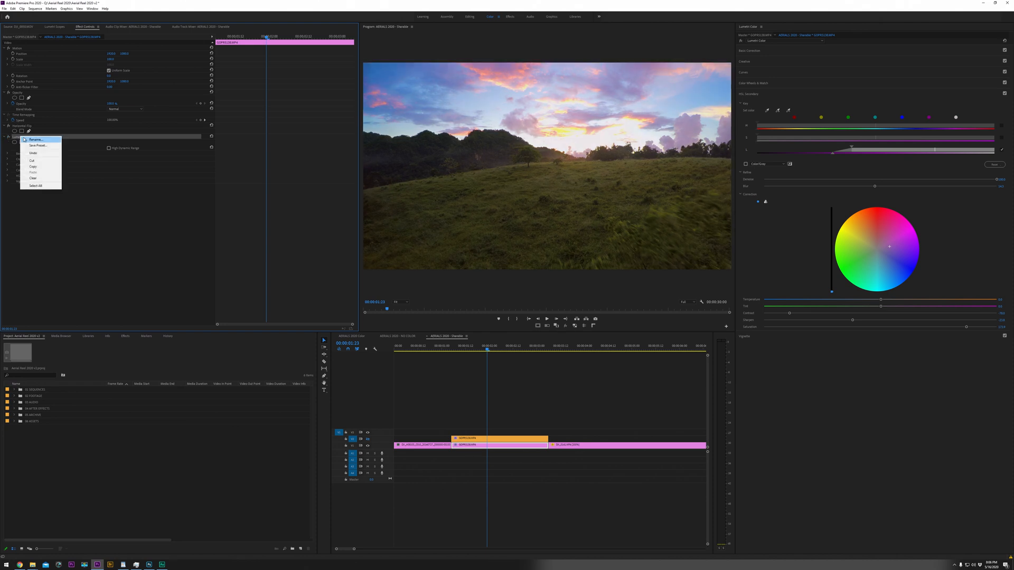
left_click(31, 140)
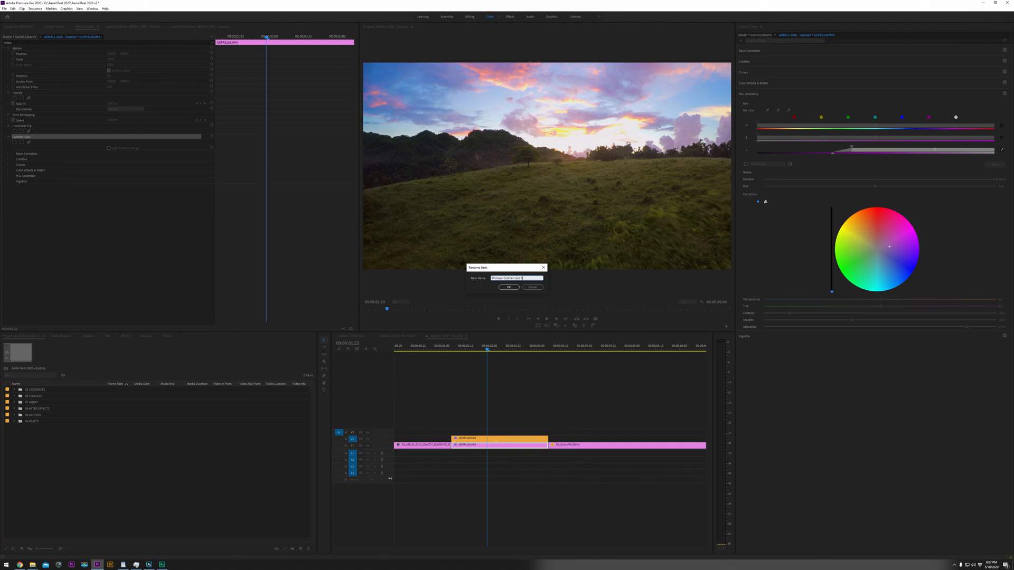
key("Return")
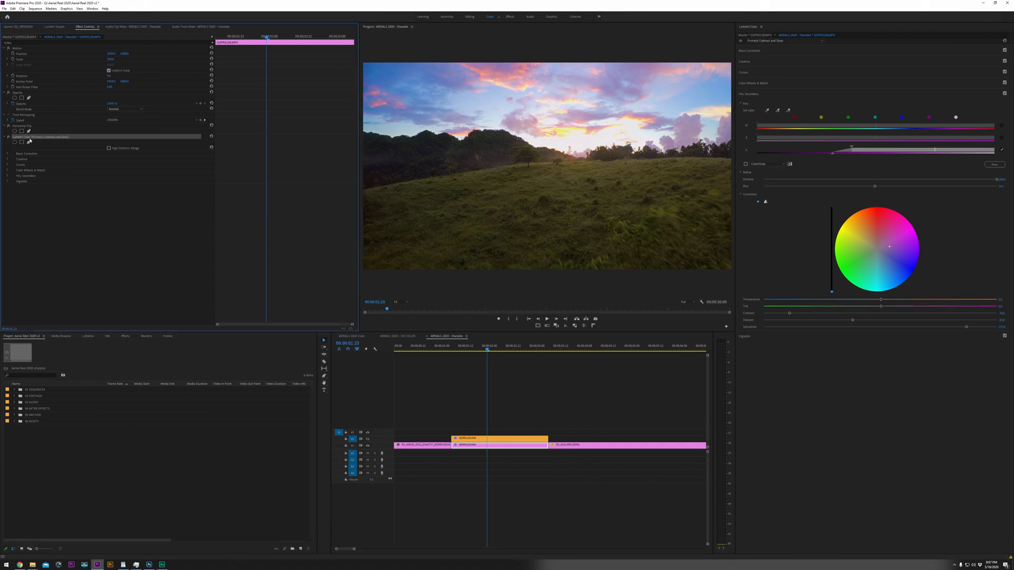
Duplicate the renamed Lumetri Color effect on the hillside clip and name the copy Grass
right_click(29, 140)
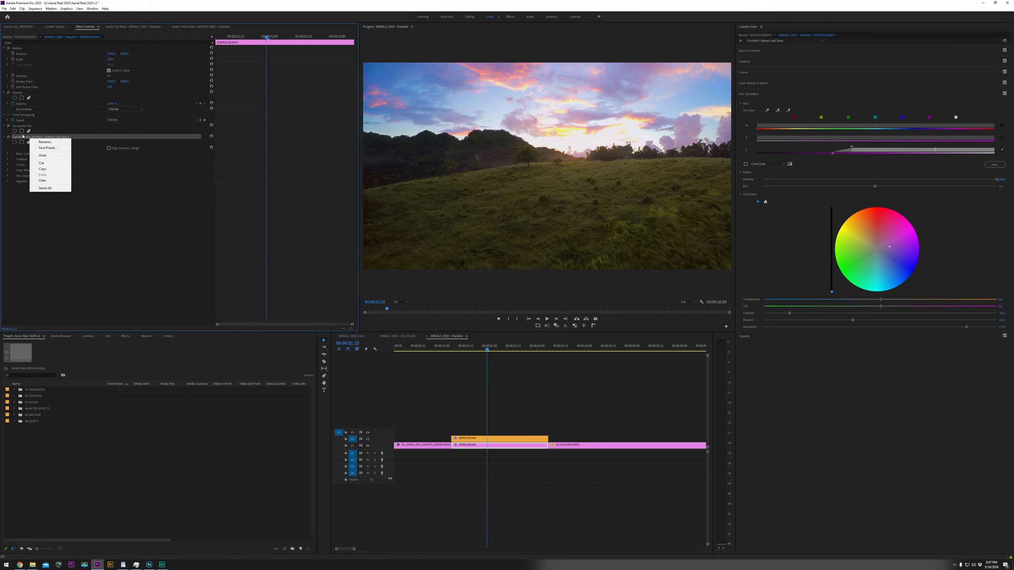
left_click(22, 137)
key("ctrl+v")
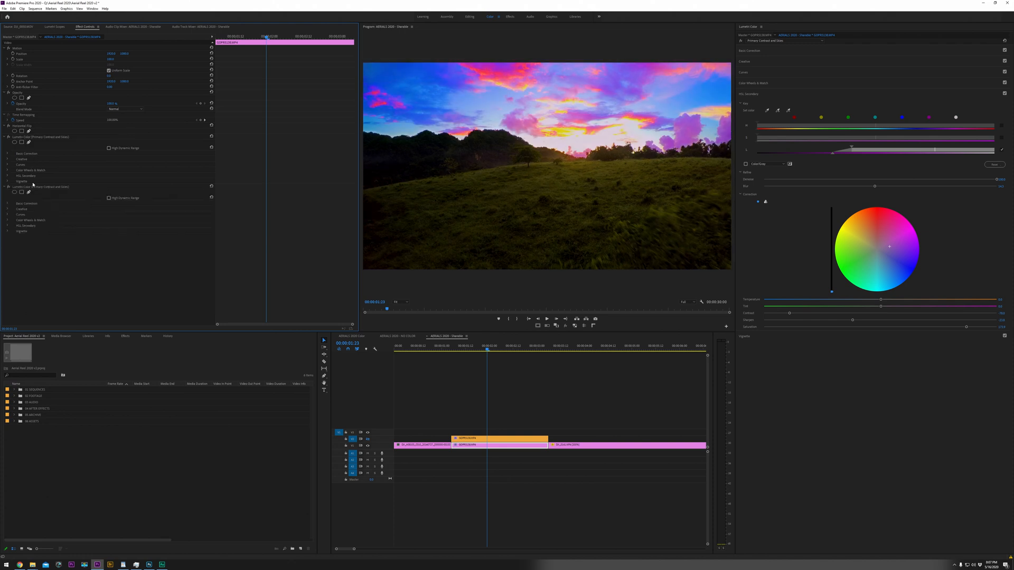
left_click(27, 189)
right_click(25, 187)
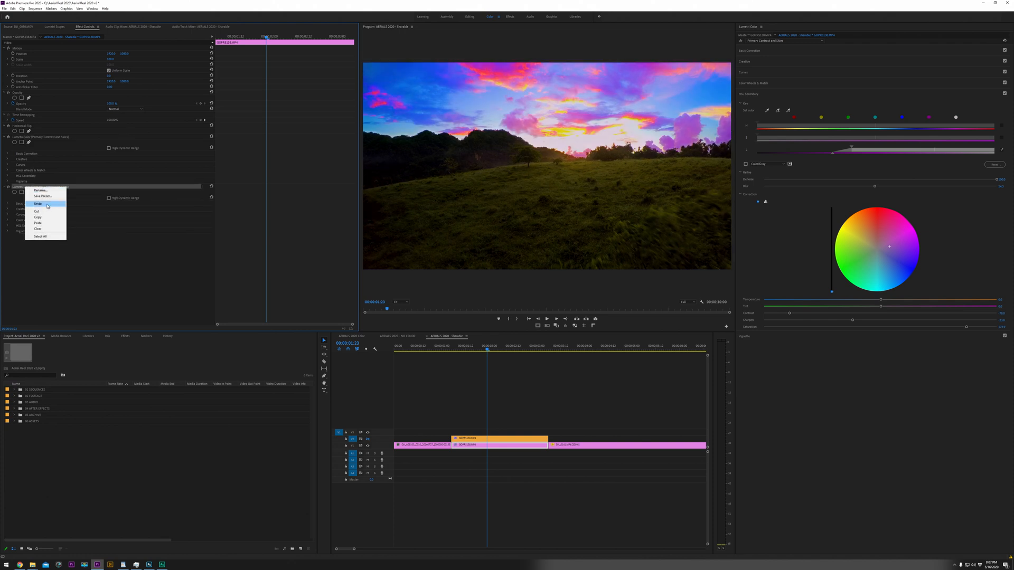
left_click(51, 191)
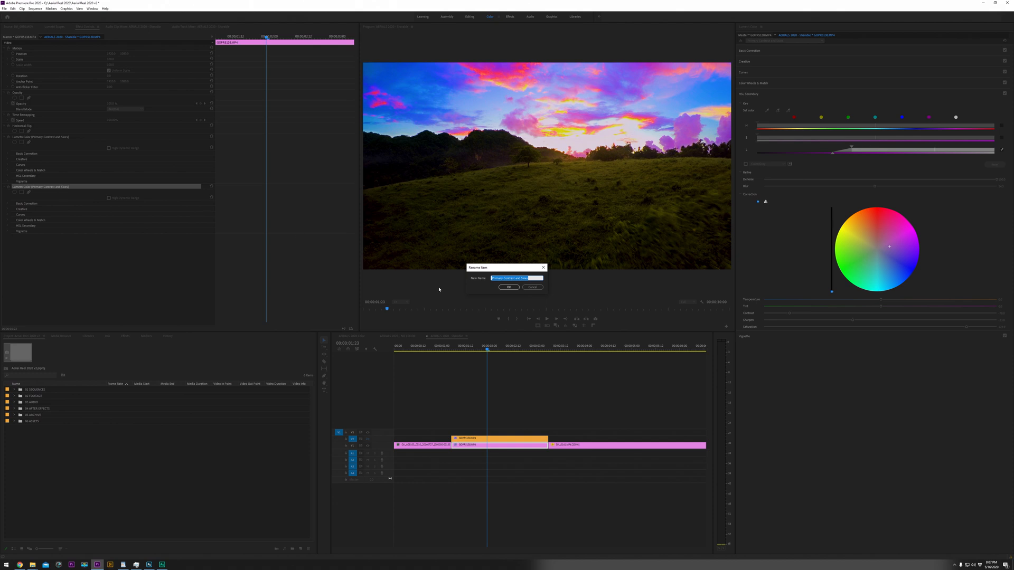
type("Gre")
type("ss")
key("Return")
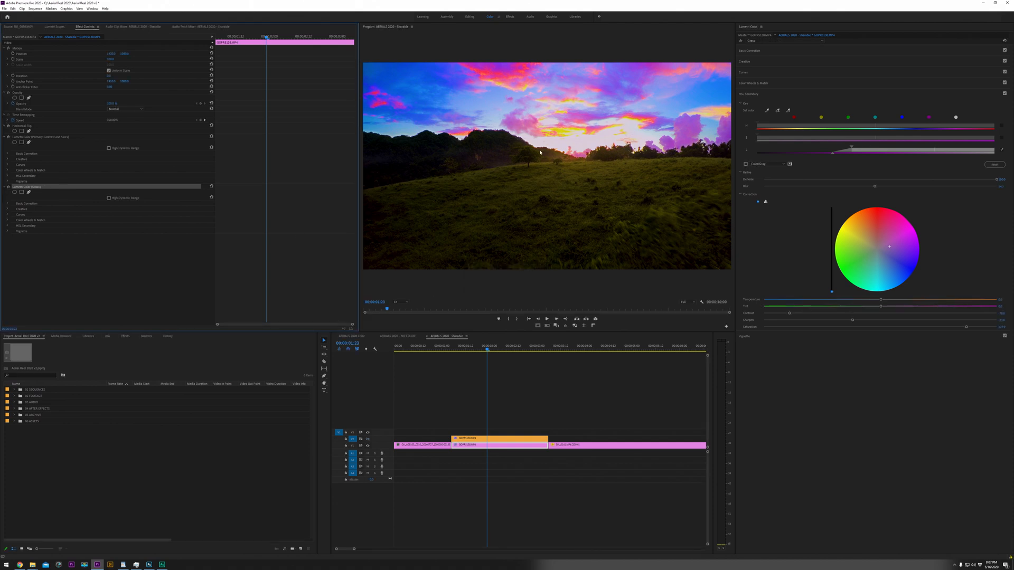
Reset the basic tone values of the Grass effect and invert its HSL Secondary mask to target the hillside
left_click(845, 49)
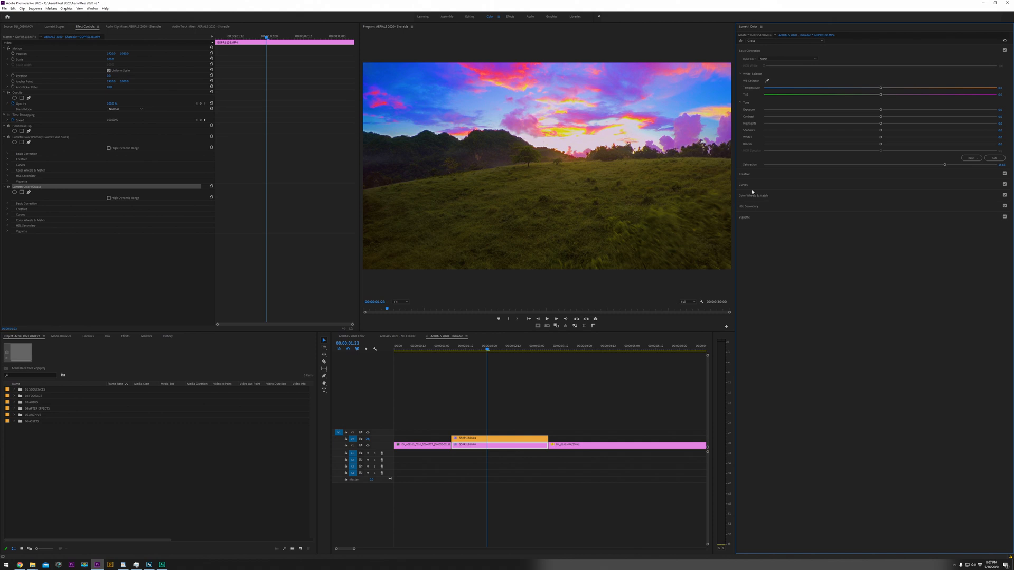
left_click(766, 207)
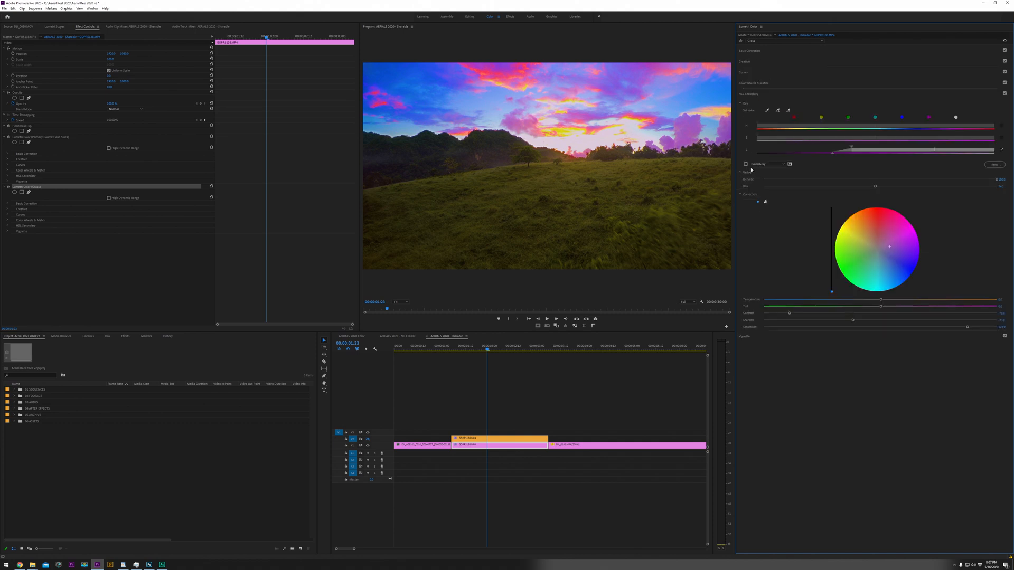
left_click(789, 164)
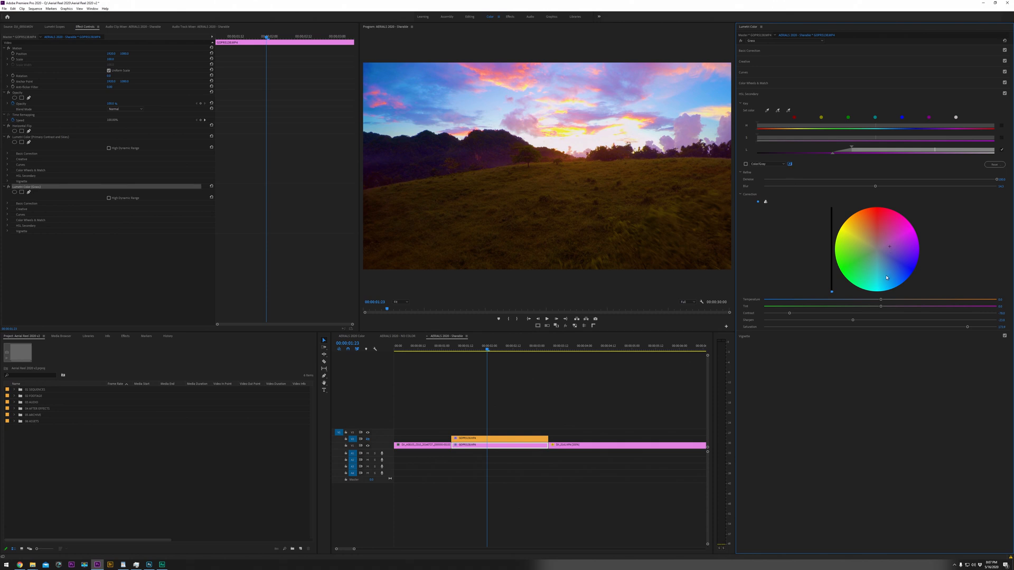
Shift the keyed hillside's color toward a natural green, raise its contrast somewhat, and reduce its saturation in the Grass effect
left_click_drag(886, 248, 873, 251)
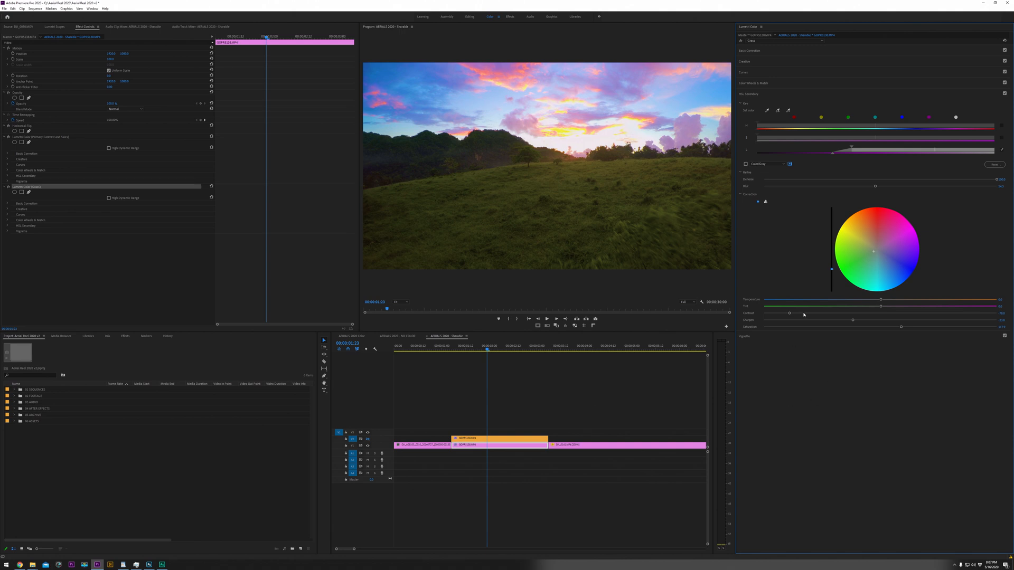
left_click_drag(807, 314, 847, 318)
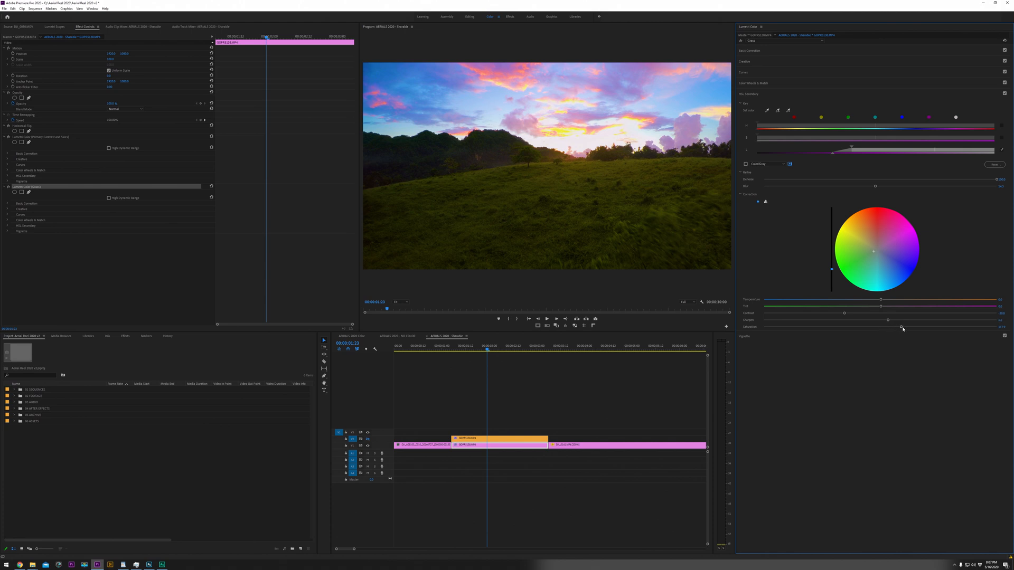
left_click_drag(901, 328, 887, 332)
mouse_move(873, 255)
left_mouse_down()
mouse_move(868, 263)
mouse_move(871, 239)
mouse_move(858, 270)
mouse_move(856, 258)
mouse_move(873, 255)
left_mouse_up()
Check the Grass grade on an earlier frame, and slightly lower the hillside's saturation and temperature
left_click(516, 422)
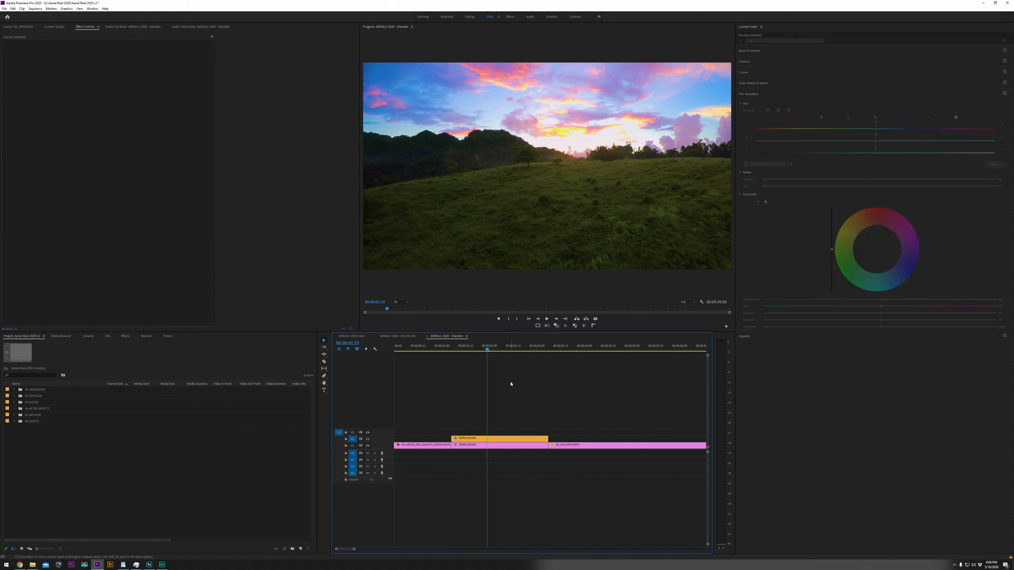
left_click_drag(487, 350, 481, 362)
left_click(488, 446)
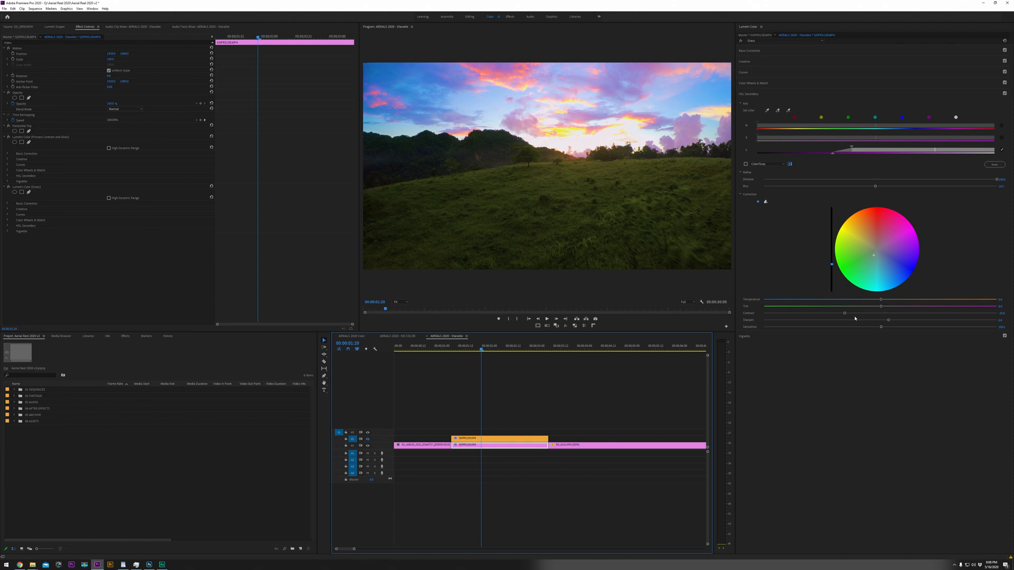
left_click_drag(877, 328, 872, 330)
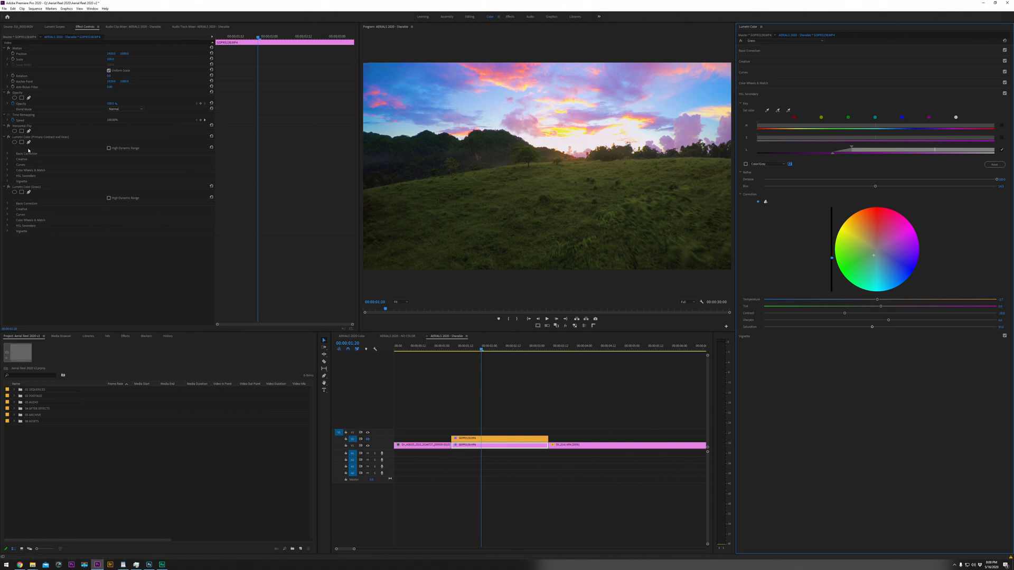
Remove the horizontal flip from the hillside clip and repeatedly compare the shot with all effects muted and active
left_click(475, 438)
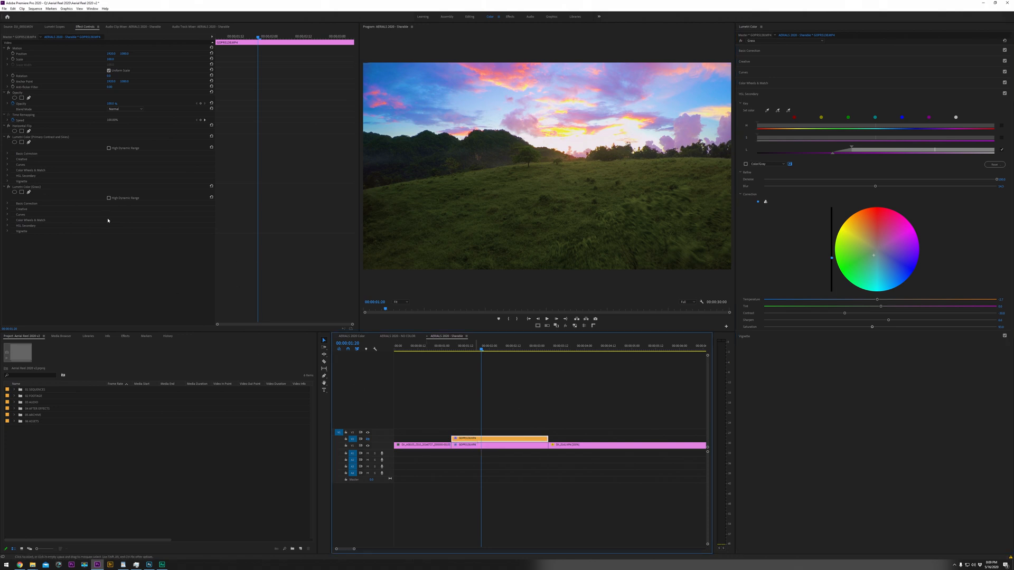
left_click(566, 325)
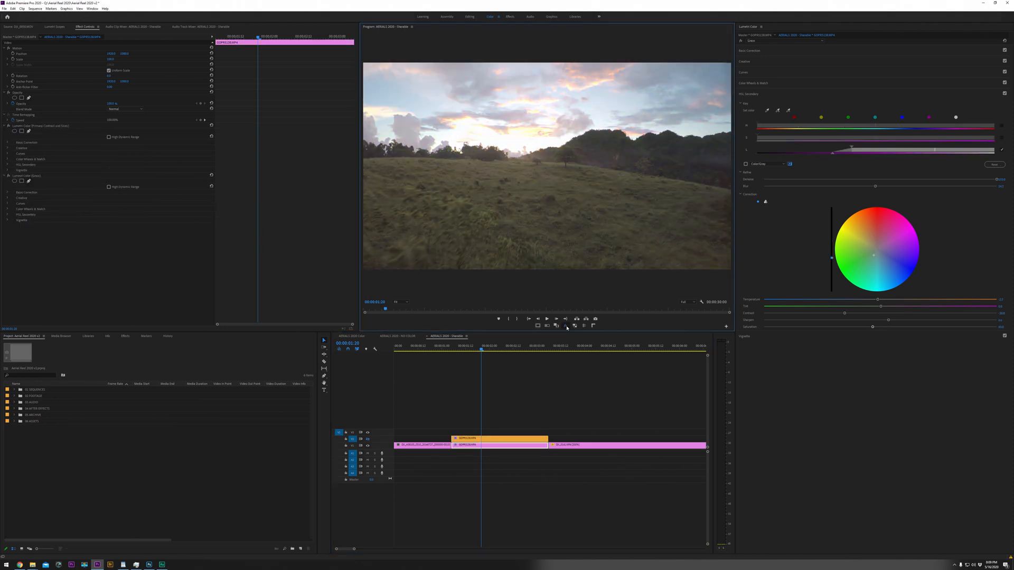
left_click(565, 326)
left_click(566, 326)
left_click(565, 326)
left_click(566, 326)
left_click(565, 326)
left_click(511, 439)
left_click(497, 445)
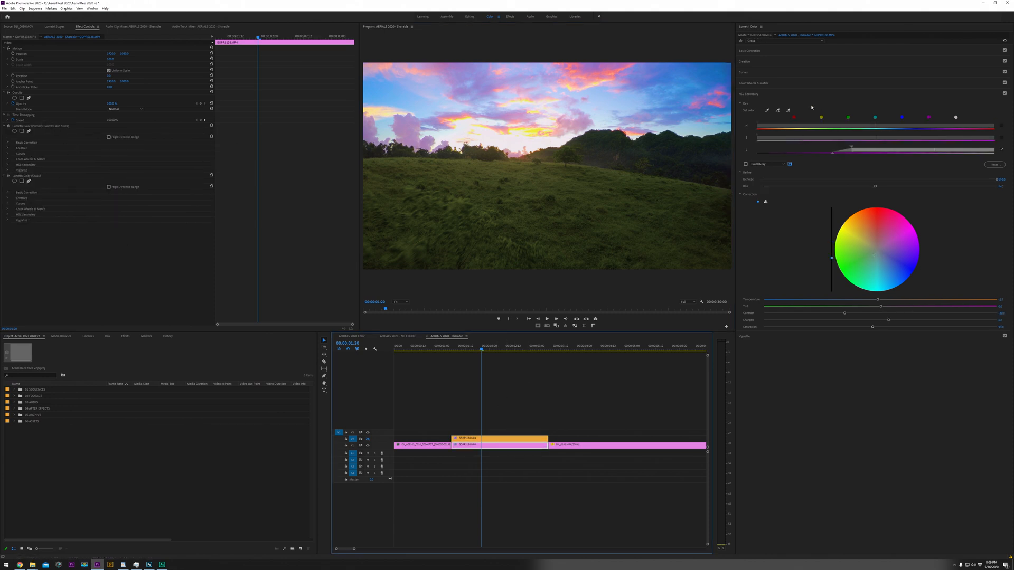
In the primary contrast and sky Lumetri effect, reduce the sky's saturation and nudge its tint toward magenta-red
left_click(792, 41)
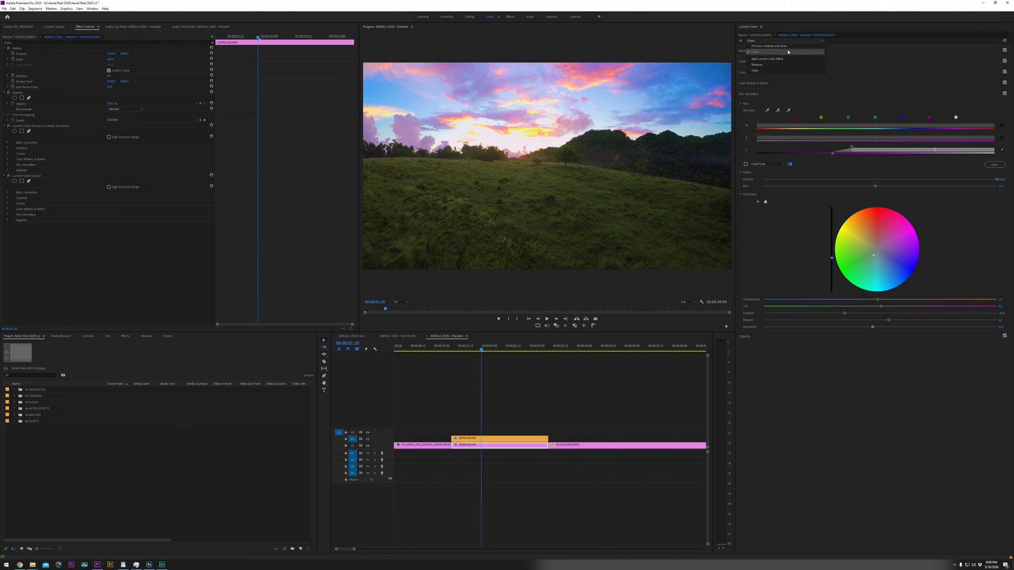
left_click(792, 47)
left_click(911, 327)
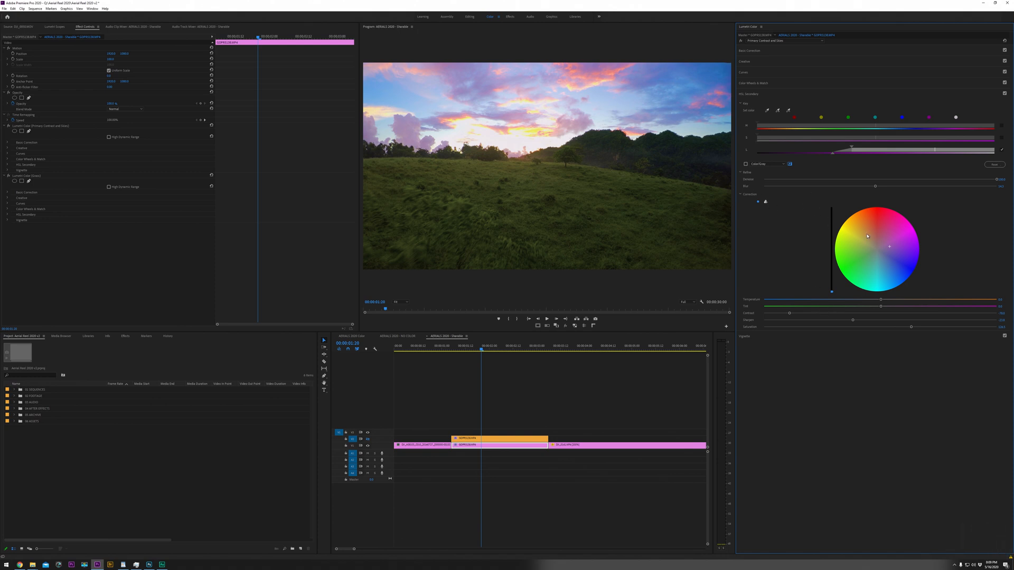
mouse_move(889, 249)
left_mouse_down()
mouse_move(897, 254)
mouse_move(859, 255)
mouse_move(871, 238)
mouse_move(868, 210)
mouse_move(897, 243)
mouse_move(898, 264)
mouse_move(862, 257)
mouse_move(897, 249)
mouse_move(892, 239)
left_mouse_up()
Compare the hillside frame with its effects bypassed and active
left_click(565, 326)
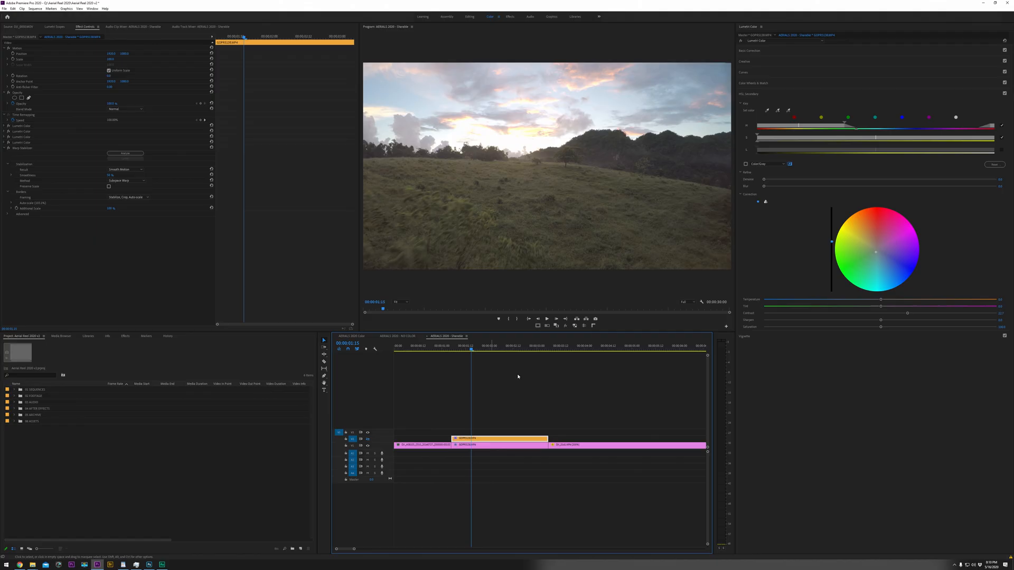
left_click(565, 326)
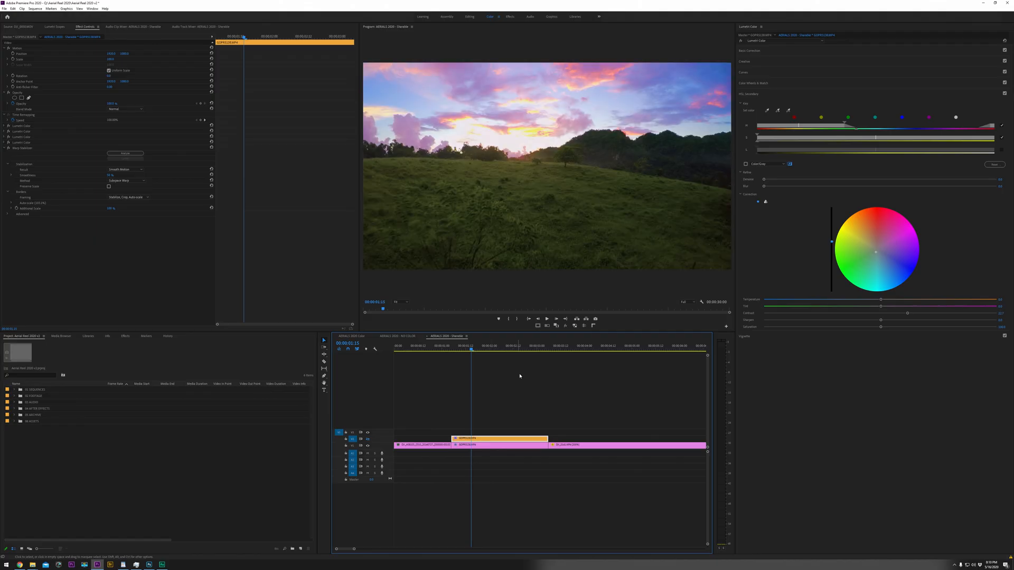
left_click(566, 326)
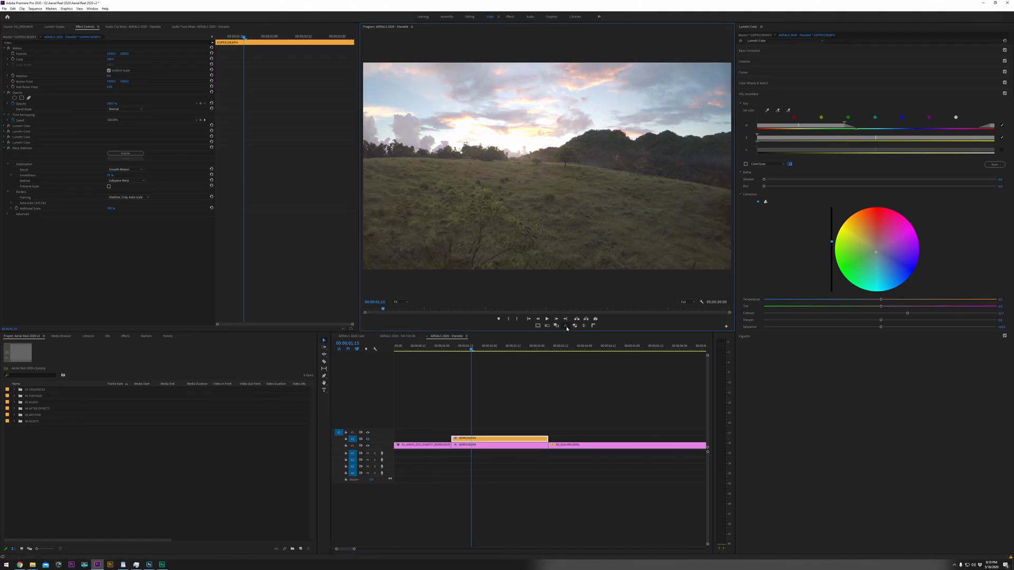
left_click(566, 326)
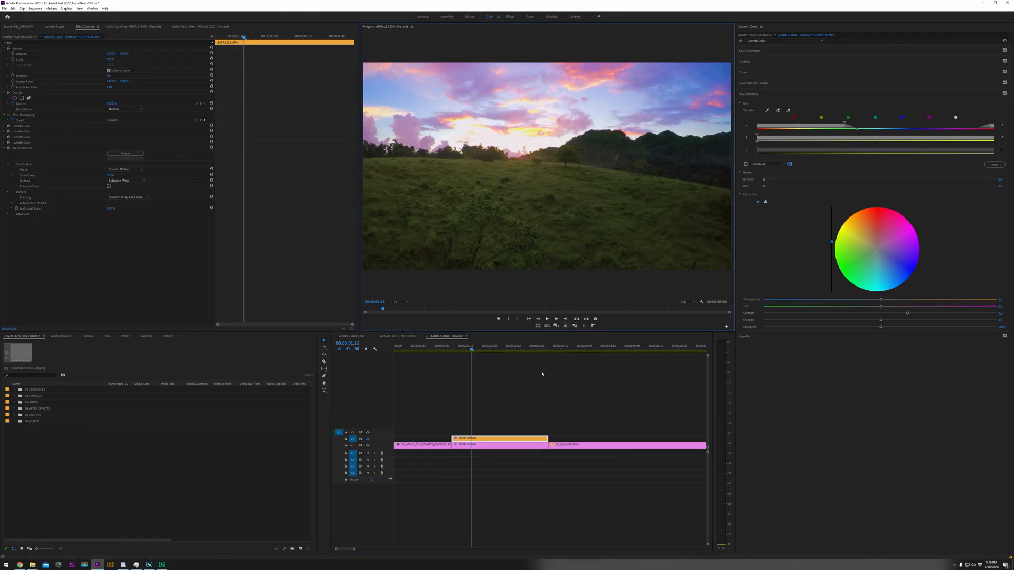
Display the Lumetri scopes for the graded hillside clip and play the shot full screen
left_click(499, 445)
left_click(55, 26)
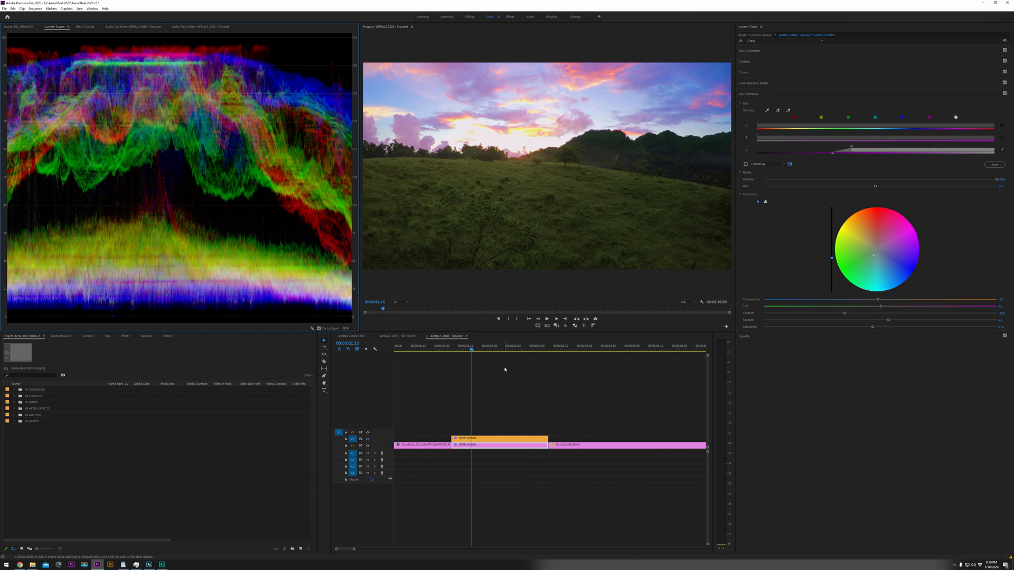
left_click(459, 347)
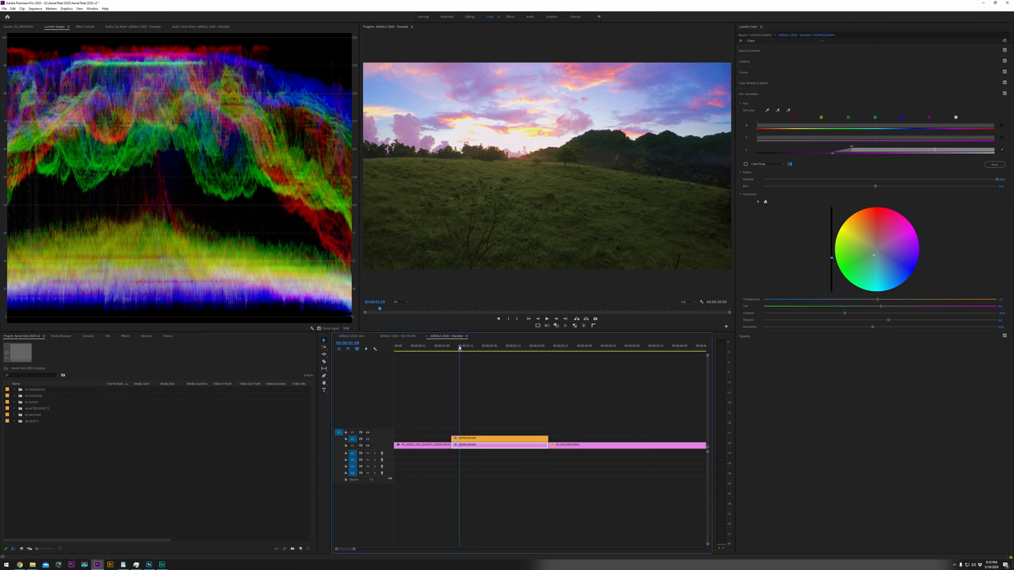
key("ctrl+grave")
key("space")
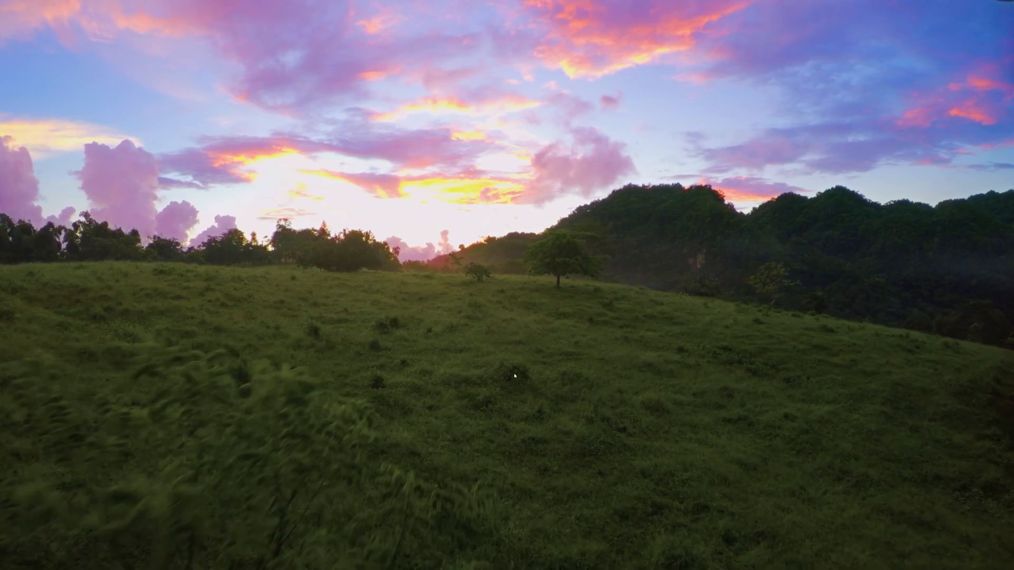
key("ctrl+grave")
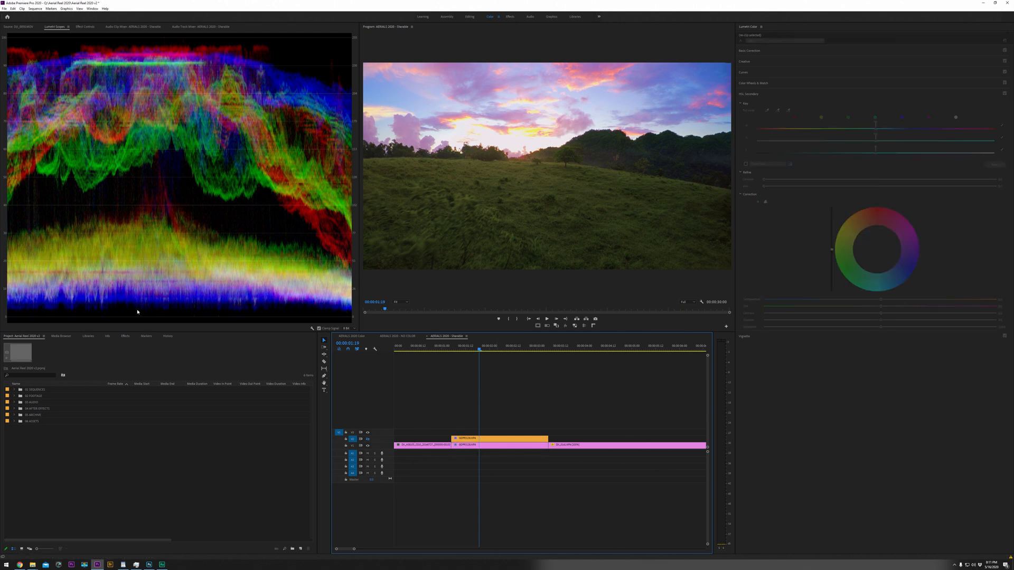
Add another Lumetri Color effect to the hillside clip and open its Basic Correction settings
left_click(499, 443)
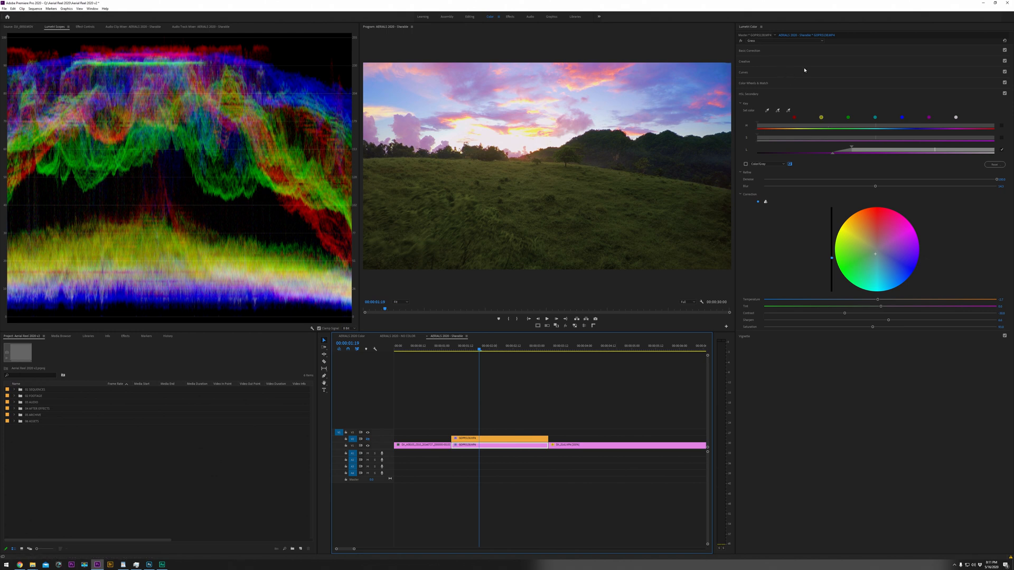
left_click(781, 40)
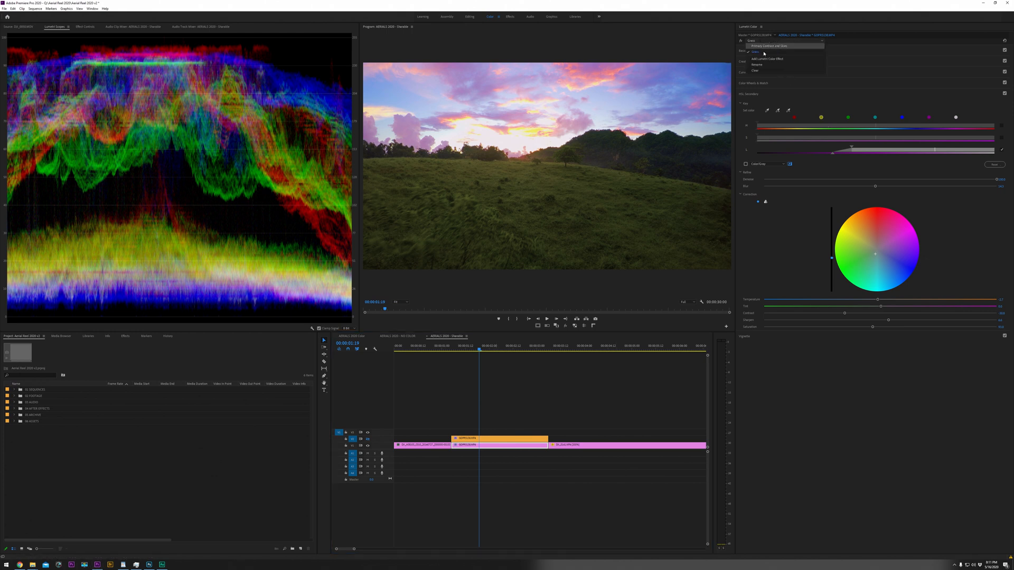
left_click(763, 45)
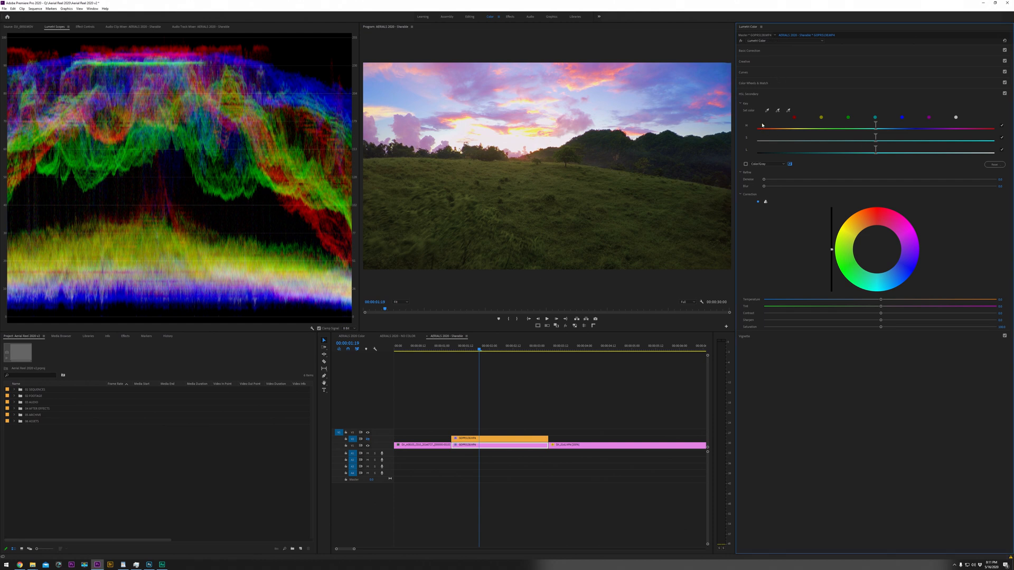
left_click(784, 52)
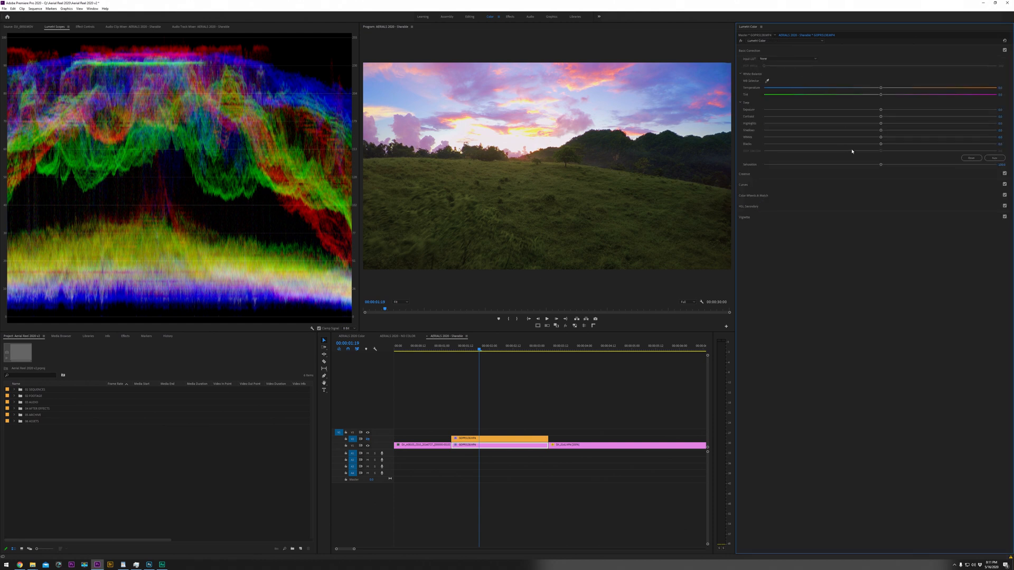
Slightly lower the blacks, reduce the highlights, raise the shadows and whites, and check the hillside frame full screen
left_click_drag(880, 145, 877, 145)
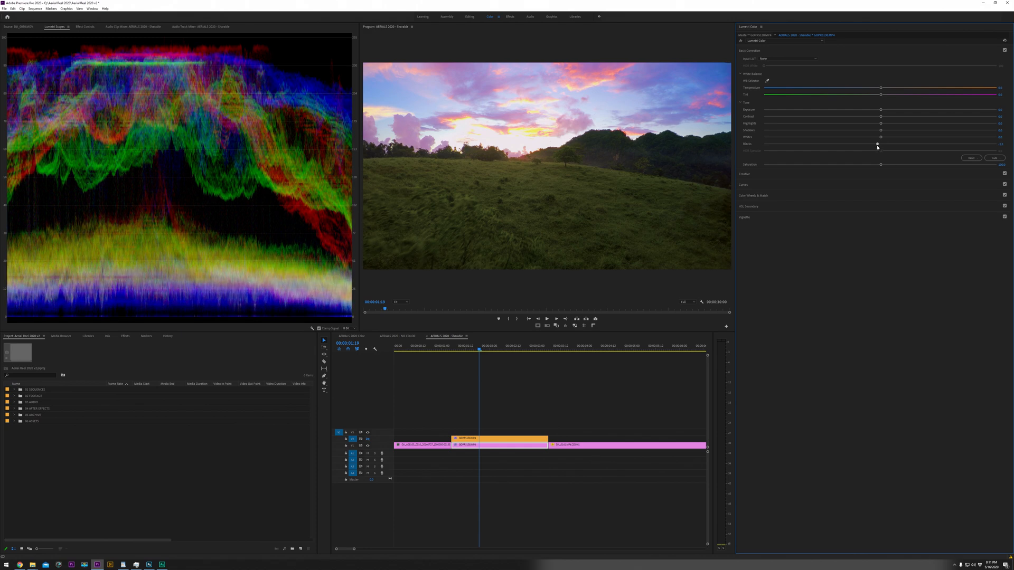
left_click_drag(886, 131, 846, 140)
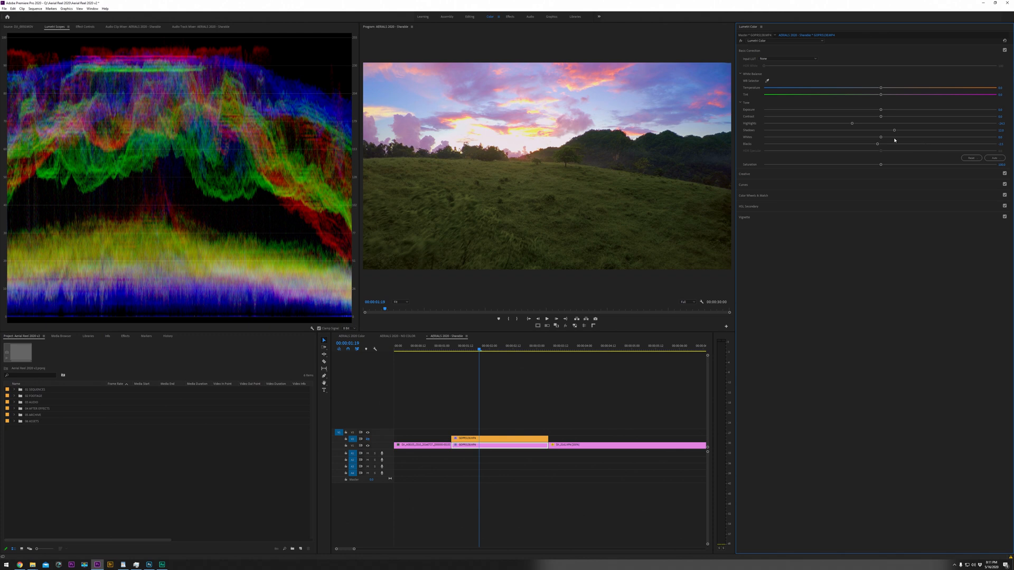
left_click_drag(871, 126, 892, 140)
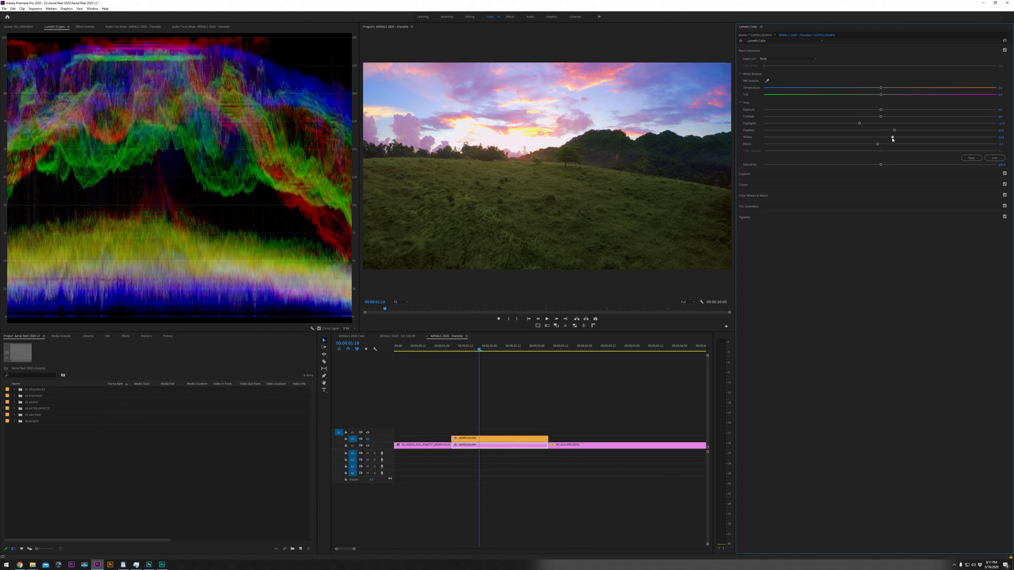
key("ctrl+grave")
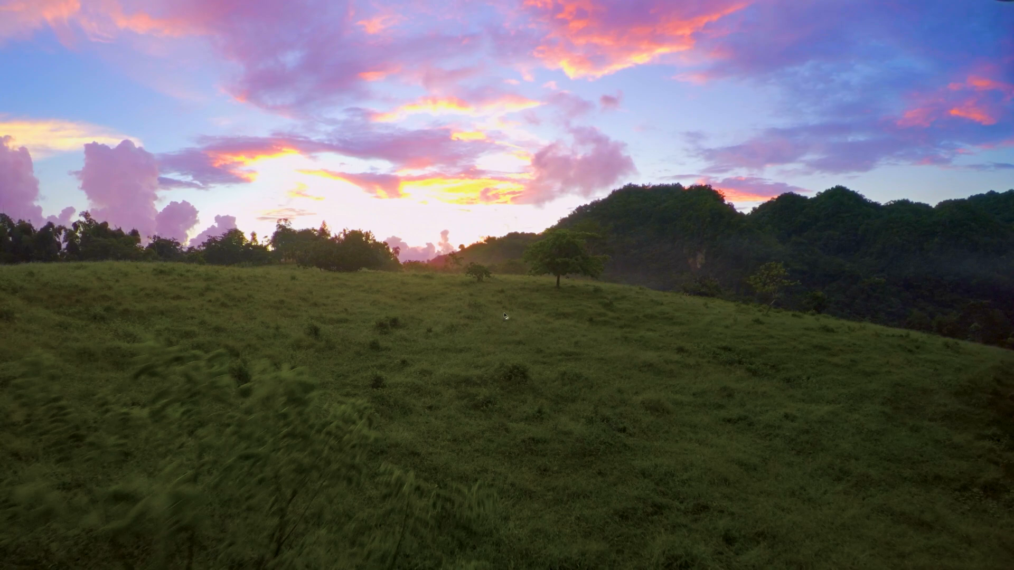
key("ctrl+grave")
Place the finished-grade version of the next sunset ridge clip on the track above the ungraded one as a reference
left_click_drag(487, 349, 505, 362)
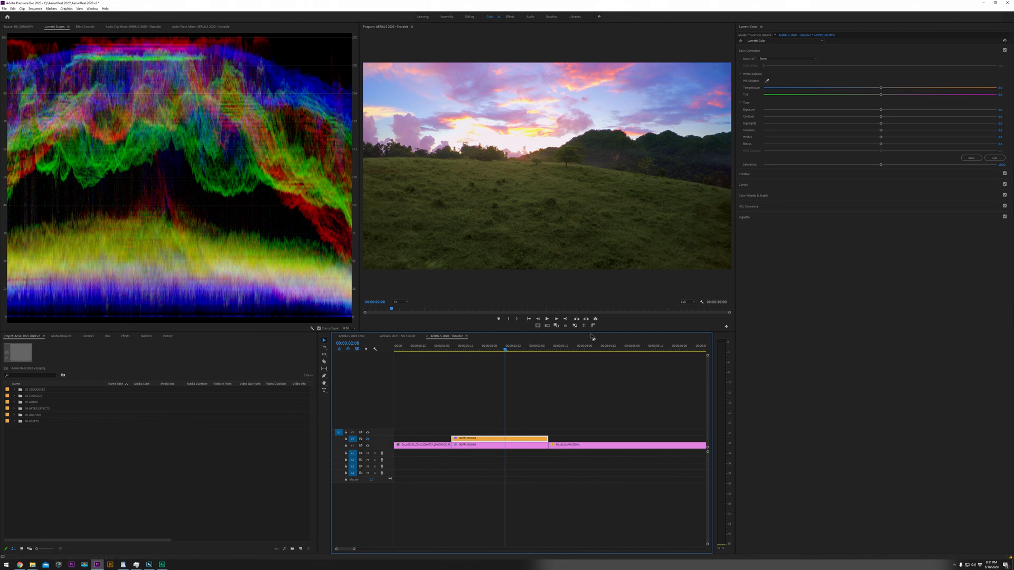
left_click(572, 352)
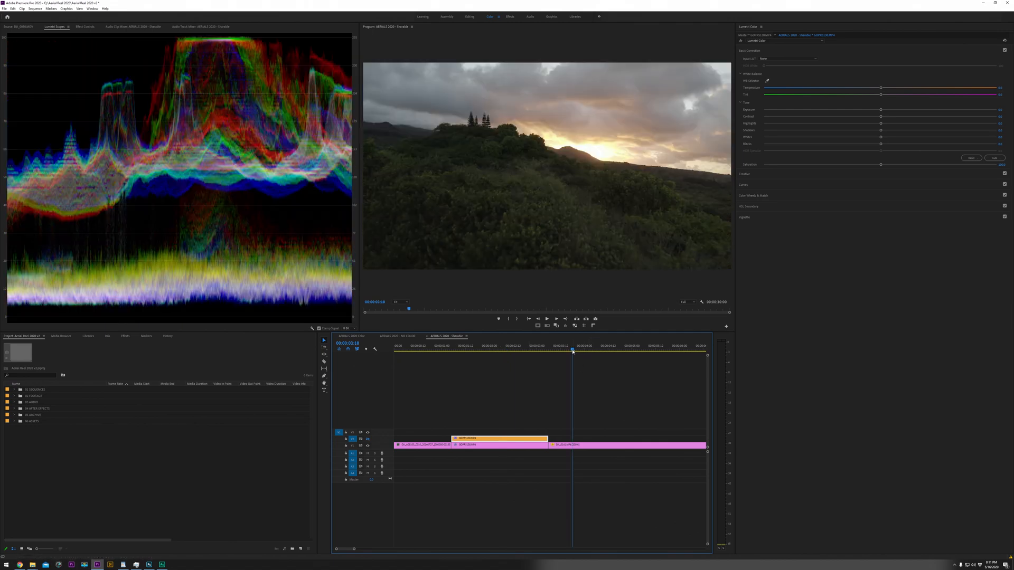
key("minus")
mouse_move(513, 358)
left_mouse_down()
mouse_move(545, 359)
mouse_move(516, 360)
left_mouse_up()
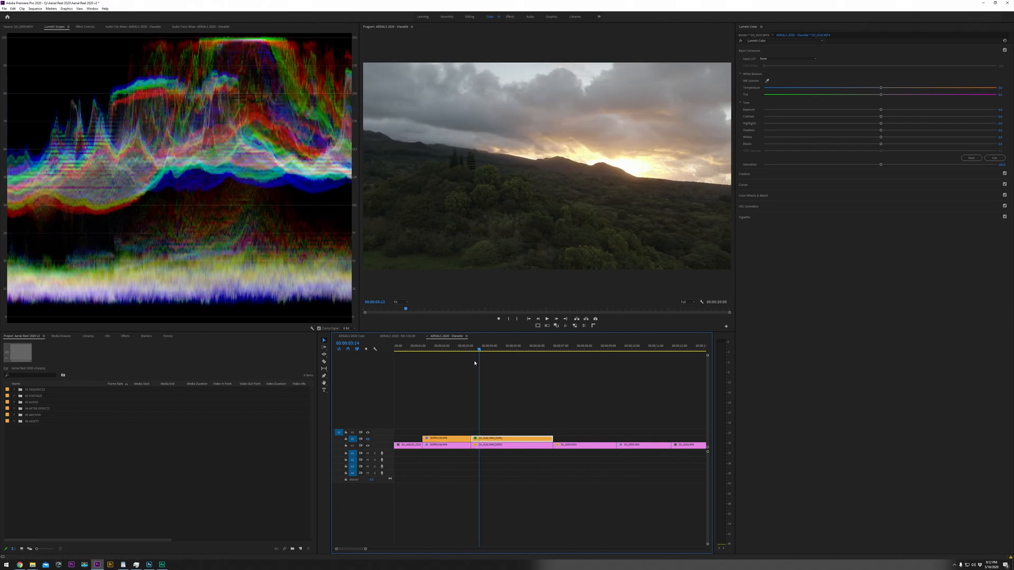
left_click_drag(476, 363, 490, 365)
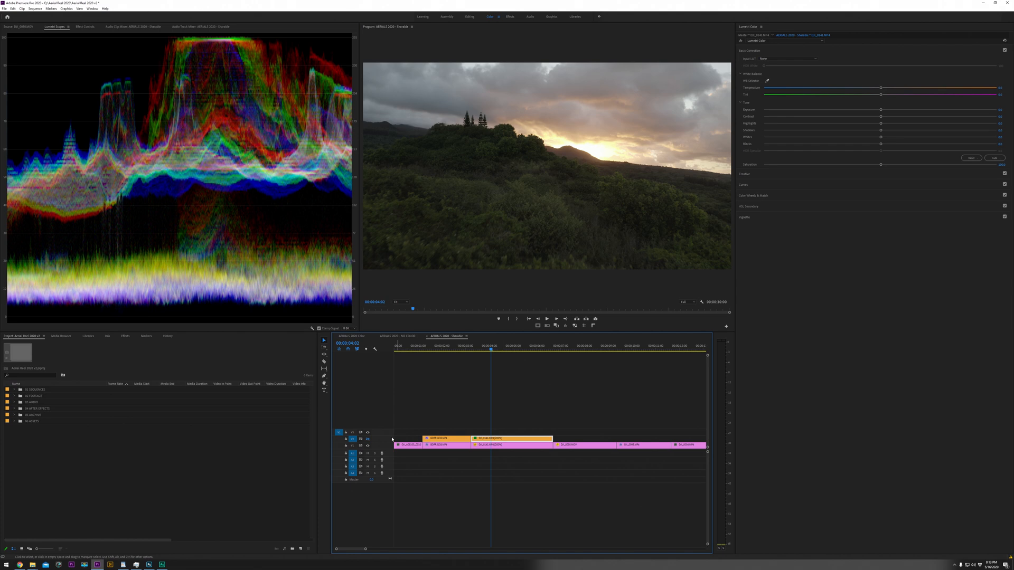
Compare the ungraded sunset ridge clip with the finished reference grade on the track above
left_click(368, 440)
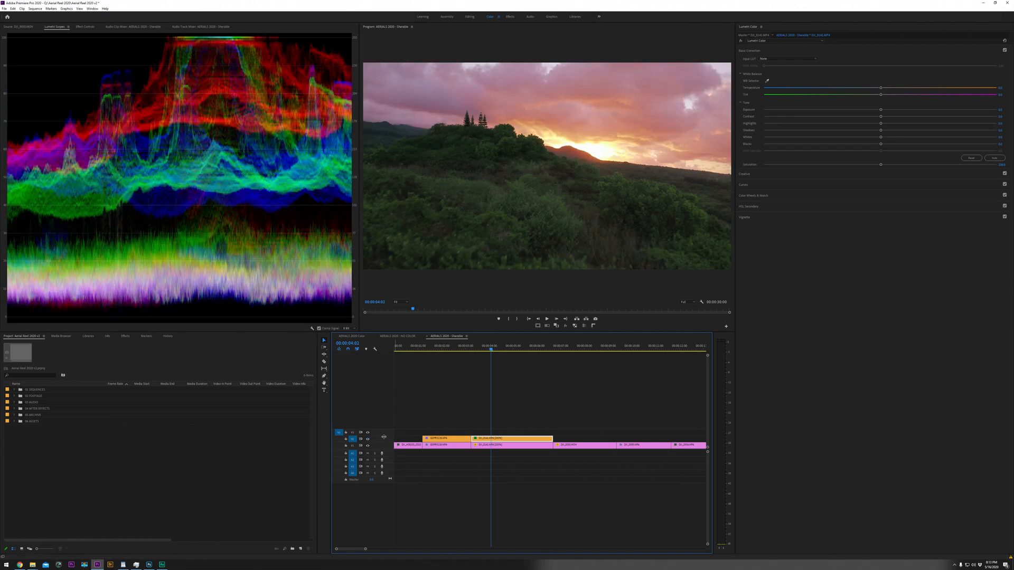
mouse_move(504, 351)
left_mouse_down()
mouse_move(518, 353)
mouse_move(489, 361)
mouse_move(502, 364)
left_mouse_up()
left_click(368, 439)
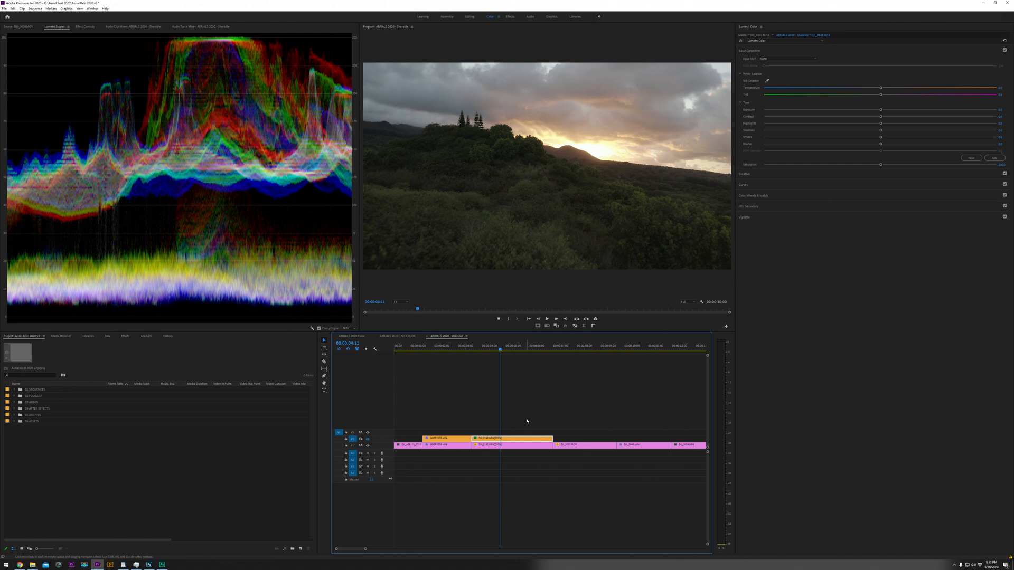
Slightly lower the ungraded ridge clip's exposure and blacks, raise contrast, shadows and whites, reduce highlights, and save the project
left_click(500, 447)
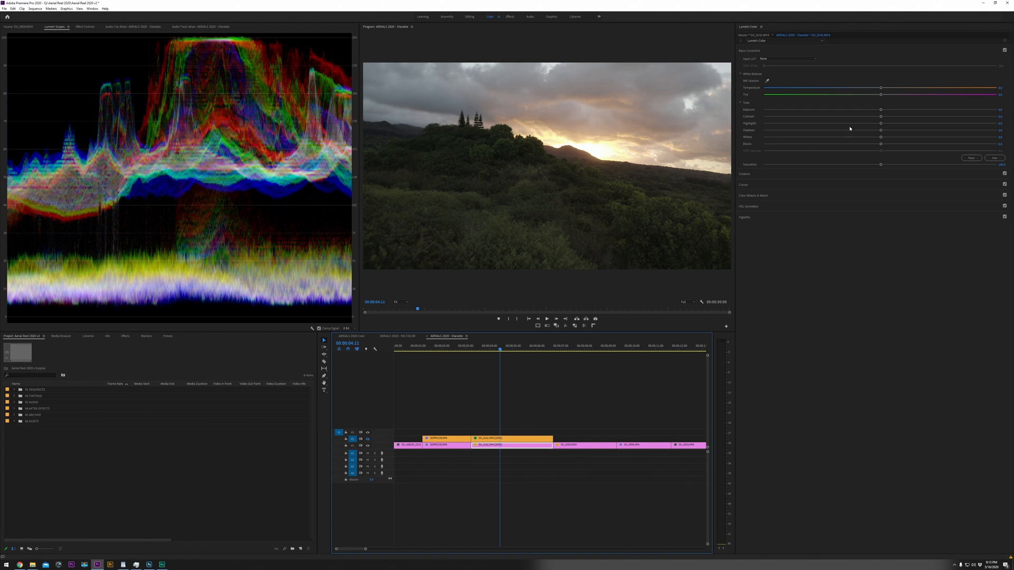
left_click_drag(880, 110, 874, 112)
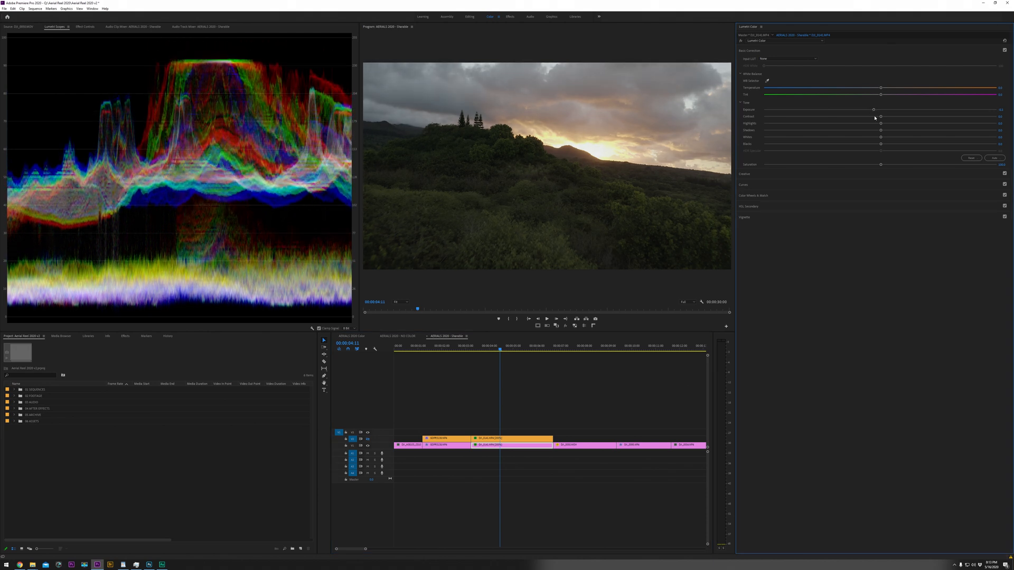
left_click_drag(888, 118, 936, 120)
left_click_drag(874, 110, 842, 135)
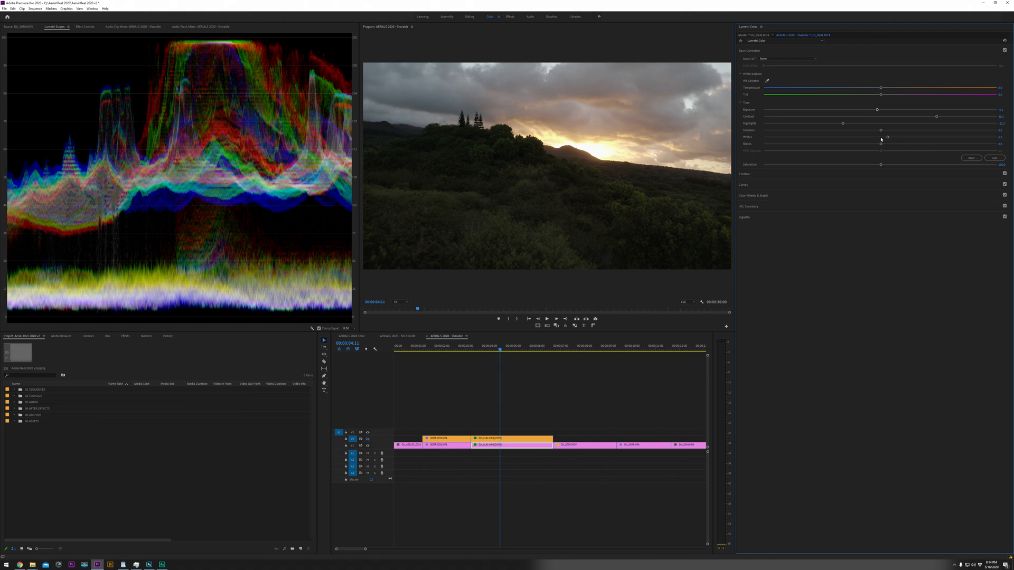
mouse_move(884, 131)
left_mouse_down()
mouse_move(939, 141)
mouse_move(878, 149)
left_mouse_up()
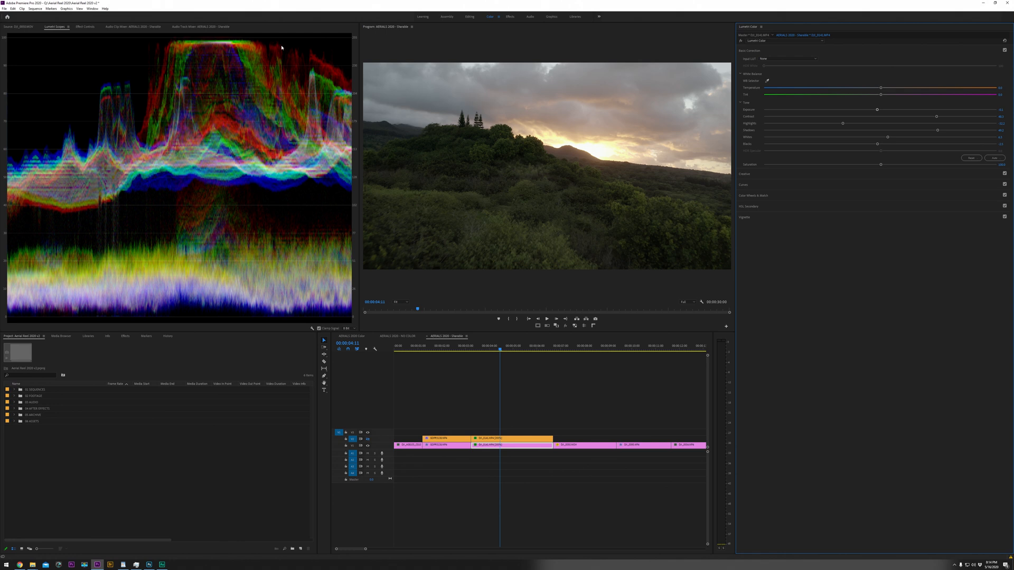
key("ctrl+s")
Key the sunset clouds in HSL Secondary by sampling the orange glow and adding further cloud tones, with the mask displayed
left_click(504, 448)
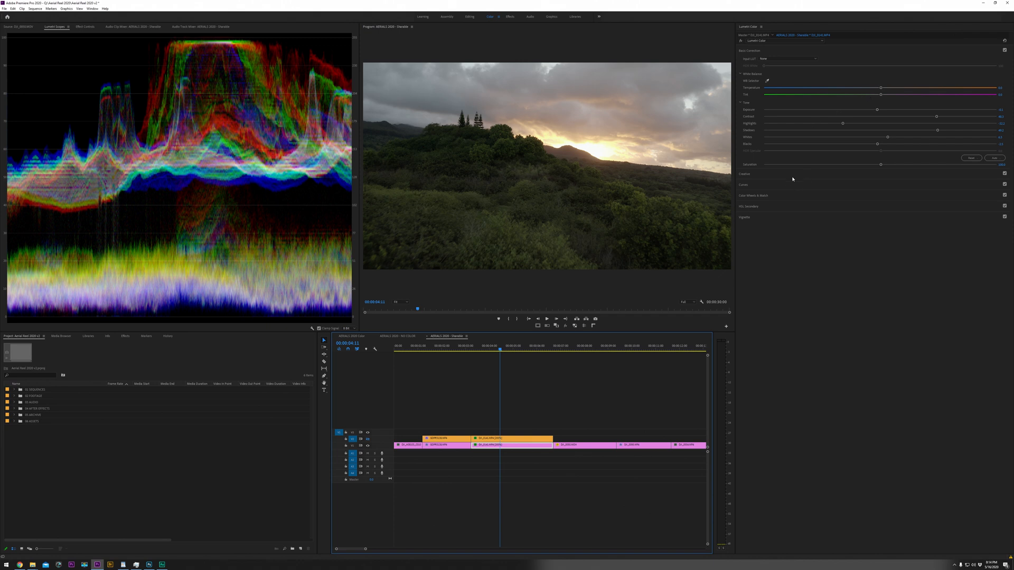
left_click(770, 208)
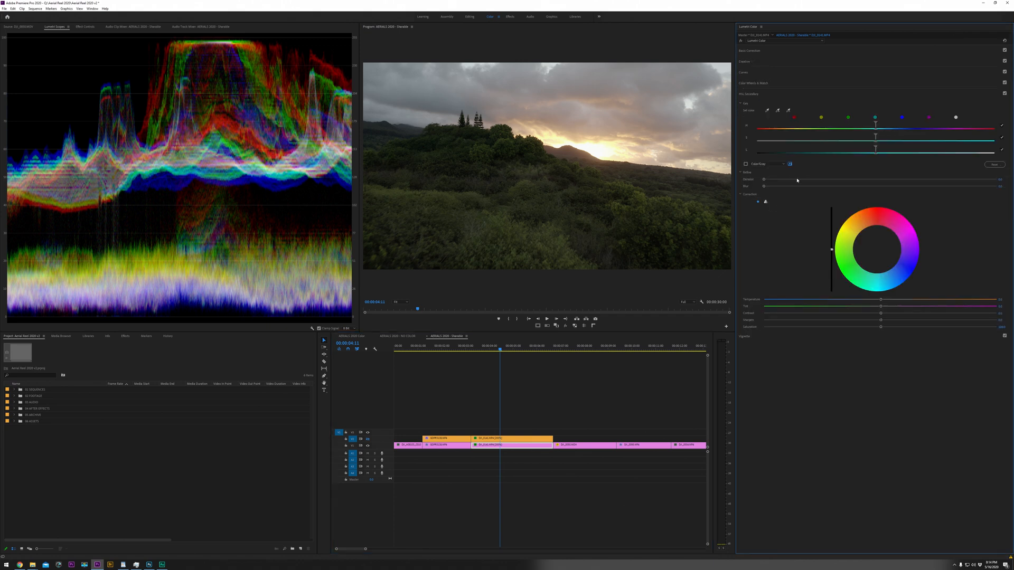
left_click(768, 111)
left_click(579, 133)
left_click(745, 164)
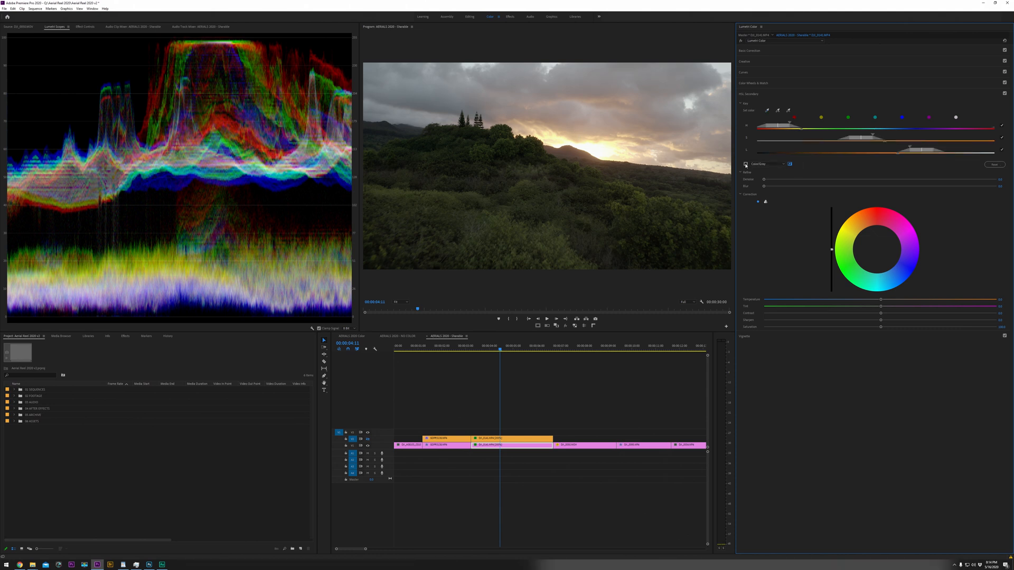
left_click(778, 111)
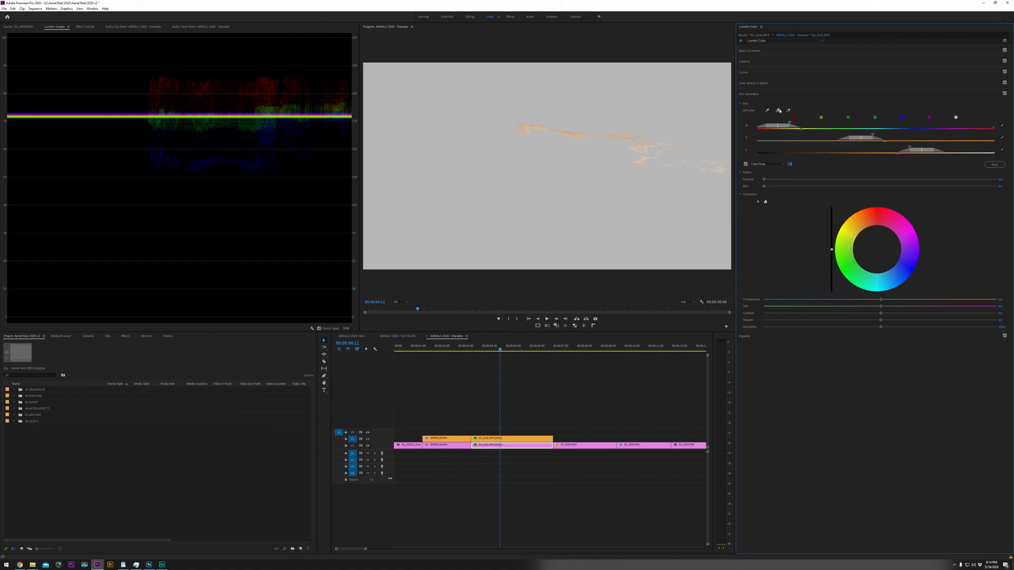
left_click(653, 132)
left_click(681, 111)
left_click(777, 110)
left_click(694, 129)
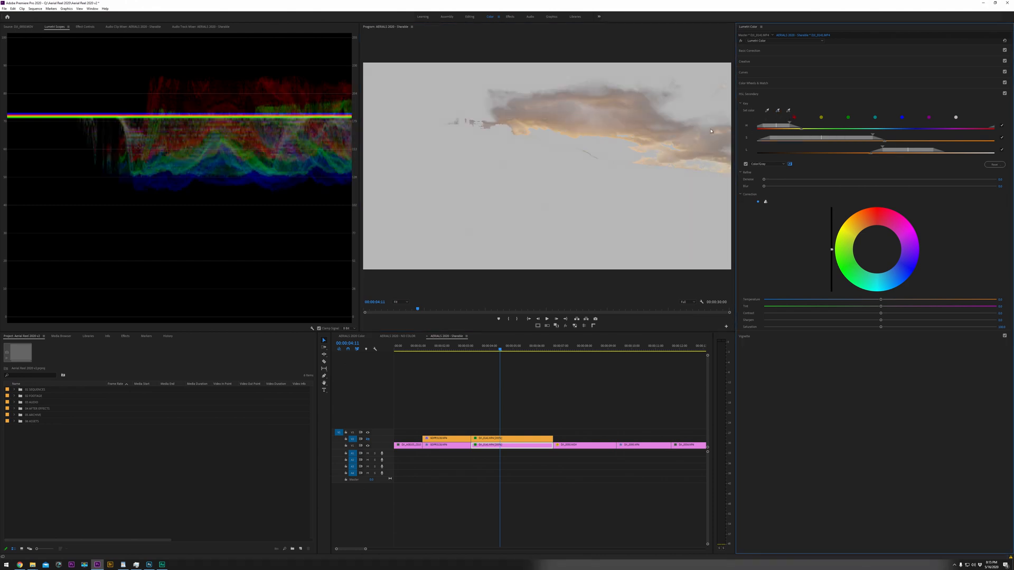
left_click(778, 110)
left_click(689, 117)
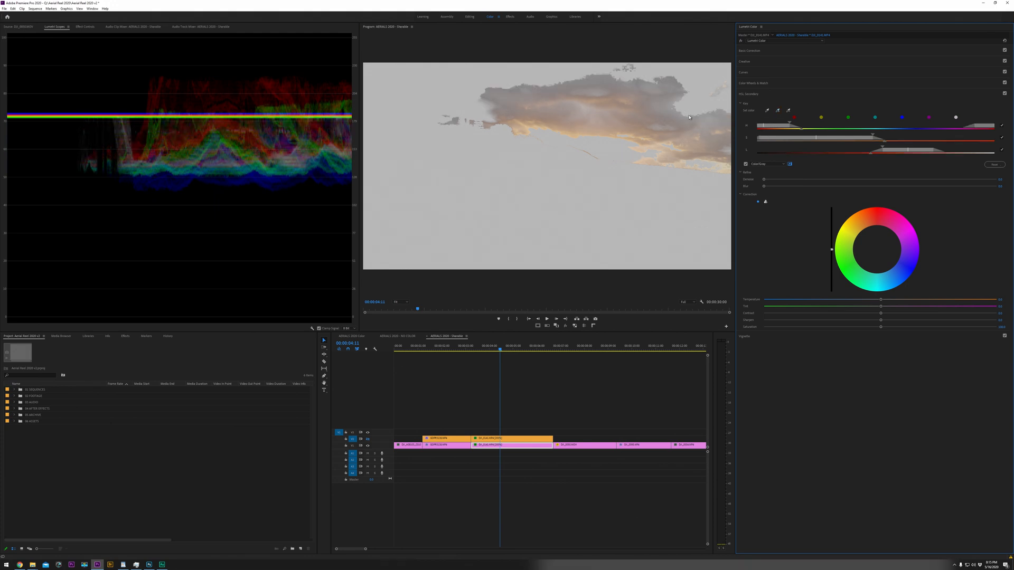
left_click(779, 112)
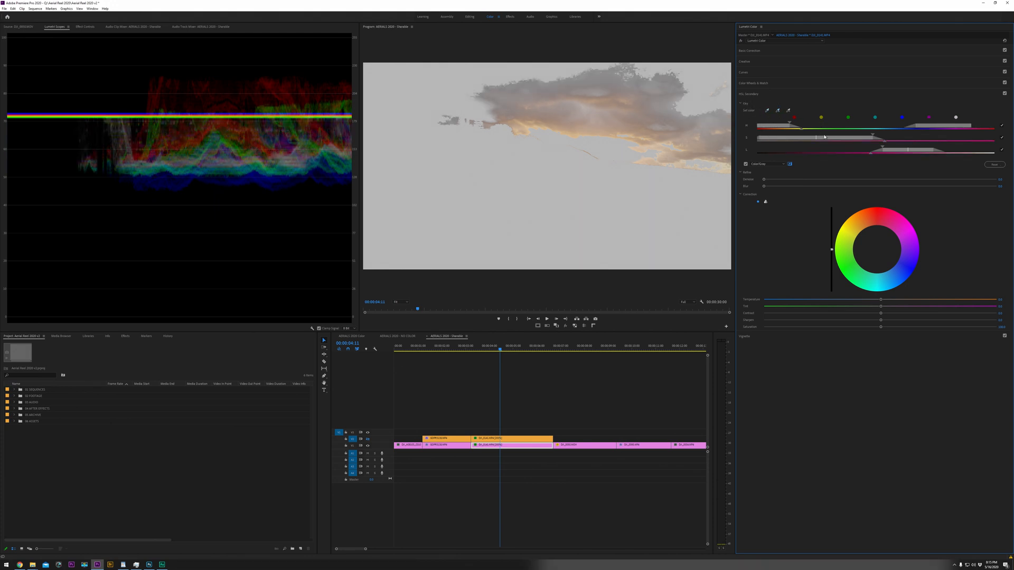
Widen the key's hue and luma ranges to cover the whole sky and disable the saturation range
mouse_move(883, 148)
left_mouse_down()
mouse_move(847, 152)
mouse_move(951, 150)
mouse_move(847, 158)
mouse_move(887, 137)
left_mouse_up()
left_click_drag(790, 124, 898, 136)
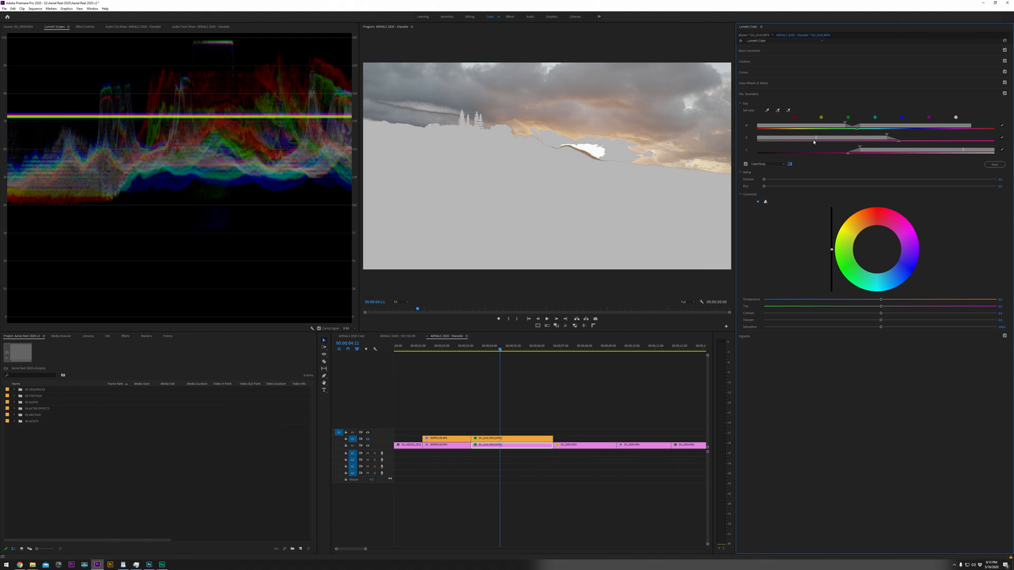
left_click(1002, 138)
left_click(1002, 138)
left_click(1002, 137)
left_click(1002, 138)
left_click(1002, 138)
left_click(1002, 138)
left_click(1002, 138)
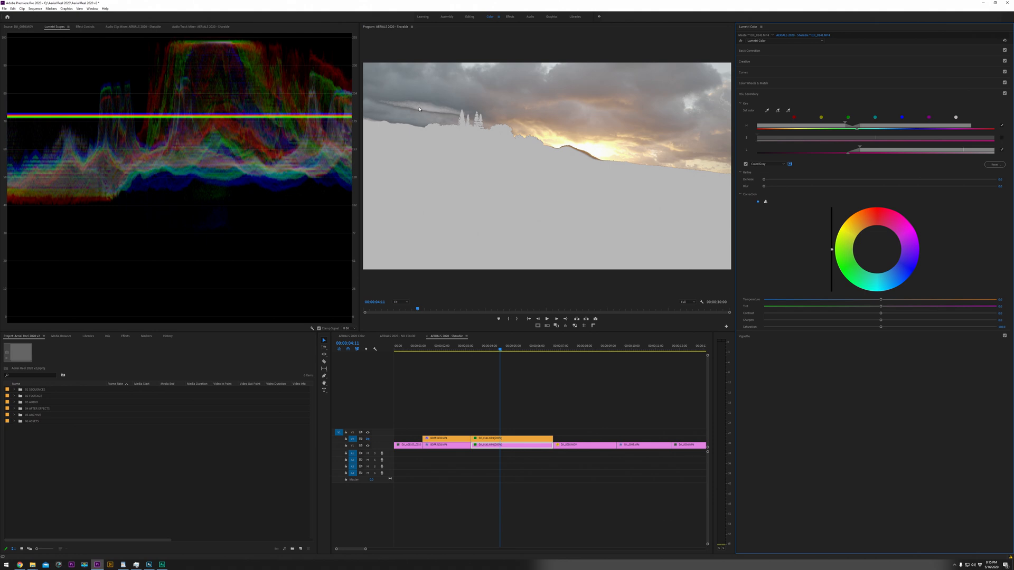
Add the remaining grey clouds beside the tall trees to the sky key, and apply maximum denoise and a slight blur
left_click(778, 111)
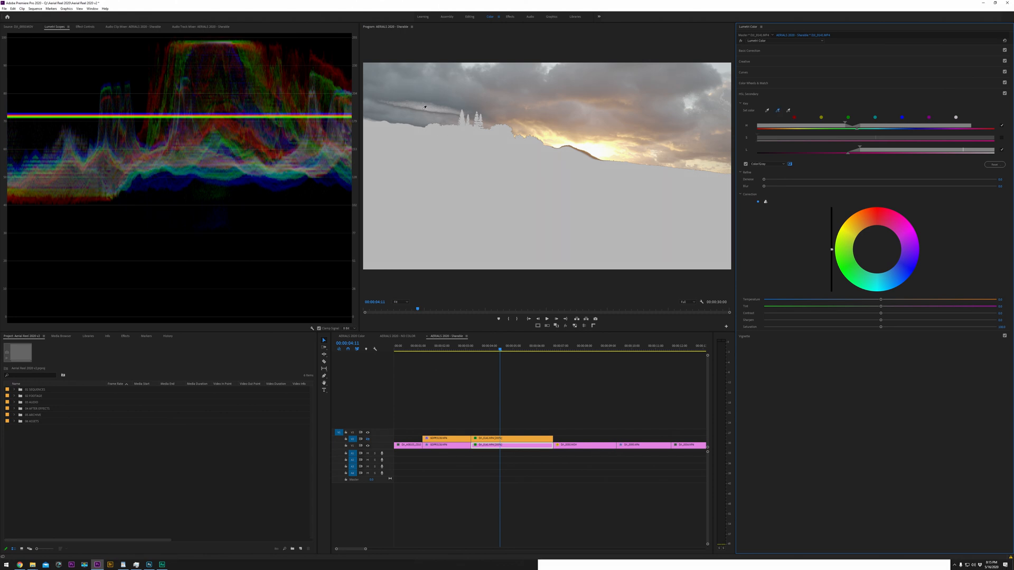
left_click(441, 120)
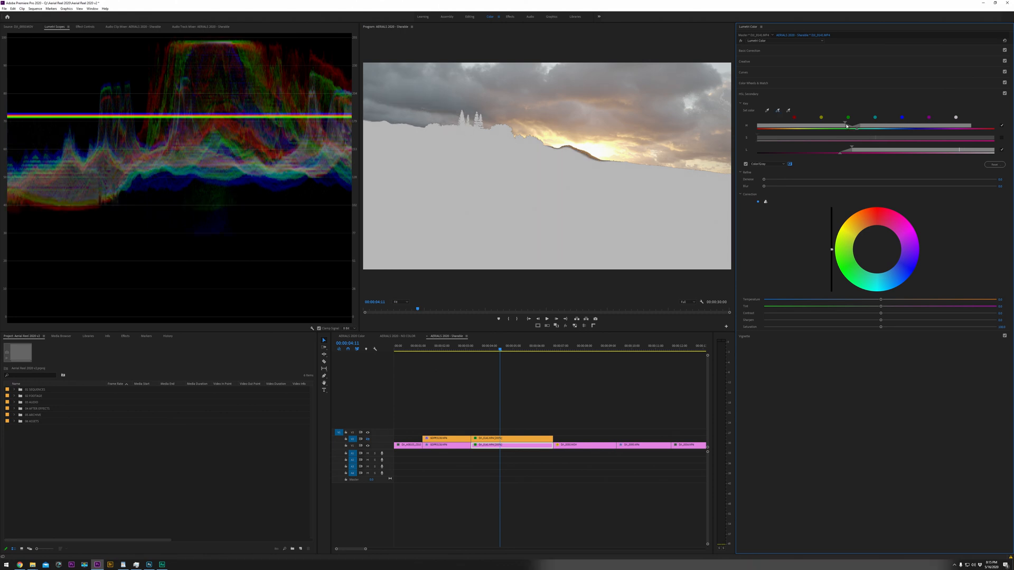
left_click(778, 111)
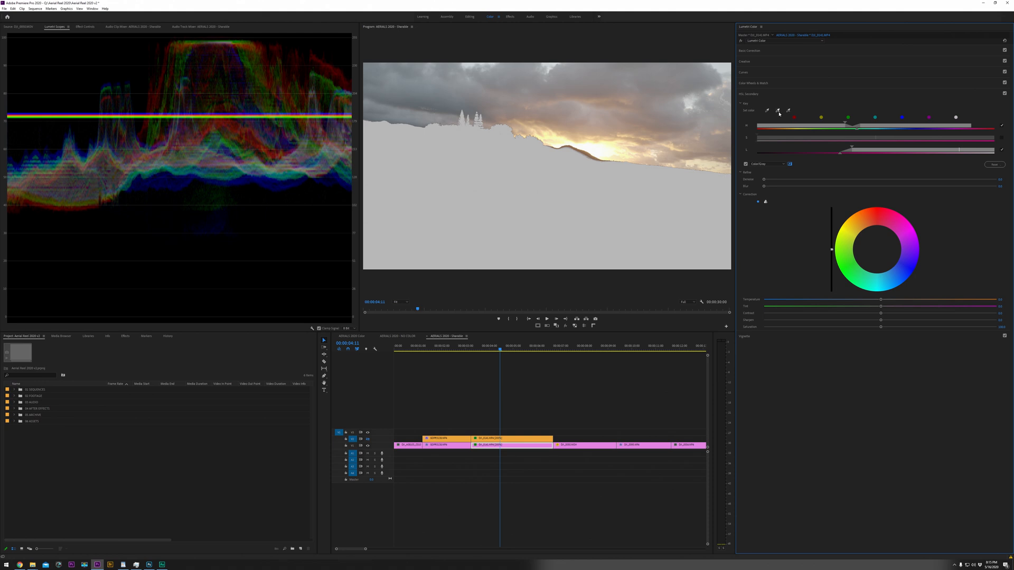
left_click(428, 110)
left_click_drag(765, 187, 789, 198)
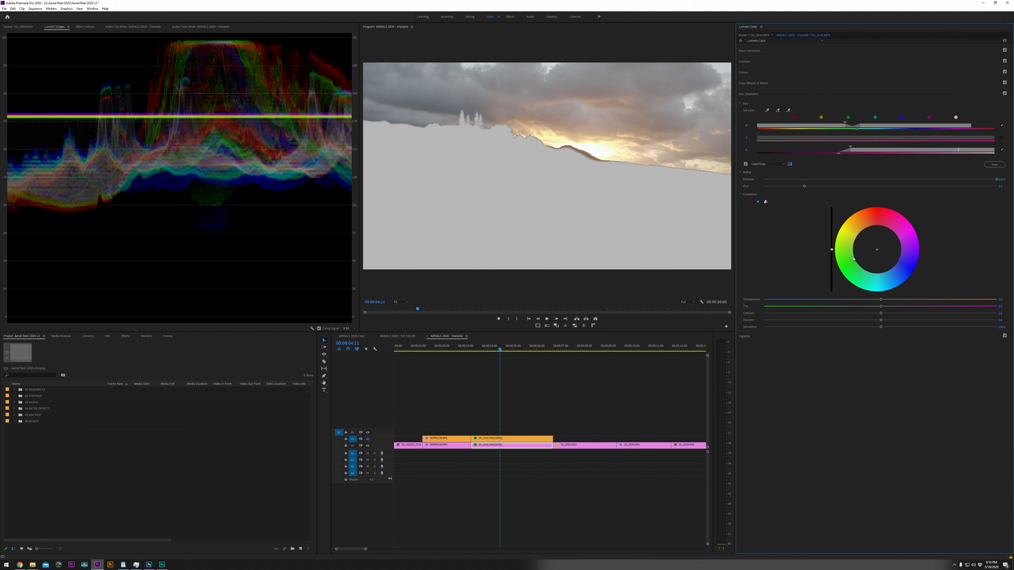
Darken the keyed sky, tint it toward red, hide the mask, raise the sky's contrast, and check the frame full screen
left_click_drag(831, 249, 831, 266)
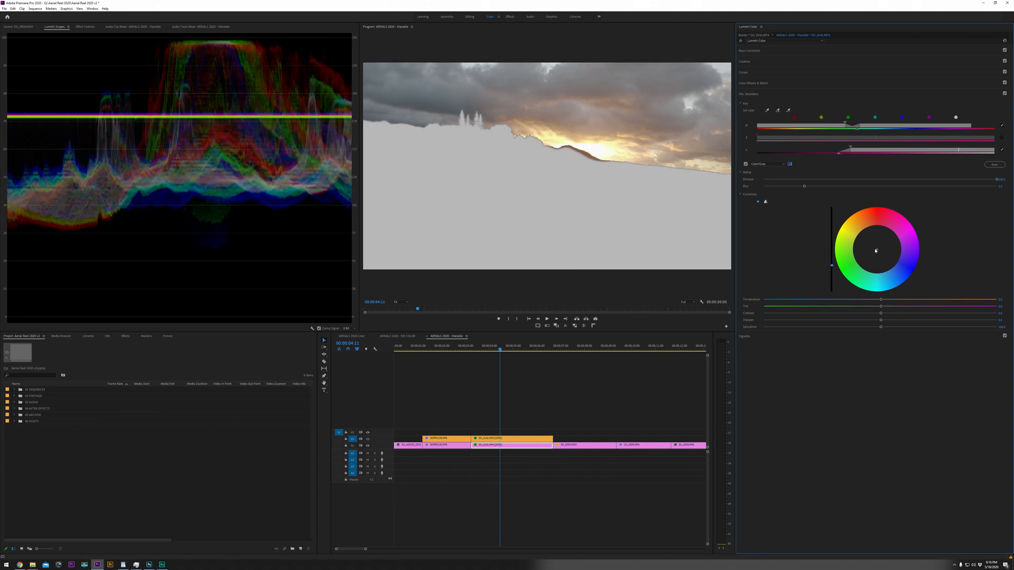
left_click_drag(876, 250, 878, 234)
left_click(746, 164)
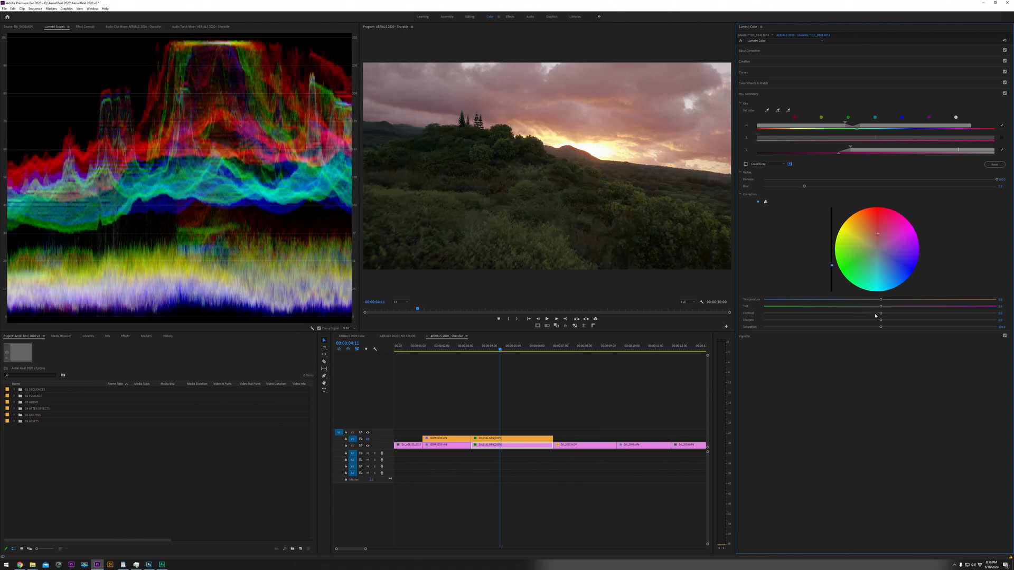
left_click_drag(880, 313, 809, 313)
left_click_drag(849, 342, 936, 328)
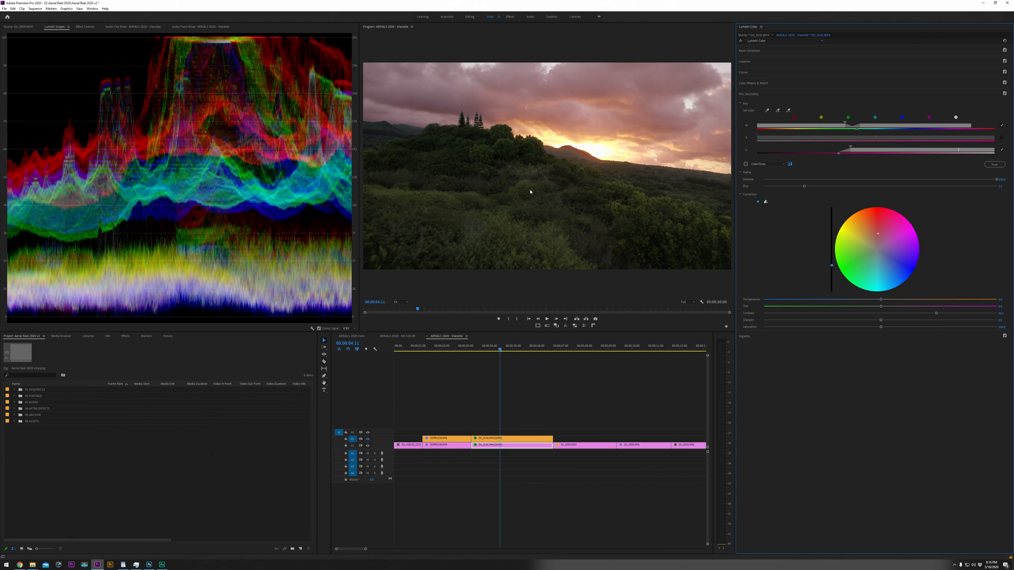
key("ctrl+grave")
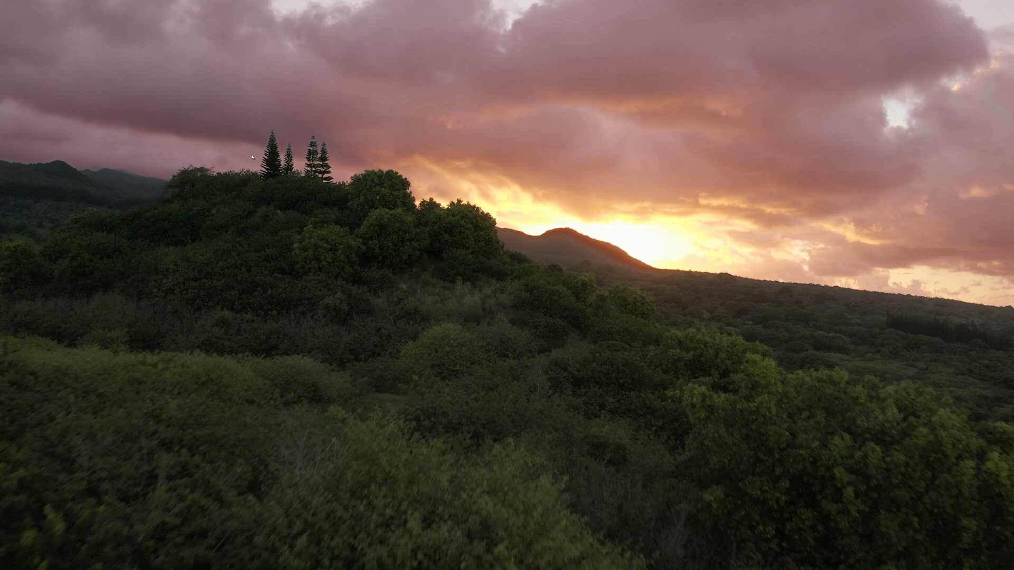
key("ctrl+grave")
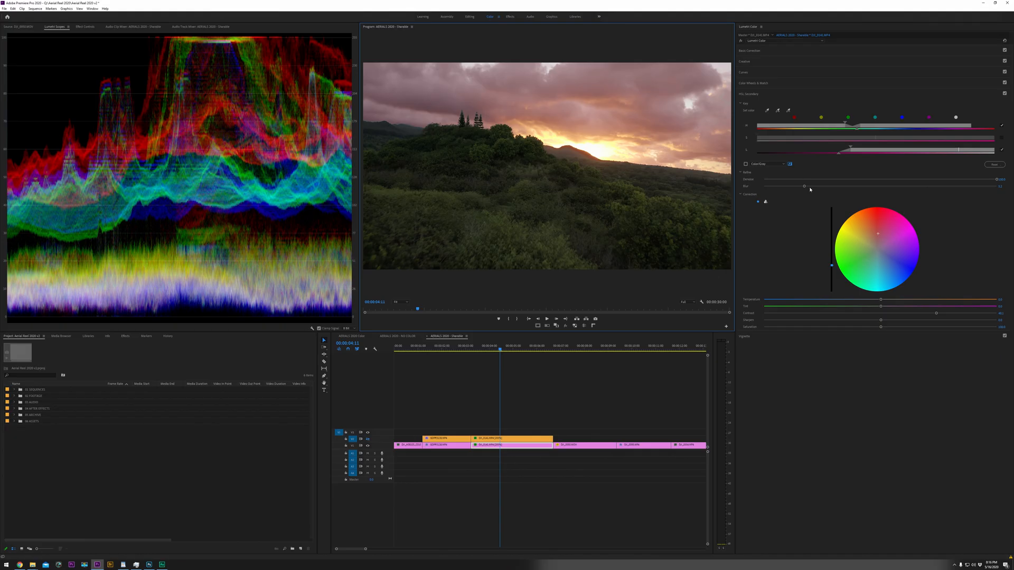
Reduce the sky key's blur and denoise to zero and extend its luma range into darker tones, checking the edges full screen
left_click_drag(805, 187, 785, 190)
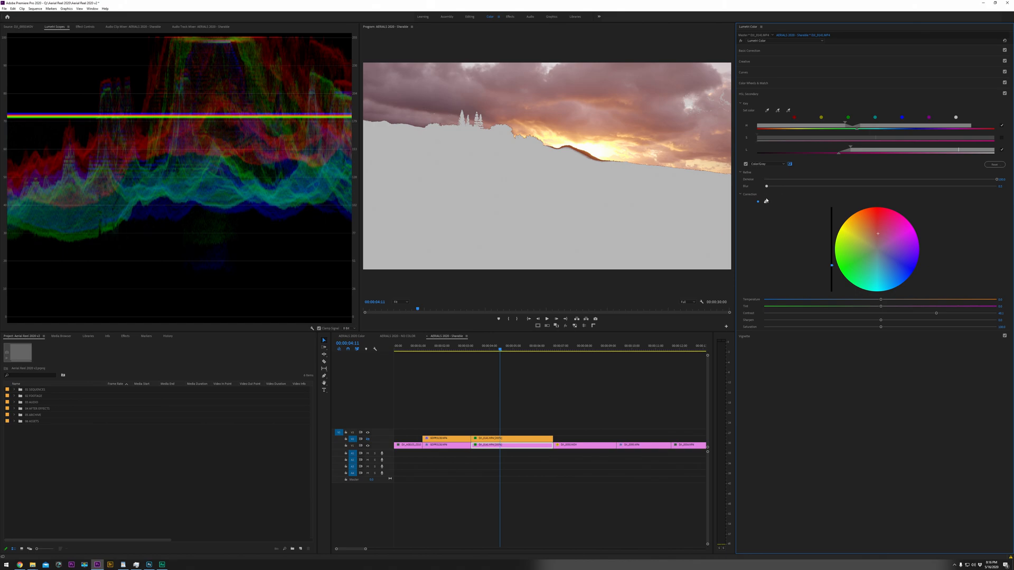
left_click(745, 164)
key("ctrl+grave")
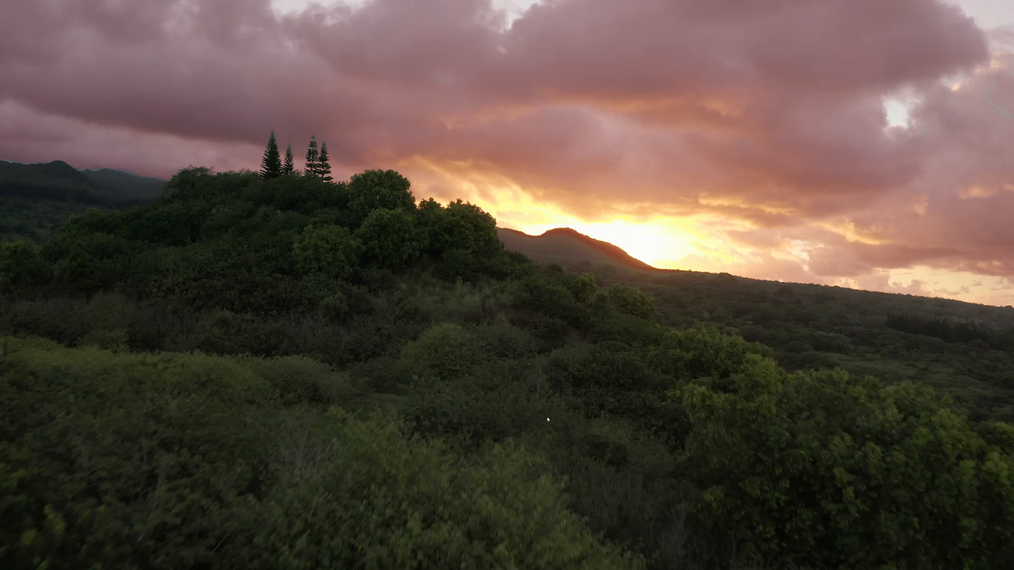
key("ctrl+grave")
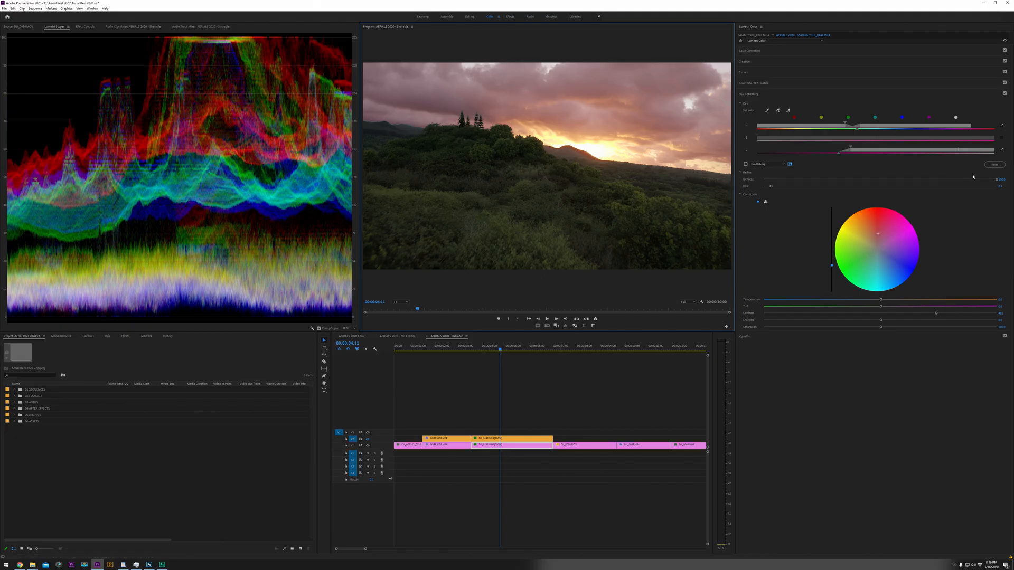
left_click_drag(975, 179, 866, 179)
left_click_drag(752, 194, 830, 179)
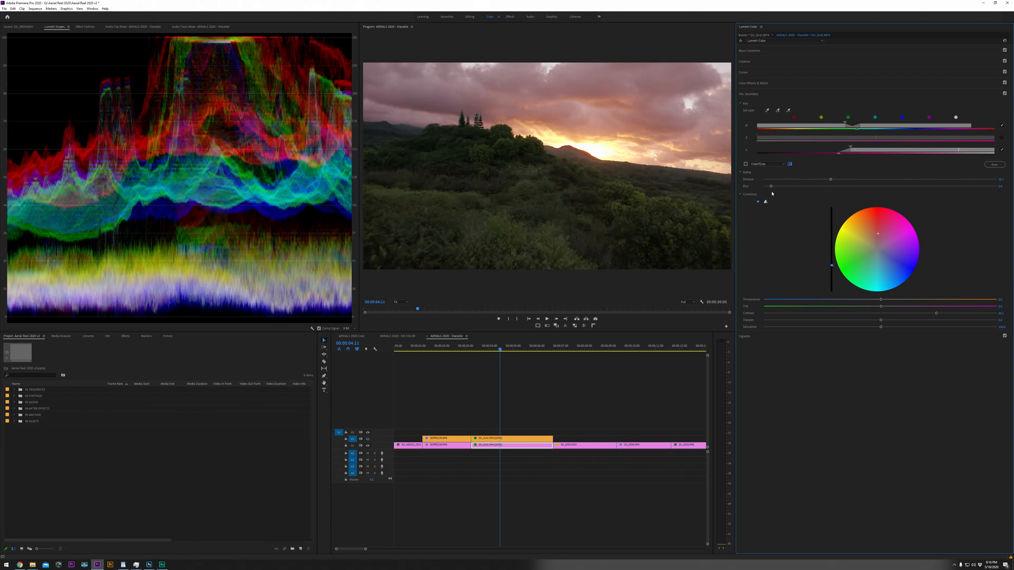
key("ctrl+grave")
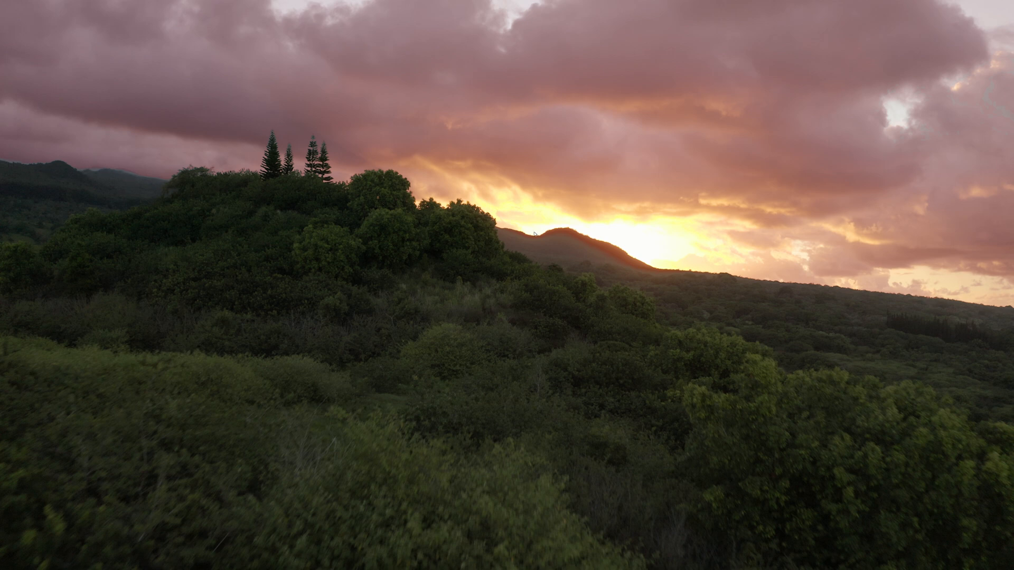
key("ctrl+grave")
left_click_drag(771, 187, 763, 186)
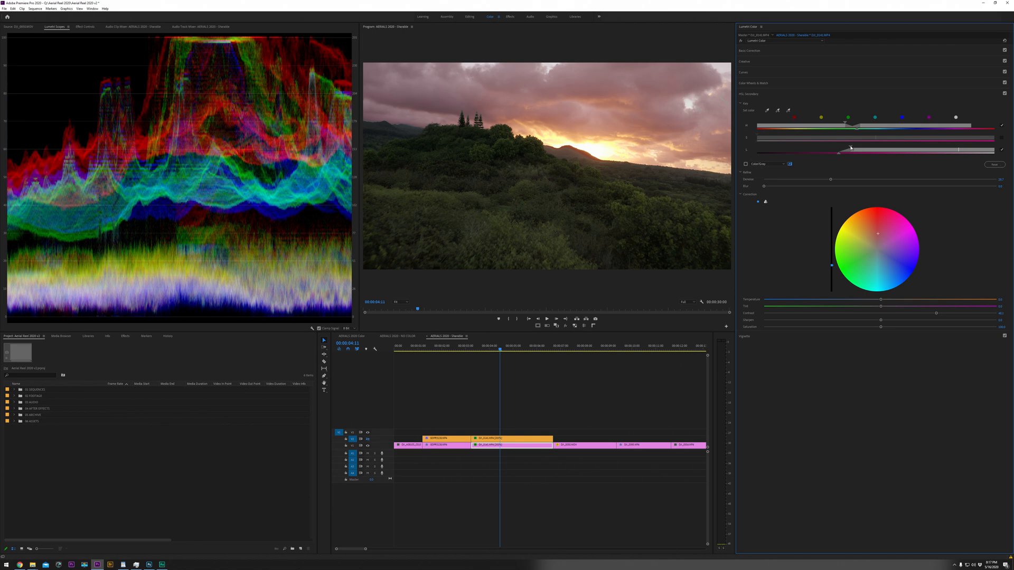
left_click_drag(850, 148, 838, 151)
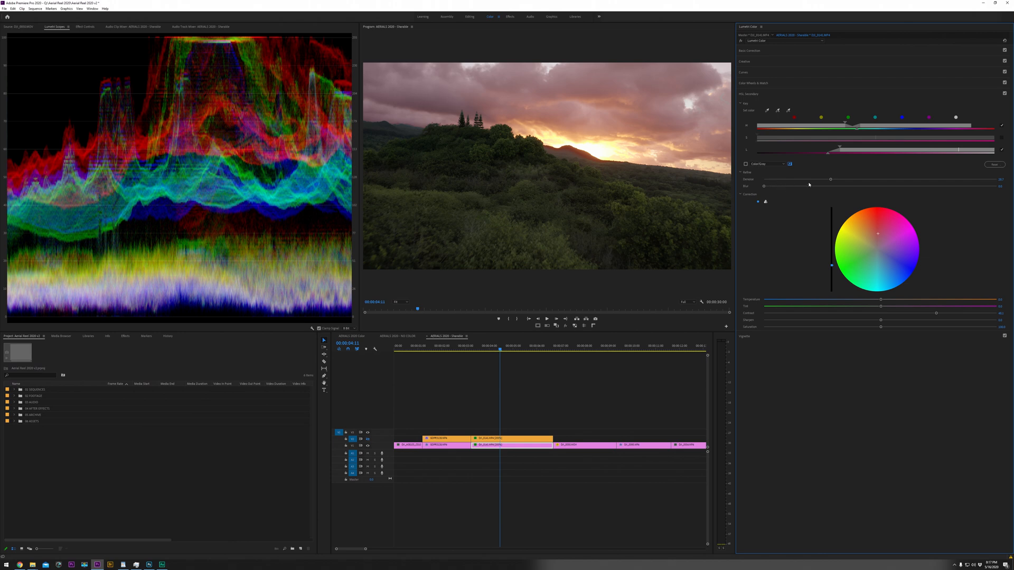
left_click_drag(831, 180, 763, 181)
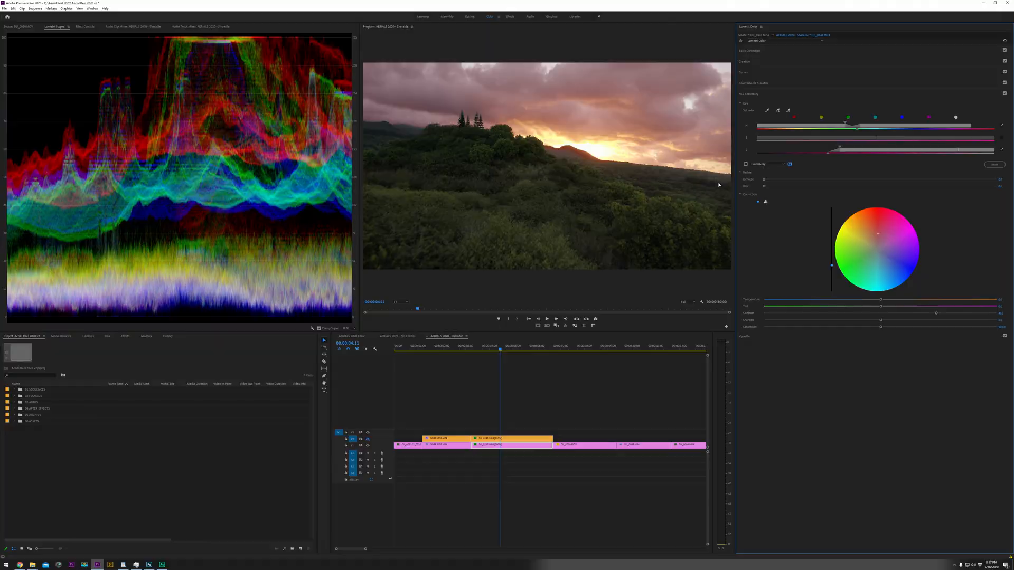
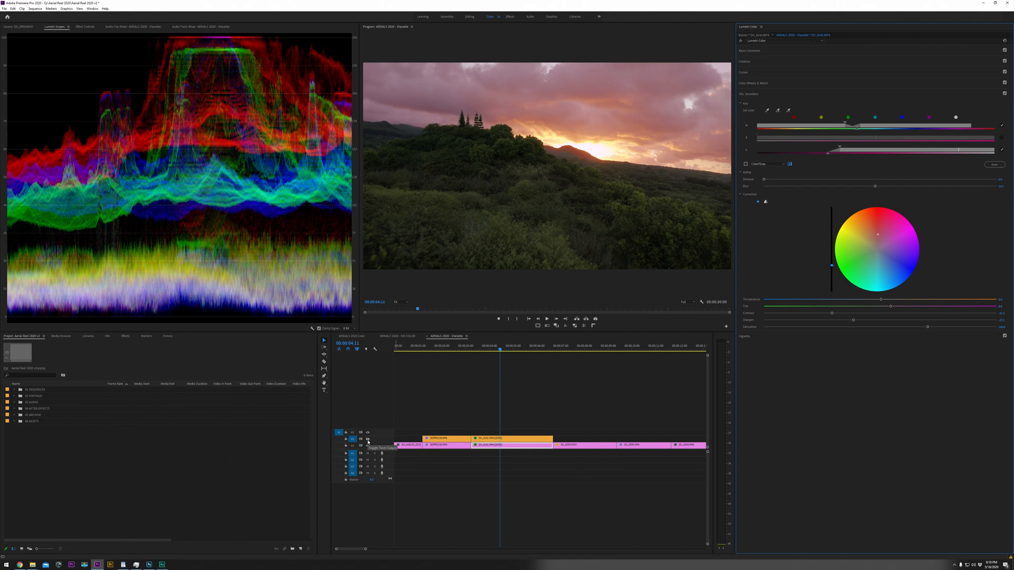
Compare the new ridge grade with the finished reference by toggling the visibility of the track above
left_click(367, 441)
left_click(368, 440)
left_click(367, 441)
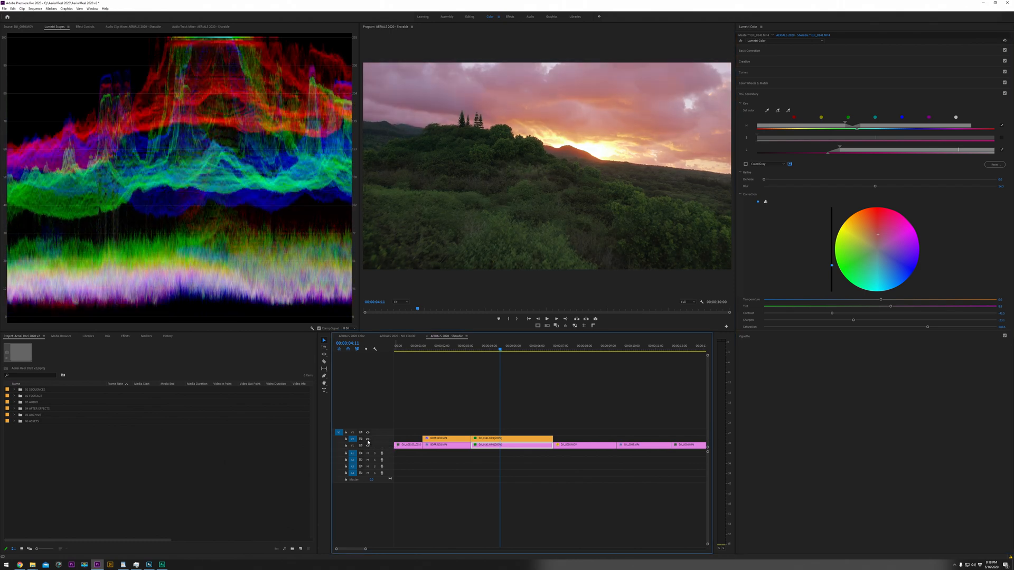
left_click(368, 441)
left_click(367, 440)
left_click(367, 440)
left_click(367, 440)
left_click(522, 404)
left_click(474, 446)
left_click(368, 440)
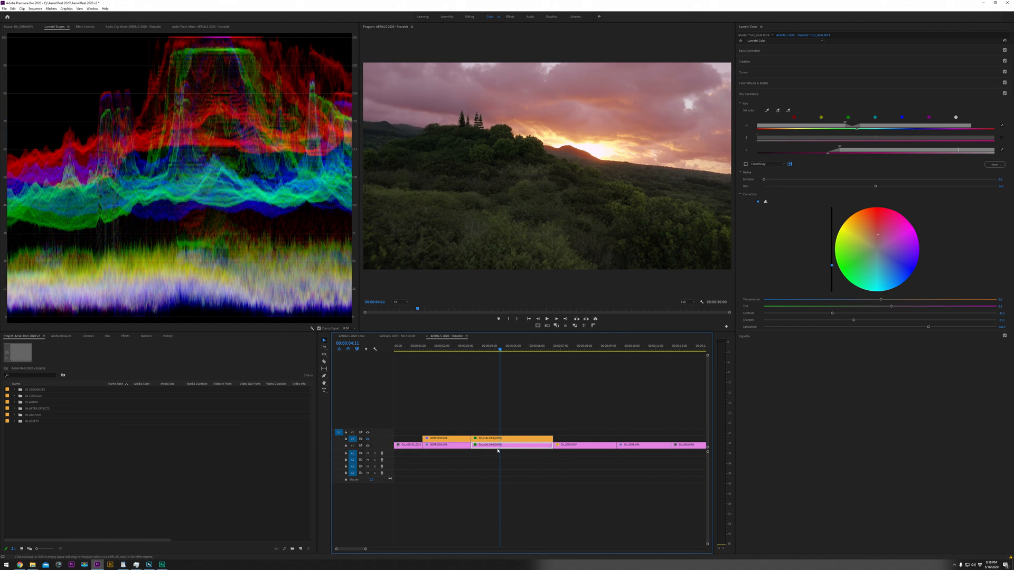
Duplicate the Lumetri Color effect on the base sunset ridge clip and reset the copy's basic correction
left_click(79, 26)
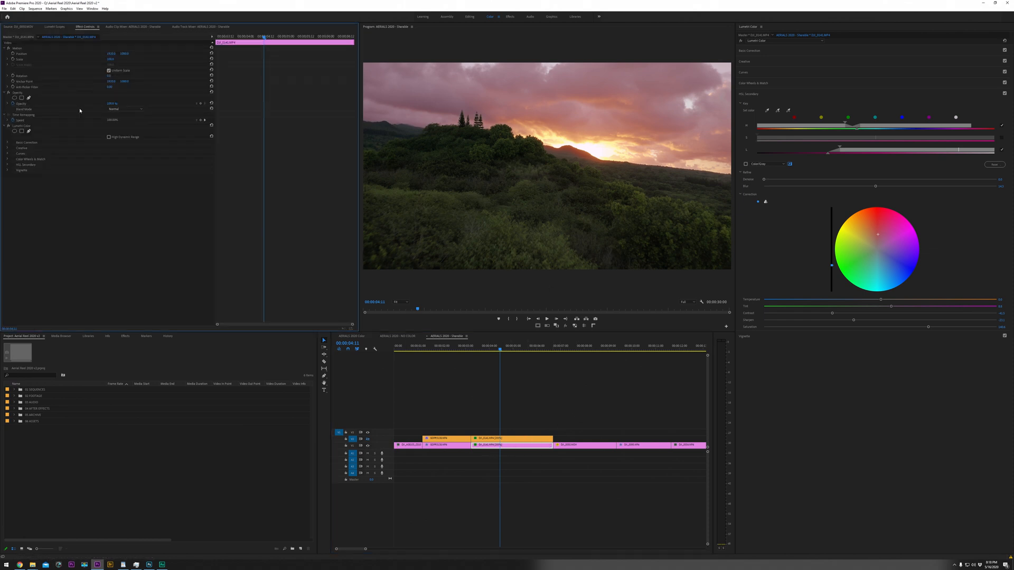
left_click(32, 127)
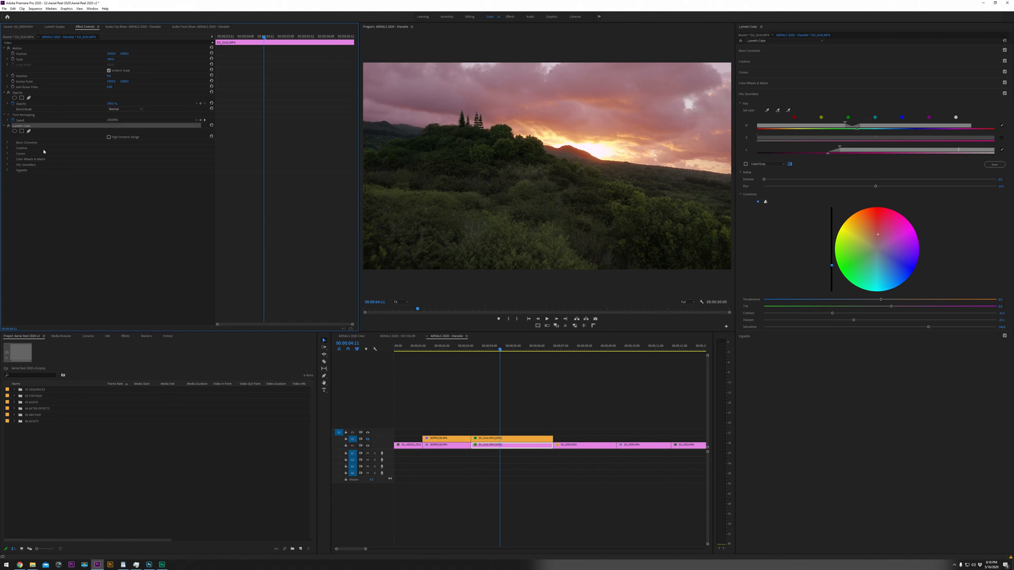
key("ctrl+v")
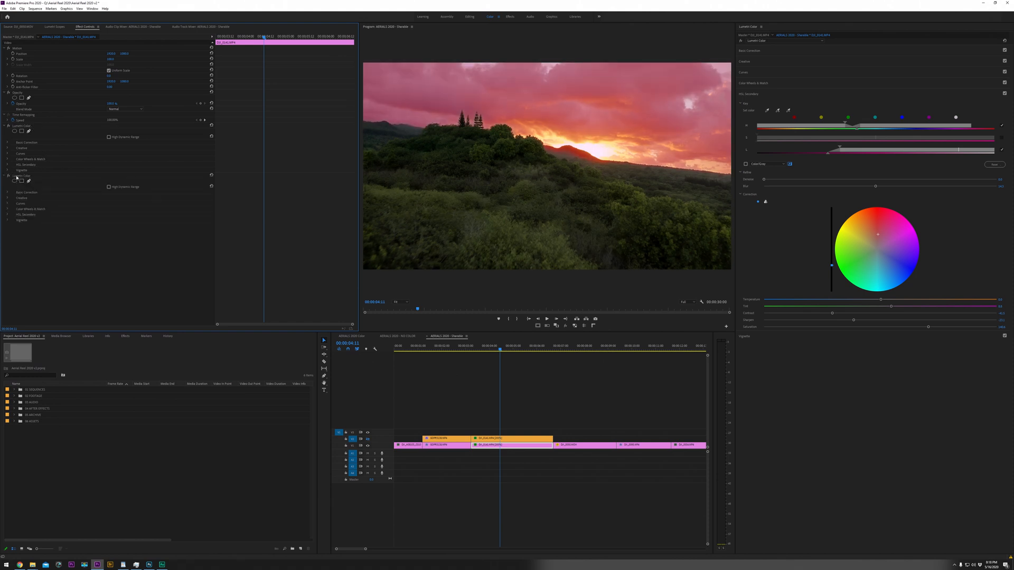
left_click(16, 177)
left_click(808, 51)
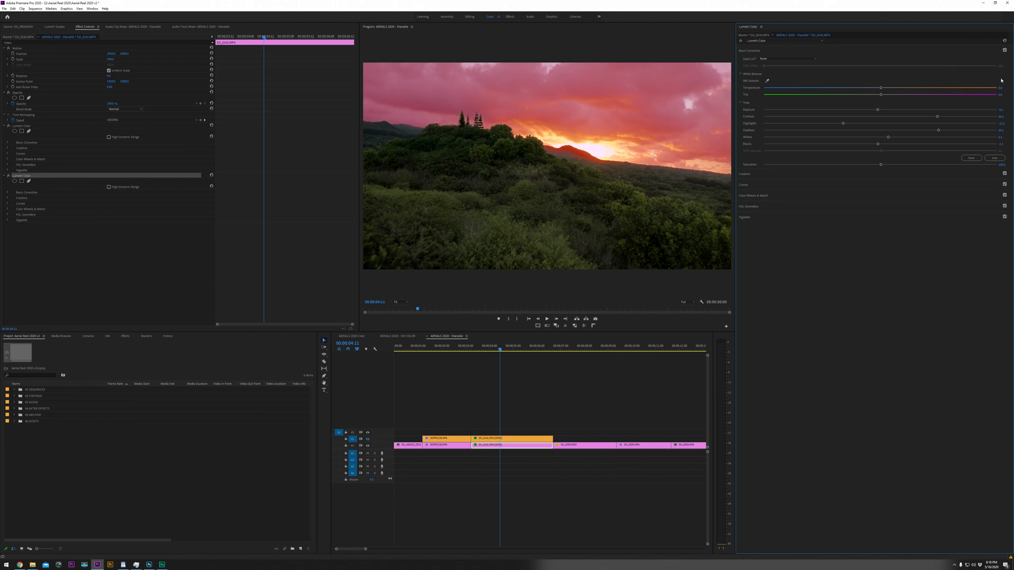
left_click(971, 158)
Invert the copied sky key to target the landscape, neutralize its color wheel and tint, brighten it slightly, raise contrast and sharpness, and lower saturation
left_click(767, 208)
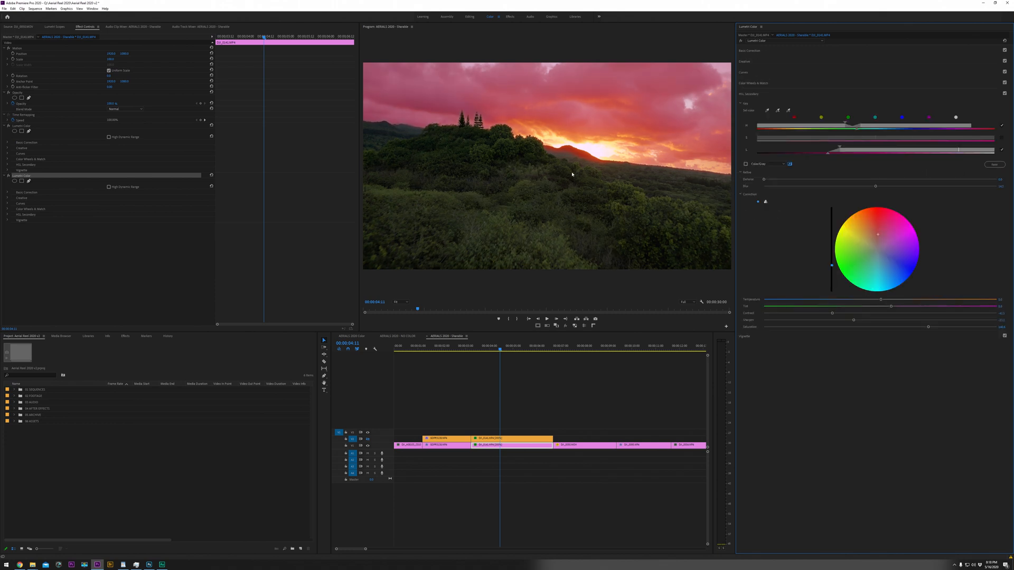
left_click(790, 164)
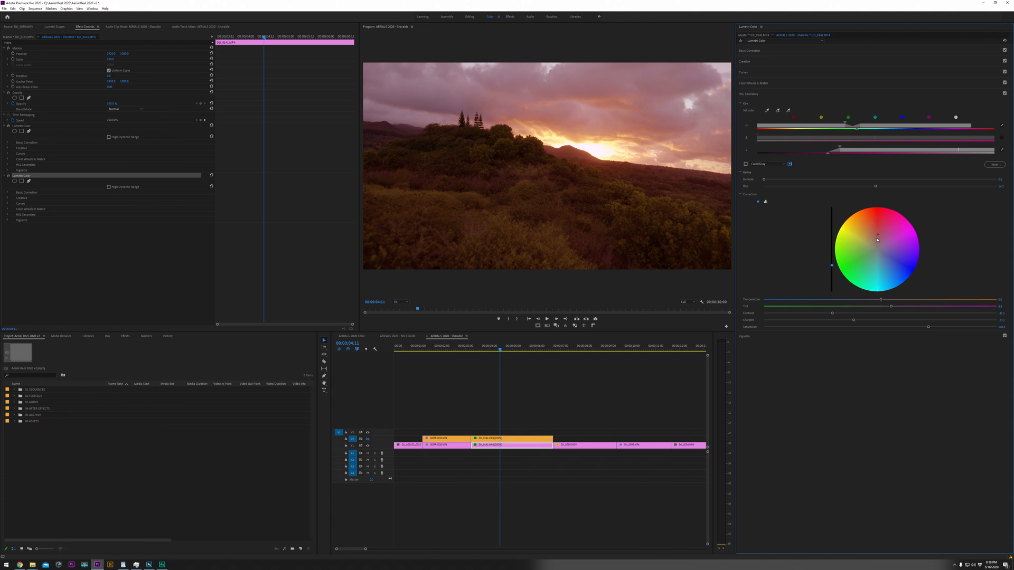
left_click_drag(875, 236, 876, 248)
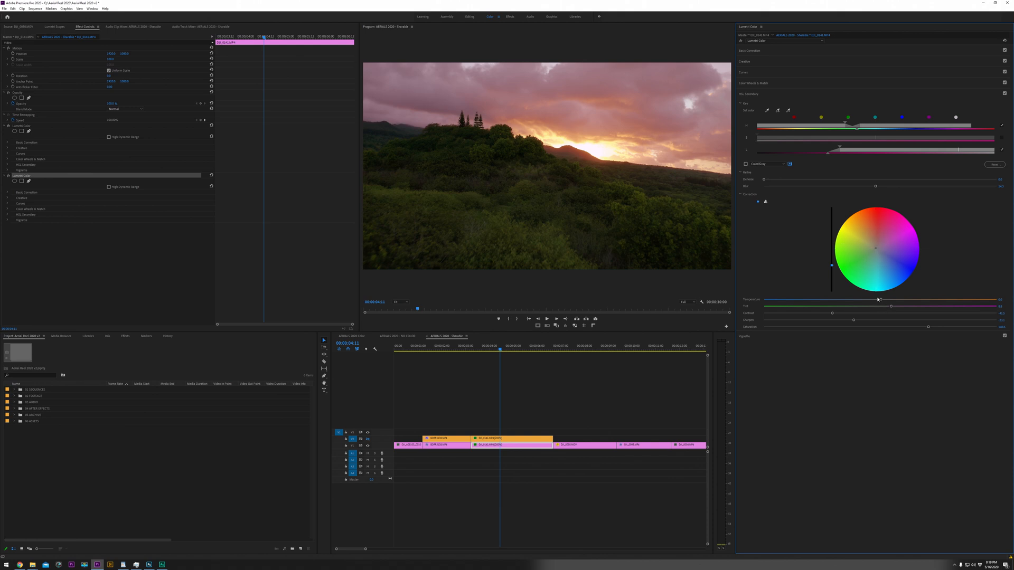
left_click_drag(886, 307, 879, 308)
mouse_move(907, 321)
left_mouse_down()
mouse_move(881, 328)
mouse_move(890, 328)
left_mouse_up()
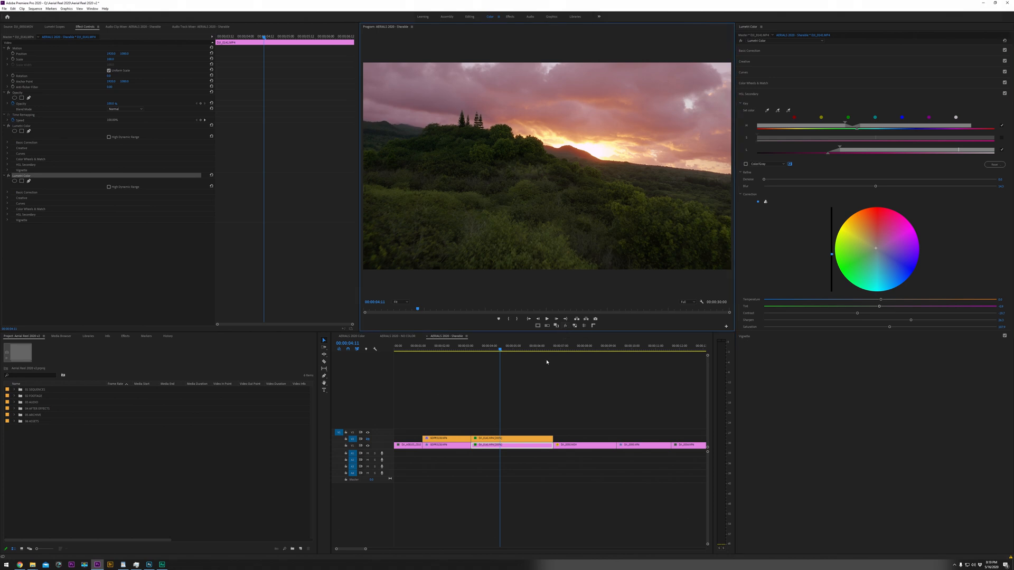
Scrub through the ridge shot to examine the landscape and sky grade in the scopes and full screen
left_click(507, 388)
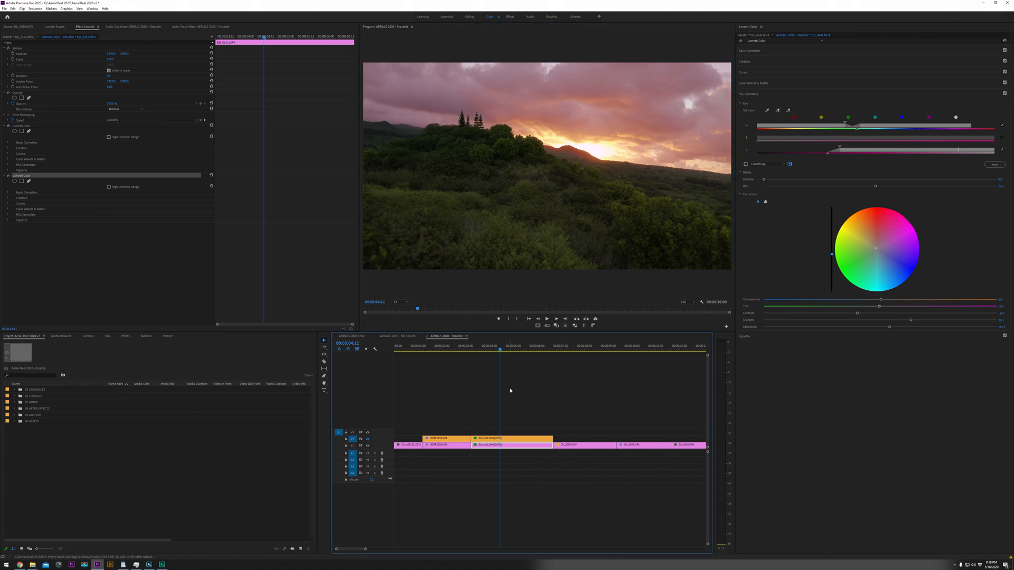
left_click(498, 353)
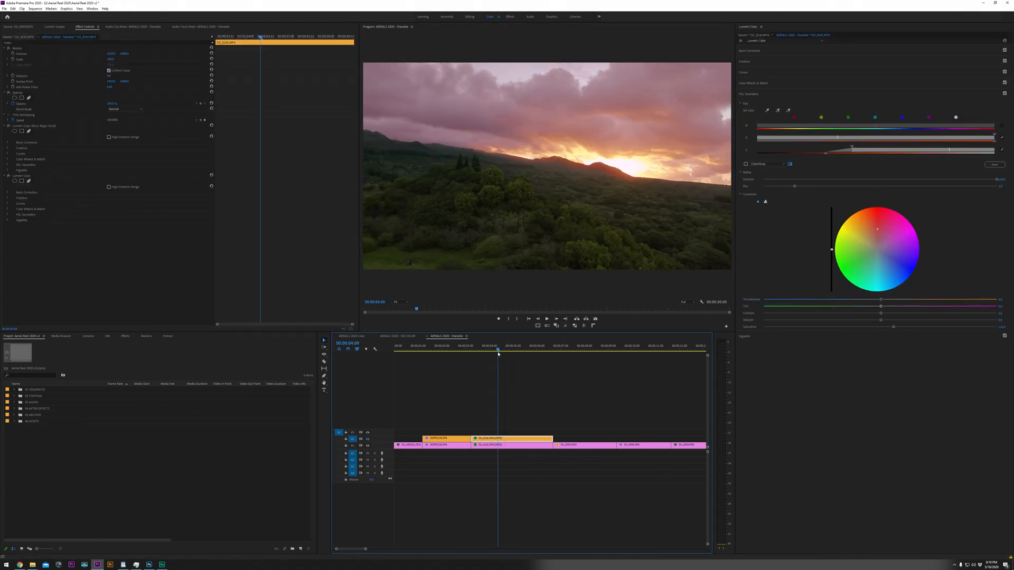
left_click_drag(498, 352, 502, 355)
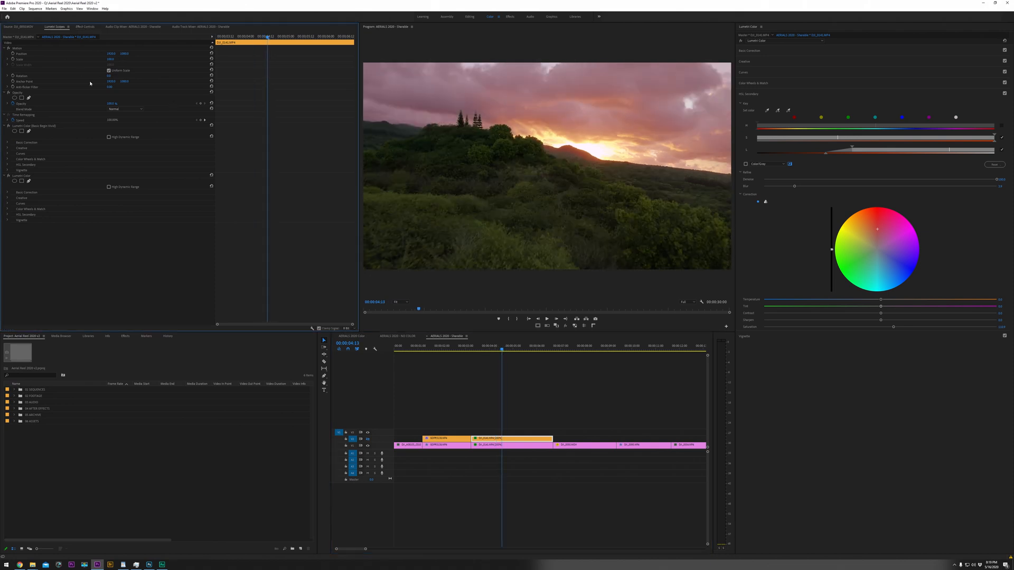
left_click(54, 27)
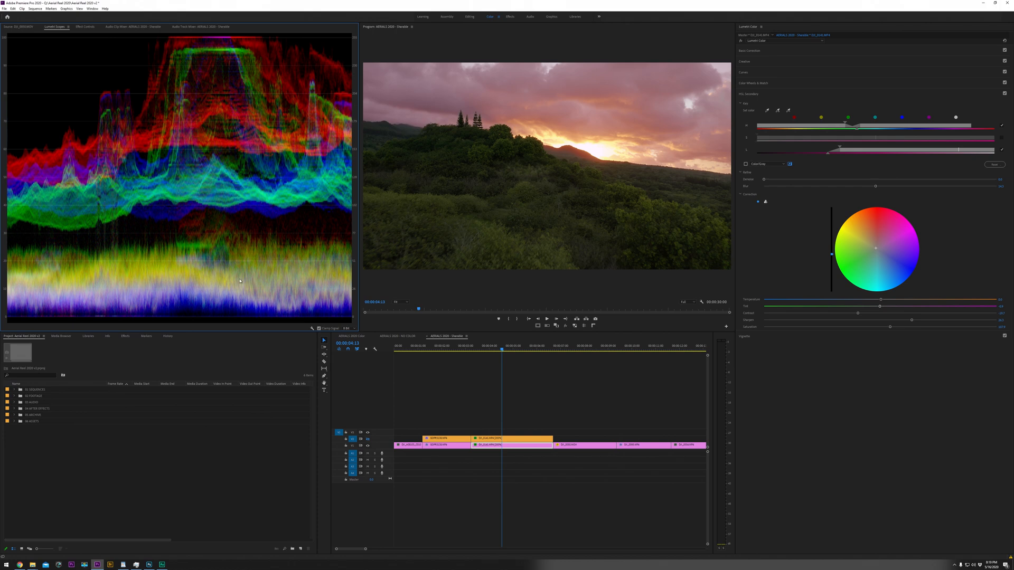
left_click(516, 410)
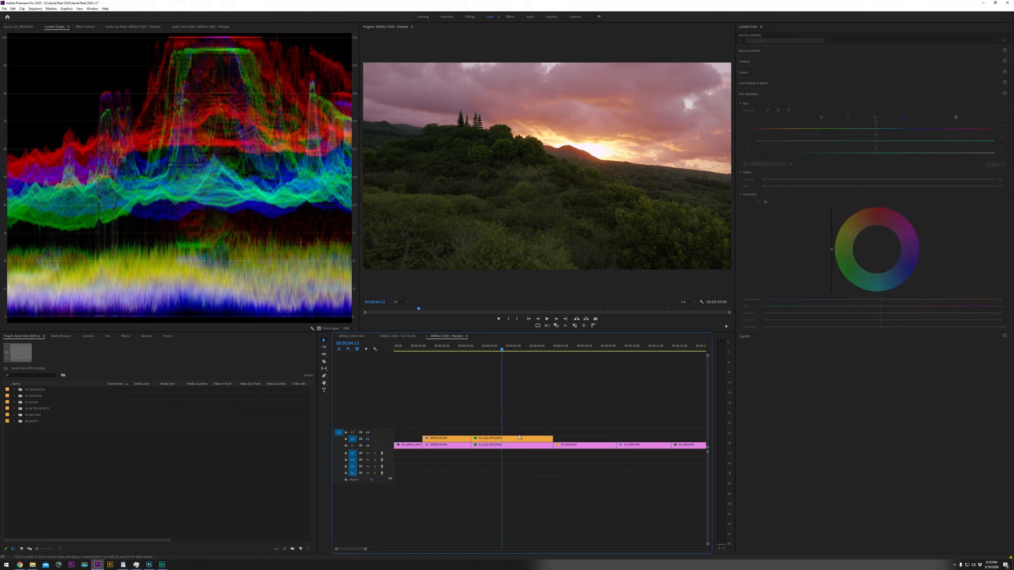
key("ctrl+grave")
key("ctrl+grave")
left_click_drag(512, 349, 534, 377)
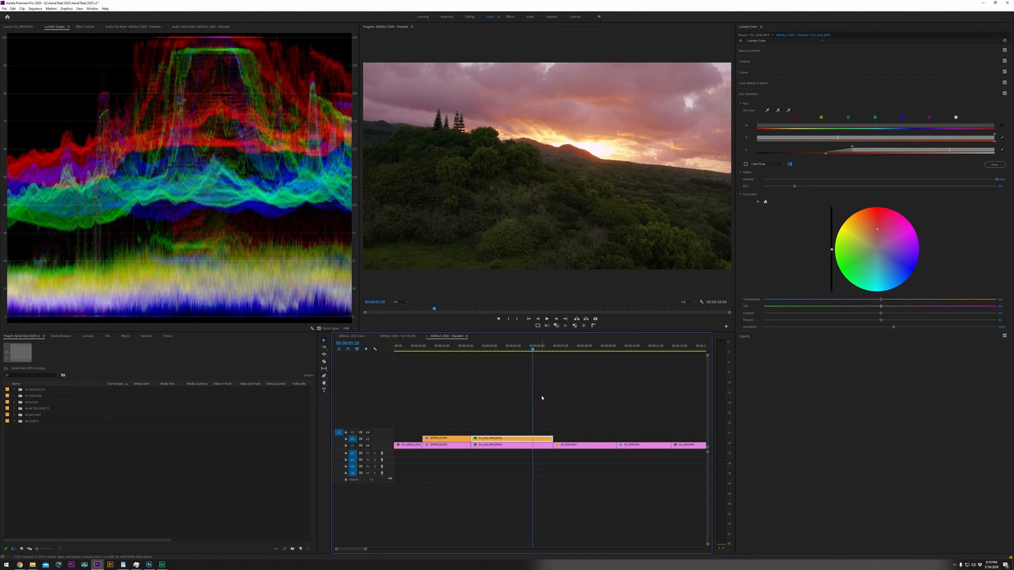
left_click(547, 374)
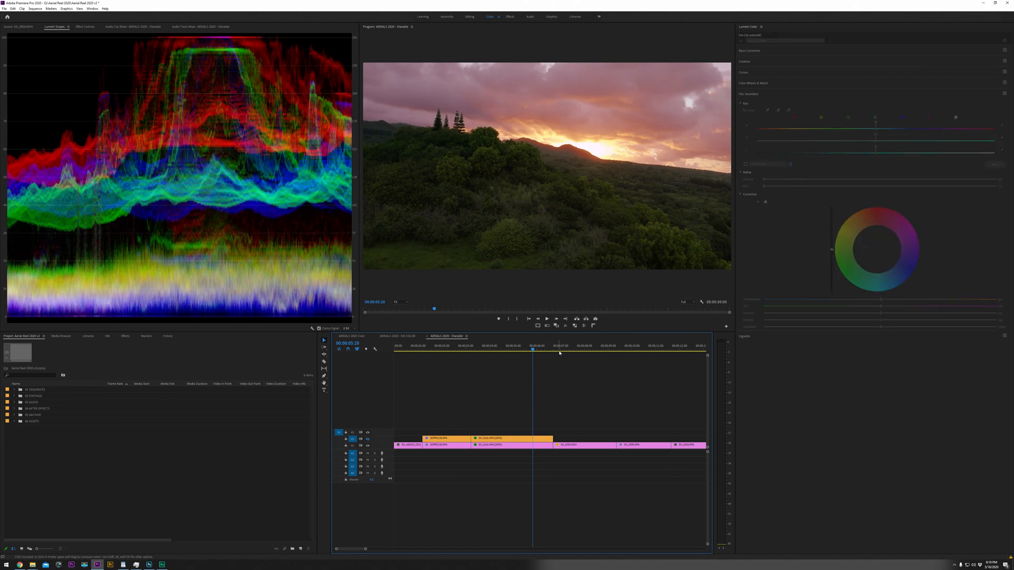
left_click(567, 348)
left_click_drag(566, 348, 484, 389)
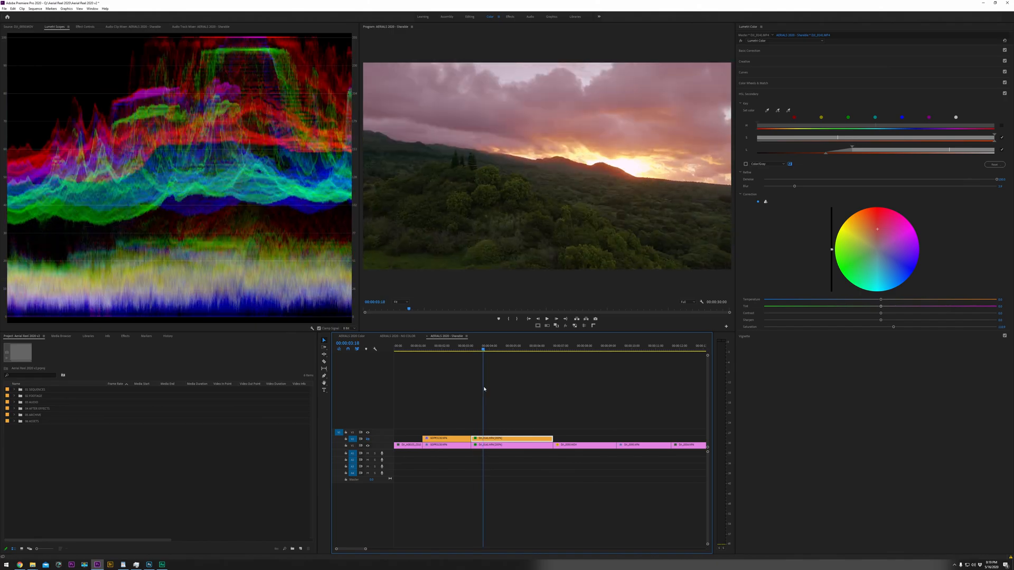
Play the ridge shot full screen and compare it with the grade switched off and on
key("ctrl+grave")
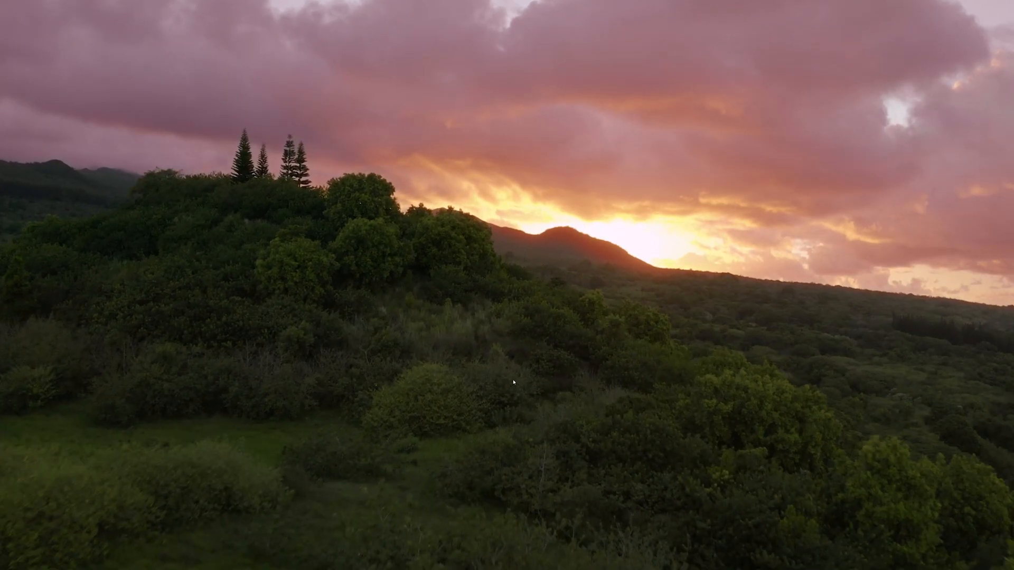
key("Escape")
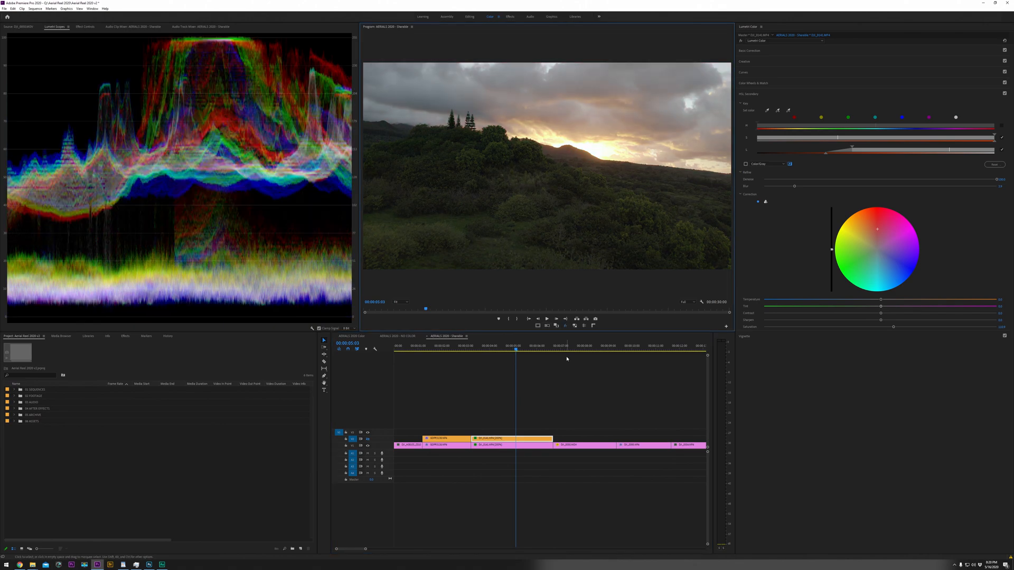
key("ctrl+grave")
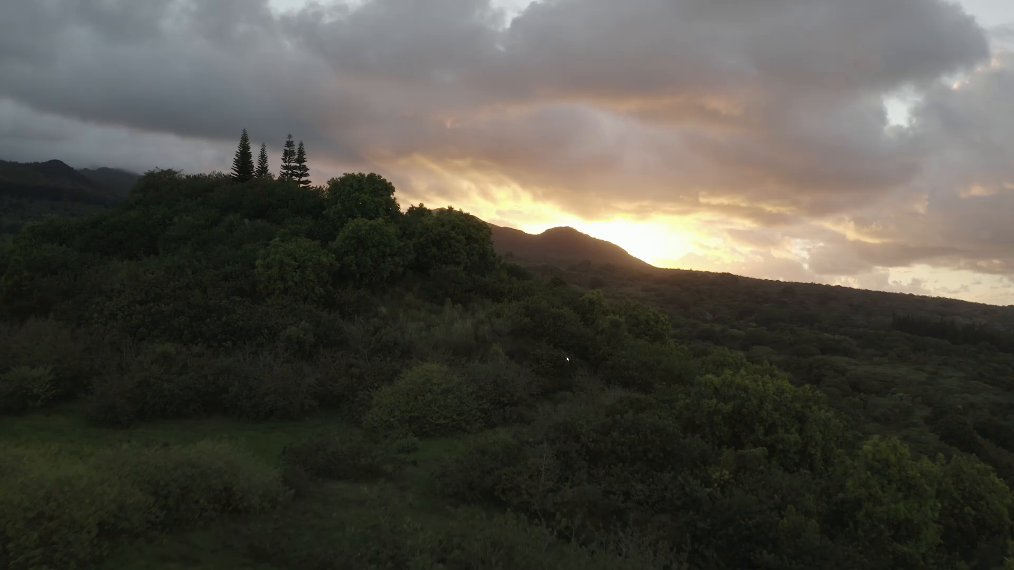
key("ctrl+grave")
left_click(565, 328)
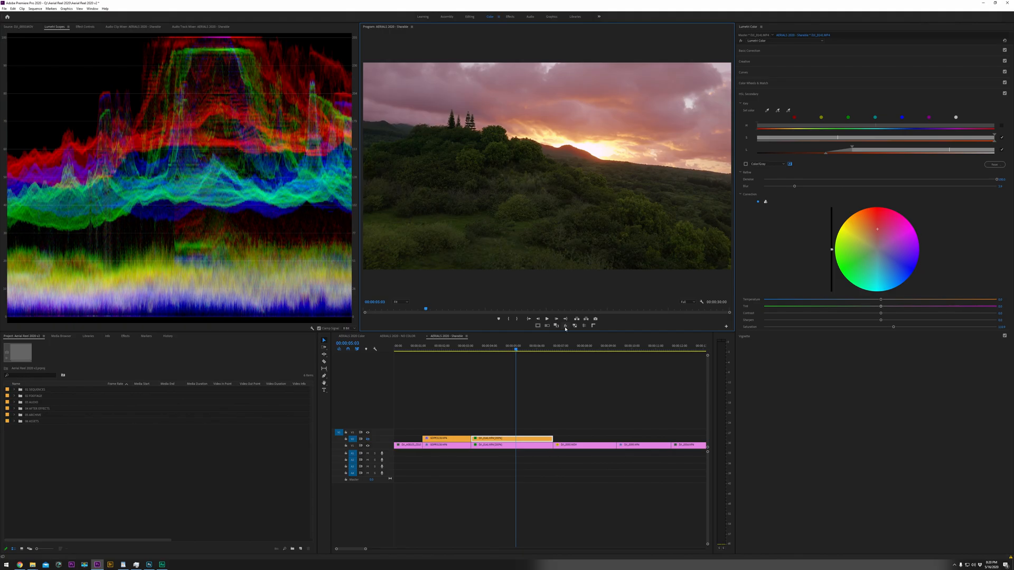
key("ctrl+grave")
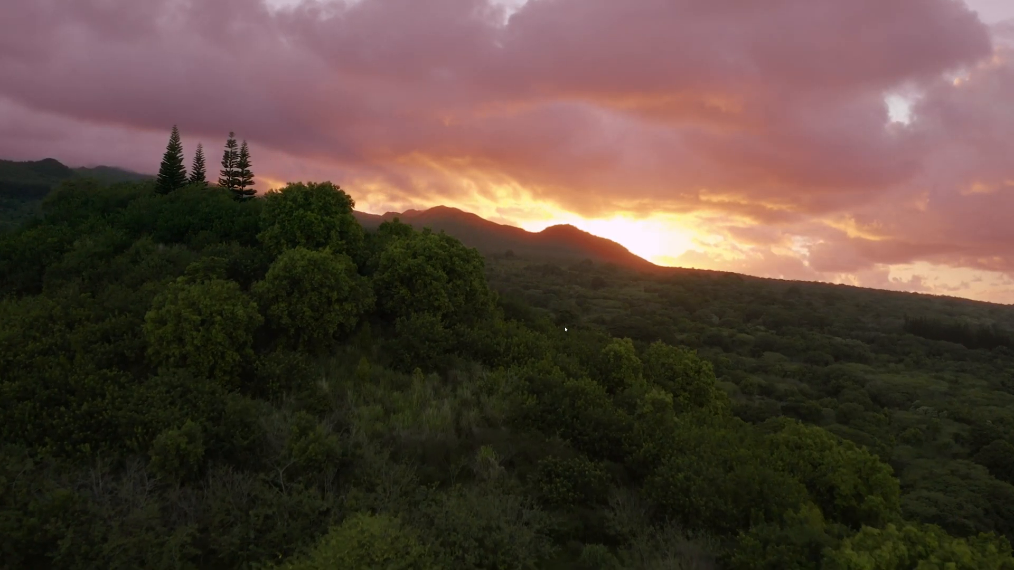
key("ctrl+grave")
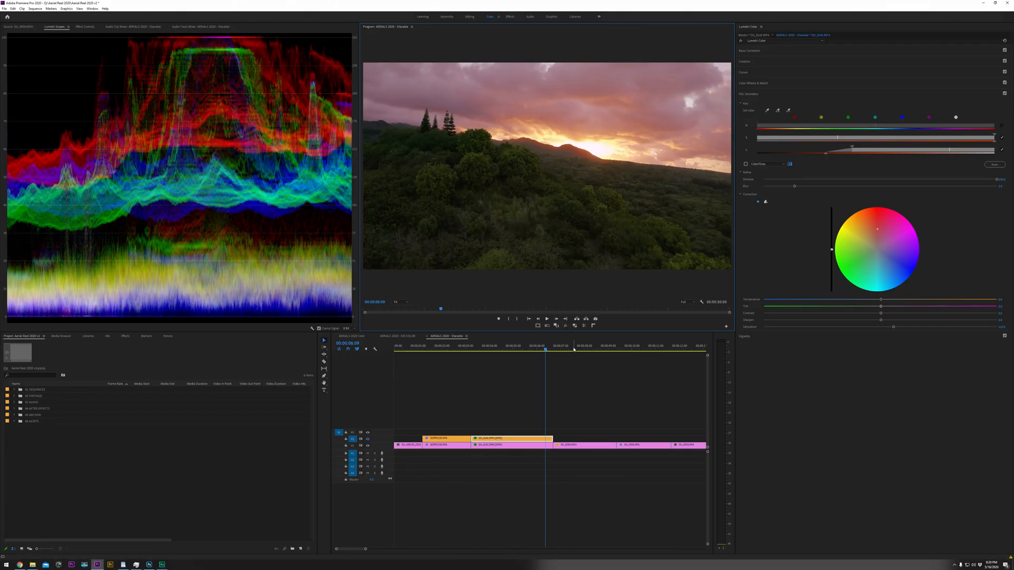
Examine the ungraded ocean cliff shot full screen, select its clip, and check its levels in the Lumetri Scopes
left_click(572, 347)
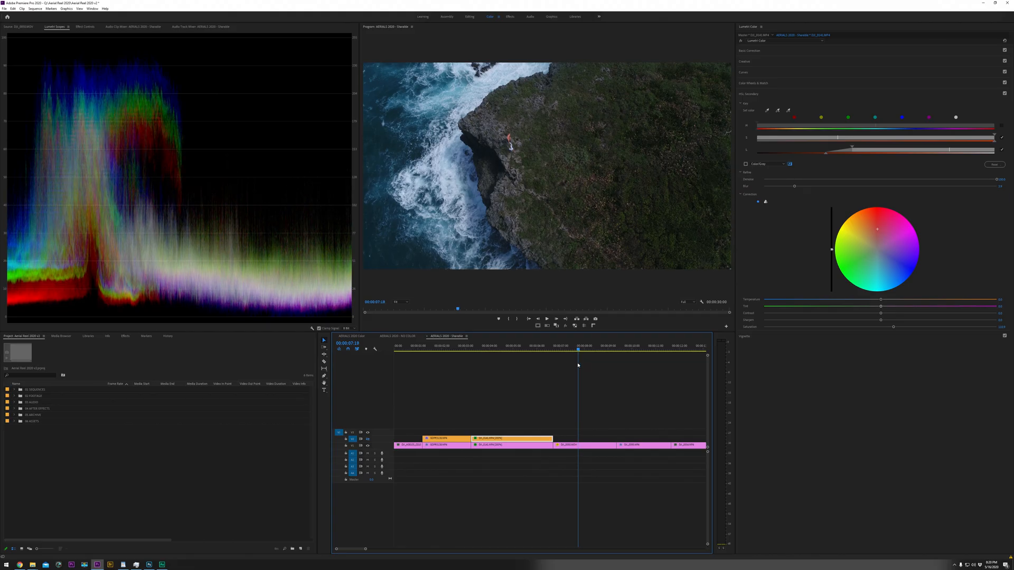
key("ctrl+grave")
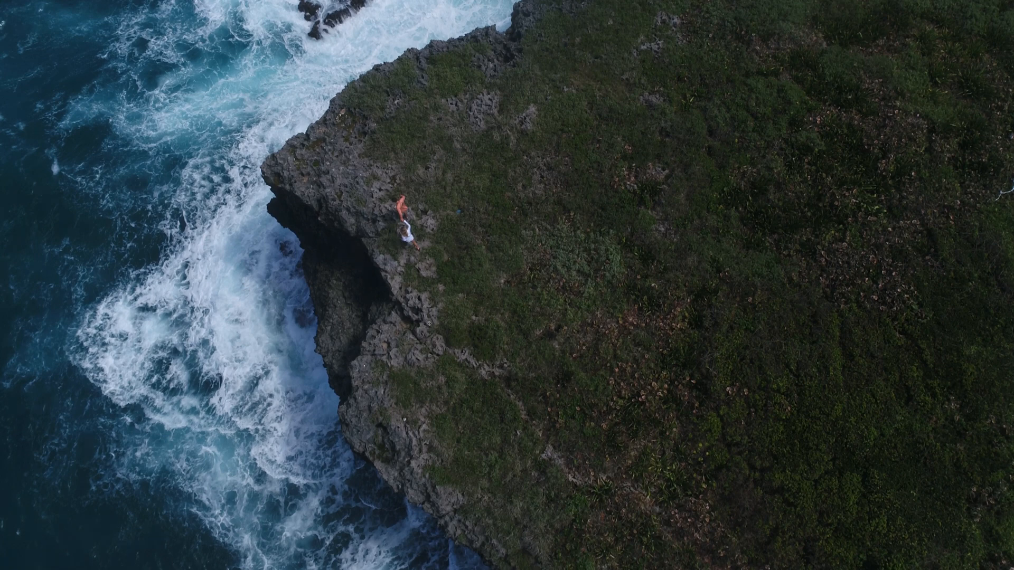
key("Escape")
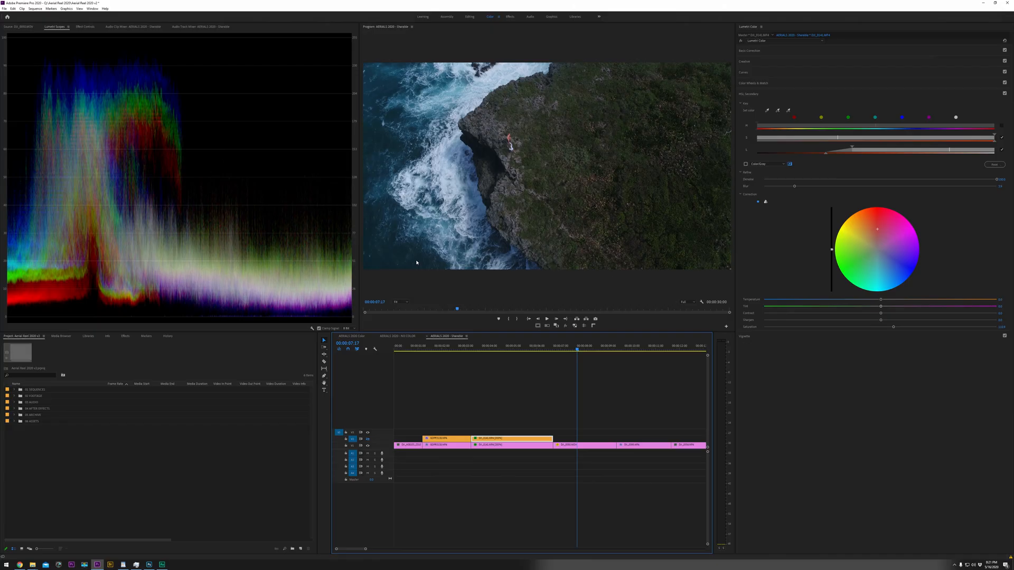
left_click(583, 446)
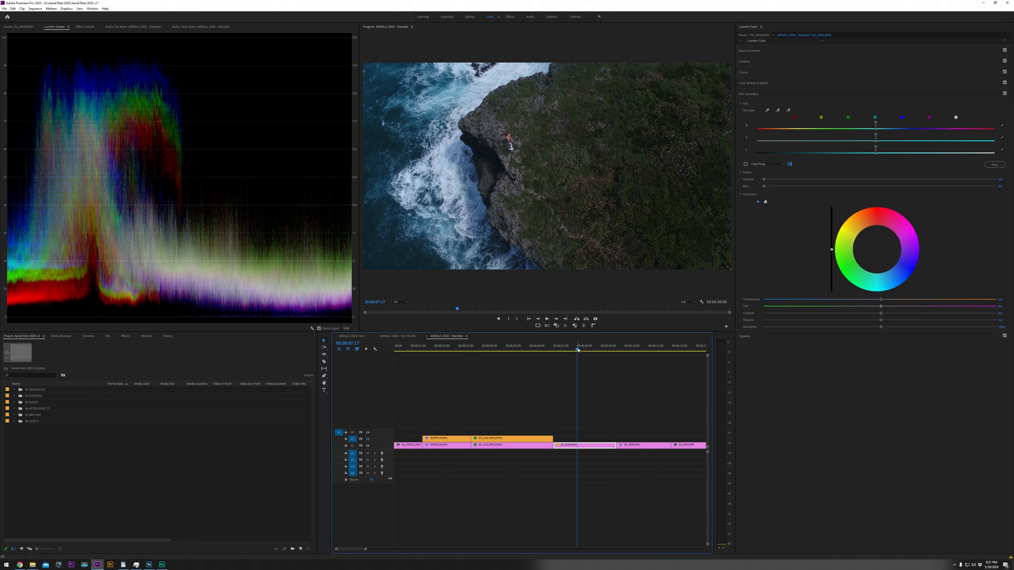
mouse_move(580, 349)
left_mouse_down()
mouse_move(590, 351)
mouse_move(579, 357)
left_mouse_up()
left_click_drag(600, 421, 587, 451)
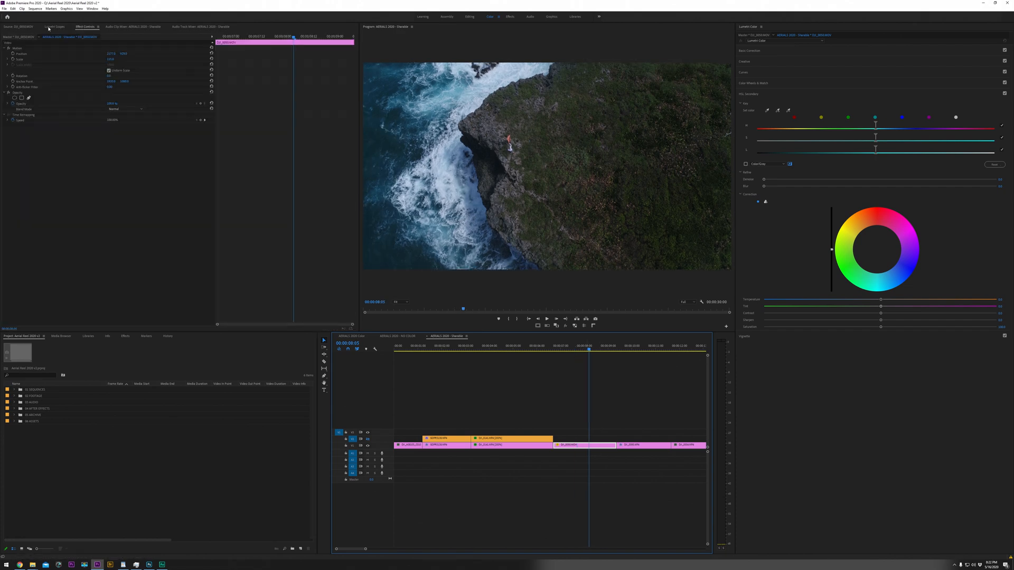
left_click(54, 27)
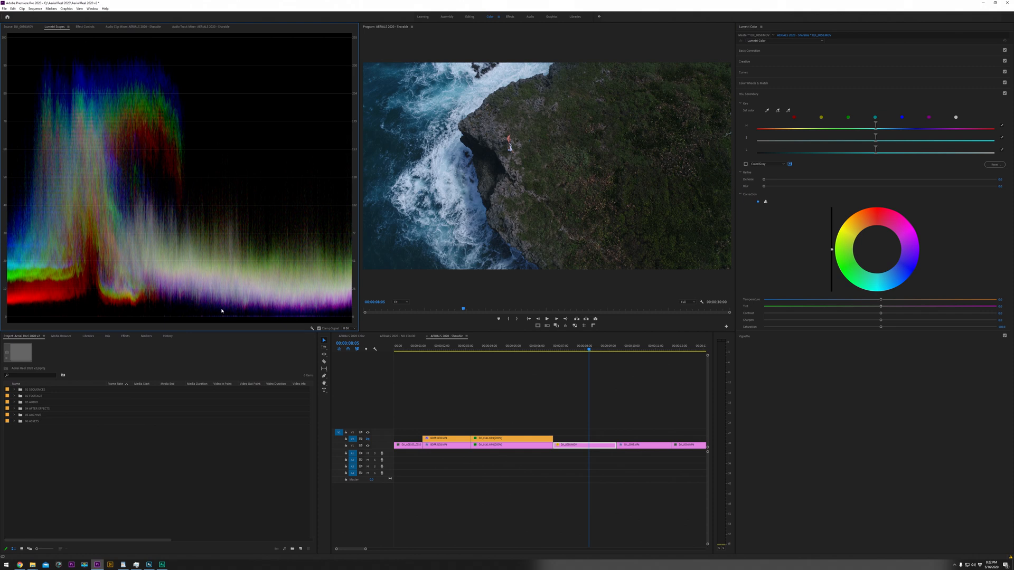
Raise the cliff clip's shadows, whites, and contrast and lower its highlights in the basic correction
left_click(796, 51)
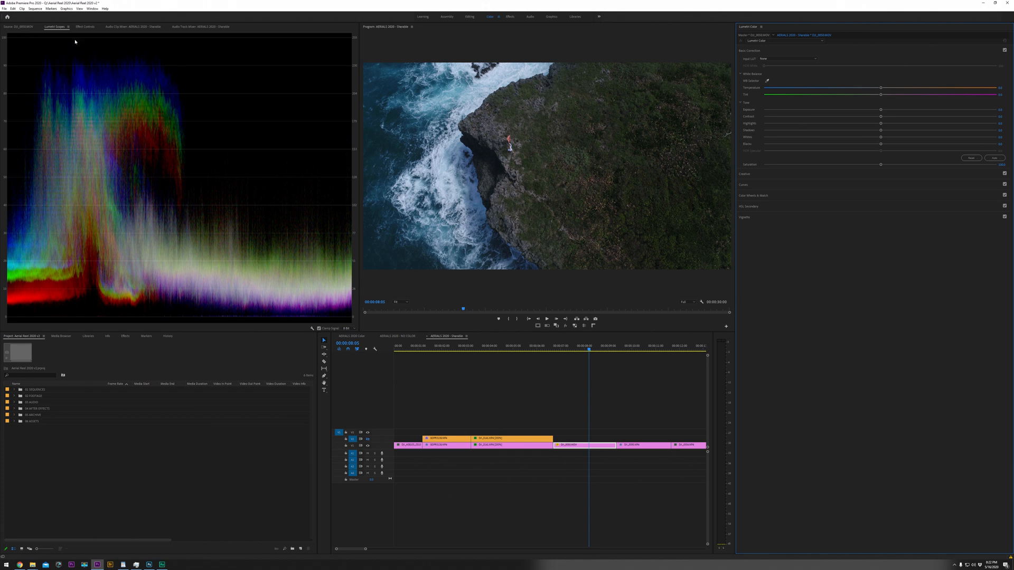
left_click_drag(885, 132, 909, 140)
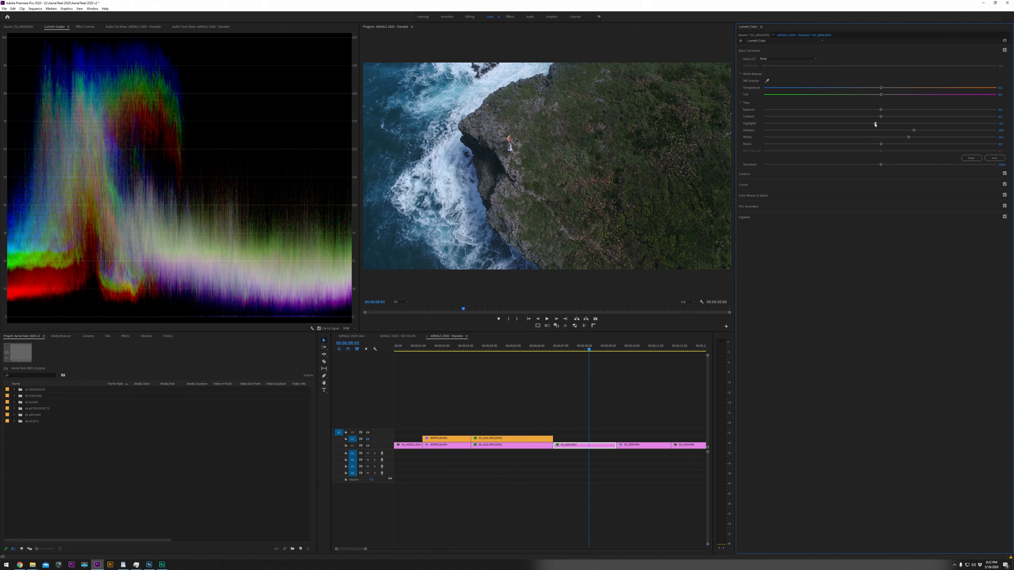
left_click_drag(874, 124, 857, 131)
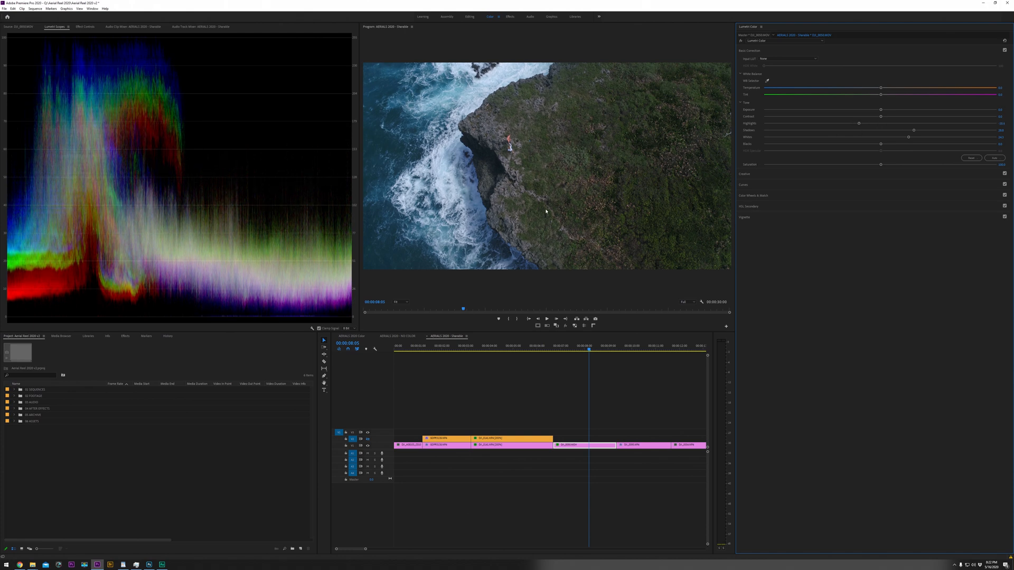
left_click(577, 385)
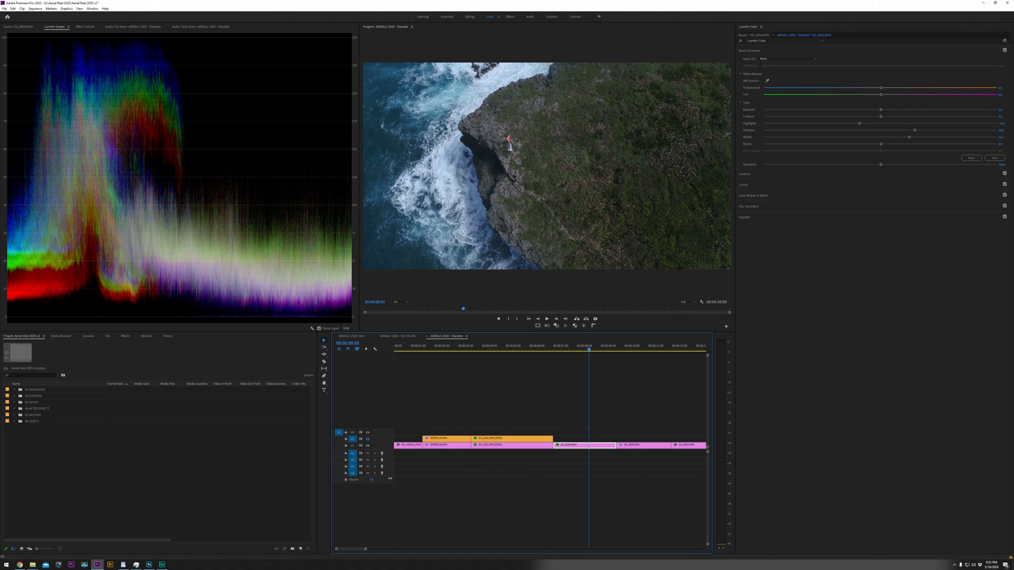
left_click_drag(887, 117, 935, 129)
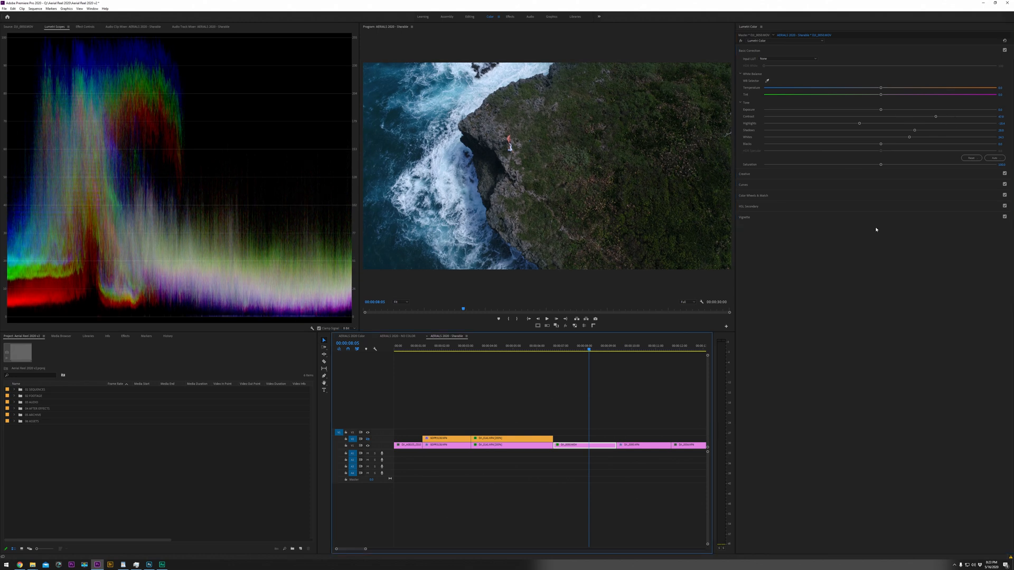
Start an HSL Secondary key on the cliff clip by sampling the dark blue ocean water
left_click(796, 208)
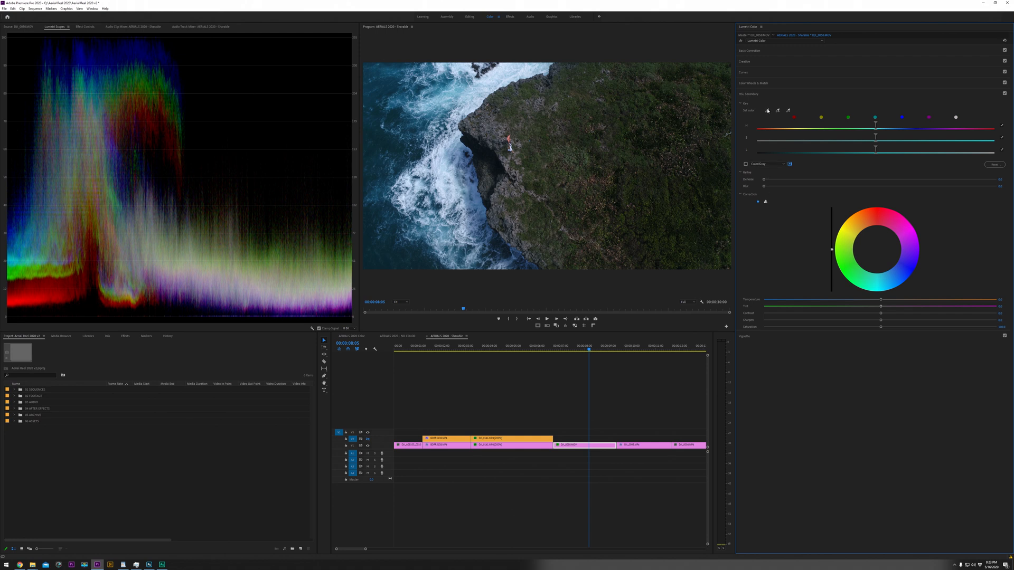
left_click(767, 111)
left_click(398, 257)
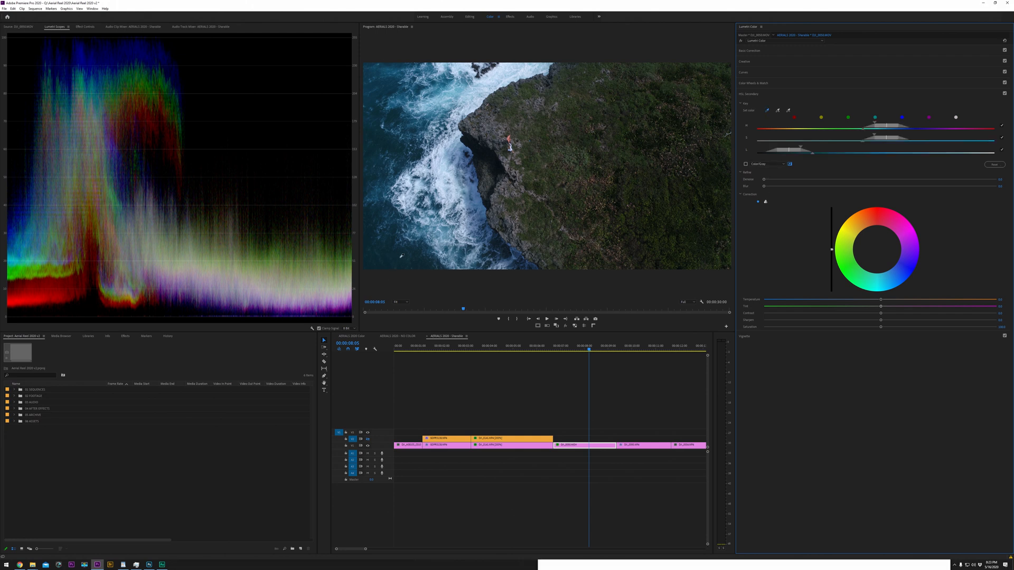
Replace the cliff clip's sampled key with the cyan color preset and show the HSL Secondary mask over gray
left_click(875, 117)
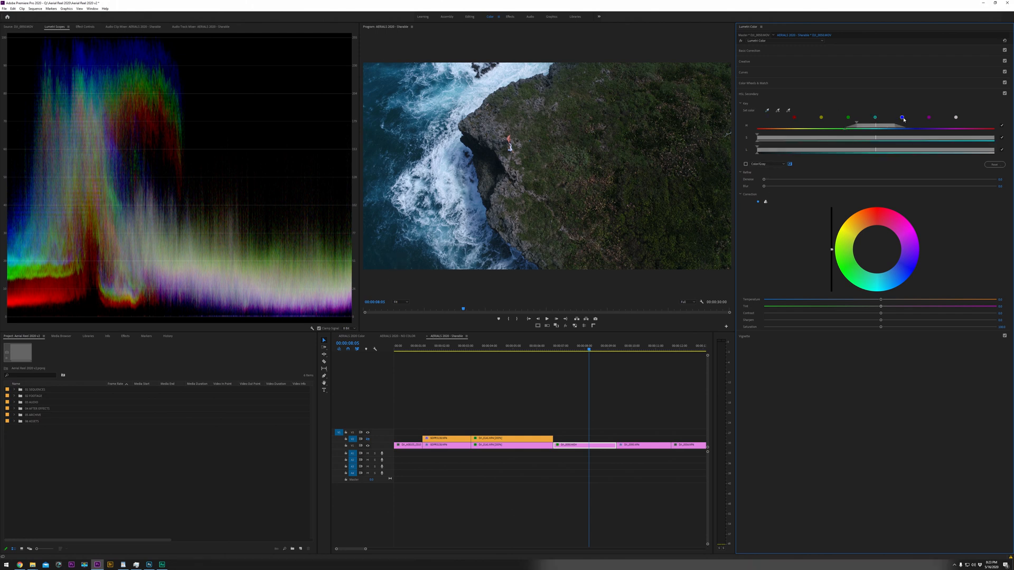
left_click(902, 117)
left_click(745, 164)
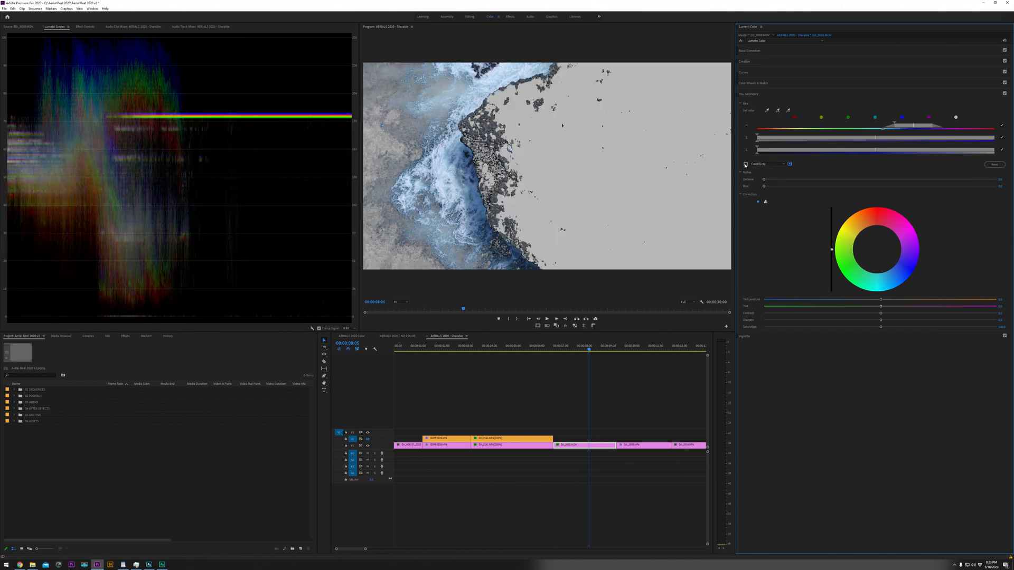
left_click(875, 117)
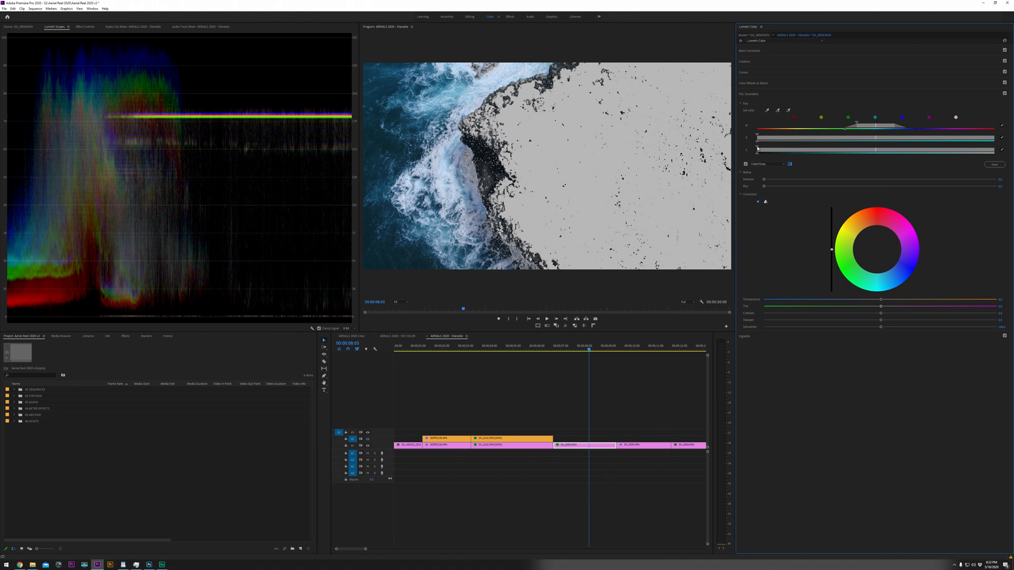
Exclude the cliff rock from the water key by subtracting a dark rock sample and tightening the luminance, saturation, and hue ranges
mouse_move(757, 148)
left_mouse_down()
mouse_move(841, 149)
mouse_move(741, 157)
left_mouse_up()
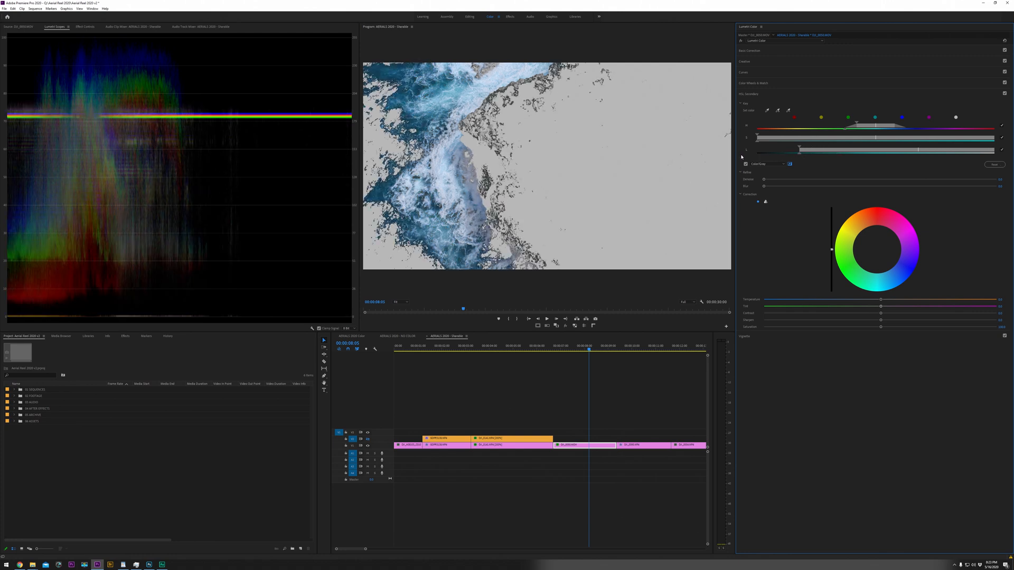
left_click_drag(816, 150, 888, 147)
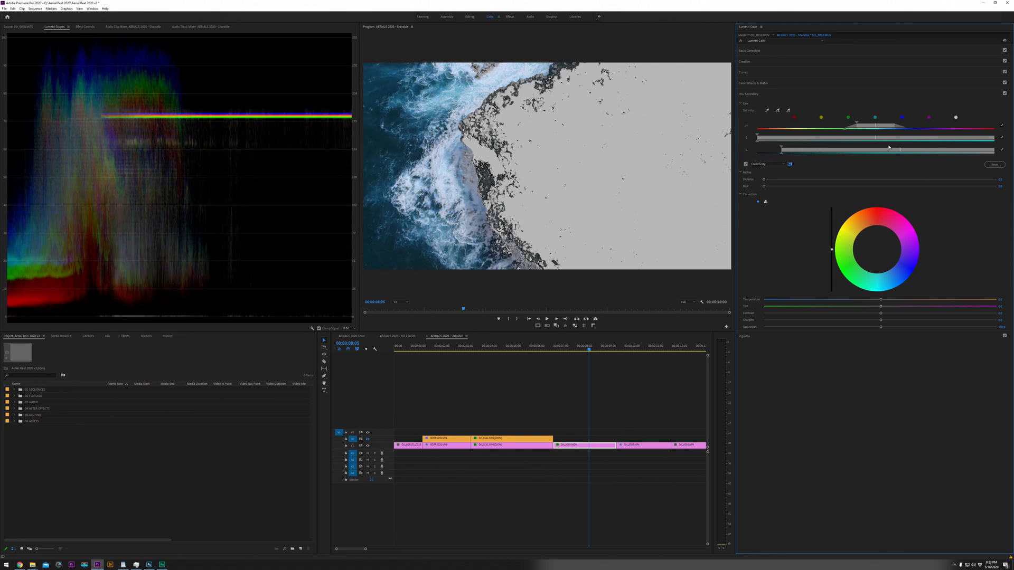
mouse_move(755, 152)
left_mouse_down()
mouse_move(807, 152)
mouse_move(763, 157)
left_mouse_up()
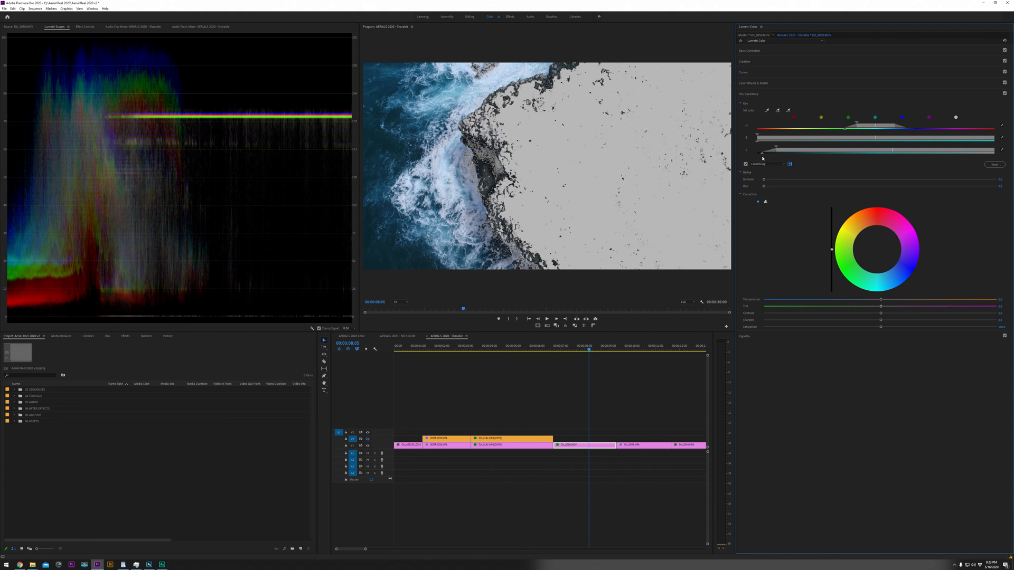
left_click(788, 110)
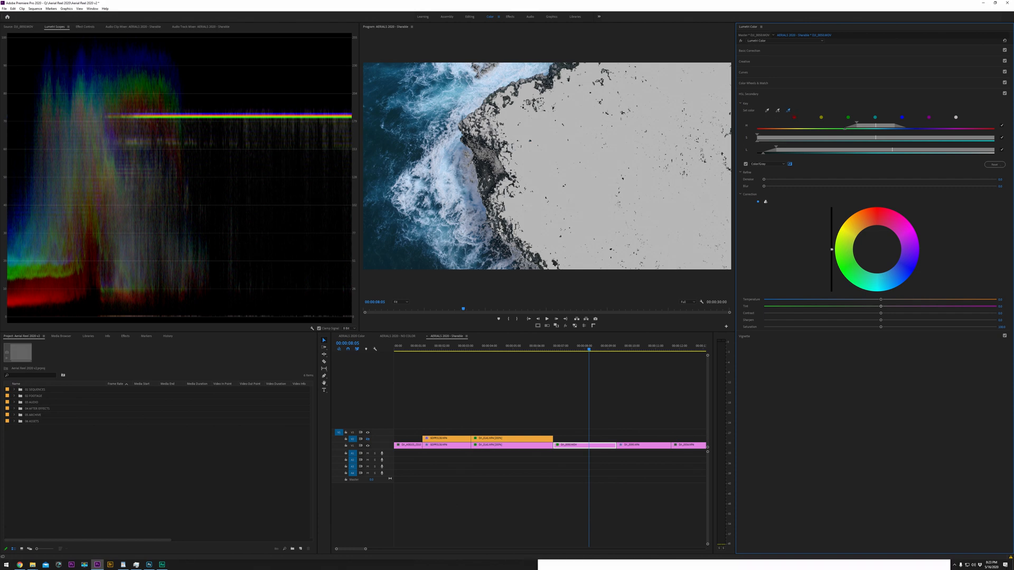
left_click(489, 182)
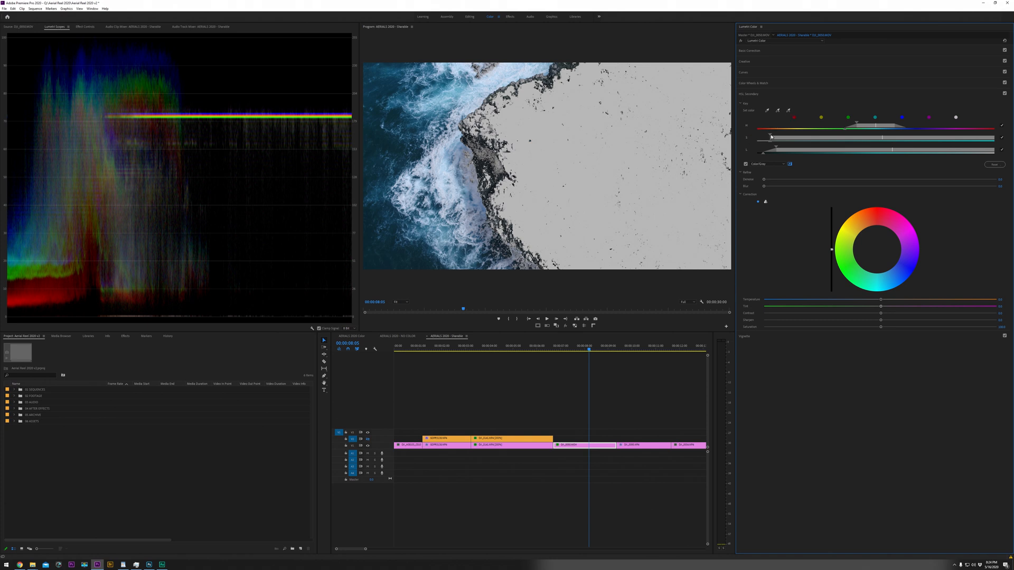
left_click_drag(772, 136, 813, 143)
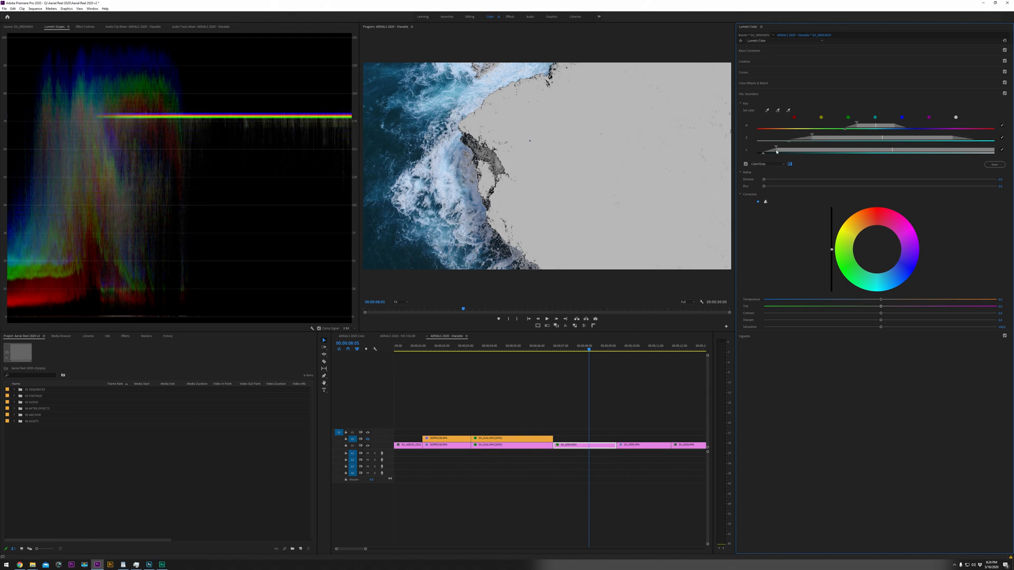
left_click_drag(776, 149, 783, 154)
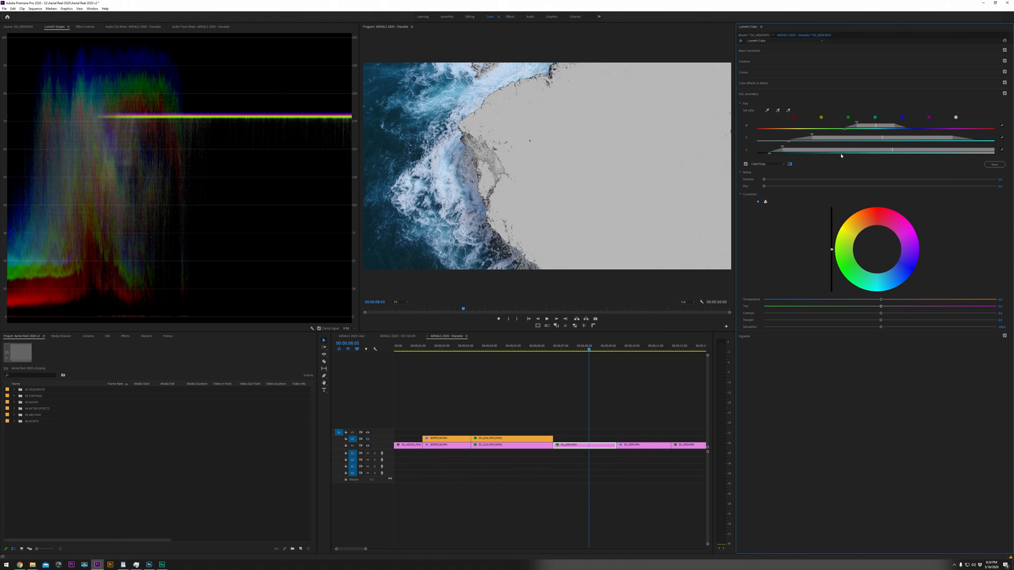
left_click_drag(861, 126, 862, 130)
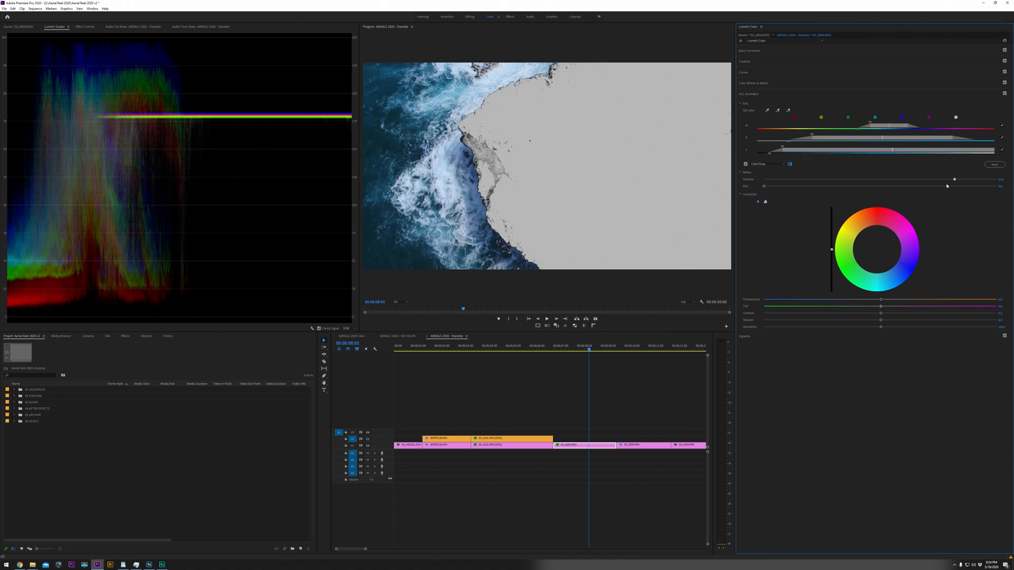
Refine the cliff clip's water key with maximum denoise and a small amount of blur
left_click_drag(946, 184, 955, 184)
left_click_drag(764, 186, 797, 187)
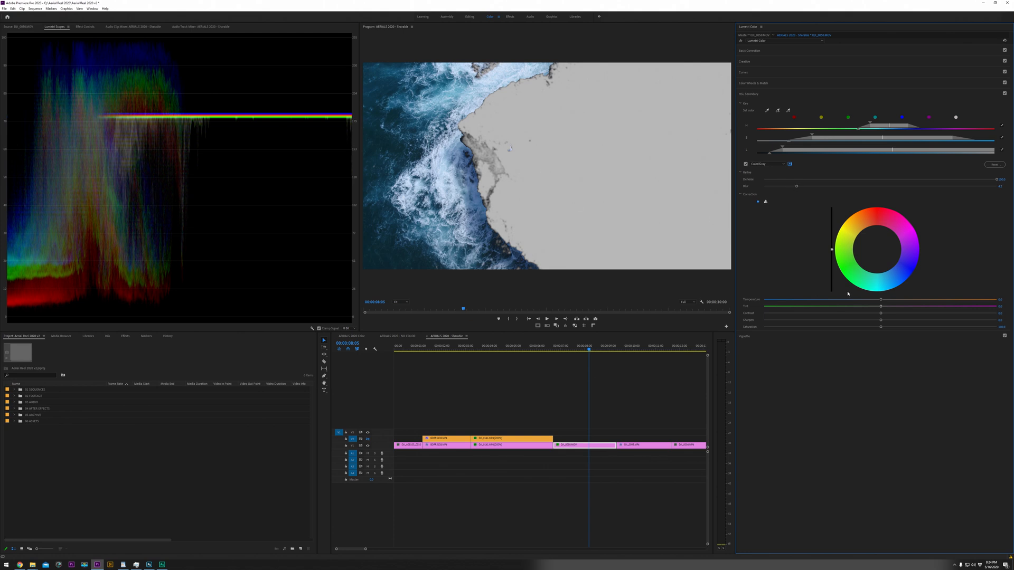
left_click_drag(879, 302, 903, 301)
key("ctrl+z")
Hide the mask preview, tint the keyed ocean water slightly toward teal, and increase the key's blur a little
left_click(746, 164)
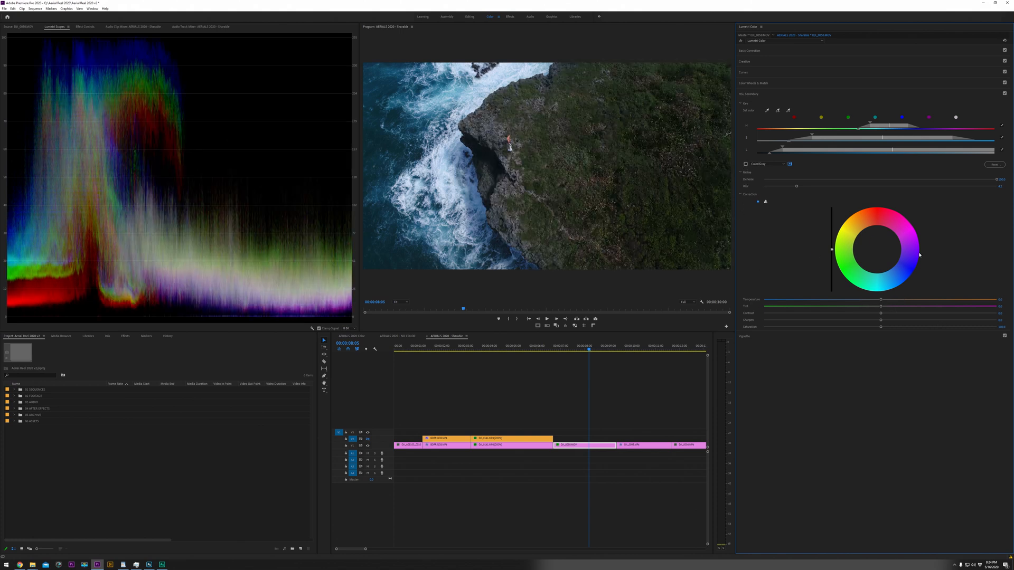
mouse_move(874, 253)
left_mouse_down()
mouse_move(846, 248)
mouse_move(877, 277)
mouse_move(904, 268)
mouse_move(917, 248)
mouse_move(845, 260)
mouse_move(868, 280)
mouse_move(918, 255)
mouse_move(908, 232)
mouse_move(871, 250)
left_mouse_up()
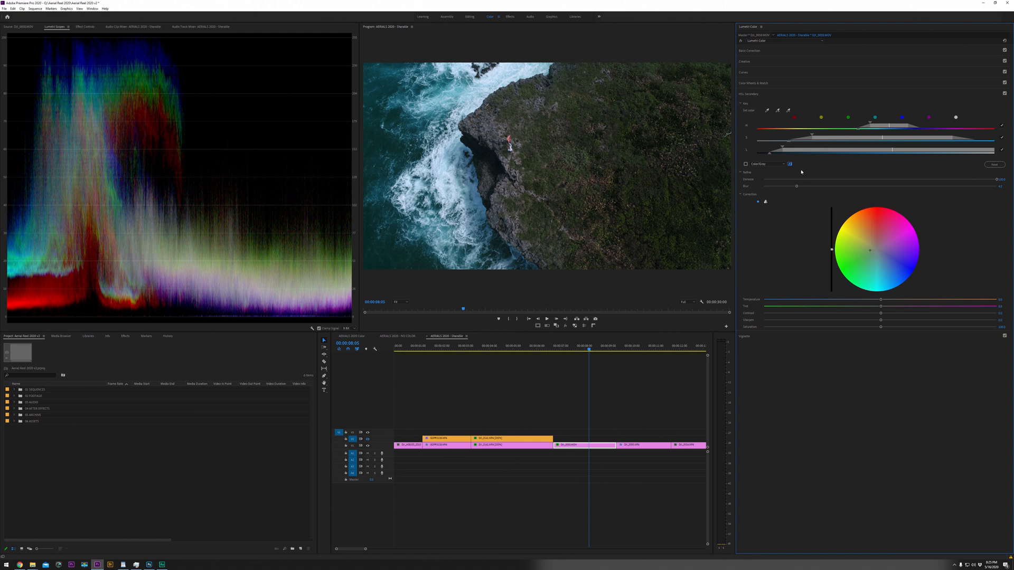
left_click_drag(795, 187, 806, 189)
Play the graded ocean cliff shot full screen to review the teal water
key("space")
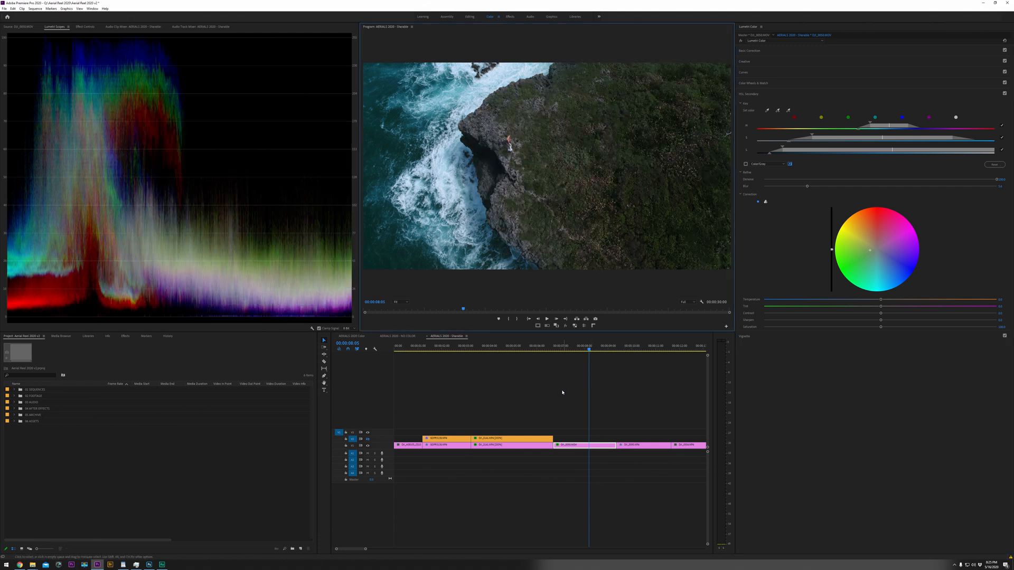
left_click(577, 407)
left_click(585, 349)
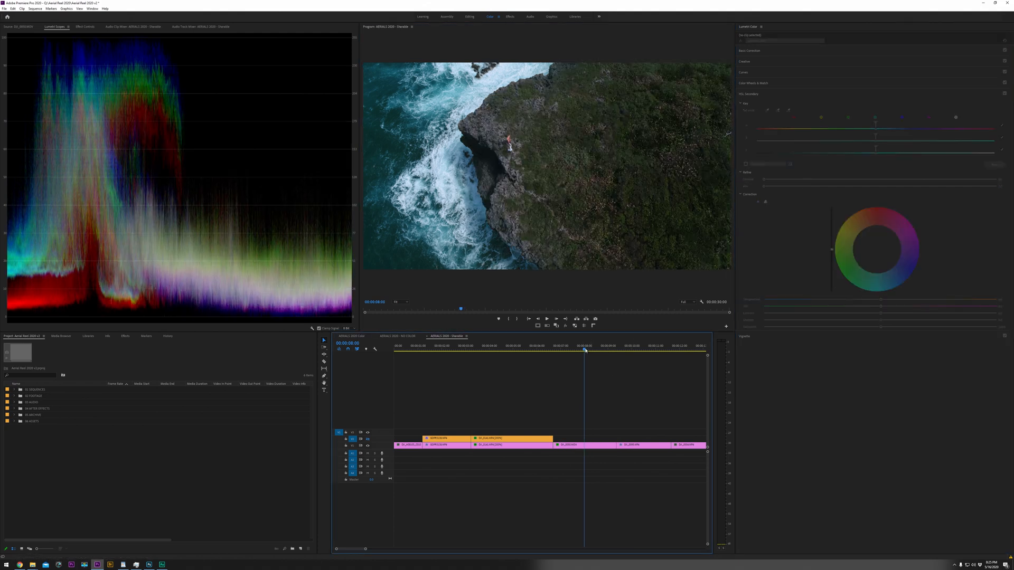
left_click_drag(586, 350, 579, 358)
left_click(585, 444)
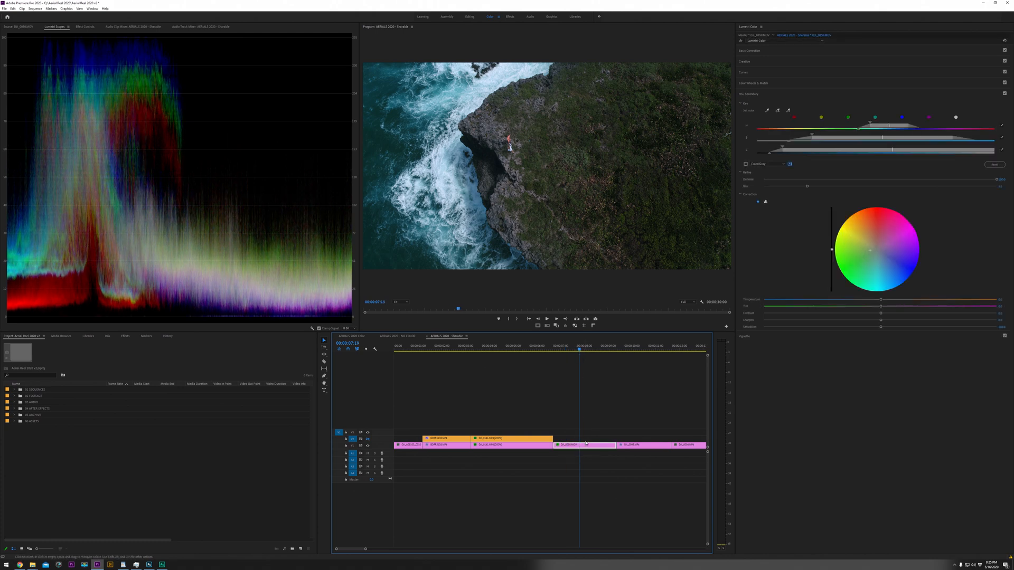
key("ctrl+grave")
key("space")
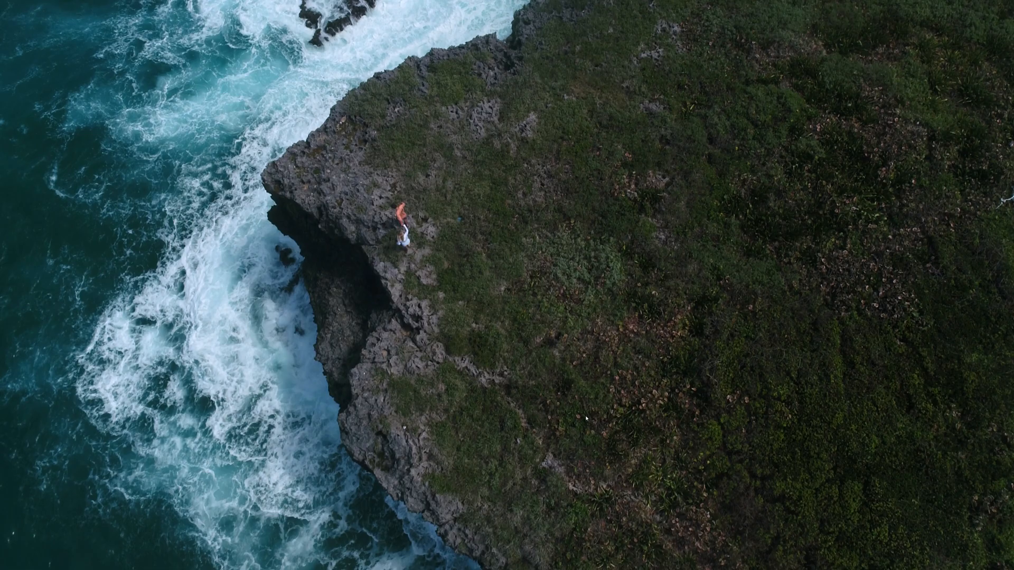
key("ctrl+grave")
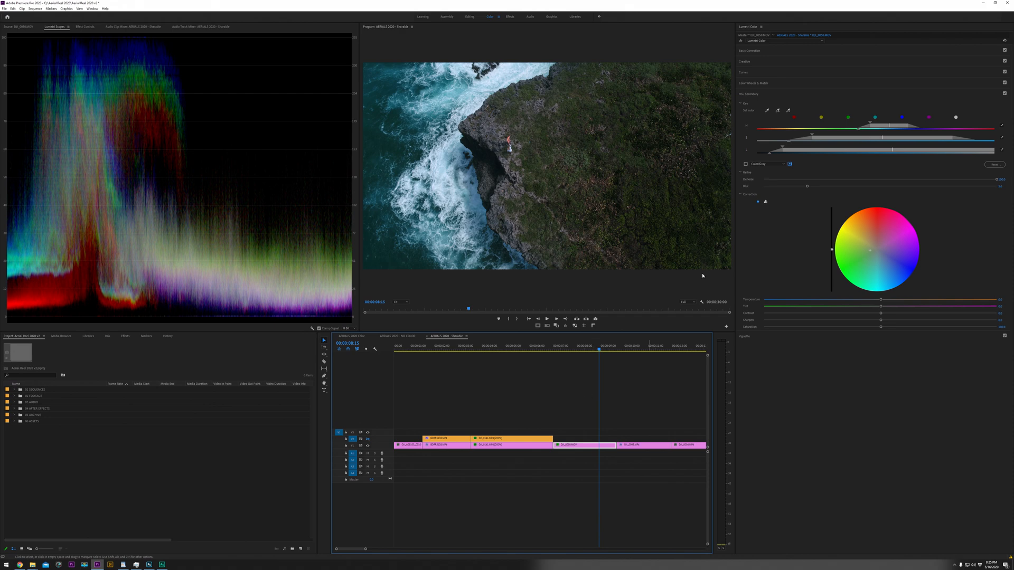
Select the boat and coastline clip and apply a basic correction with maximum contrast, raised whites and shadows, and slightly lowered blacks
left_click(624, 349)
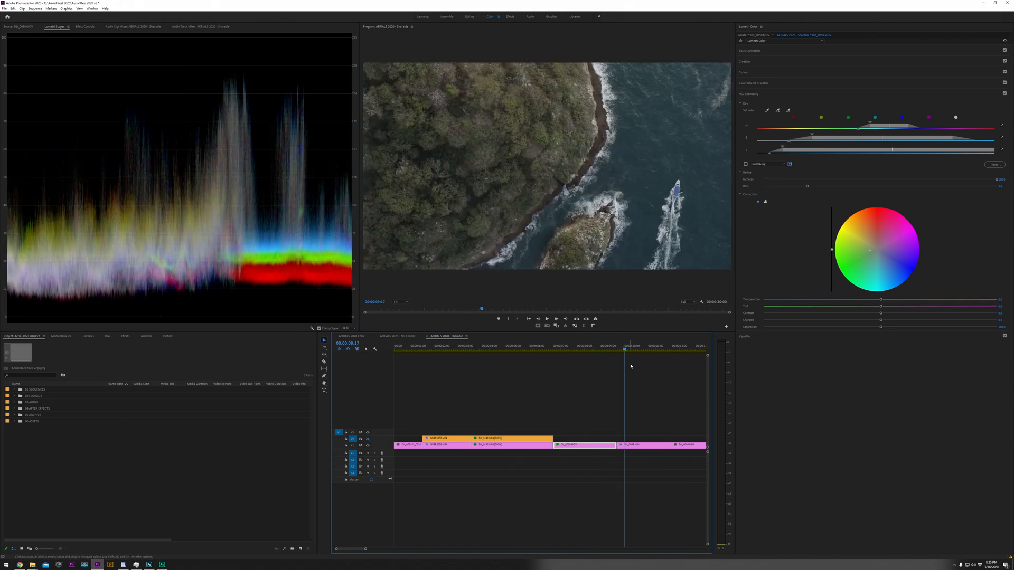
left_click_drag(637, 348, 633, 365)
left_click(646, 446)
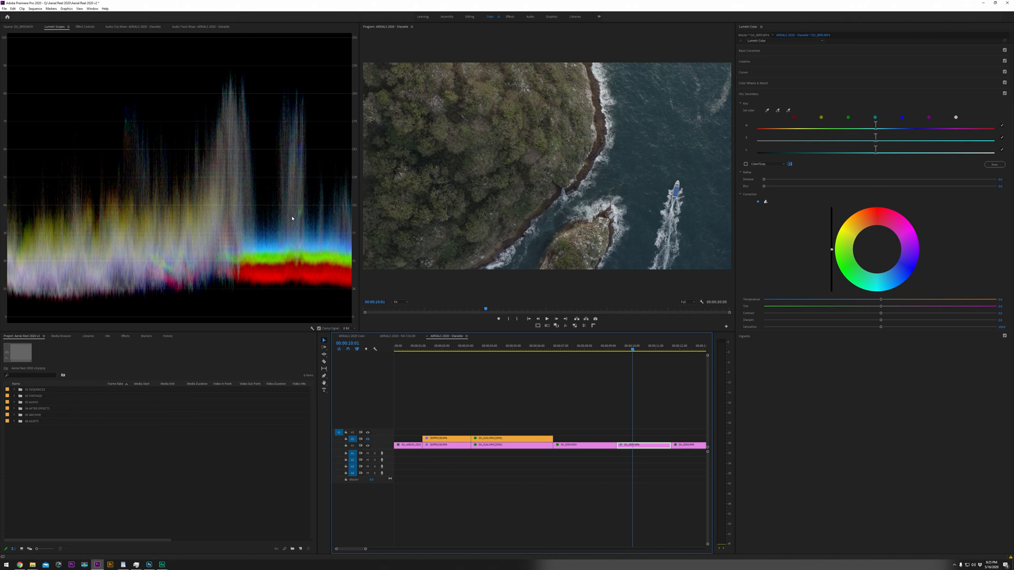
left_click(823, 54)
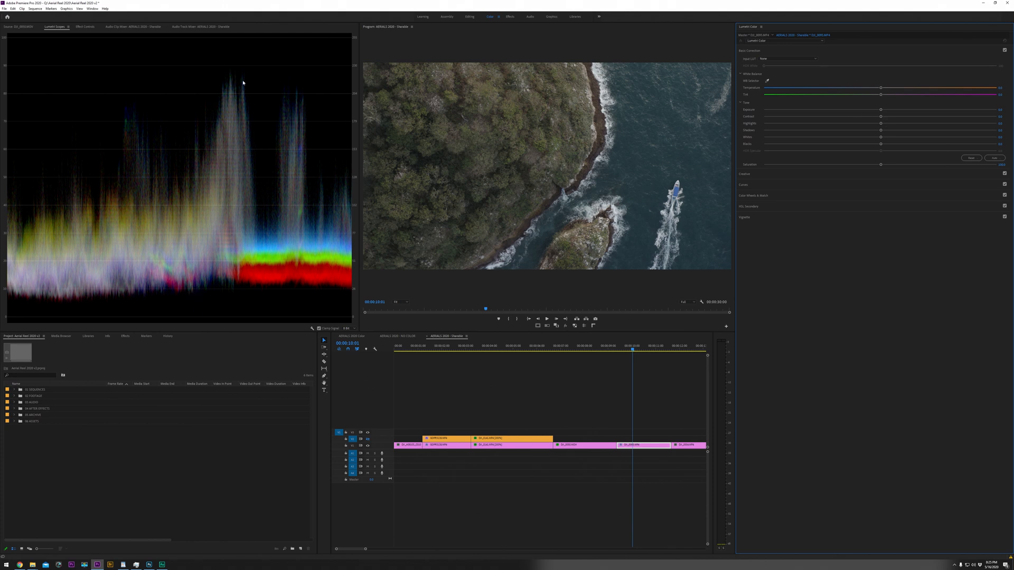
left_click_drag(886, 116, 1000, 126)
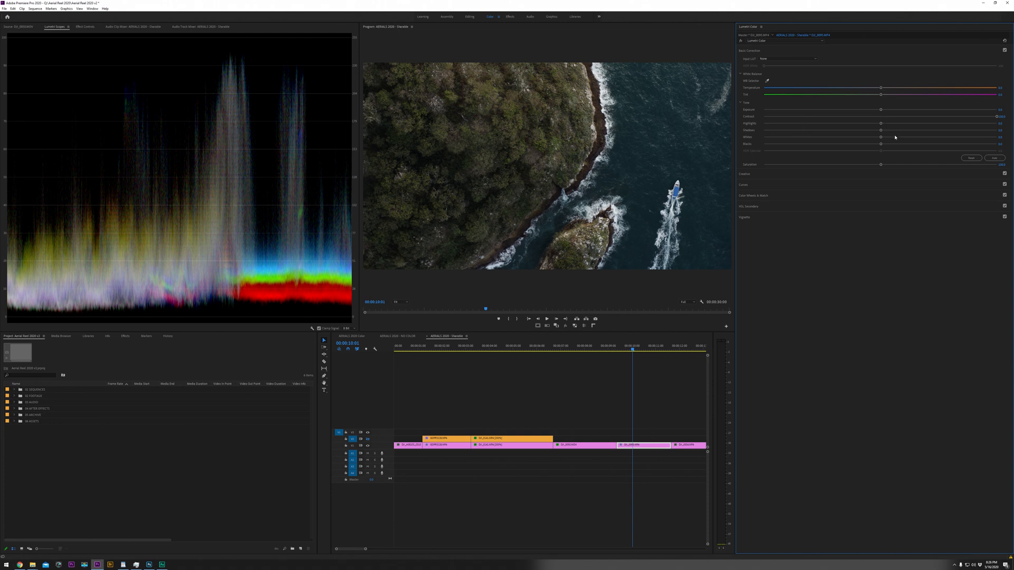
left_click_drag(880, 140, 916, 138)
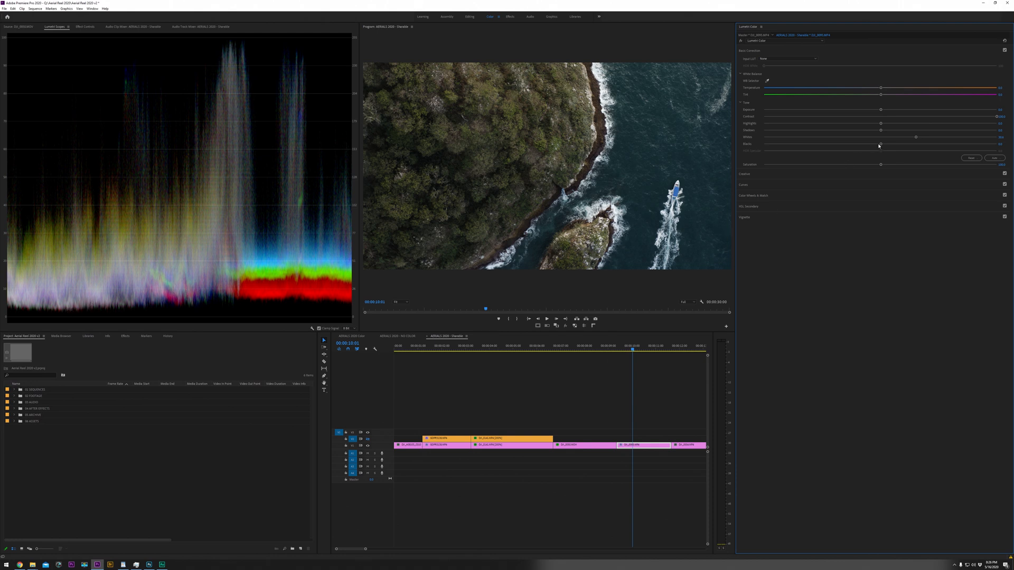
left_click_drag(879, 145, 869, 145)
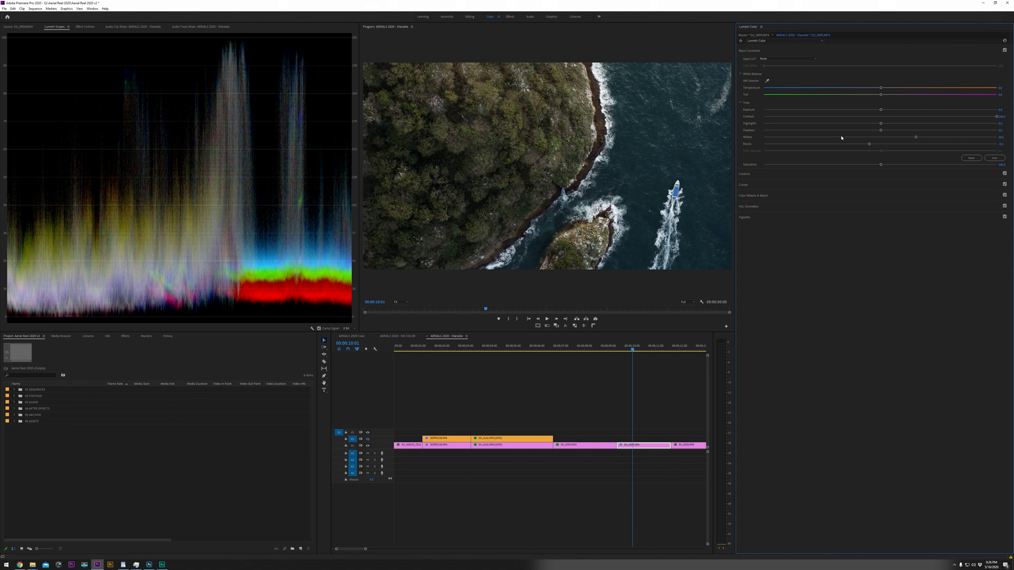
mouse_move(885, 130)
left_mouse_down()
mouse_move(905, 134)
mouse_move(891, 134)
left_mouse_up()
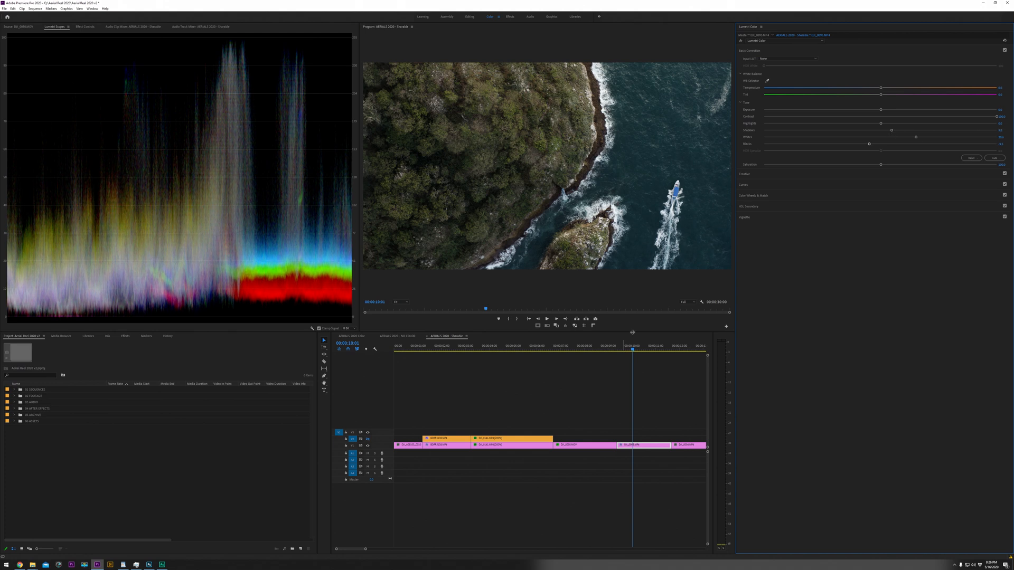
Key the boat clip's ocean in HSL Secondary by sampling the water, showing the mask, and adding further water samples
left_click(645, 437)
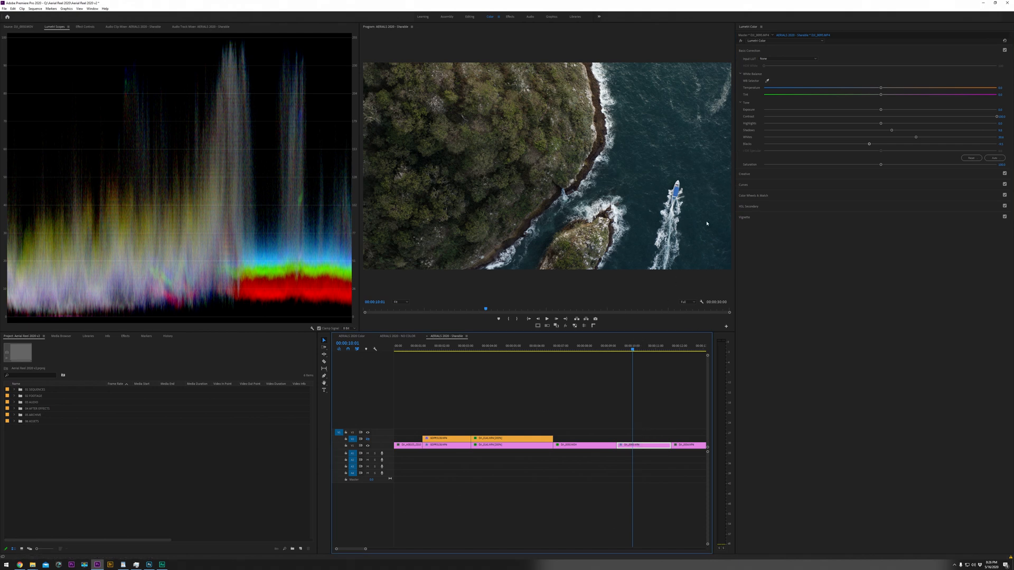
left_click(768, 207)
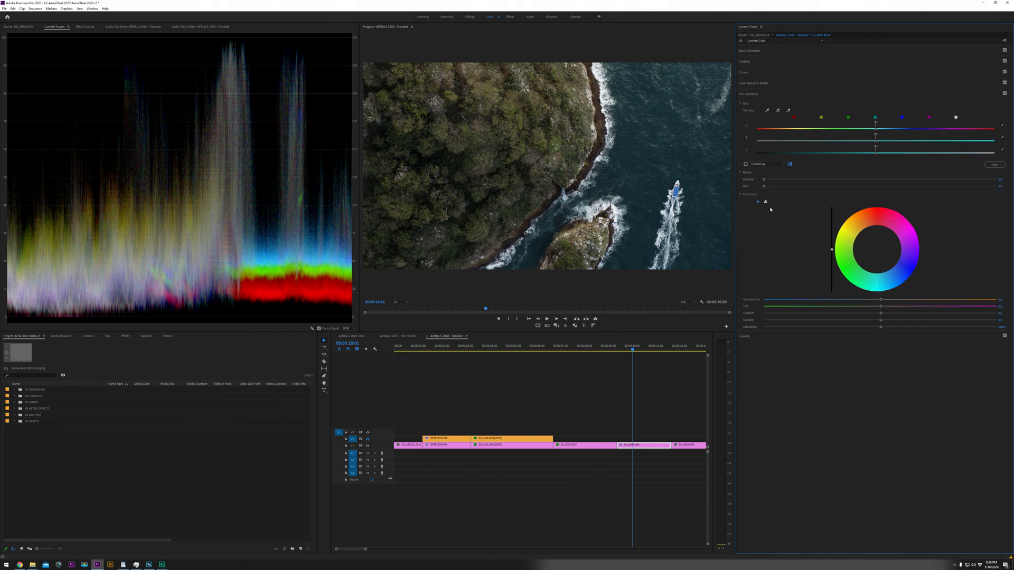
left_click(768, 112)
left_click(663, 186)
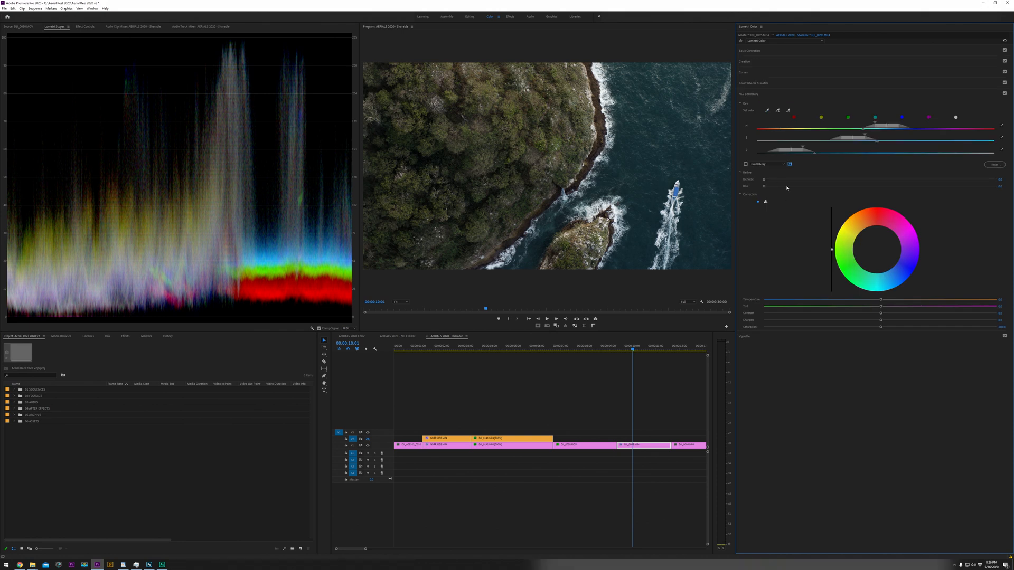
left_click(746, 164)
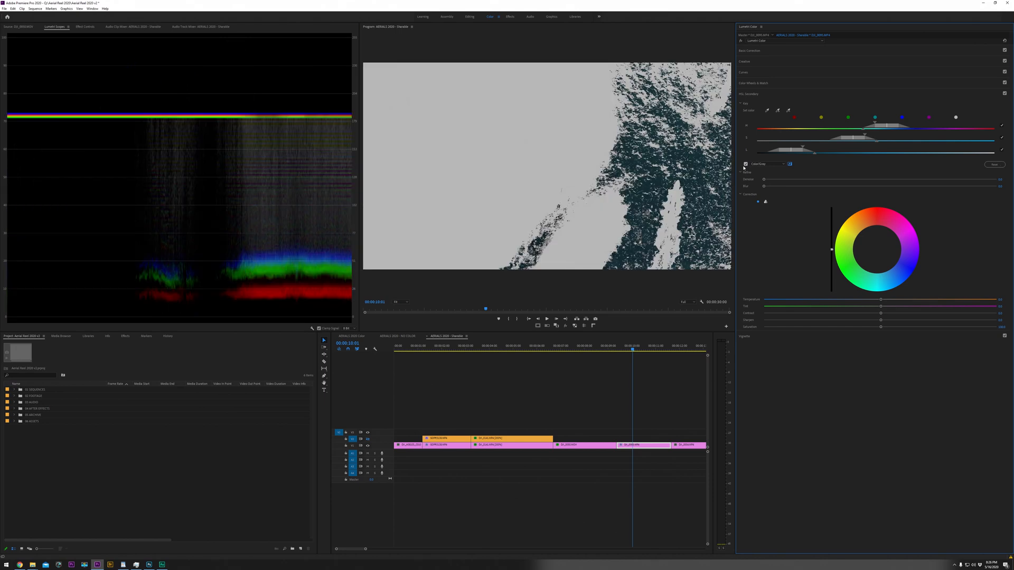
left_click(777, 111)
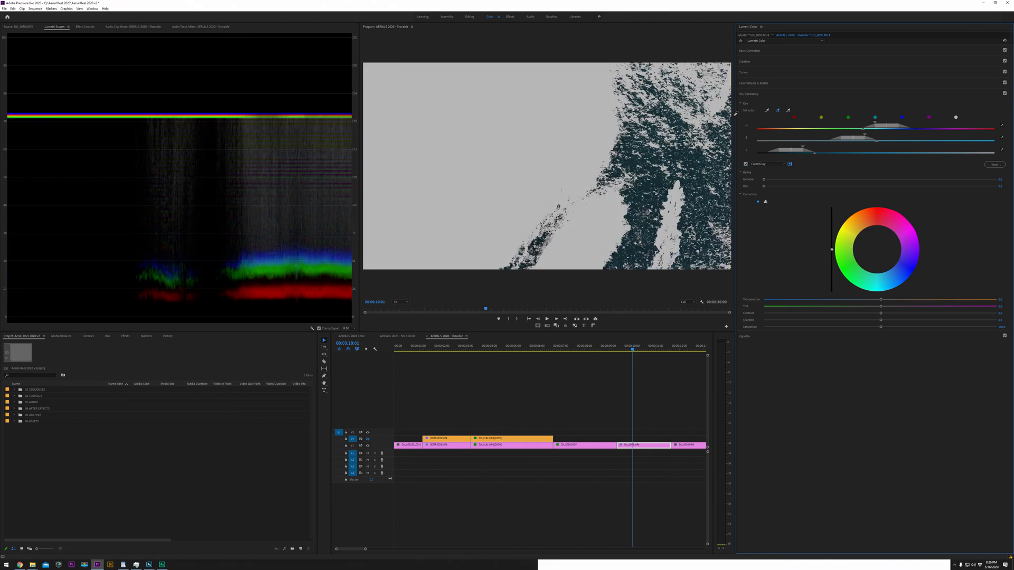
left_click(718, 107)
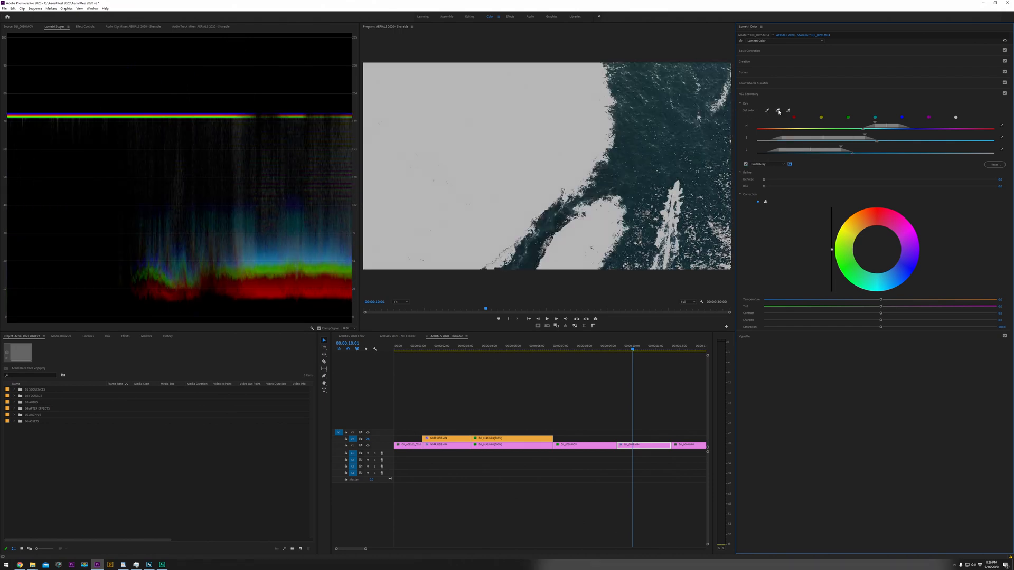
left_click(778, 111)
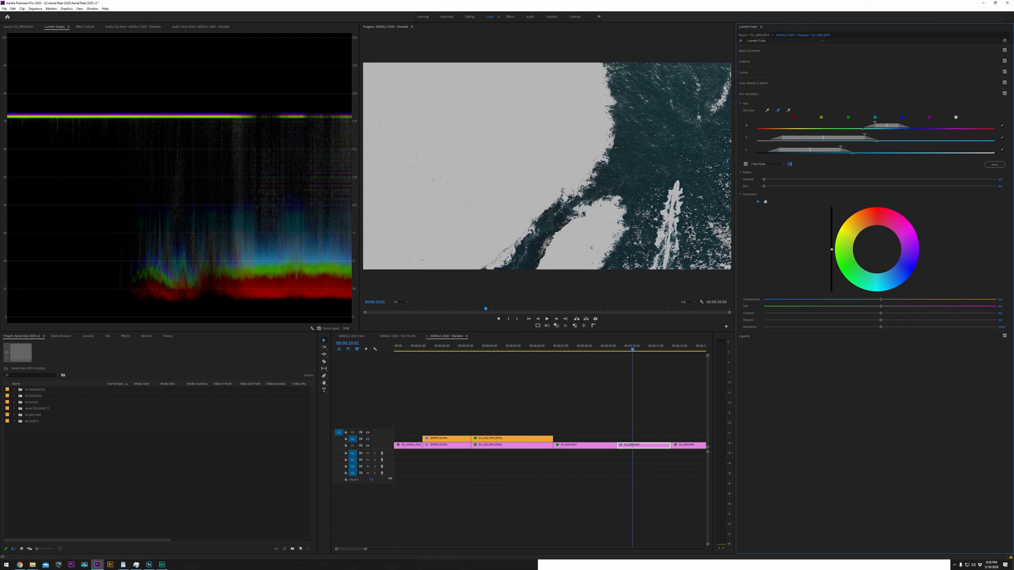
left_click(714, 109)
Compare the boat clip's water mask with the full picture by switching the mask preview off and on
left_click(745, 164)
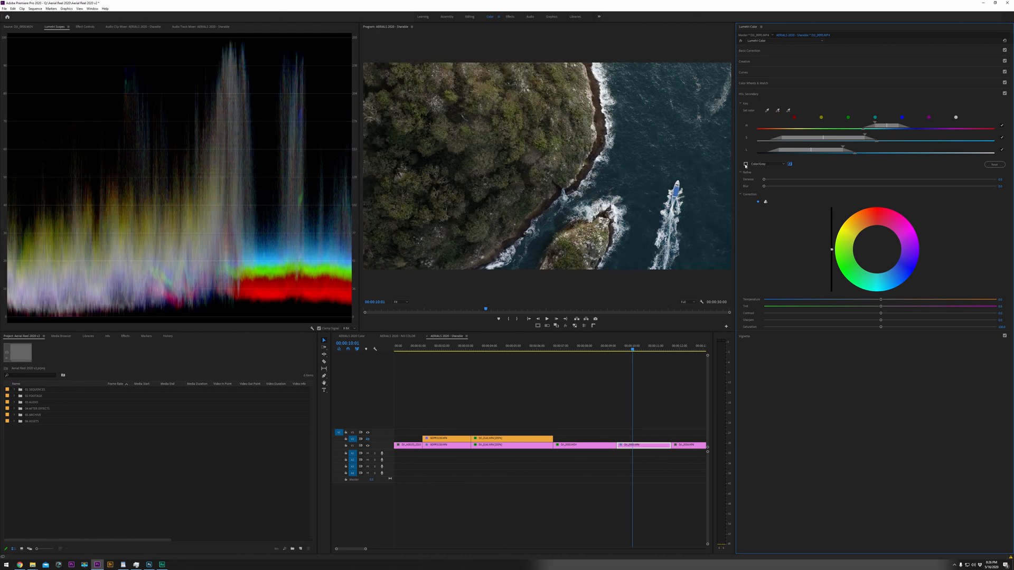
left_click(746, 164)
left_click(746, 164)
left_click(745, 164)
left_click(745, 164)
left_click(746, 165)
left_click(746, 164)
left_click(745, 164)
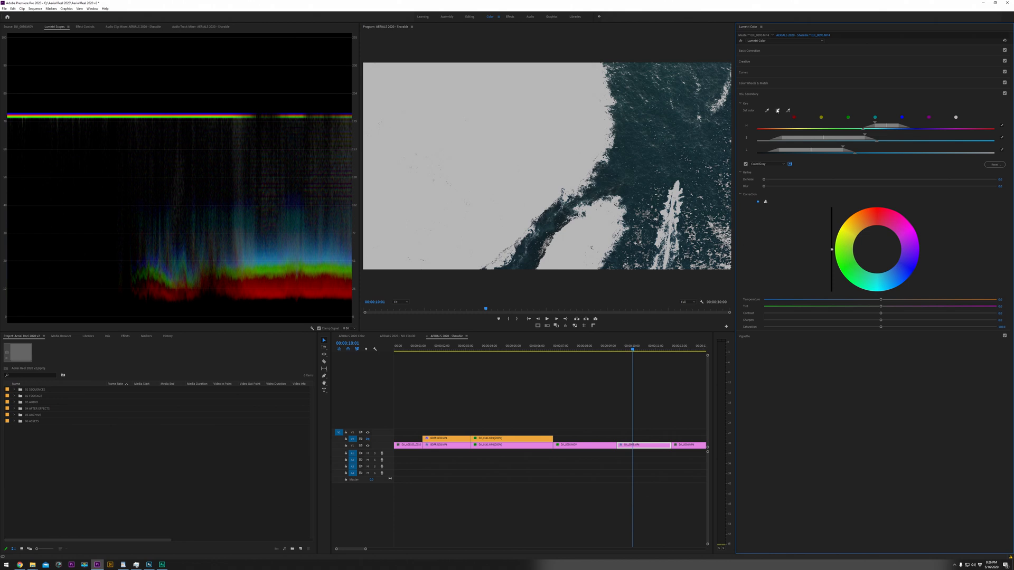
Extend the boat clip's water key with more samples and wider ranges, and refine it with maximum denoise and a slight blur
left_click(727, 241)
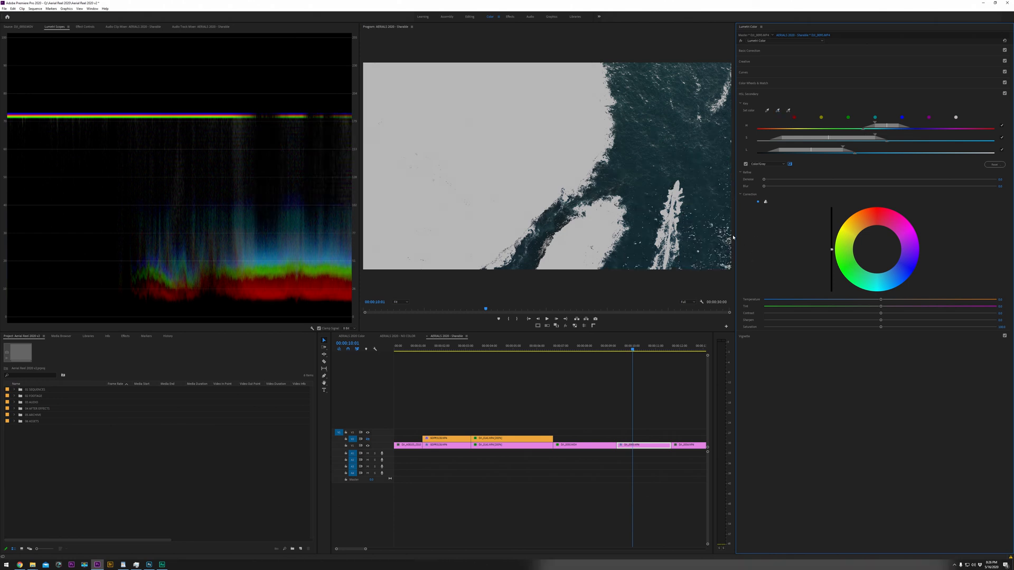
left_click(778, 111)
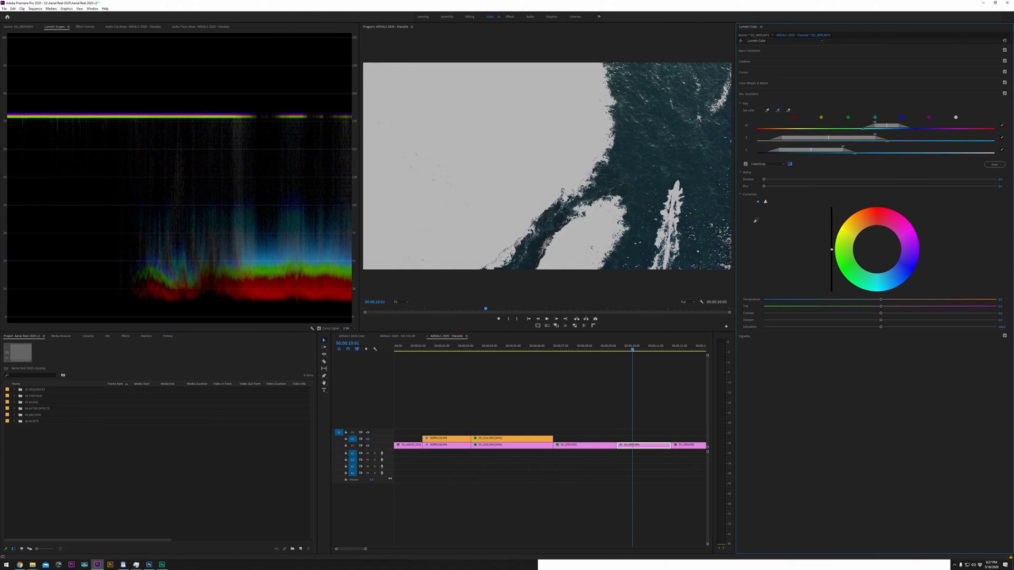
left_click(727, 268)
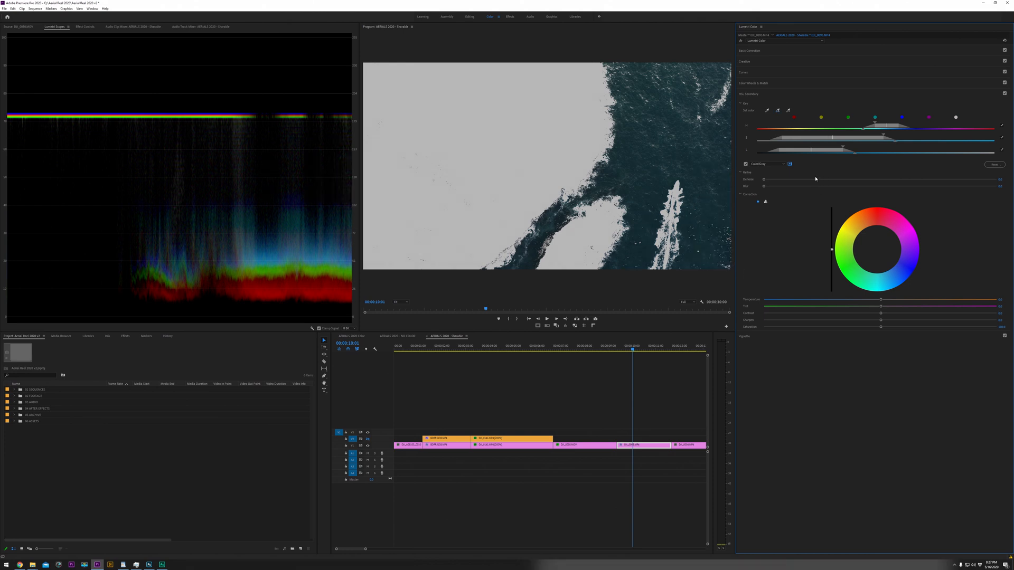
left_click_drag(843, 149, 873, 127)
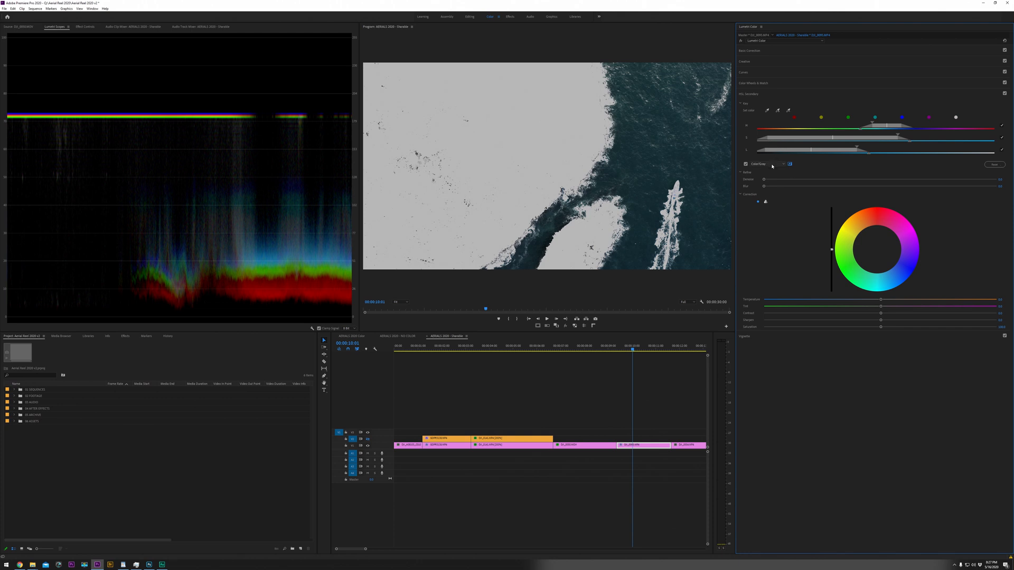
left_click_drag(772, 182, 783, 181)
left_click_drag(763, 186, 782, 188)
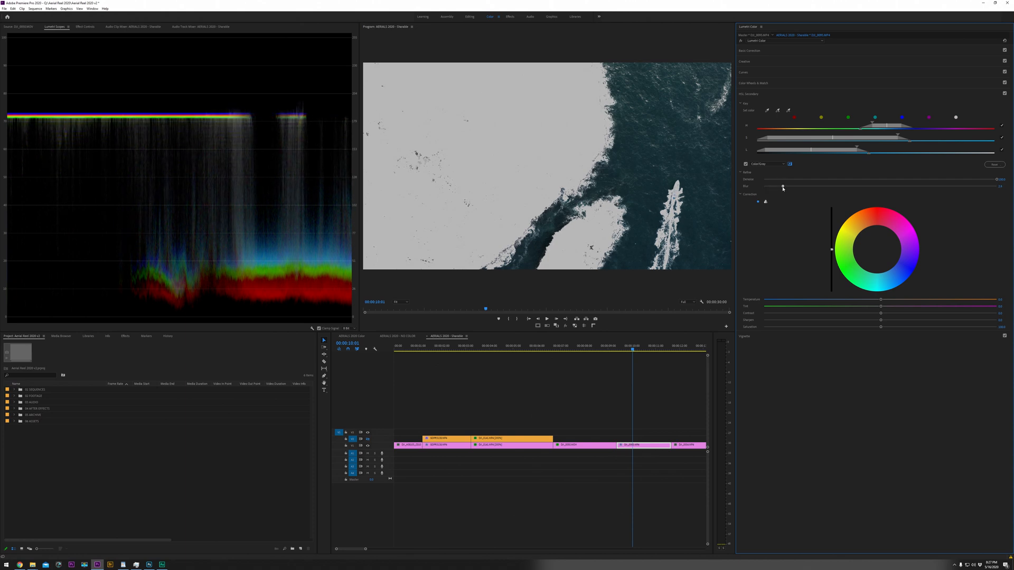
Hide the HSL key mask and shift the keyed water toward cyan, increasing its contrast and sharpening and slightly adjusting its midtone level
left_click(745, 164)
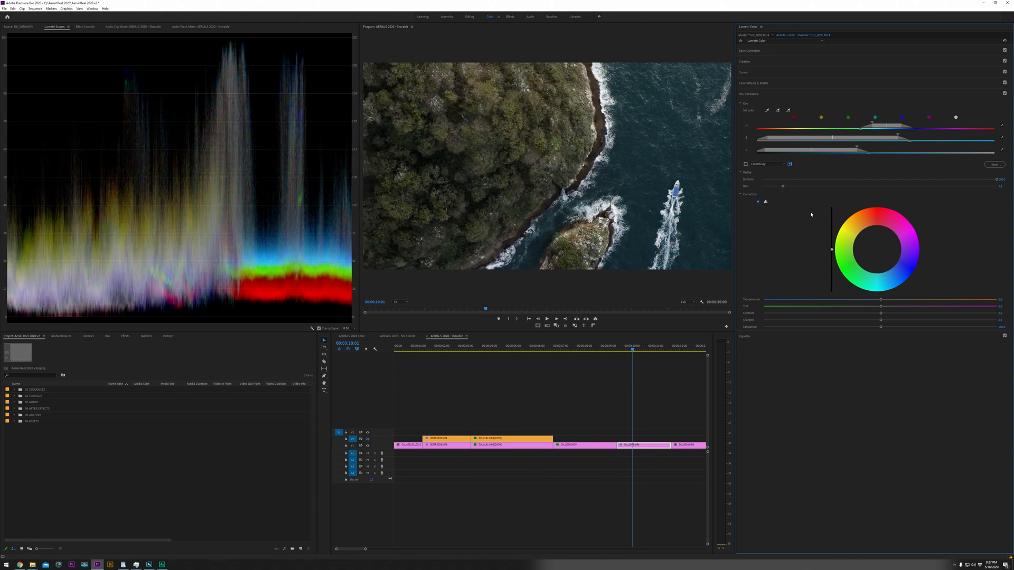
left_click_drag(874, 241, 877, 263)
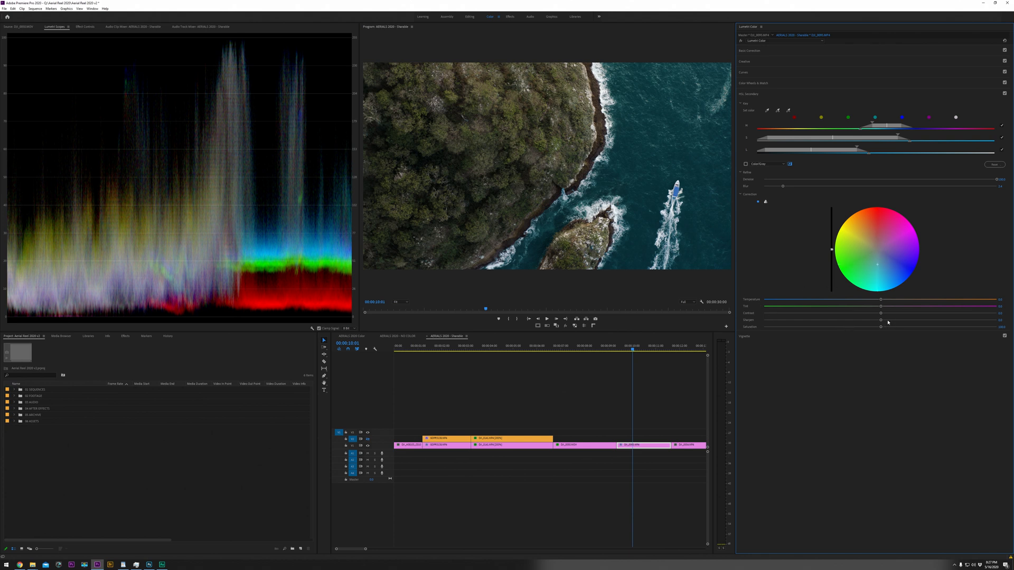
left_click_drag(969, 323, 949, 317)
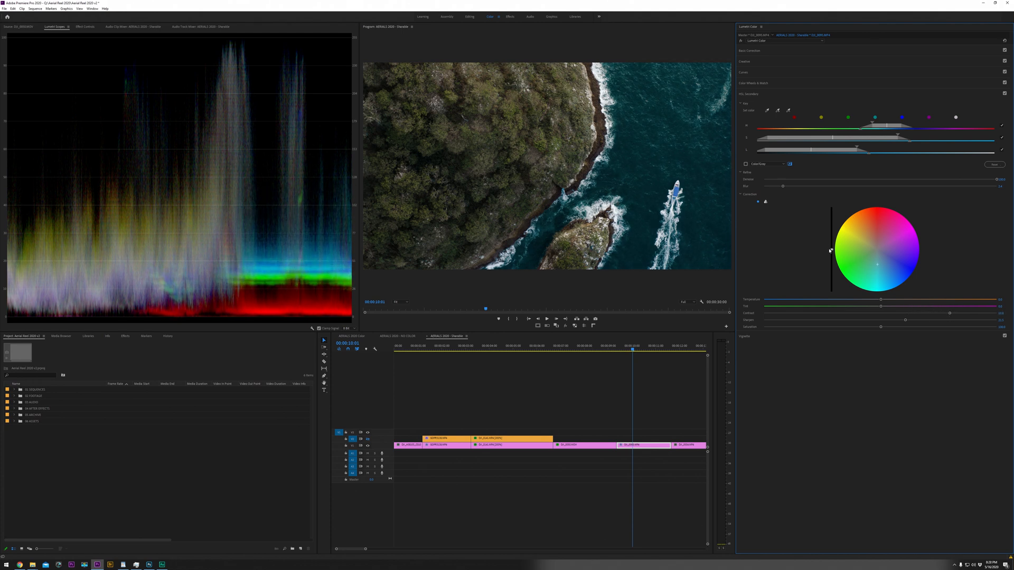
left_click_drag(831, 249, 831, 246)
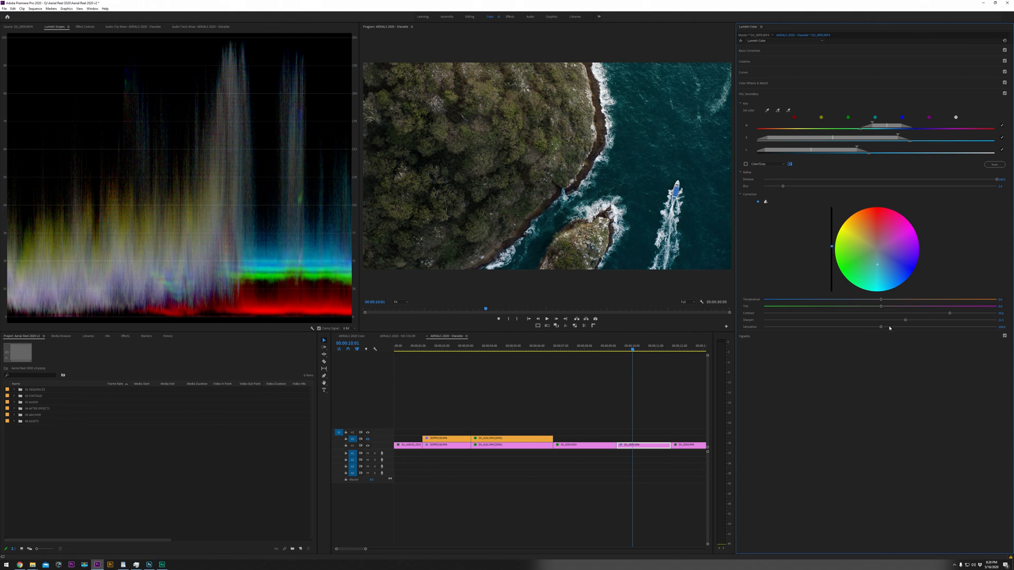
Test the keyed water's saturation and settle near 100, then reduce its contrast and review the graded frame full screen
left_click_drag(889, 328, 850, 332)
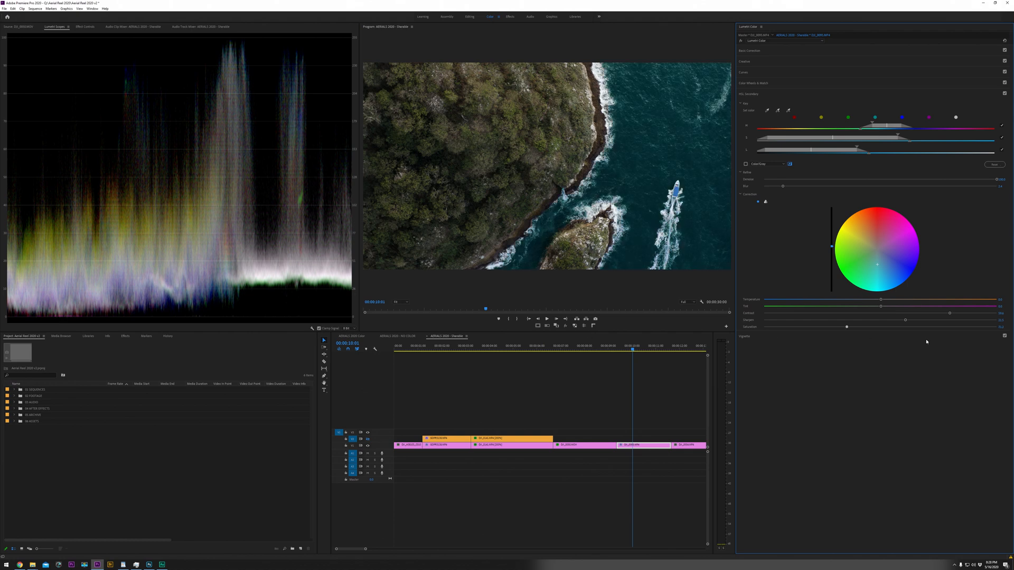
left_click_drag(926, 342, 884, 341)
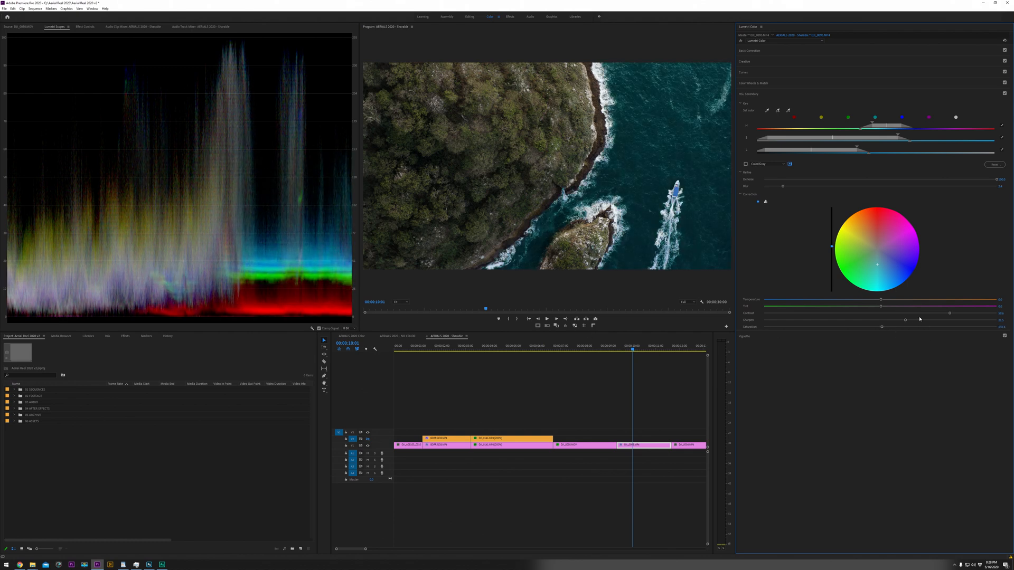
left_click_drag(923, 315, 909, 316)
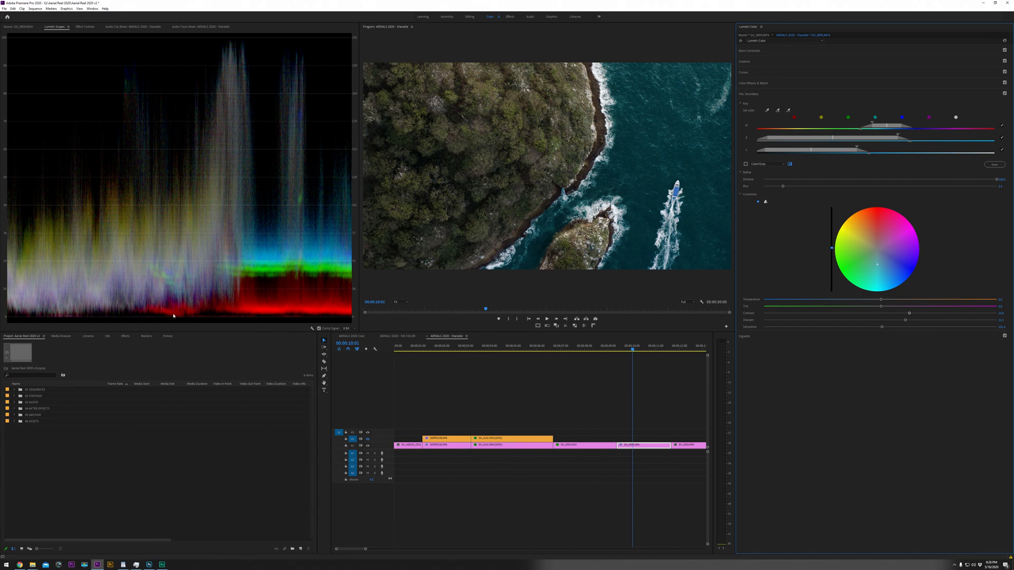
key("ctrl+grave")
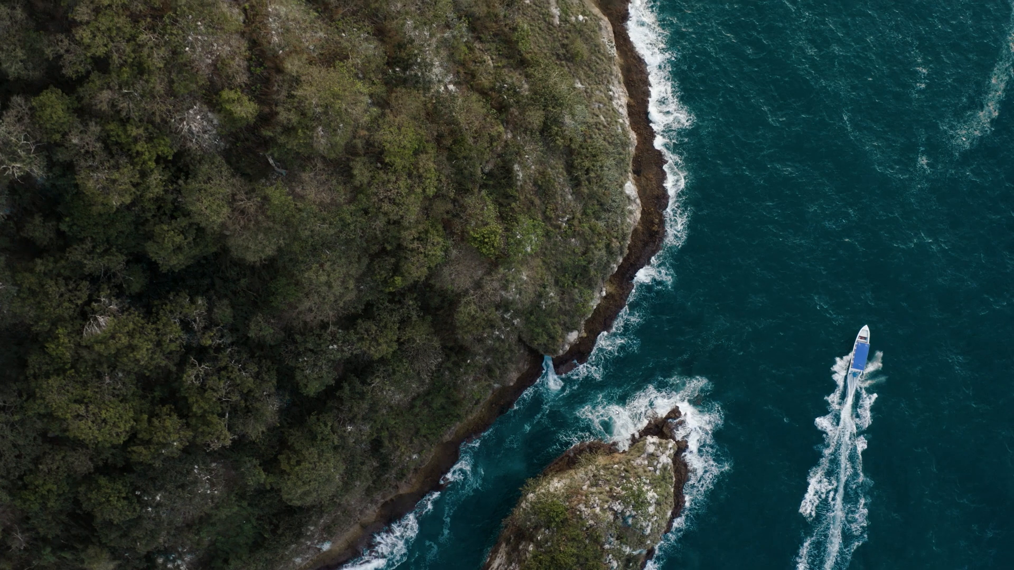
key("ctrl+grave")
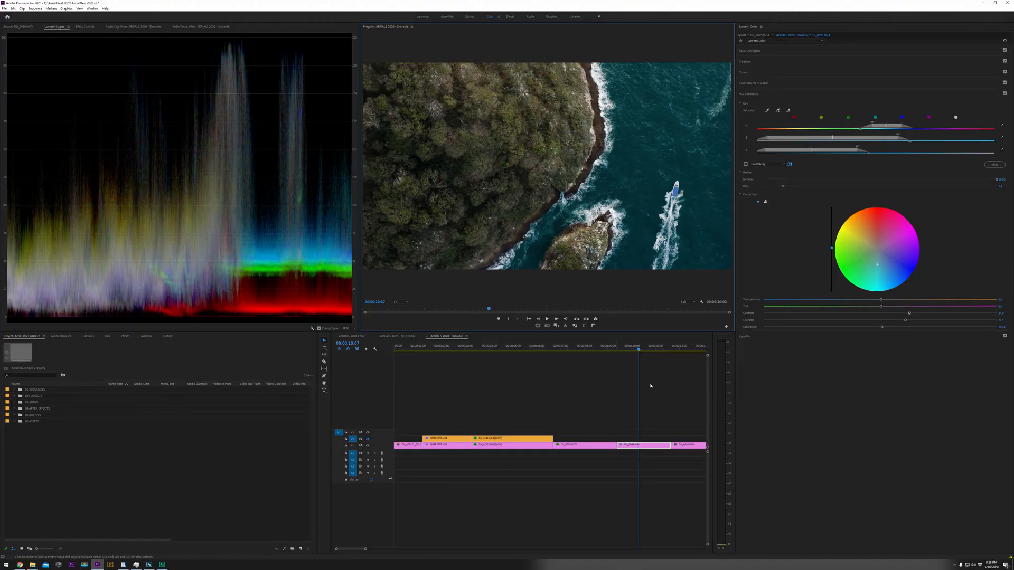
Go to the dune buggy clip at 00:00:12:12 in the sequence and select it for grading
left_click(680, 355)
scroll(531, 391, "down", 5)
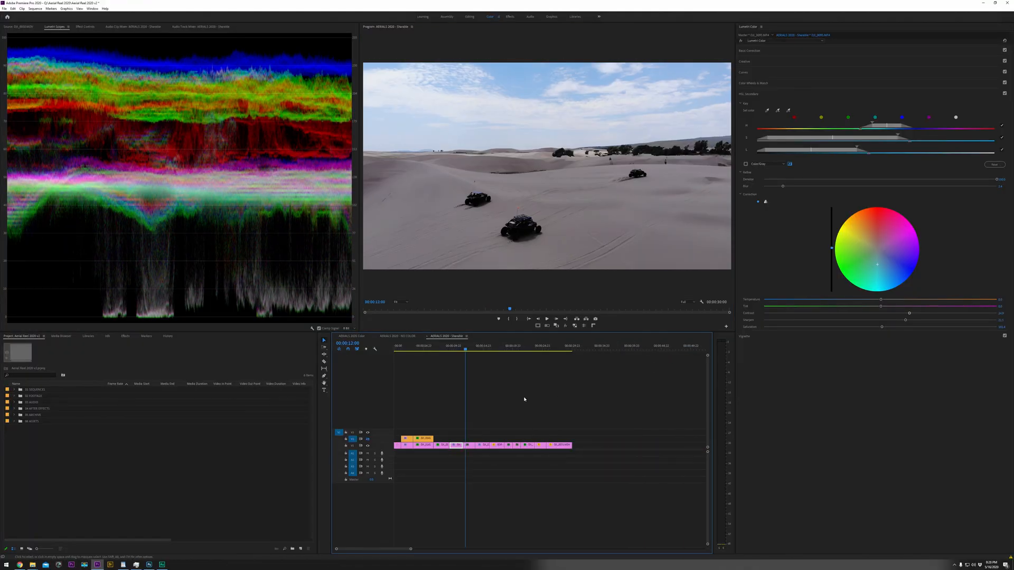
left_click(557, 348)
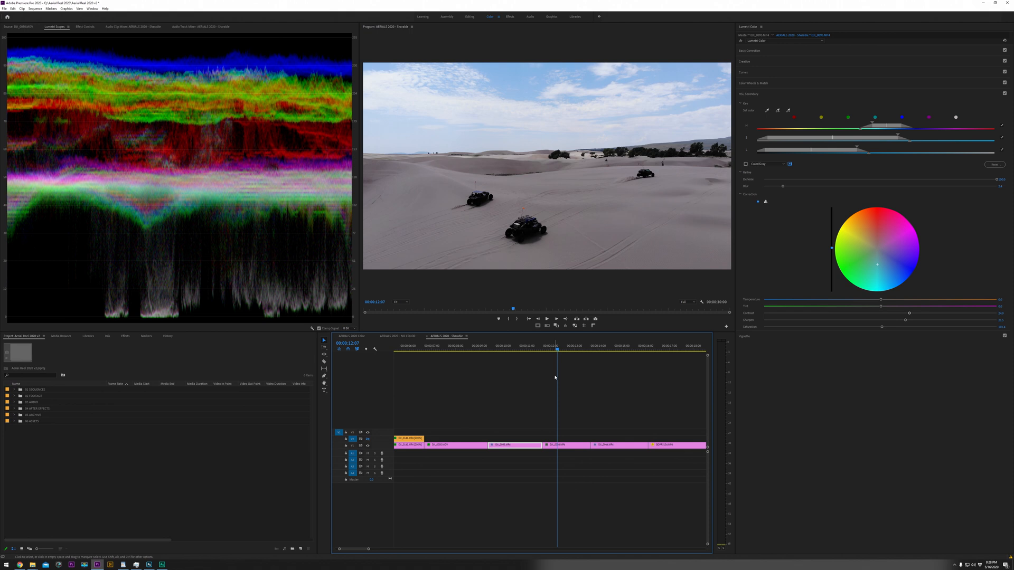
key("shift+Right")
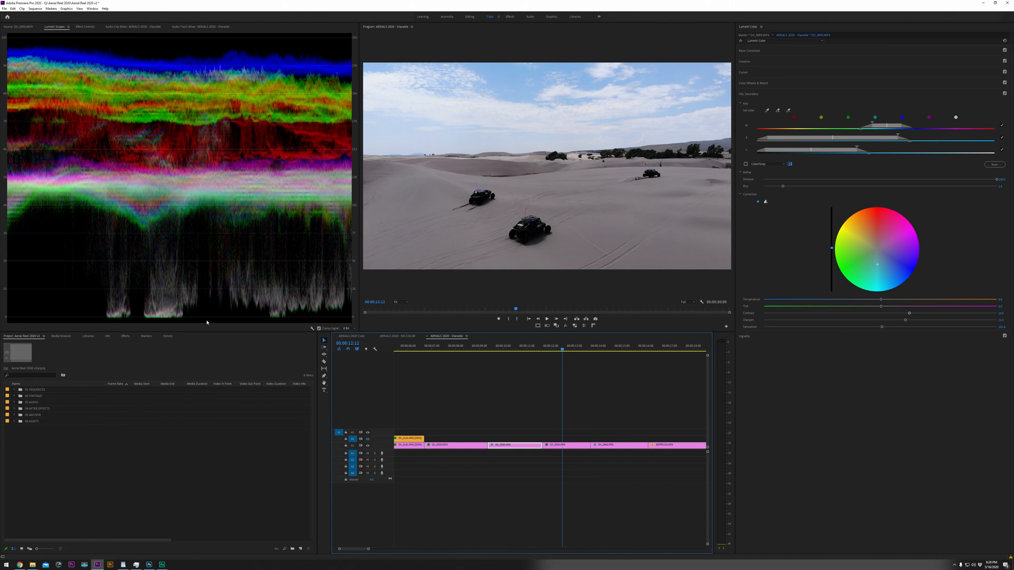
left_click(565, 445)
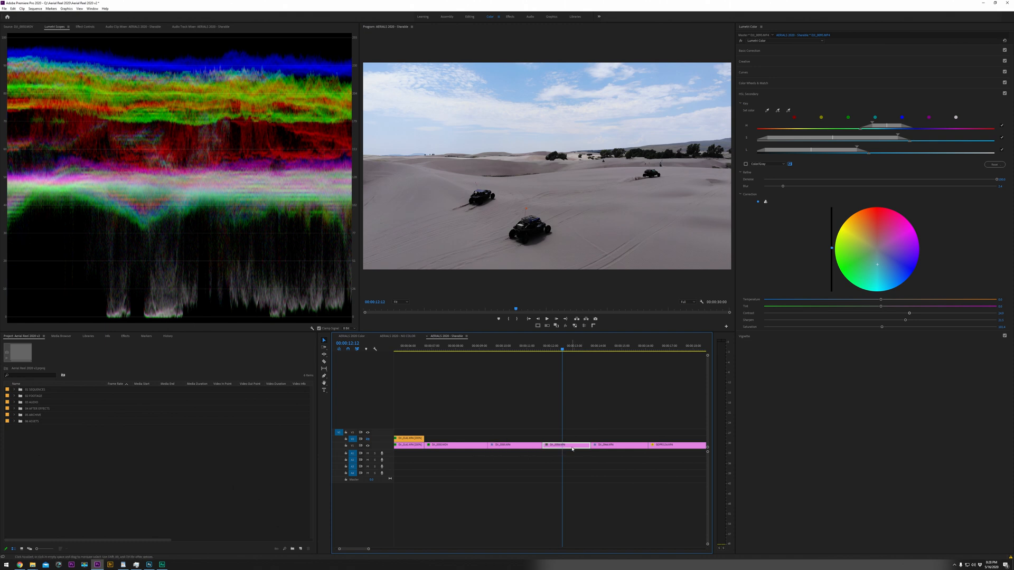
Lower the dune clip's contrast to -100 in Basic Correction, and raise its exposure, whites and shadows slightly, checking the picture full screen
left_click(802, 53)
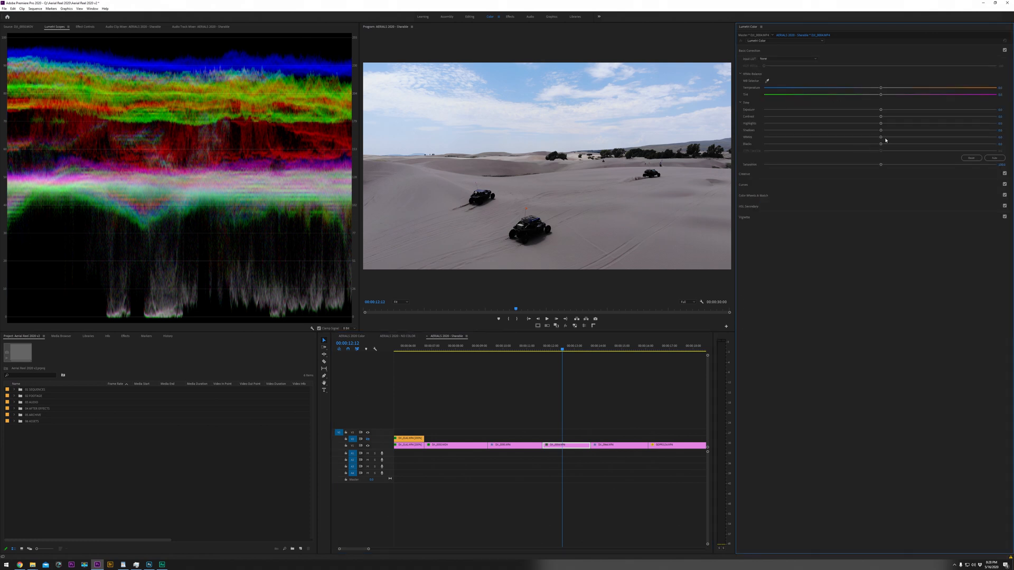
left_click_drag(883, 138, 728, 114)
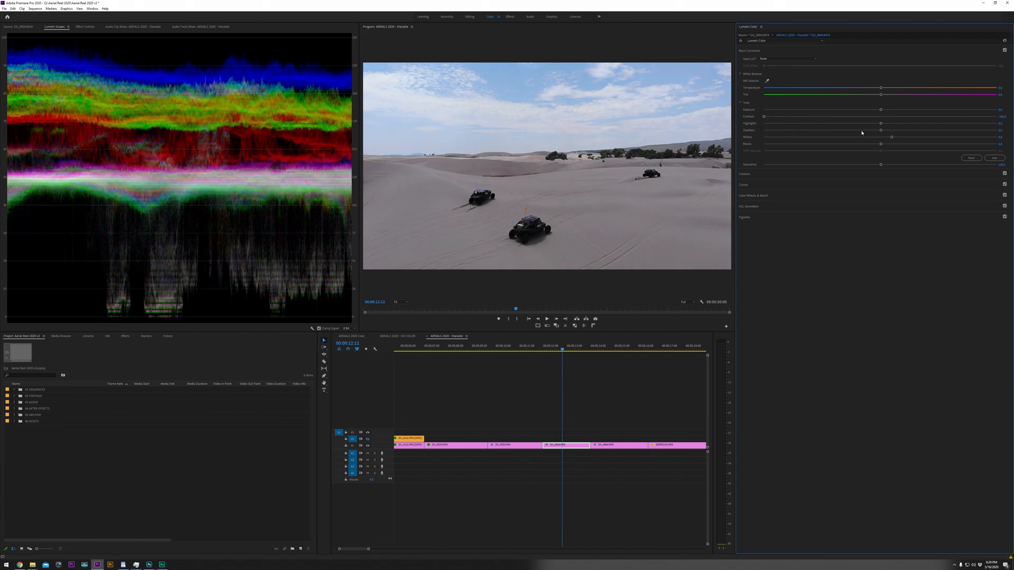
left_click_drag(881, 110, 897, 116)
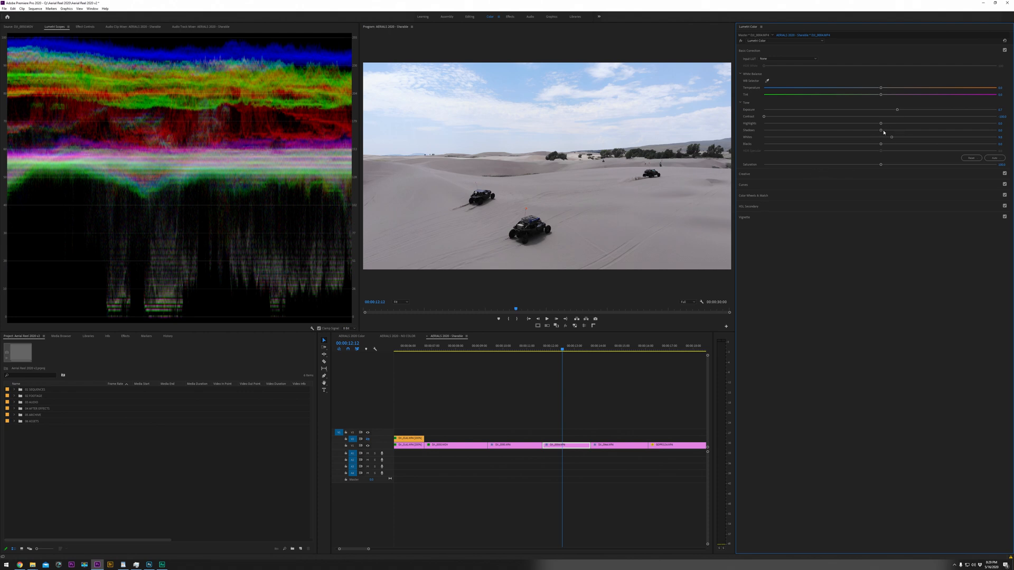
mouse_move(880, 130)
left_mouse_down()
mouse_move(918, 137)
mouse_move(889, 145)
left_mouse_up()
key("ctrl+grave")
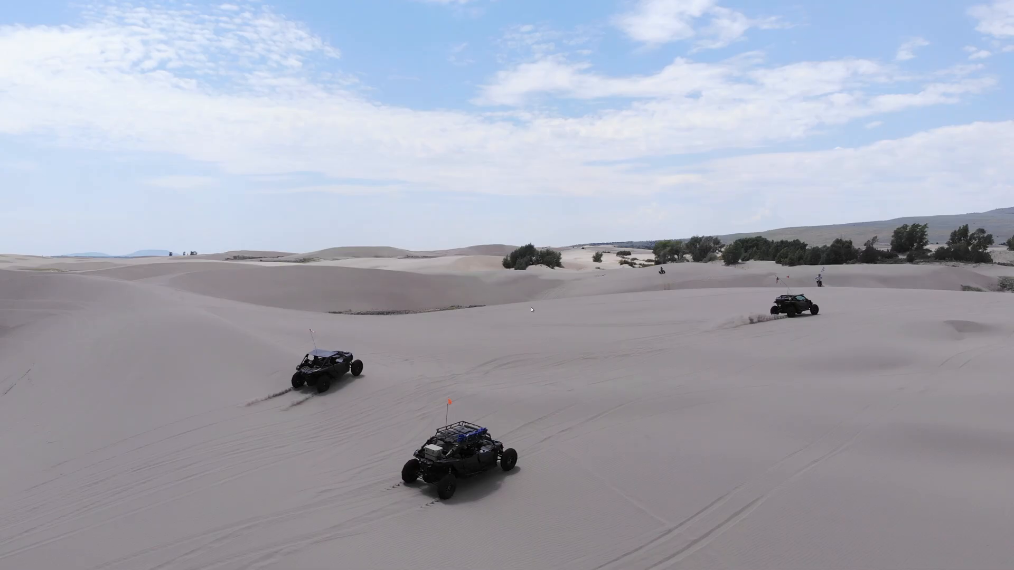
key("ctrl+grave")
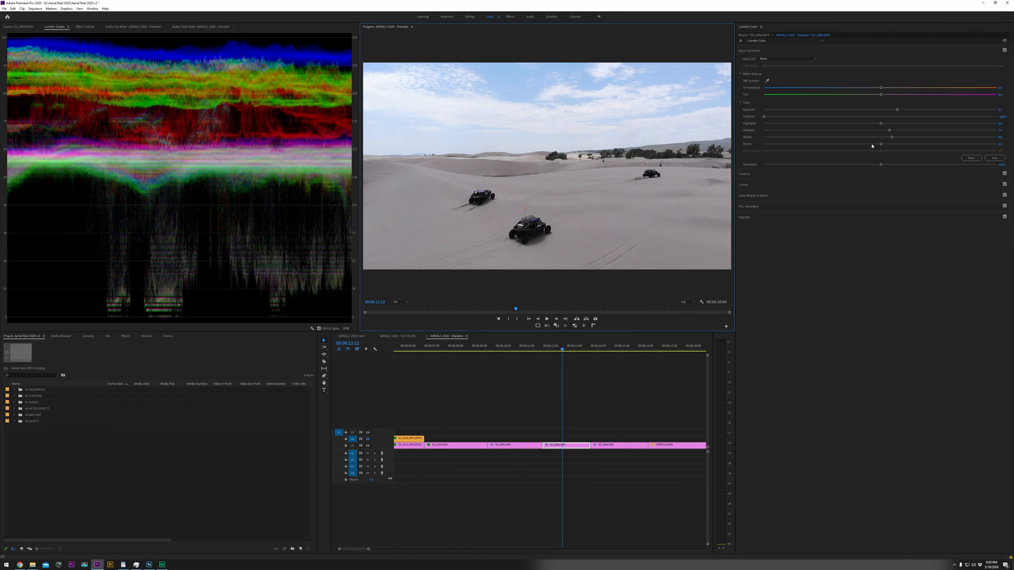
Raise the dune clip's shadows in stages to about the maximum, checking each change full screen
left_click_drag(888, 130, 943, 138)
key("ctrl+grave")
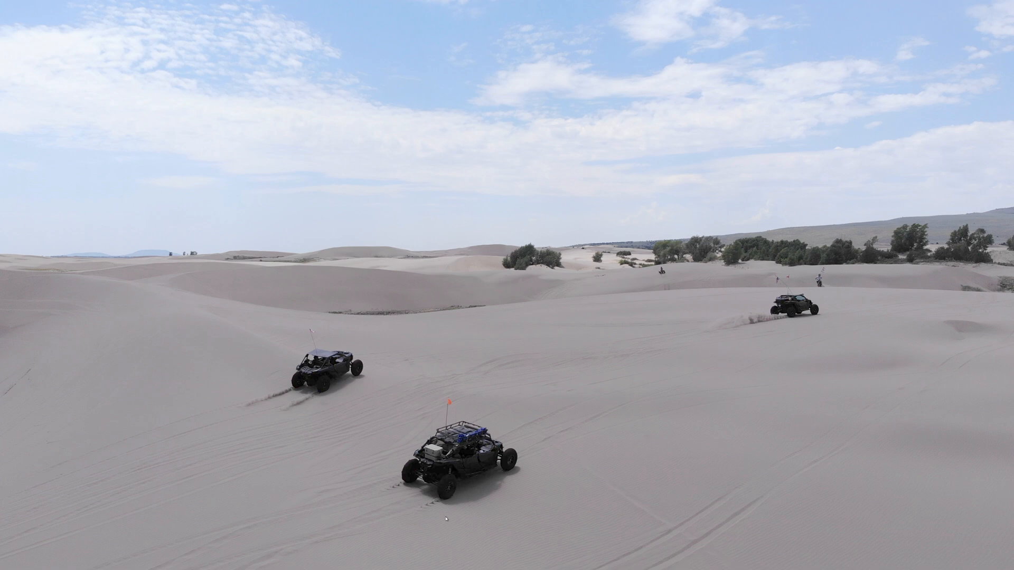
key("ctrl+grave")
left_click_drag(562, 350, 579, 357)
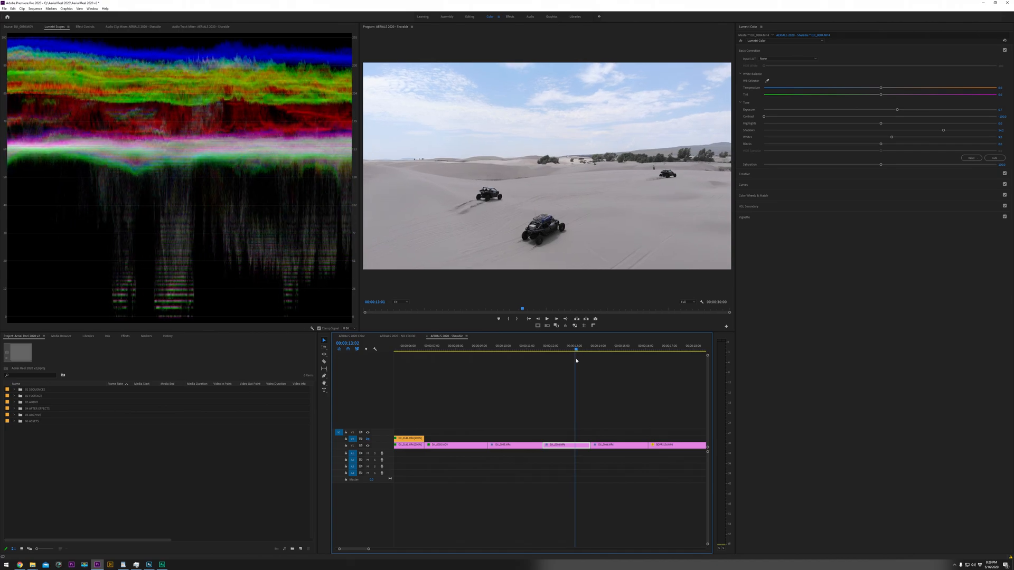
key("ctrl+grave")
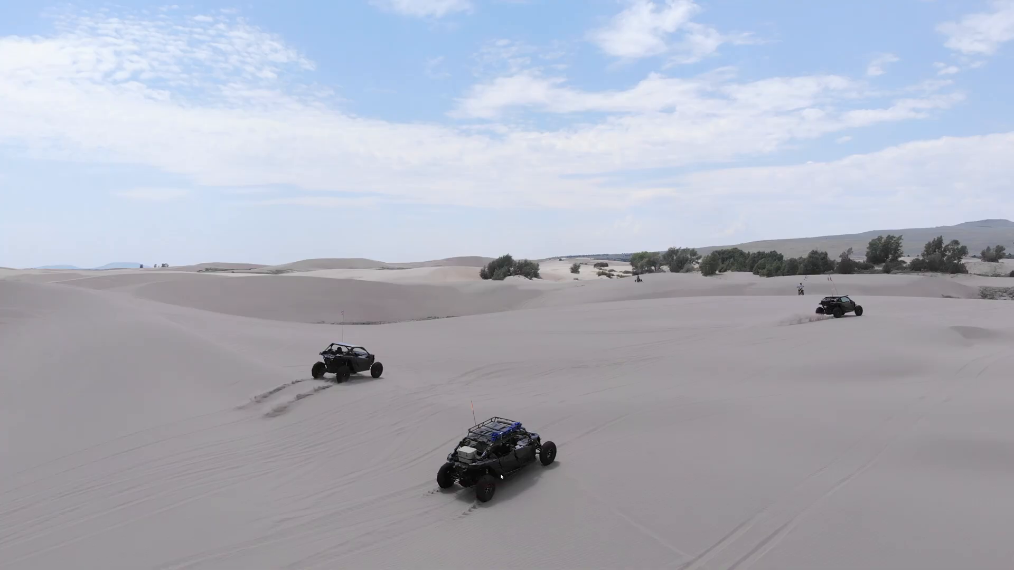
key("ctrl+grave")
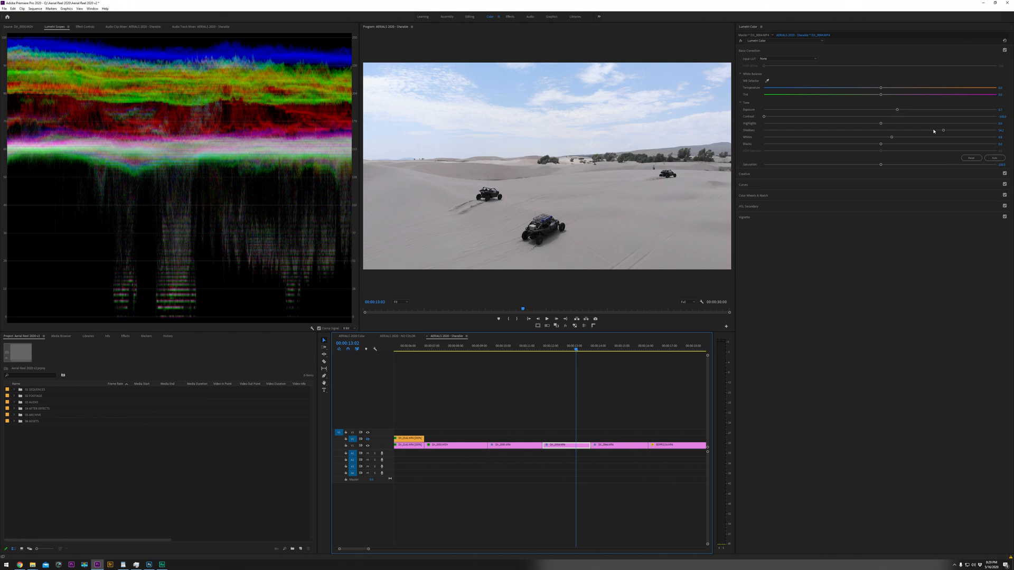
left_click_drag(943, 130, 1010, 134)
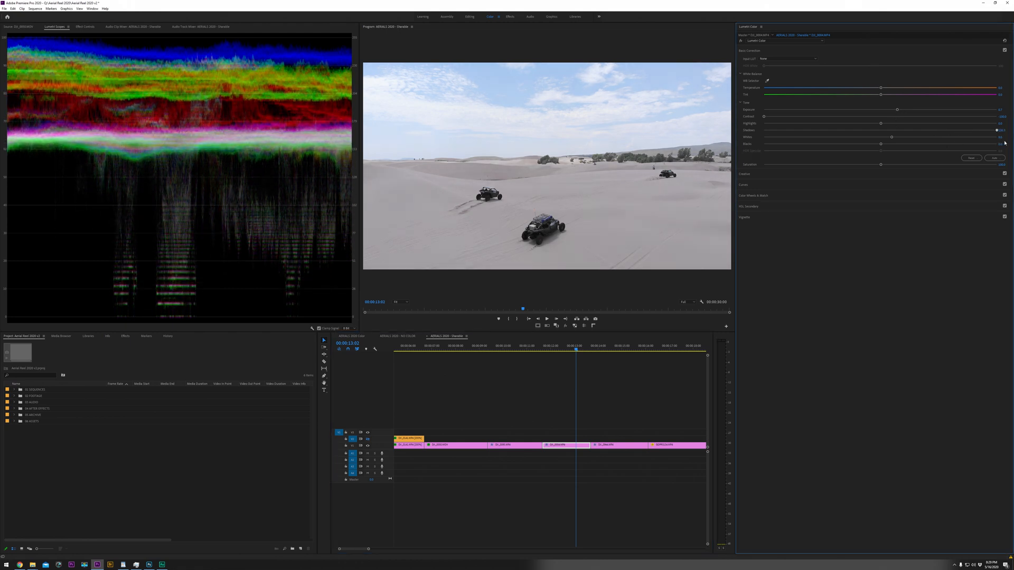
key("ctrl+grave")
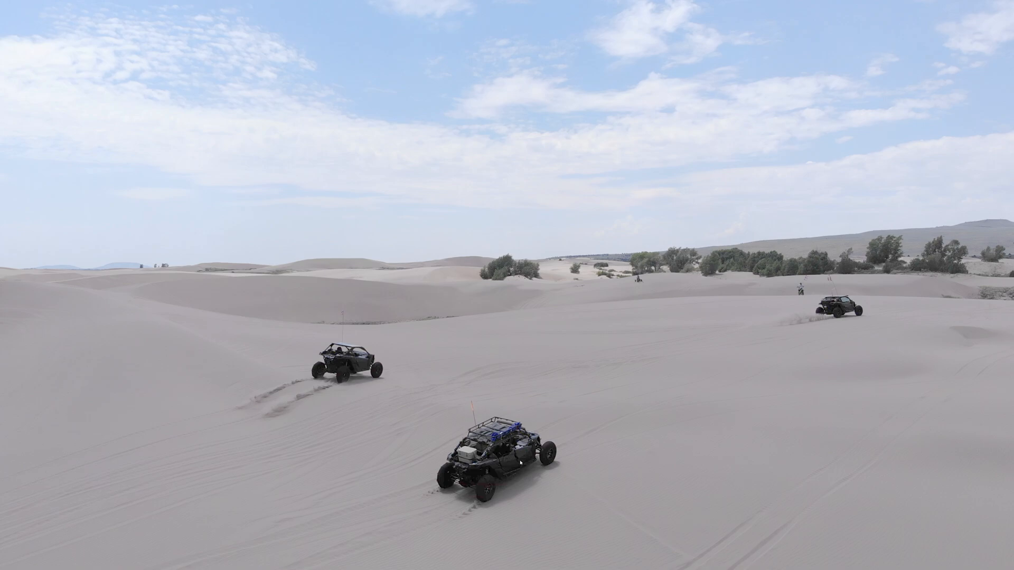
key("ctrl+grave")
Step the playhead back seven frames within the dune clip
key("Left")
key("Left")
key("Left")
key("Left")
key("Left")
key("Left")
key("Left")
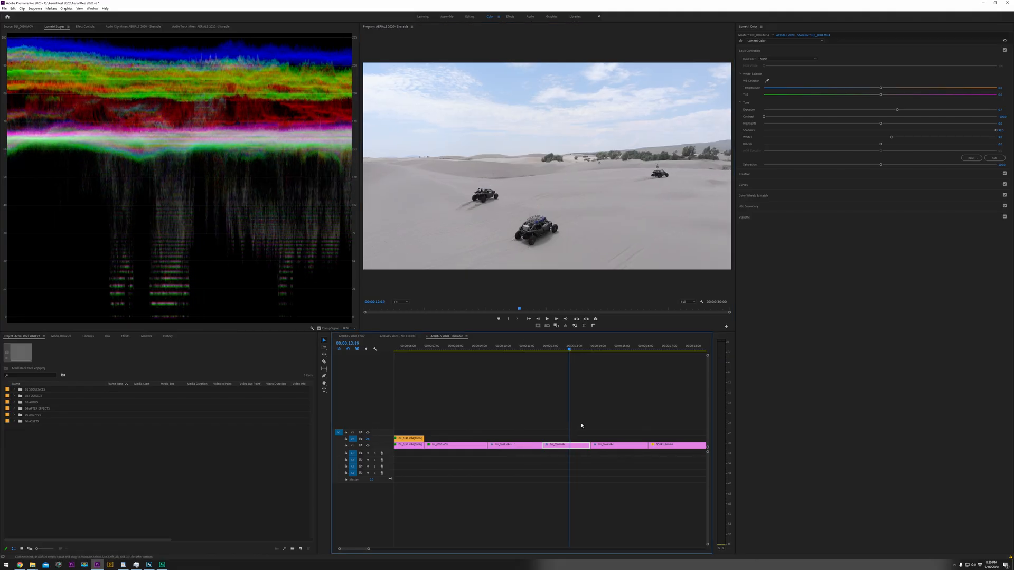
left_click_drag(582, 424, 563, 463)
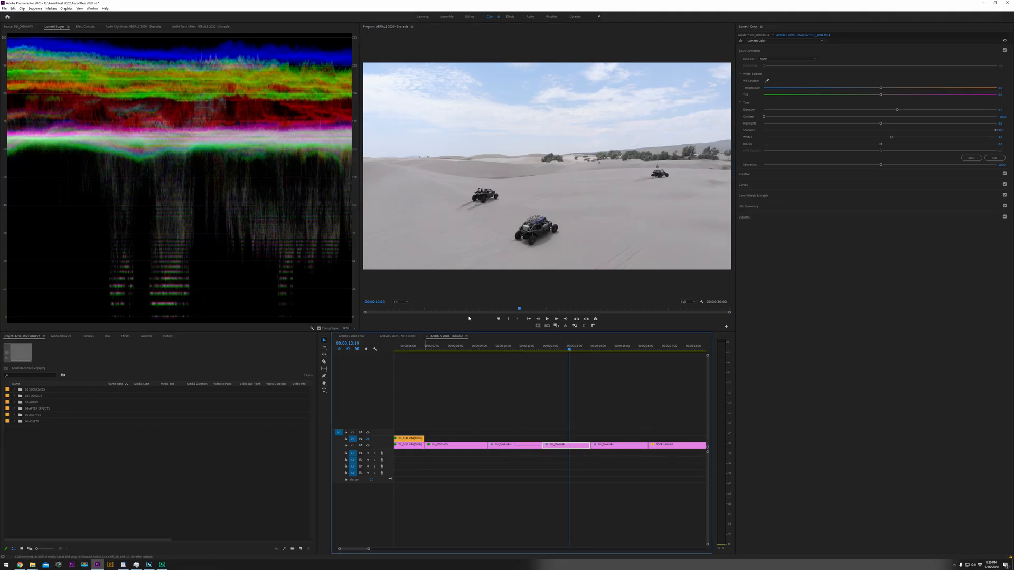
Add a second Lumetri Color effect to the dune clip
left_click(779, 59)
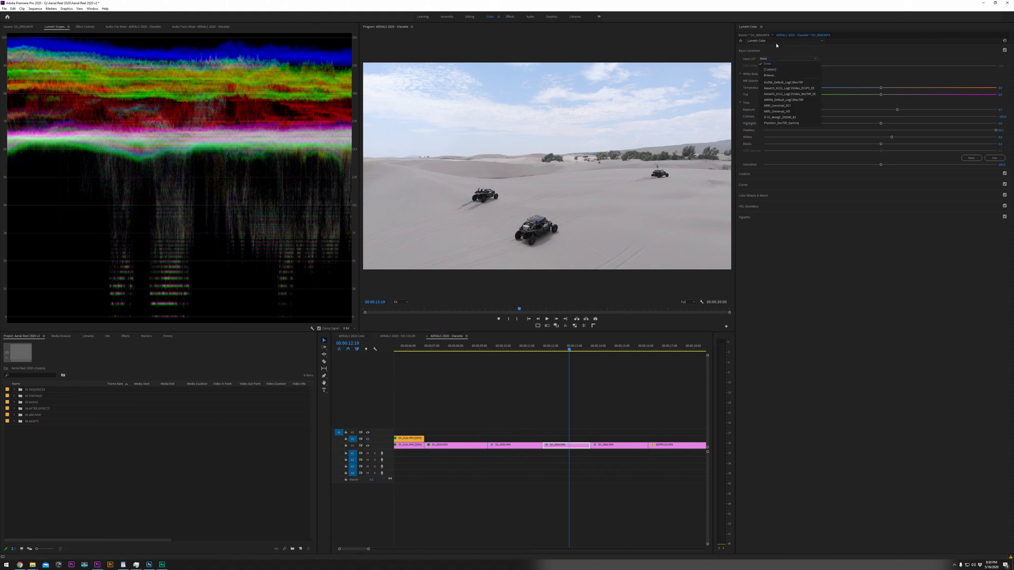
left_click(776, 46)
left_click(776, 41)
left_click(773, 55)
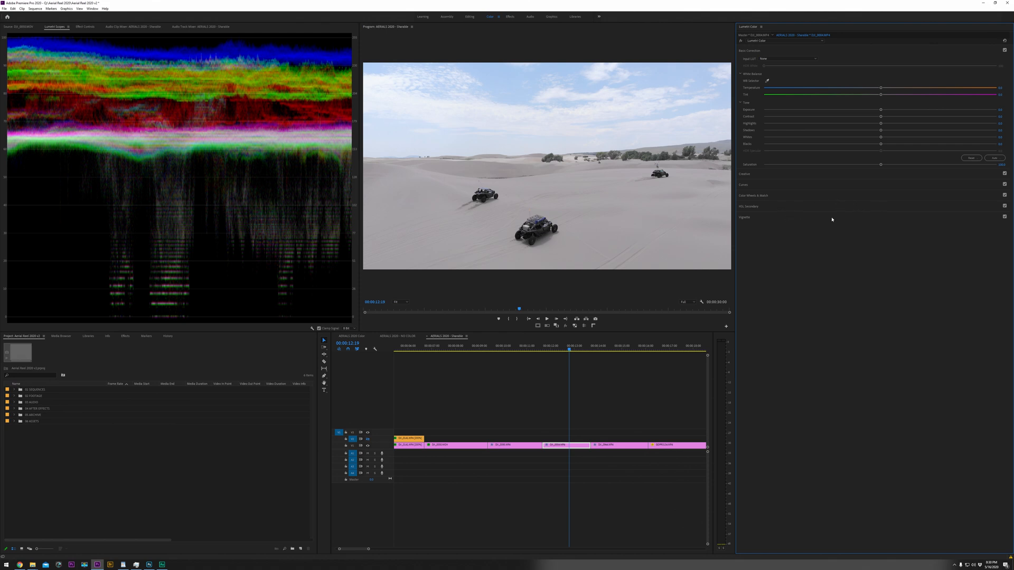
Sample the sky's blue for the Hue vs Luma curve and pull the curve down across the blues to darken the sky
left_click(791, 207)
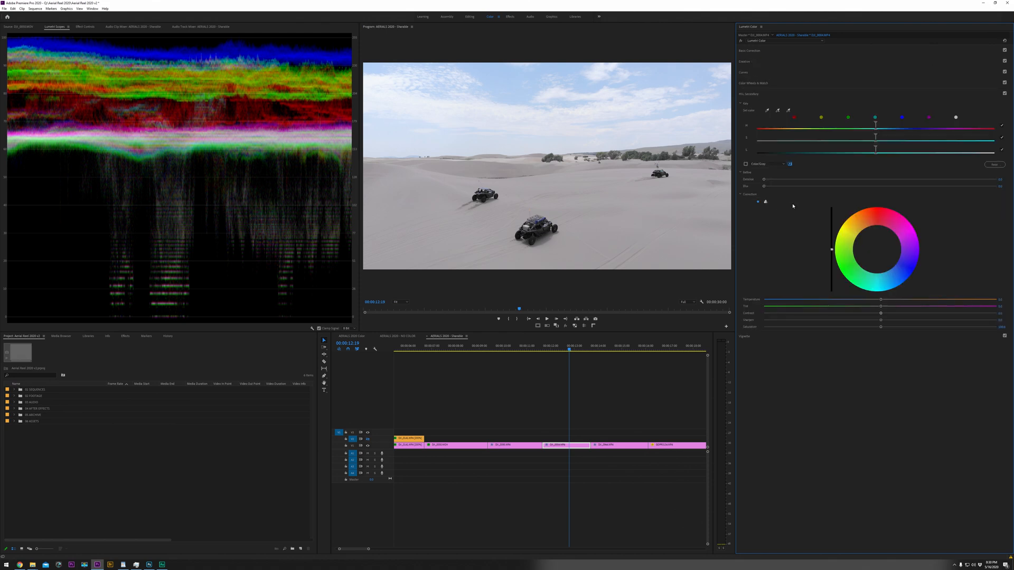
left_click(778, 83)
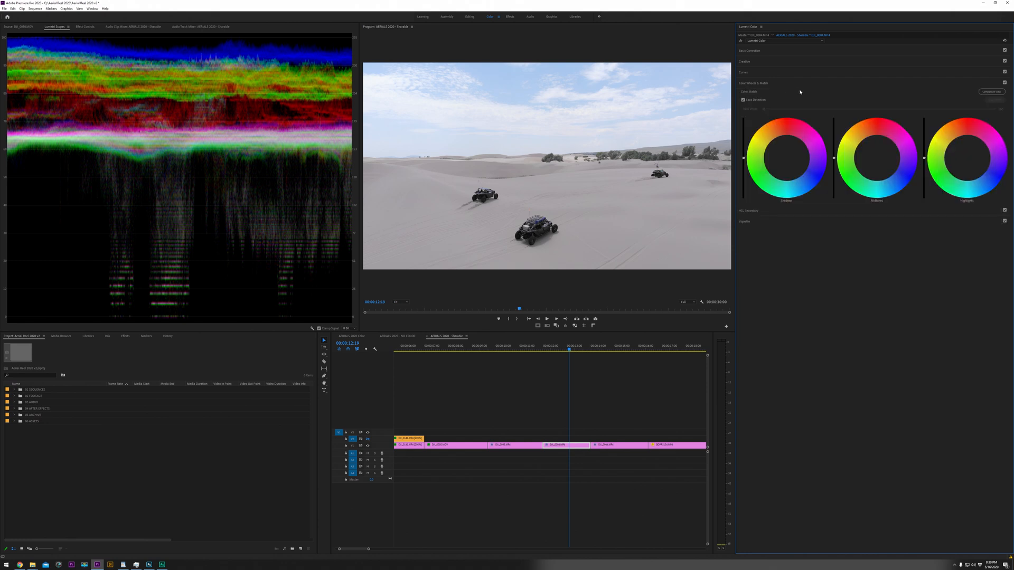
left_click(765, 73)
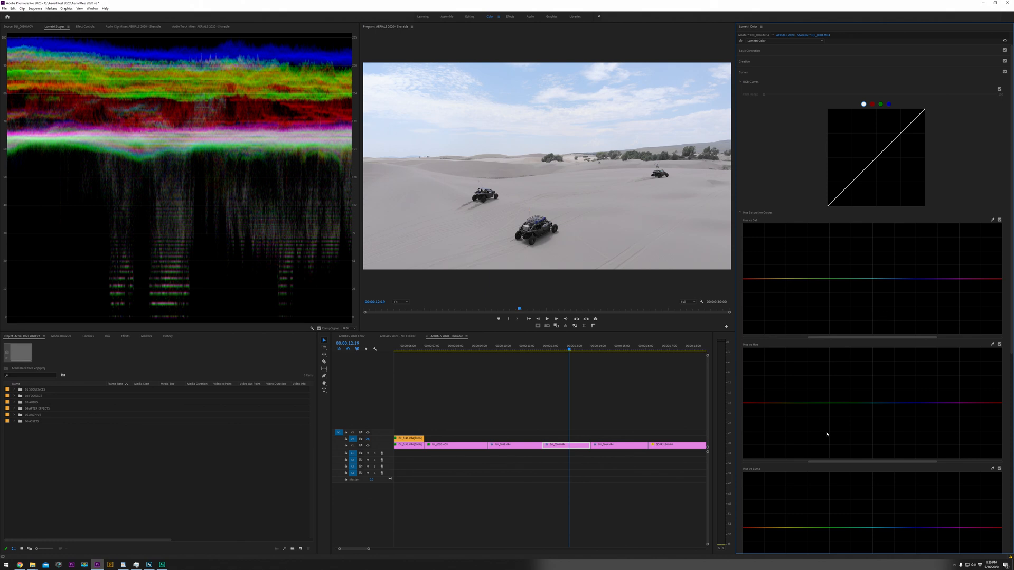
scroll(960, 421, "down", 5)
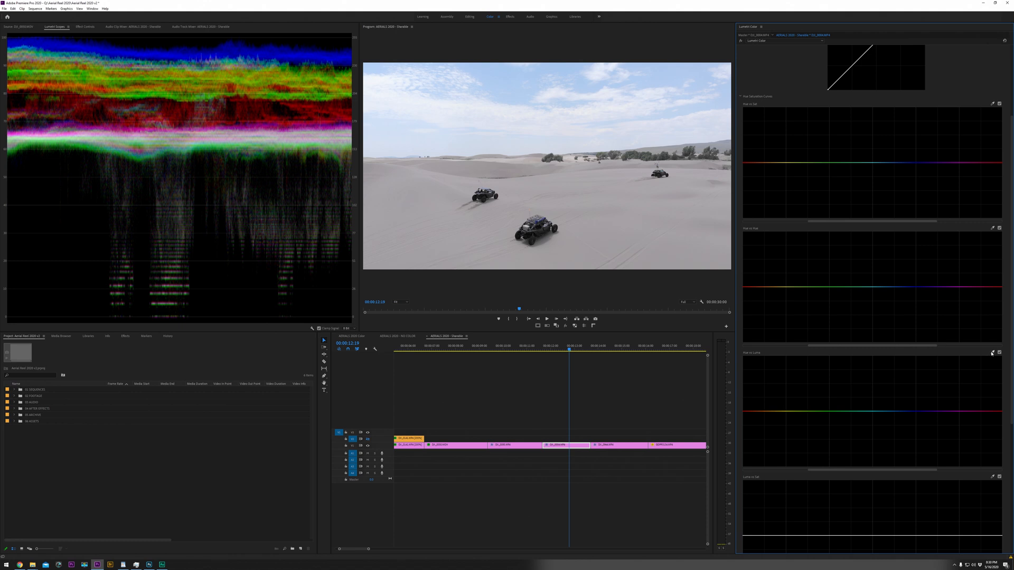
left_click(992, 353)
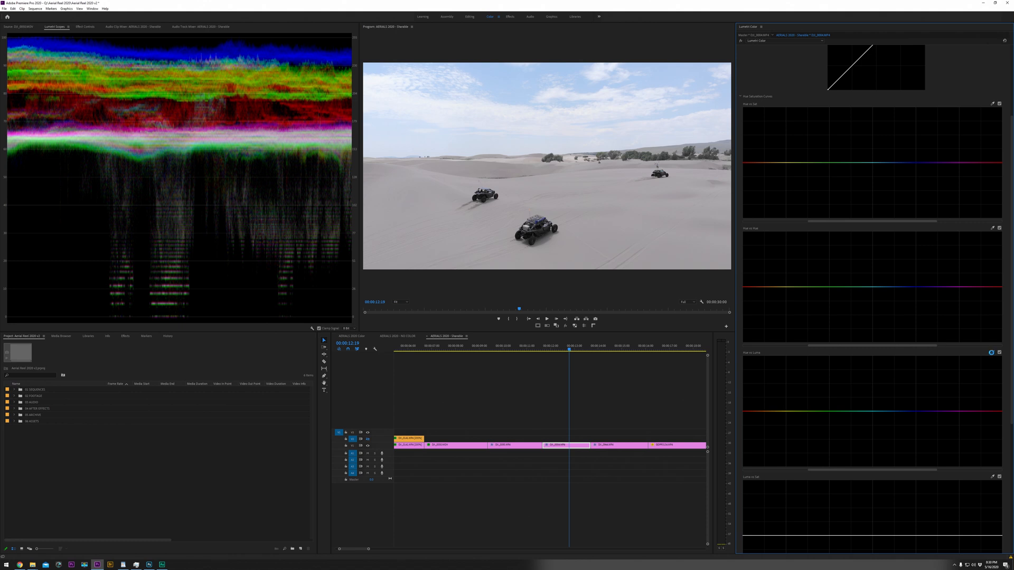
left_click(715, 104)
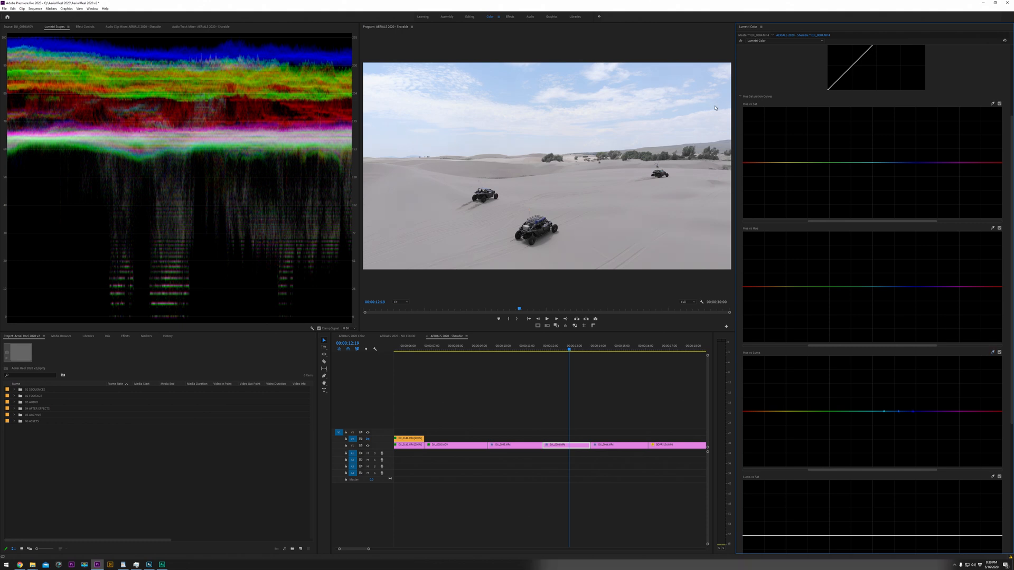
left_click(869, 411)
left_click_drag(881, 411, 899, 424)
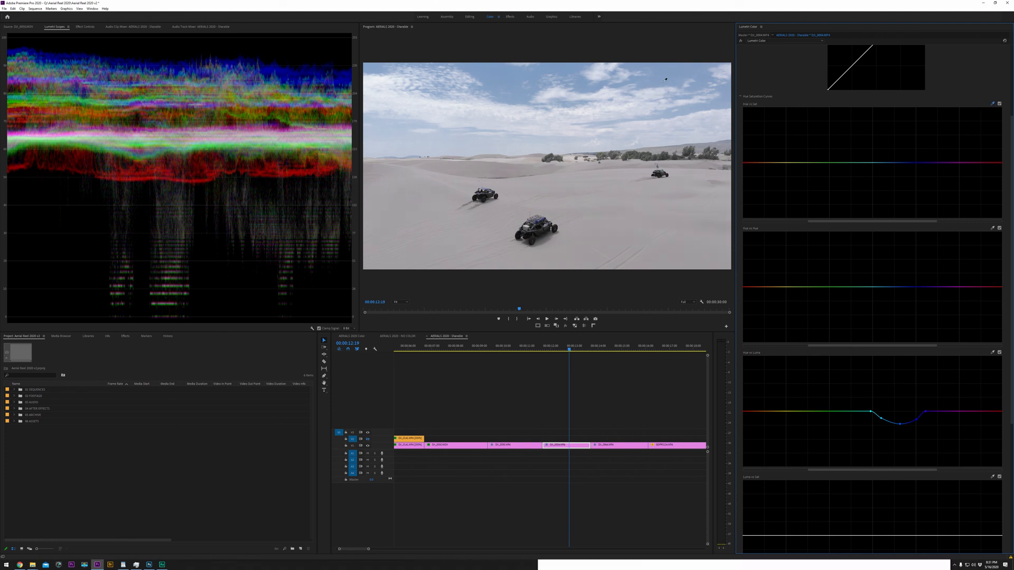
Sample the sky's blue for the Hue vs Sat curve and lift the curve slightly across the blues to boost the sky's saturation
left_click(683, 112)
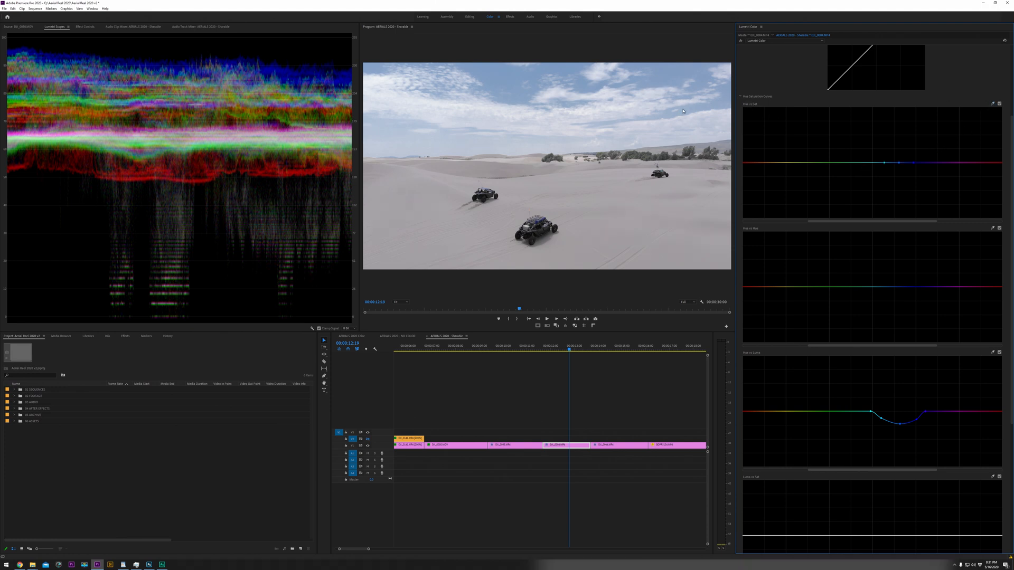
left_click(868, 162)
left_click_drag(913, 164, 883, 161)
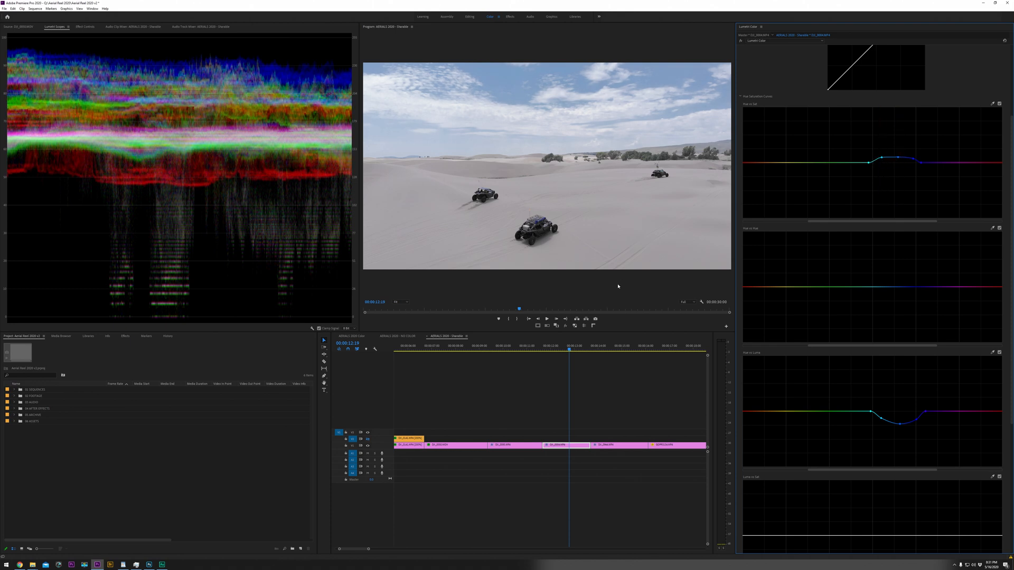
Compare the dune clip with and without all its effects by repeatedly muting and restoring them
left_click(565, 325)
left_click(566, 325)
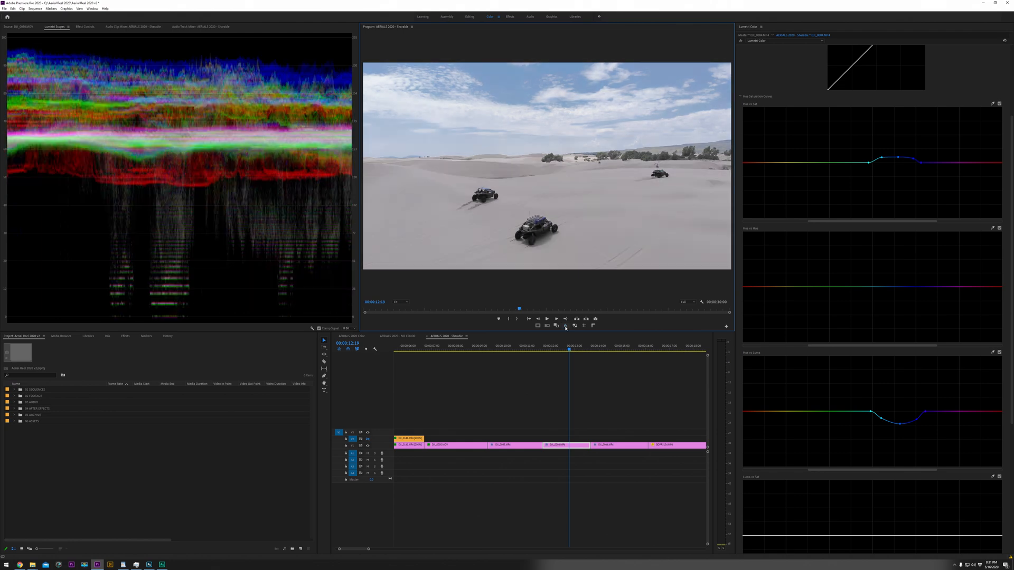
left_click(565, 325)
left_click(565, 325)
left_click(565, 326)
left_click(565, 326)
left_click(565, 325)
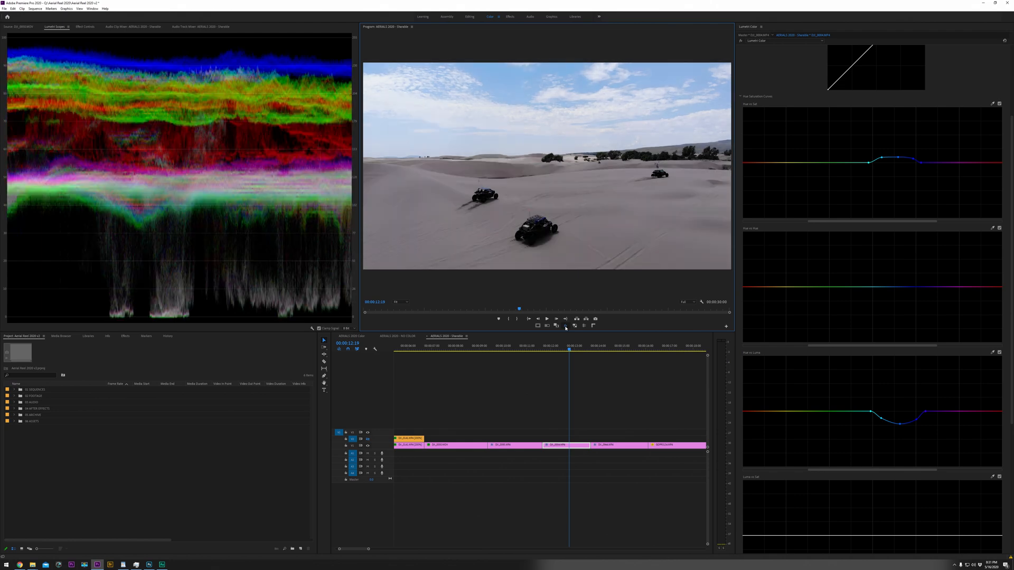
left_click(565, 325)
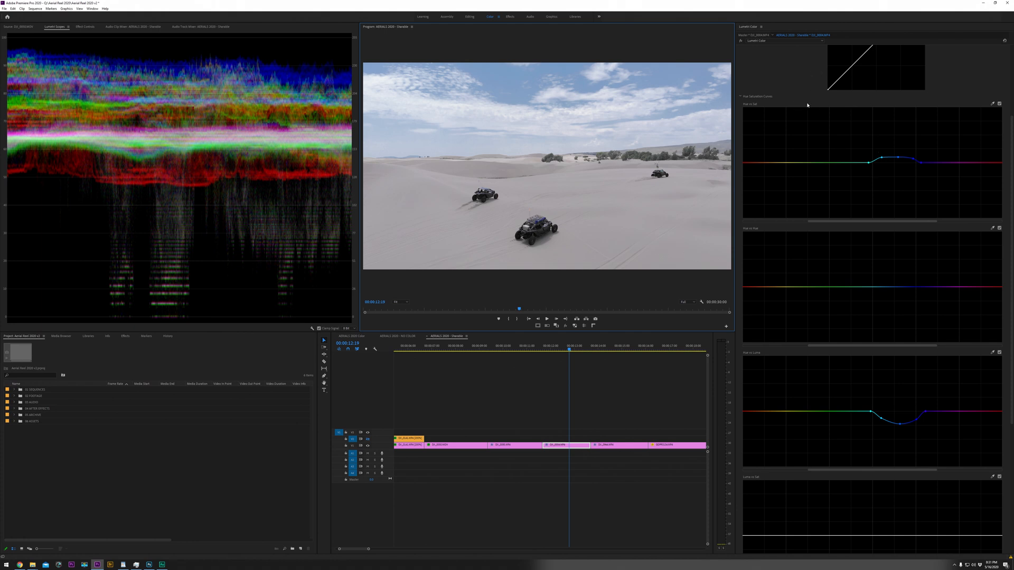
Put away the curves, sample the sky's blue as the HSL Secondary key colour and show the key as a Color/Gray mask
left_click(742, 97)
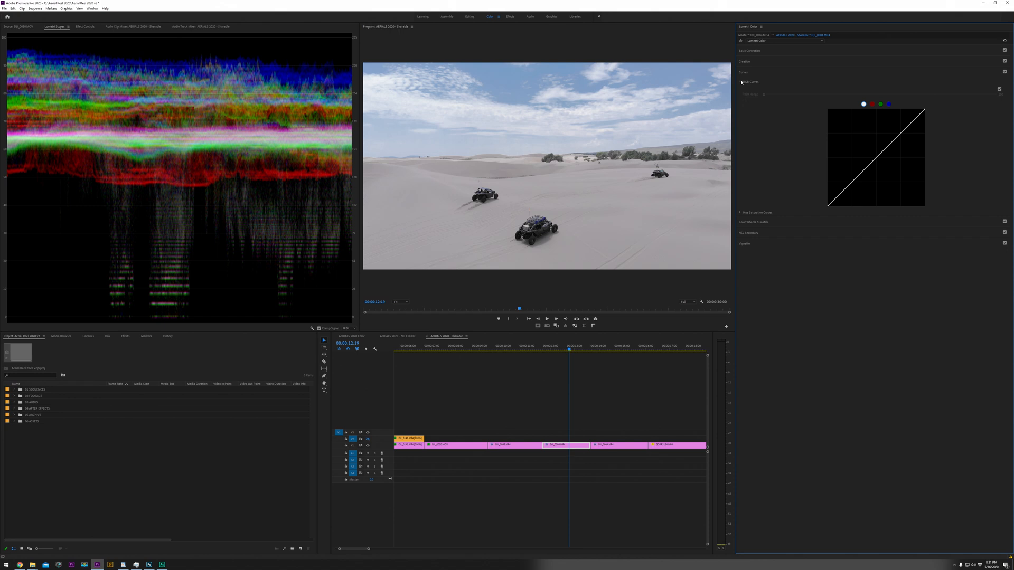
left_click(740, 82)
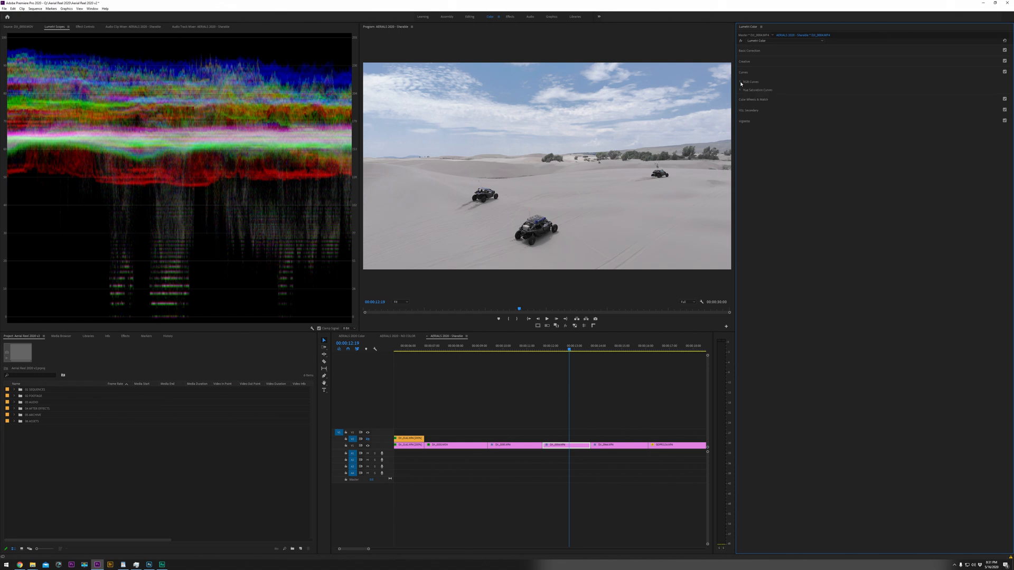
left_click(770, 111)
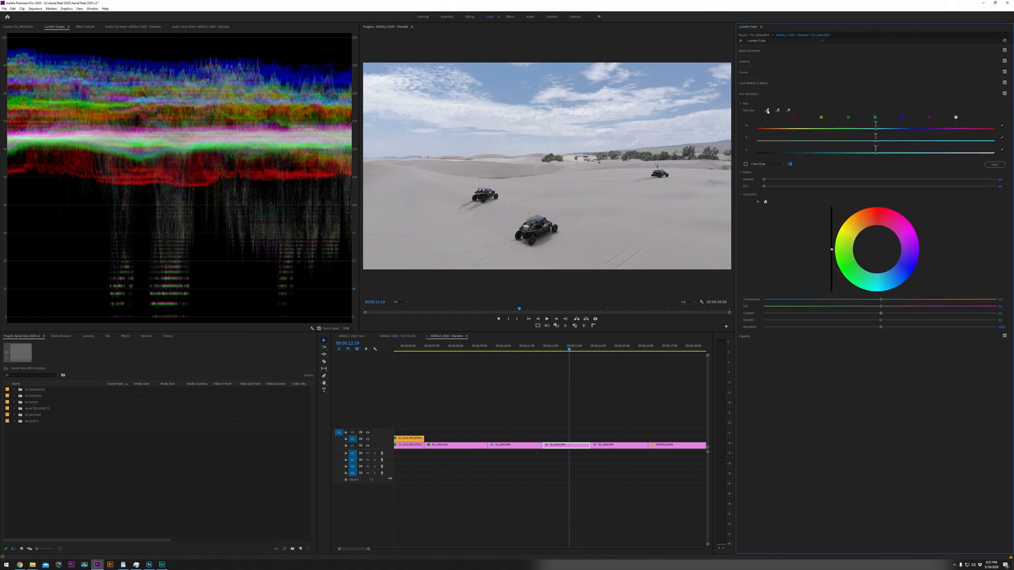
left_click(767, 111)
left_click(723, 105)
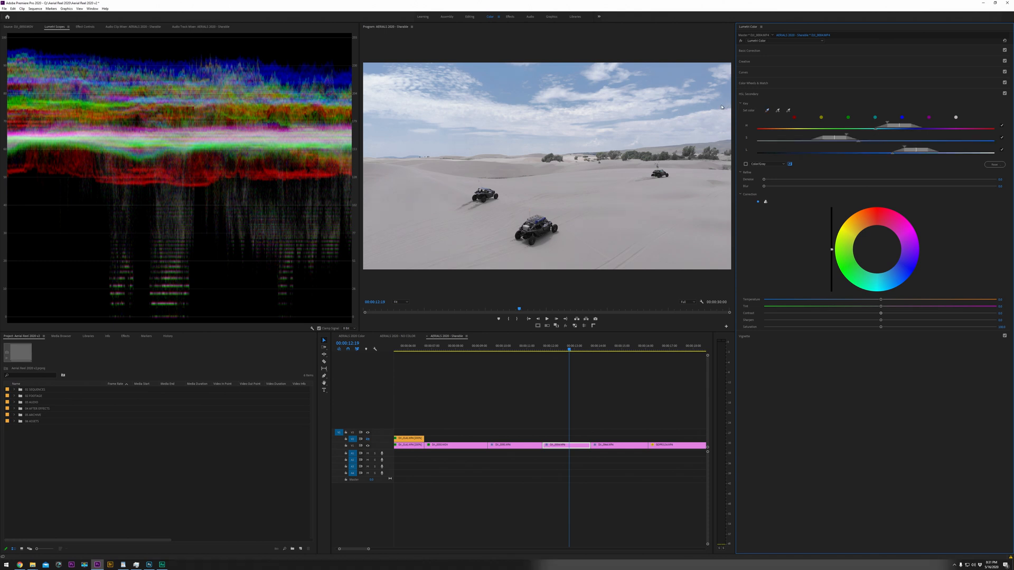
left_click(745, 164)
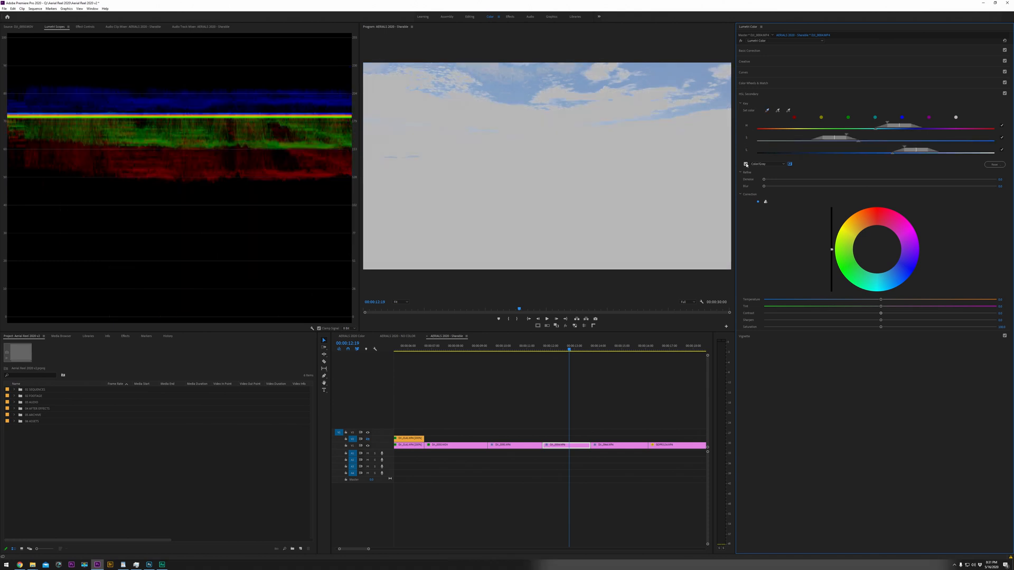
Widen the key's hue, saturation and luma ranges, add the pale sky near the horizon, and compare with the ungraded clip
left_click_drag(846, 137, 913, 153)
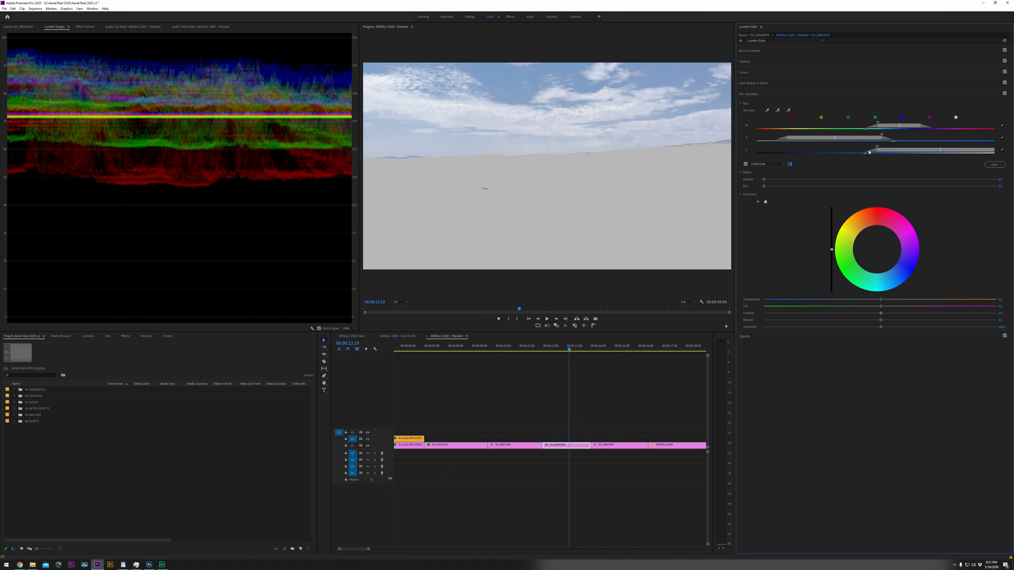
mouse_move(877, 148)
left_mouse_down()
mouse_move(864, 150)
mouse_move(882, 142)
left_mouse_up()
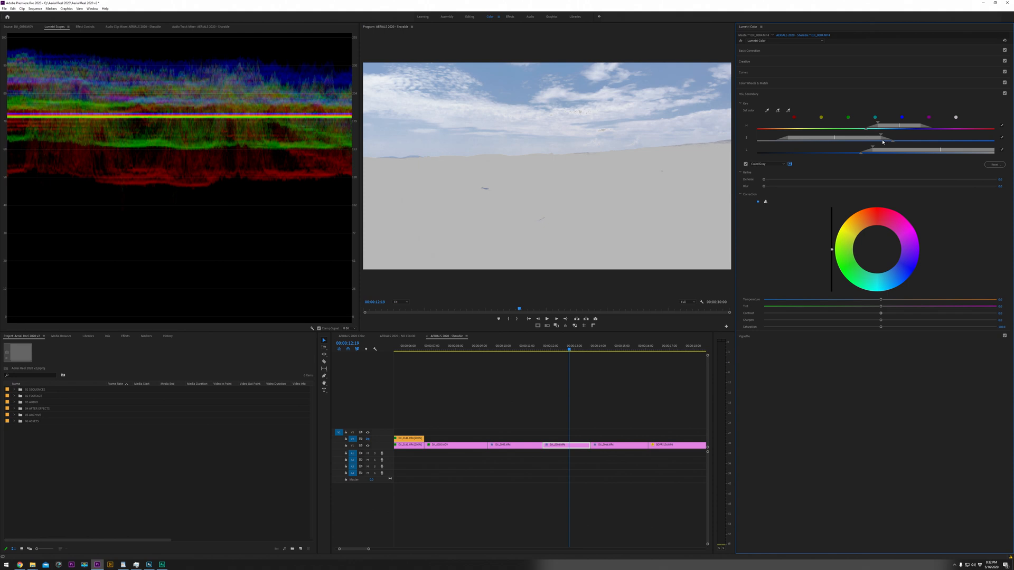
left_click(777, 110)
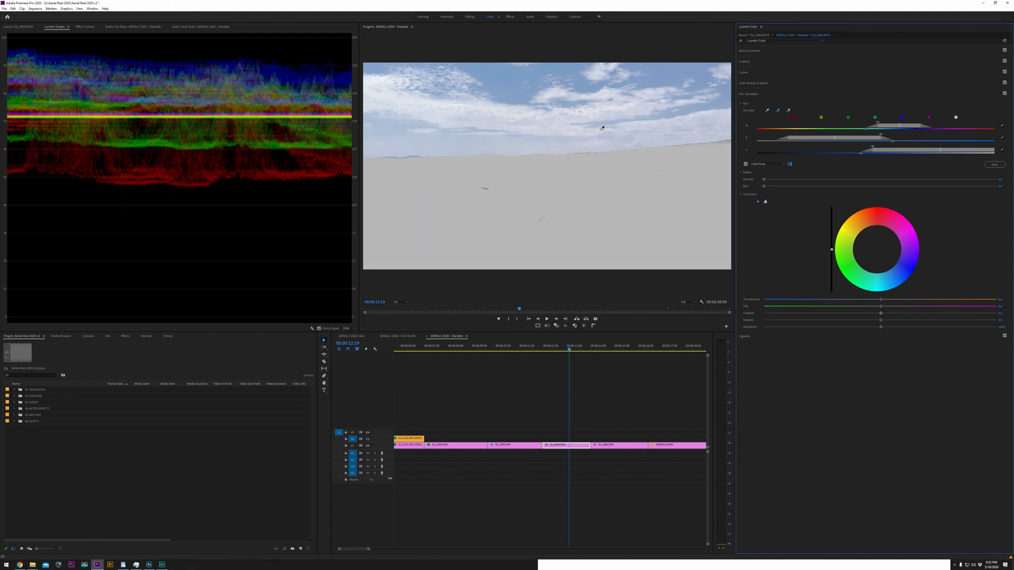
left_click(602, 132)
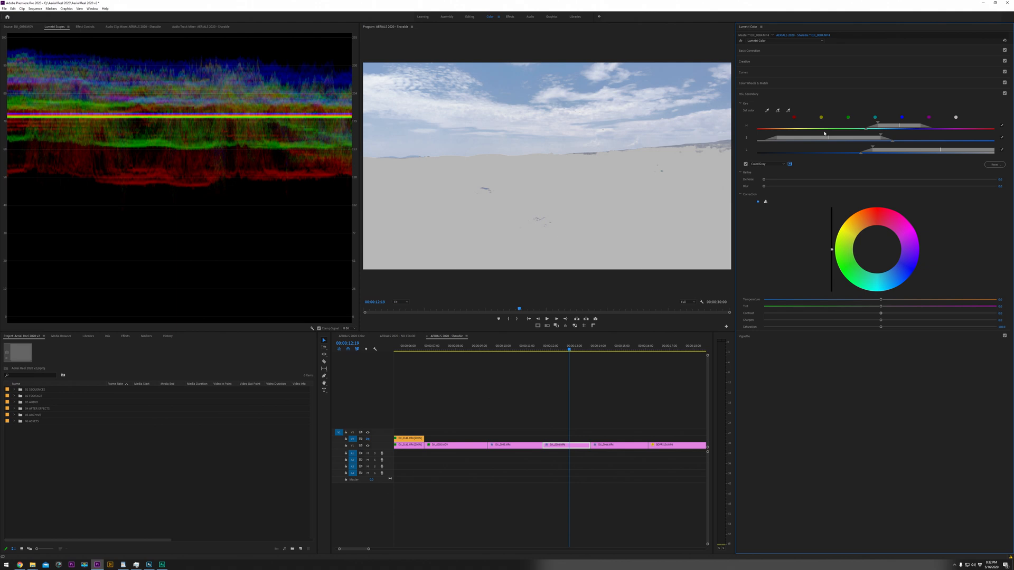
left_click(777, 111)
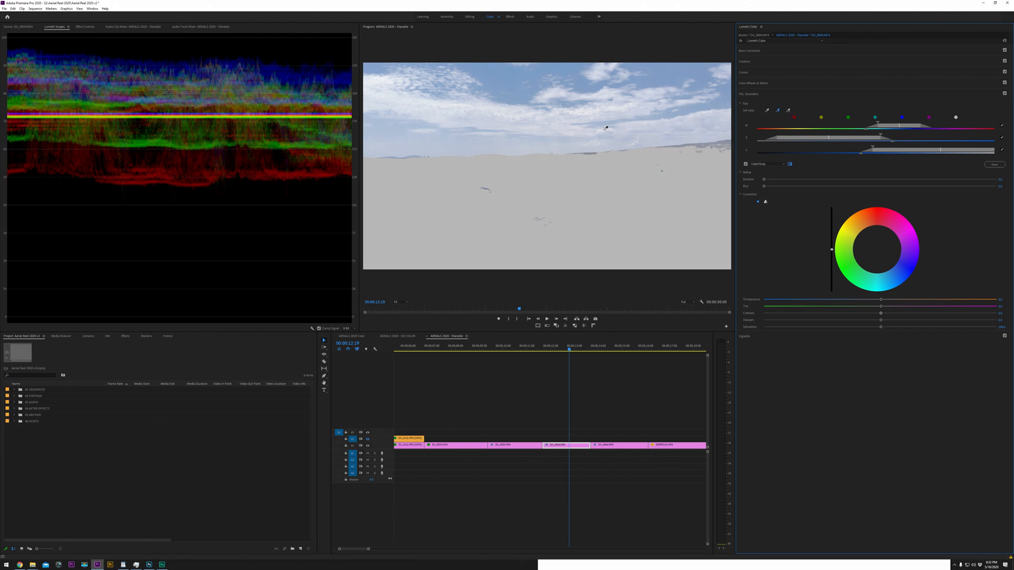
left_click(605, 131)
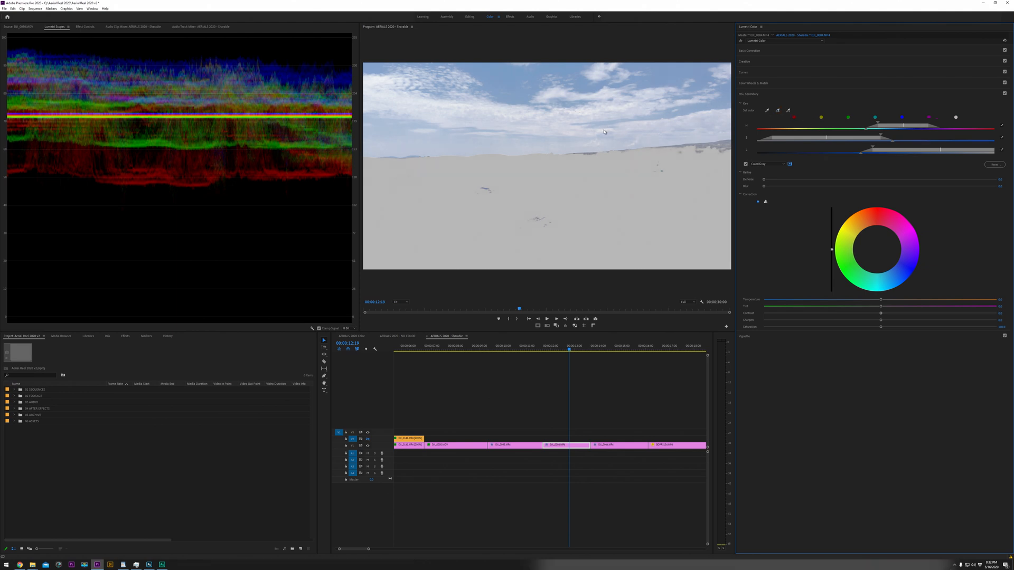
left_click(565, 325)
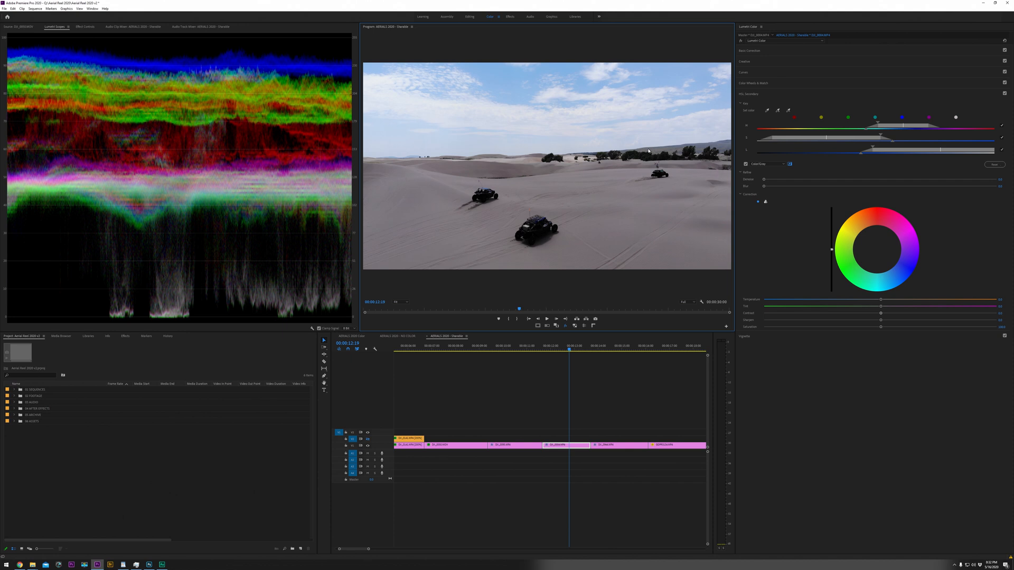
left_click(565, 326)
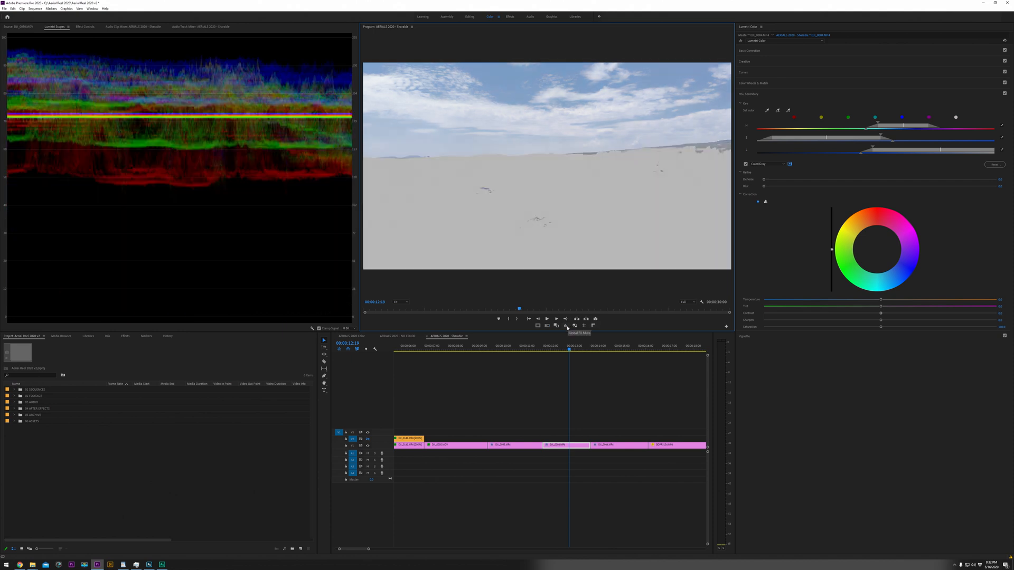
Subtract the distant hills along the horizon from the sky key
left_click(786, 110)
left_click(727, 146)
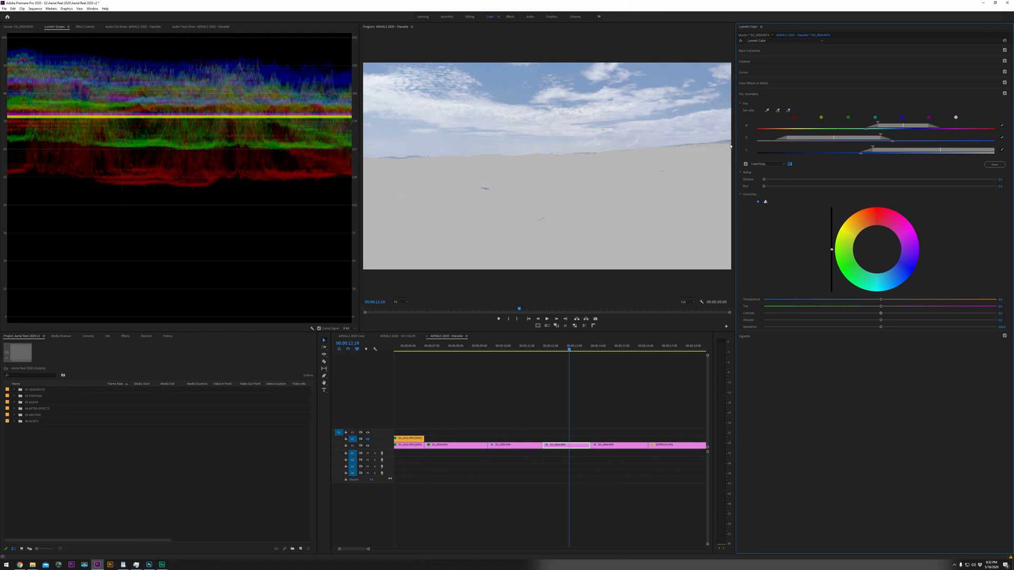
left_click(788, 111)
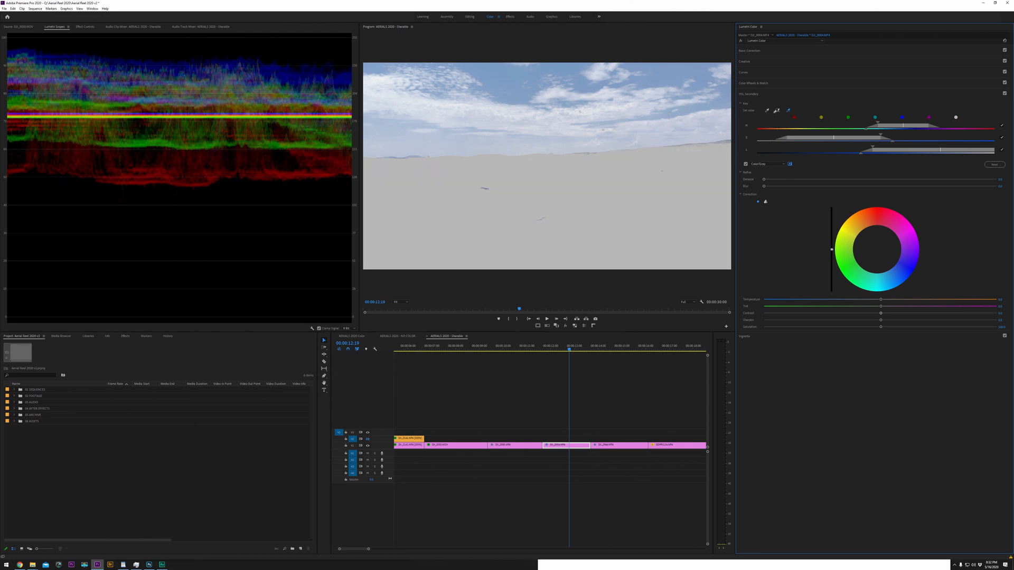
left_click(732, 140)
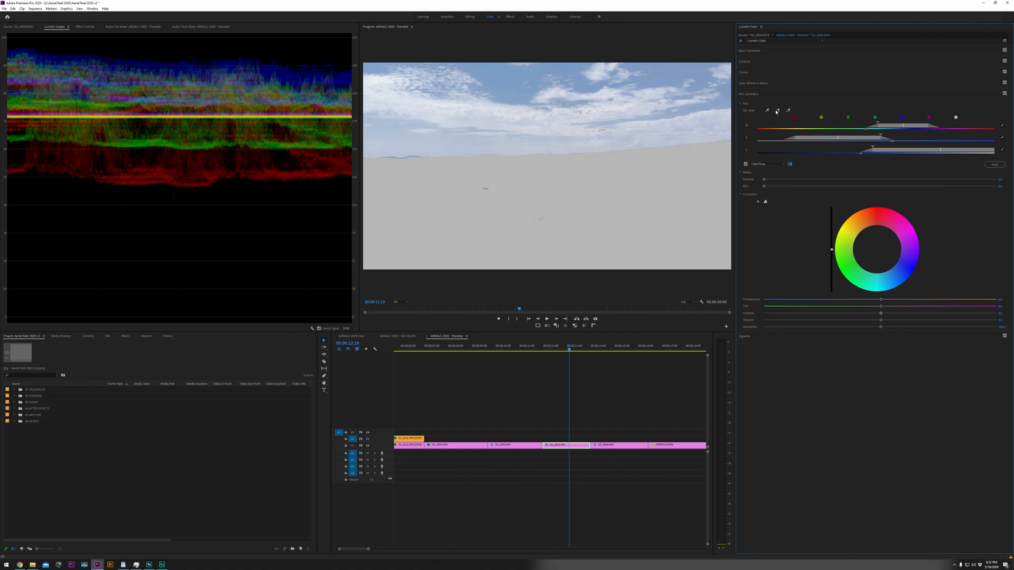
Add the pale clouds above the horizon to the sky key again and raise its Denoise to the maximum
left_click(777, 111)
left_click(605, 130)
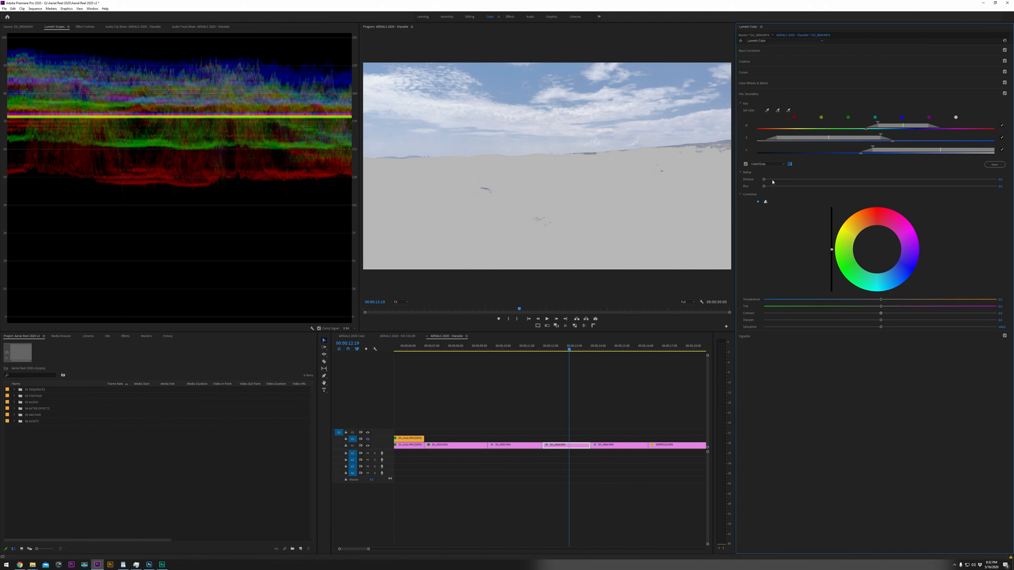
left_click(777, 111)
left_click(604, 128)
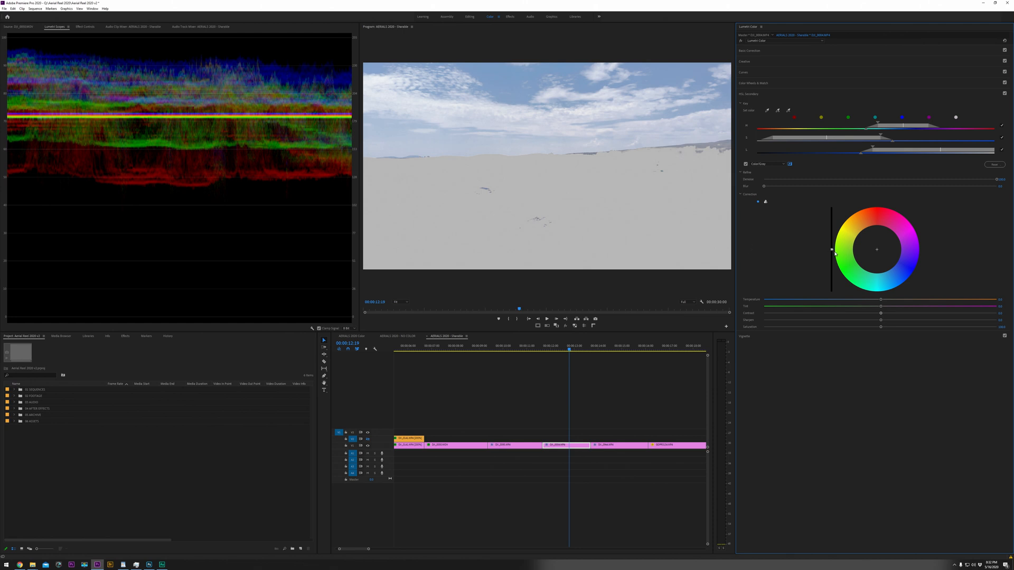
Darken the keyed sky strongly, shift its colour toward teal and raise its Contrast to the maximum
left_click_drag(831, 250, 832, 279)
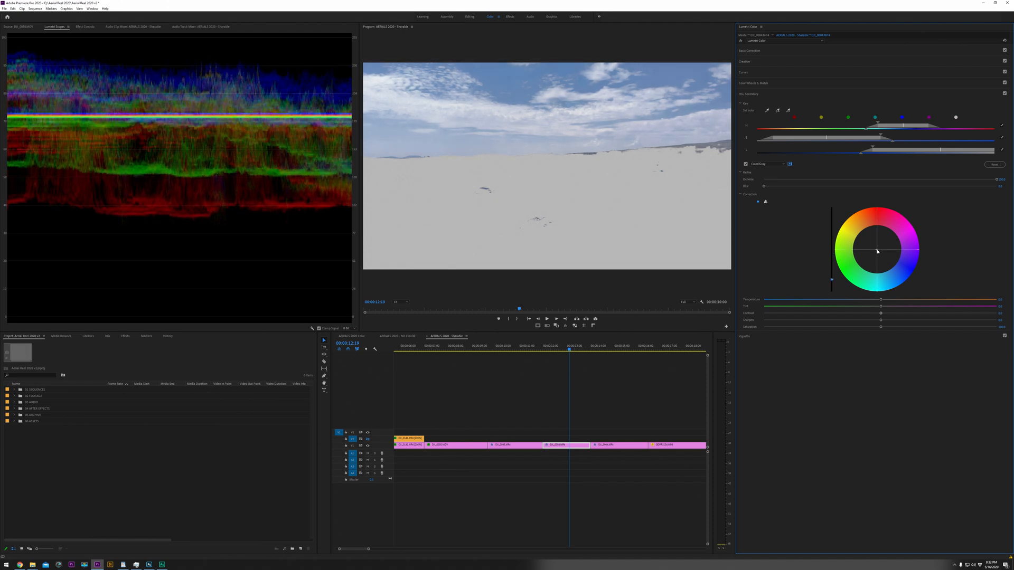
left_click_drag(879, 251, 869, 270)
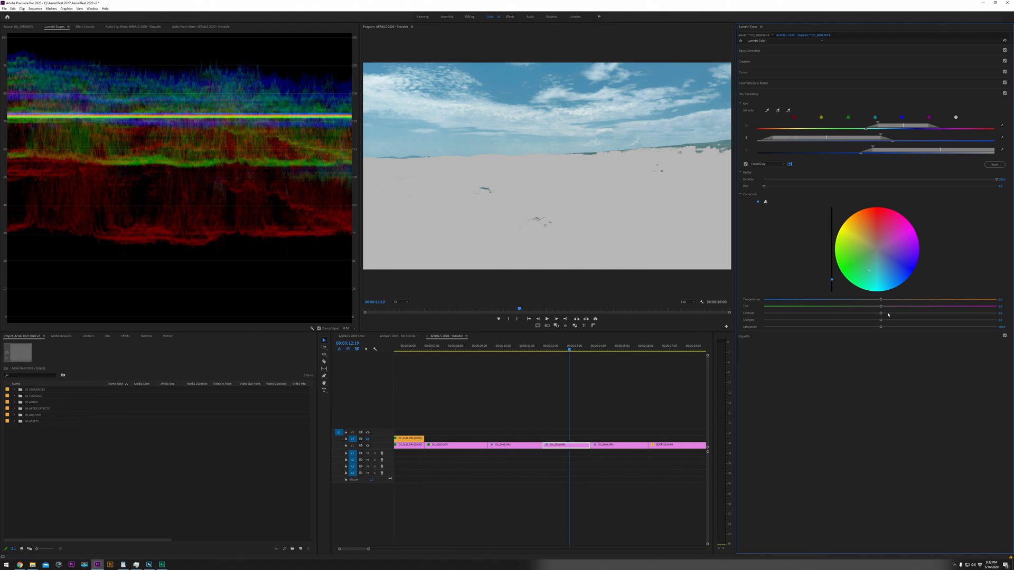
left_click_drag(894, 315, 1011, 327)
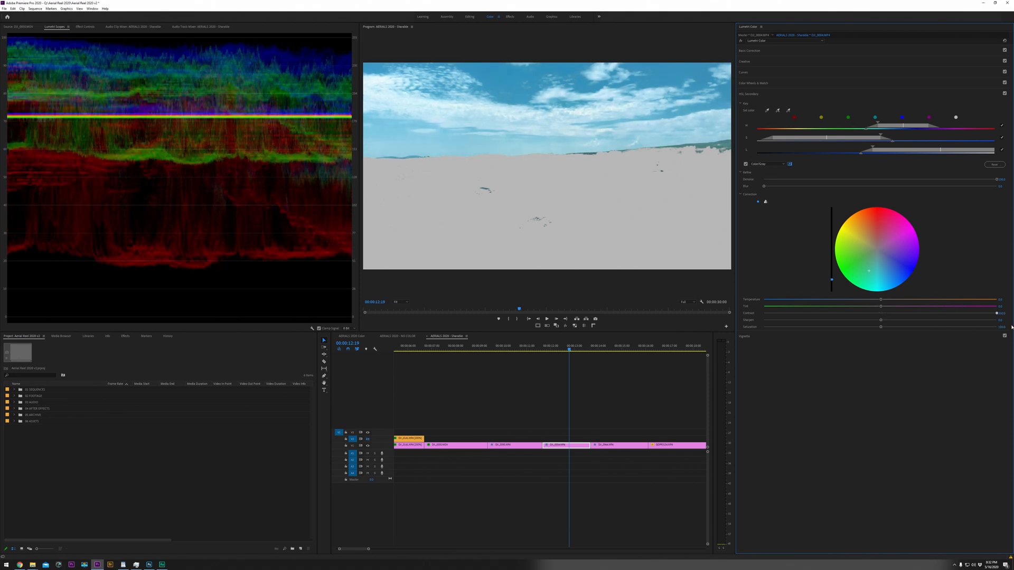
Raise the sky key's Blur to the maximum while viewing the mask, and switch the mask view off
left_click(746, 165)
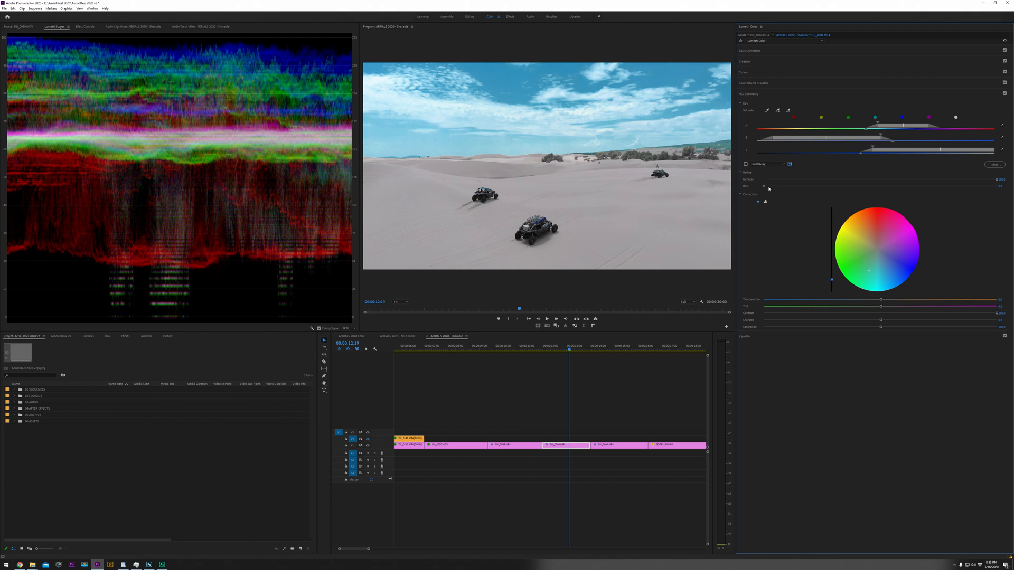
left_click_drag(769, 189, 907, 196)
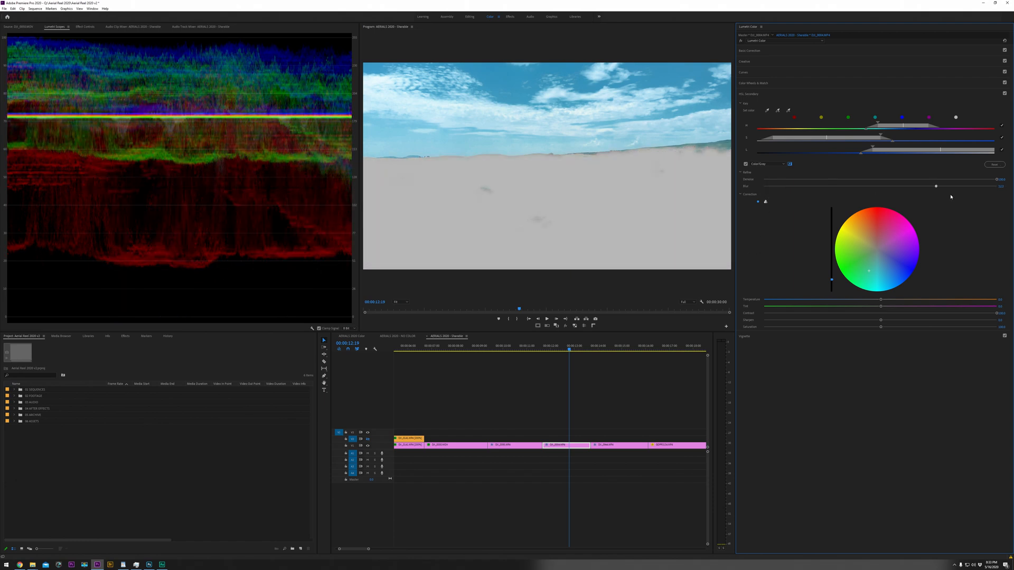
left_click(746, 164)
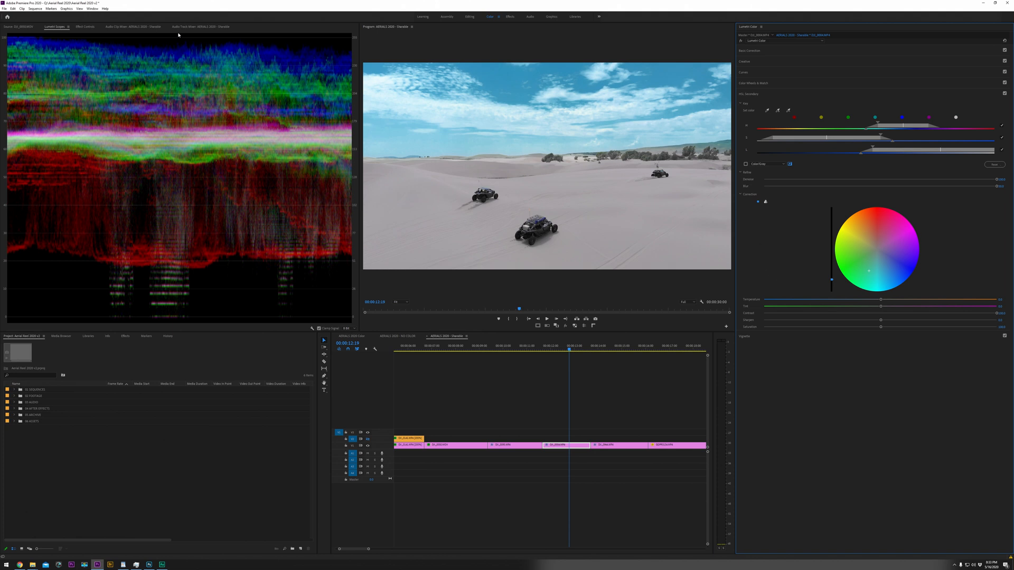
Compare the dune shot with and without the second Lumetri Color effect, leaving the effect enabled
left_click(84, 26)
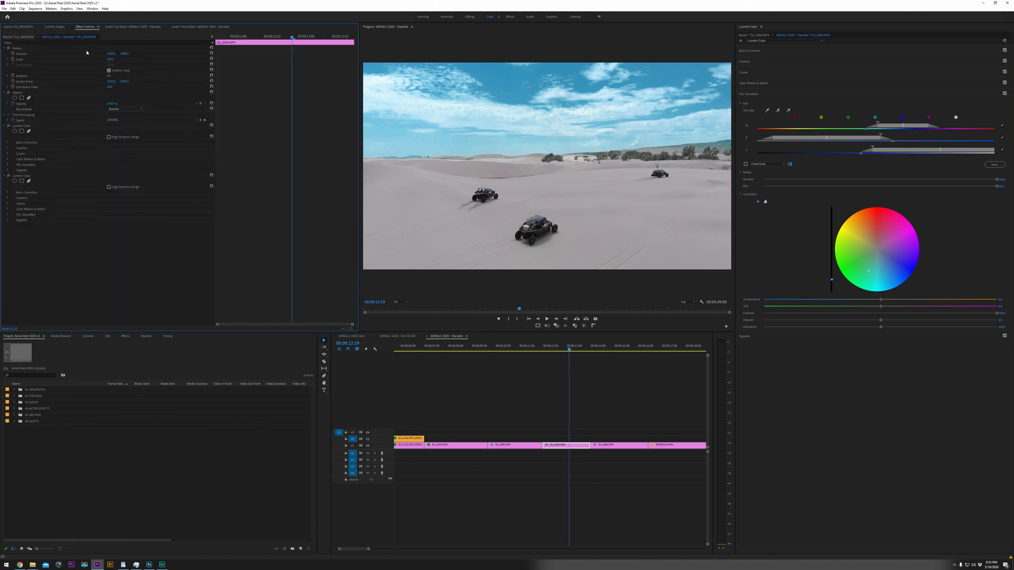
left_click(9, 176)
left_click(8, 176)
left_click(9, 176)
left_click(9, 176)
left_click(8, 176)
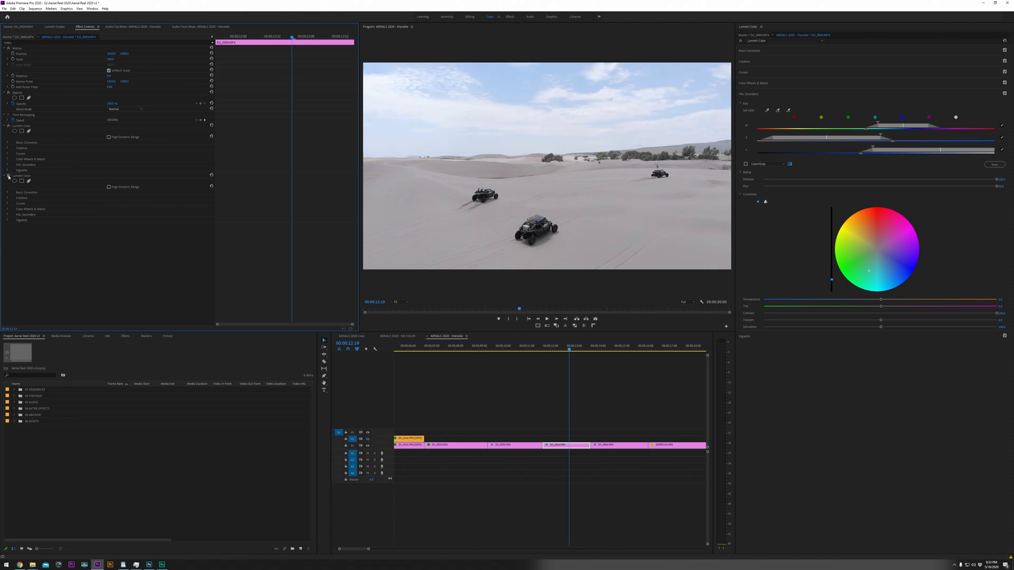
left_click(8, 176)
left_click(9, 176)
left_click(9, 176)
left_click(9, 176)
left_click(9, 176)
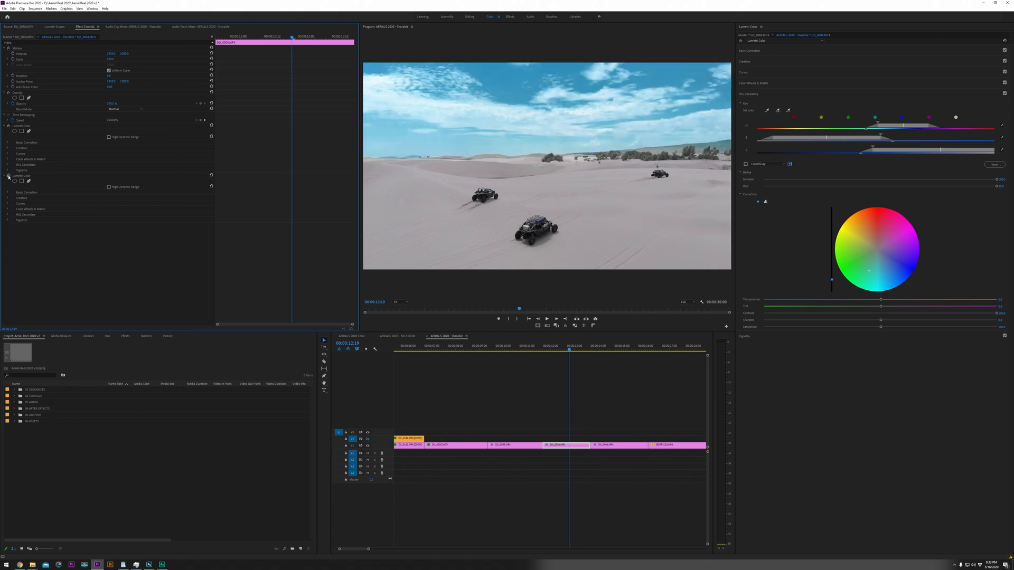
Reduce the sky key's Blur to about a tenth of its range and magnify the program preview to 50%
left_click_drag(822, 186, 790, 191)
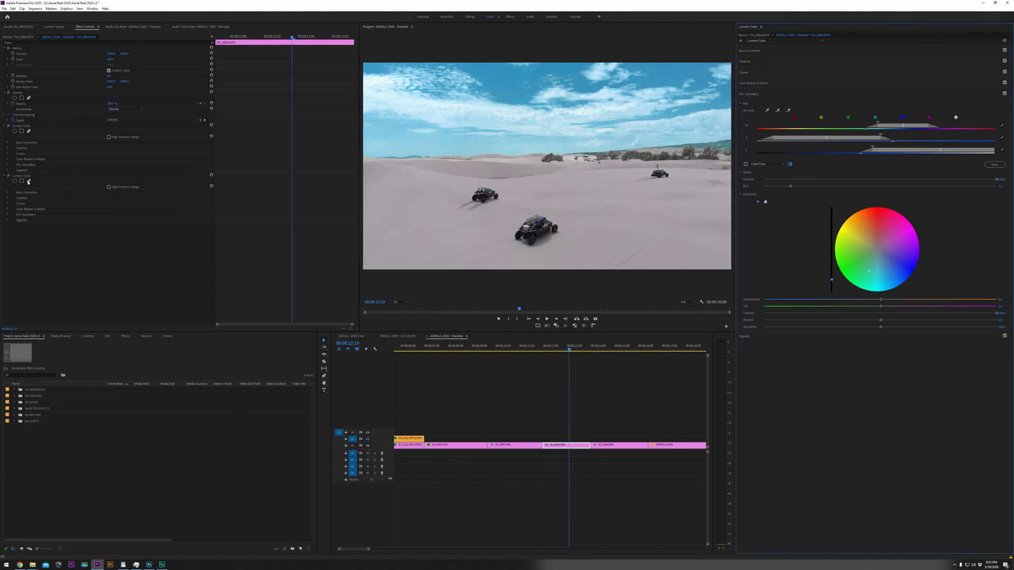
left_click(402, 302)
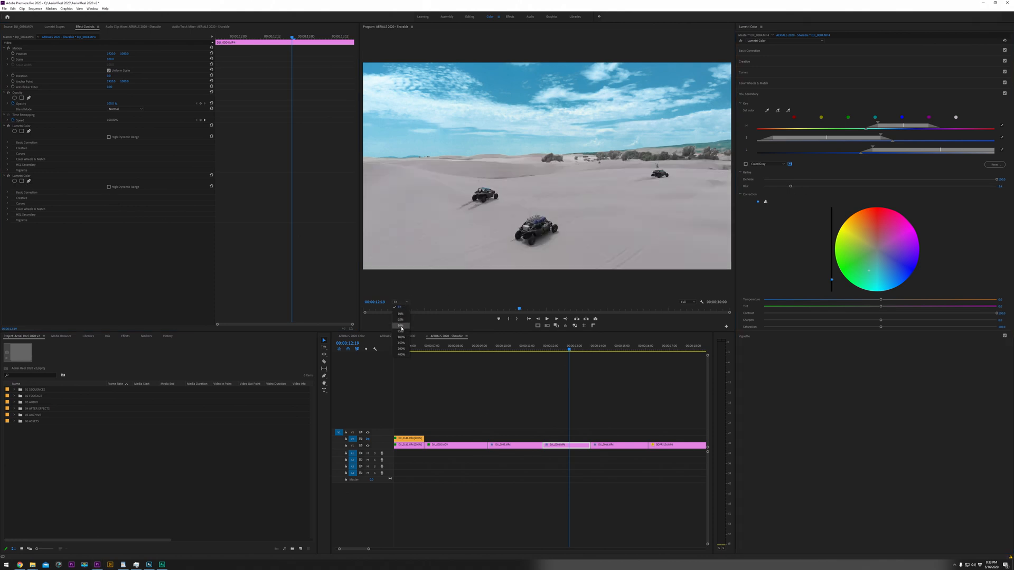
left_click(401, 326)
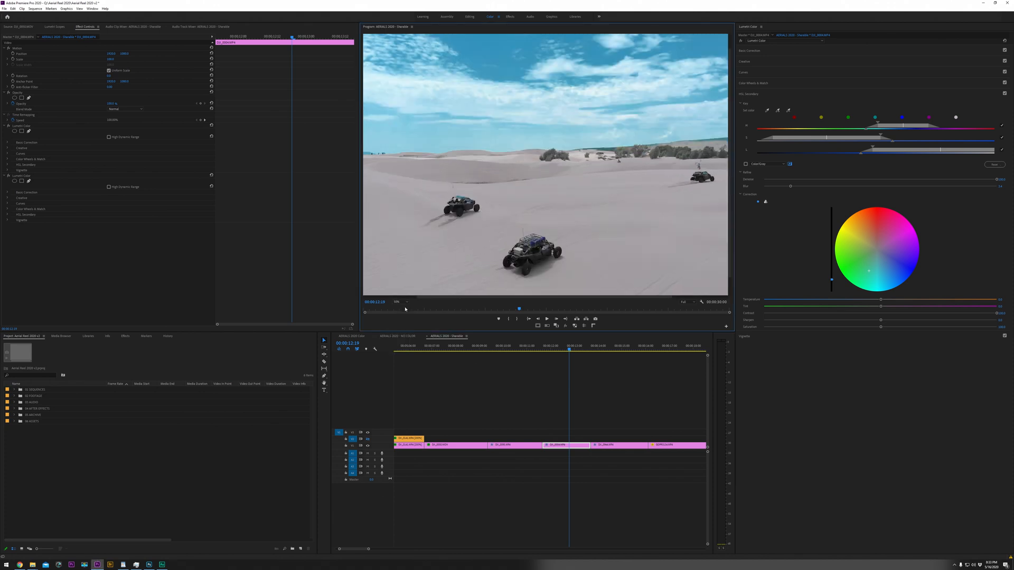
Add a rectangular mask to the second Lumetri Color effect and stretch its corners beyond the frame, with the lower edge along the dune horizon
left_click(399, 303)
left_click(400, 320)
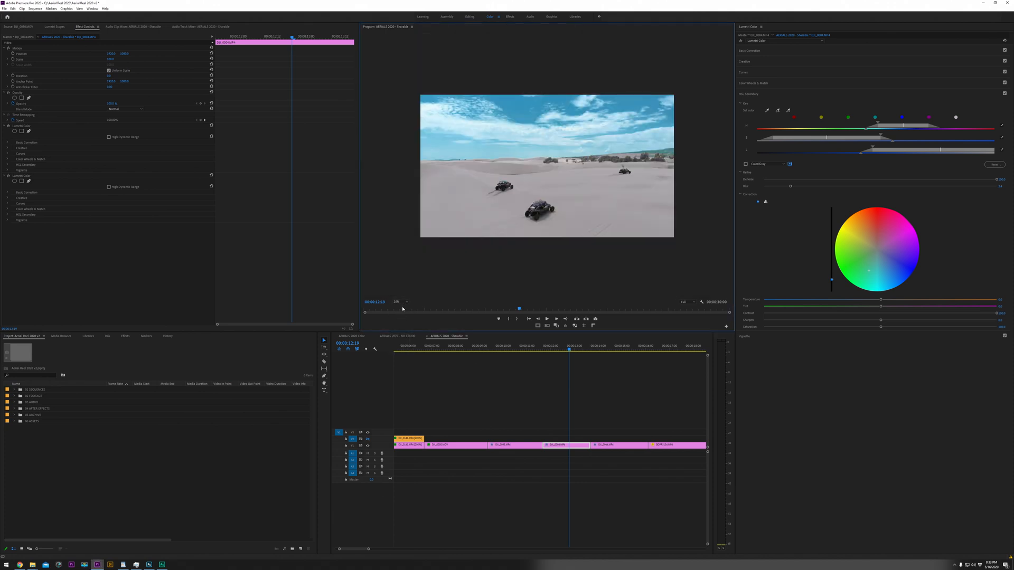
left_click(21, 181)
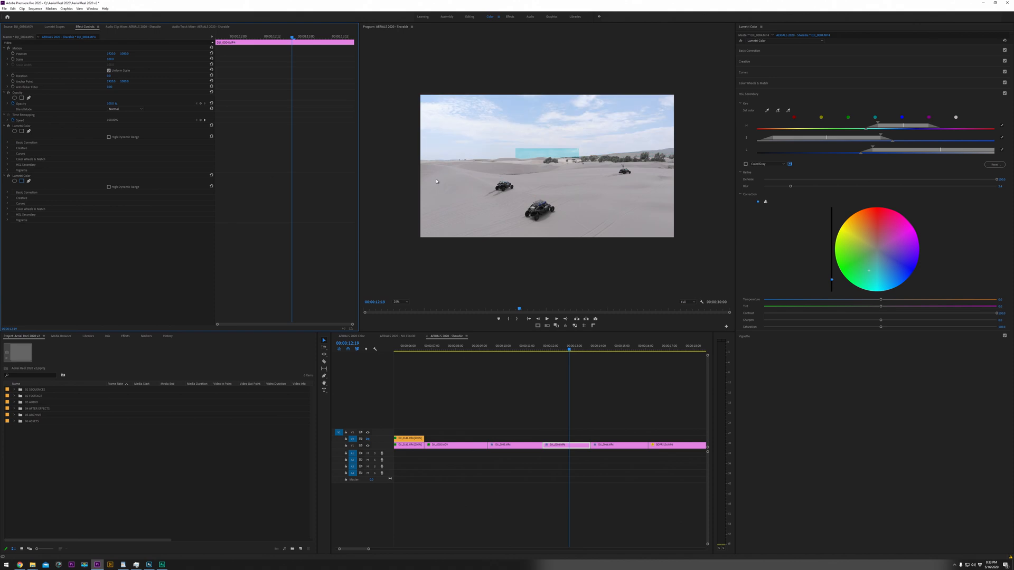
left_click_drag(530, 158, 681, 149)
left_click_drag(456, 87, 700, 58)
left_click_drag(392, 125, 380, 163)
left_click_drag(379, 166, 378, 164)
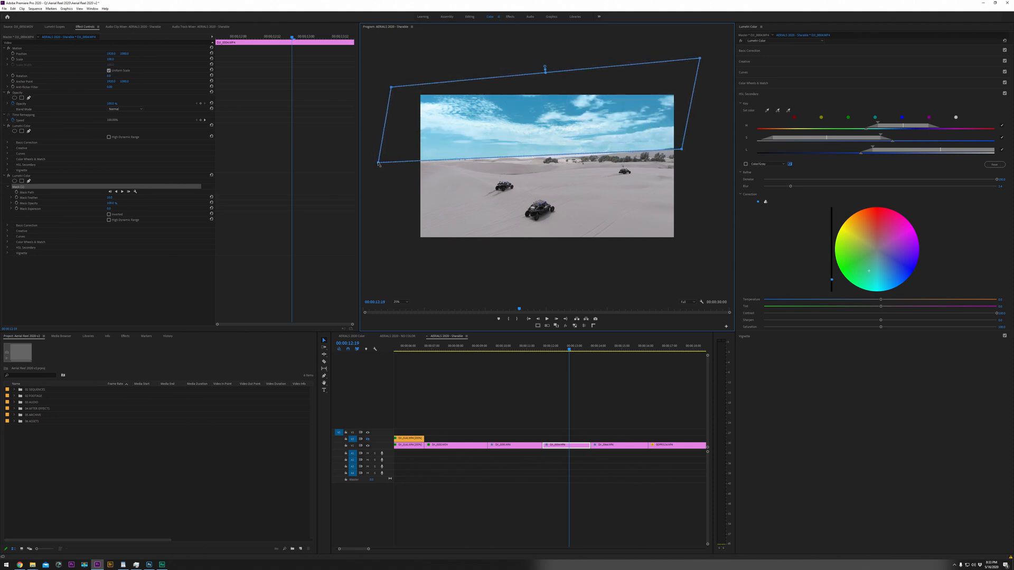
left_click_drag(392, 89, 384, 77)
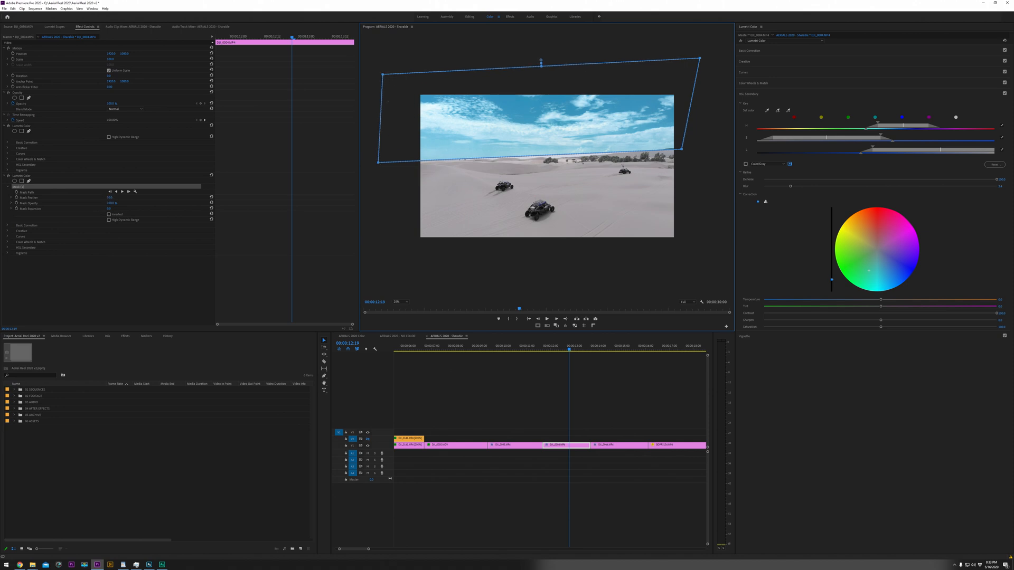
Increase the sky mask's Feather and lower its Expansion below zero, and deselect the clip
left_click_drag(109, 197, 167, 198)
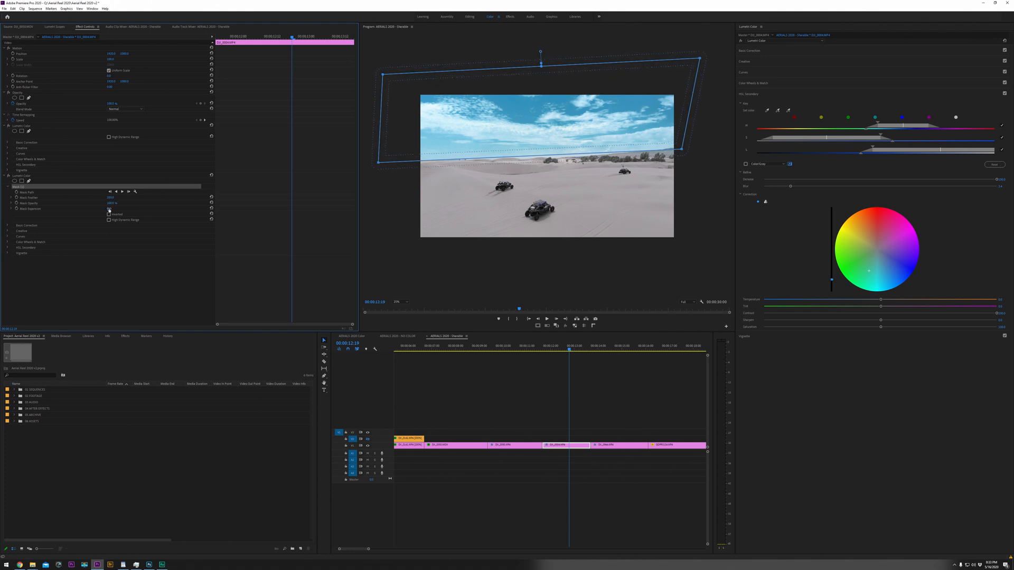
left_click_drag(109, 208, 90, 208)
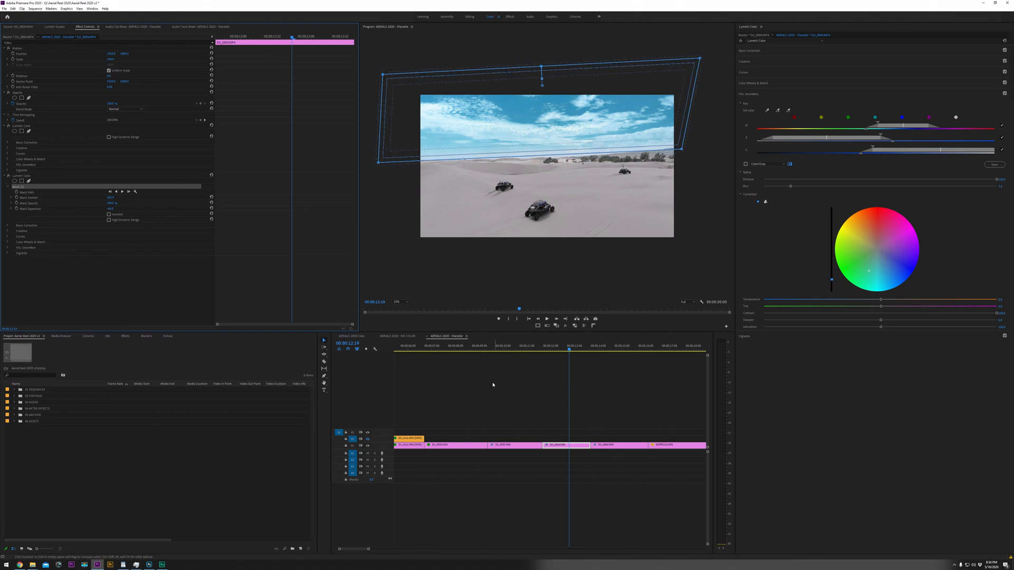
left_click(516, 385)
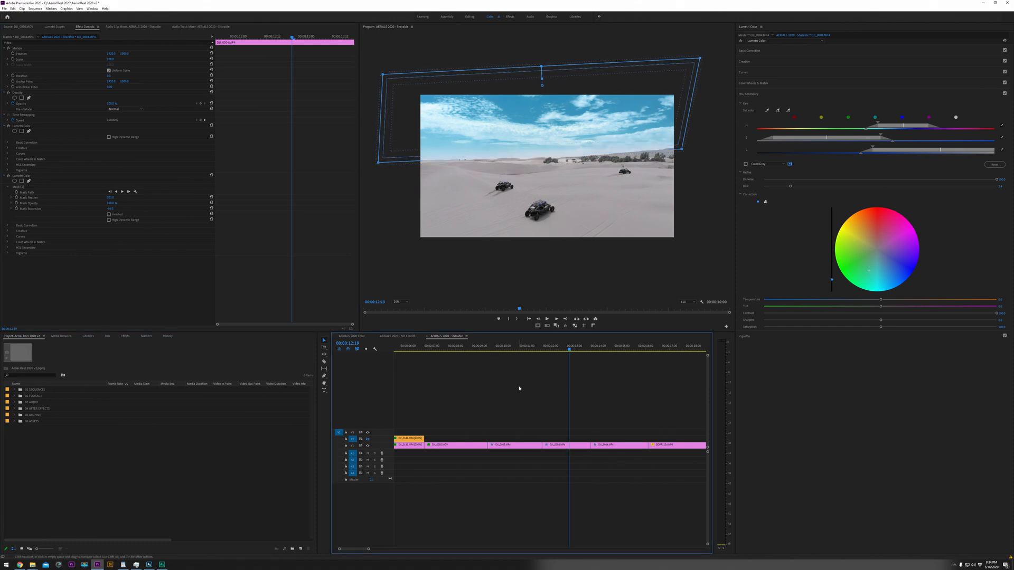
Fit the program preview, view the masked sky full screen, and compare the dune shot with and without its effects
left_click(399, 302)
left_click(400, 309)
key("ctrl+grave")
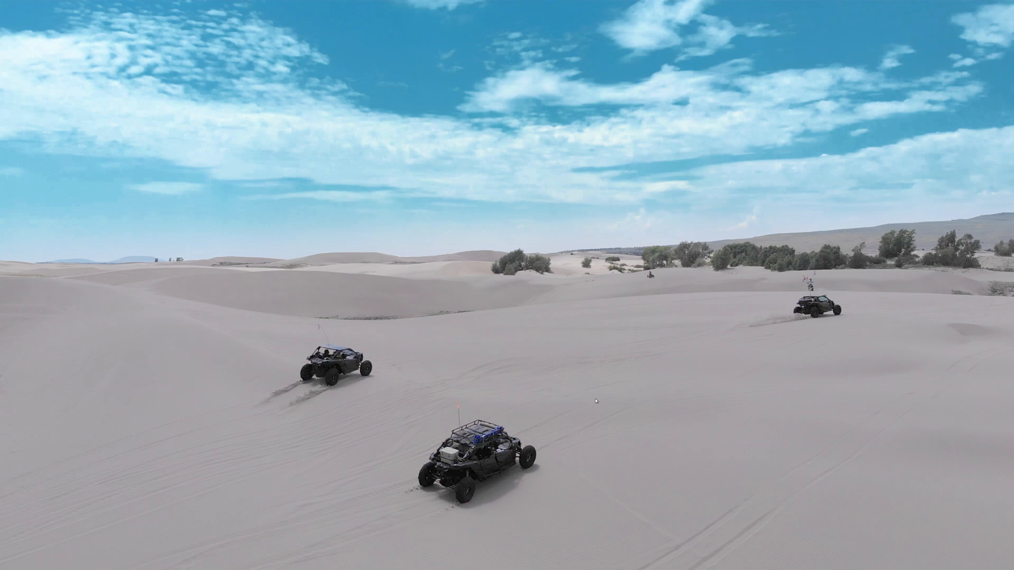
key("ctrl+grave")
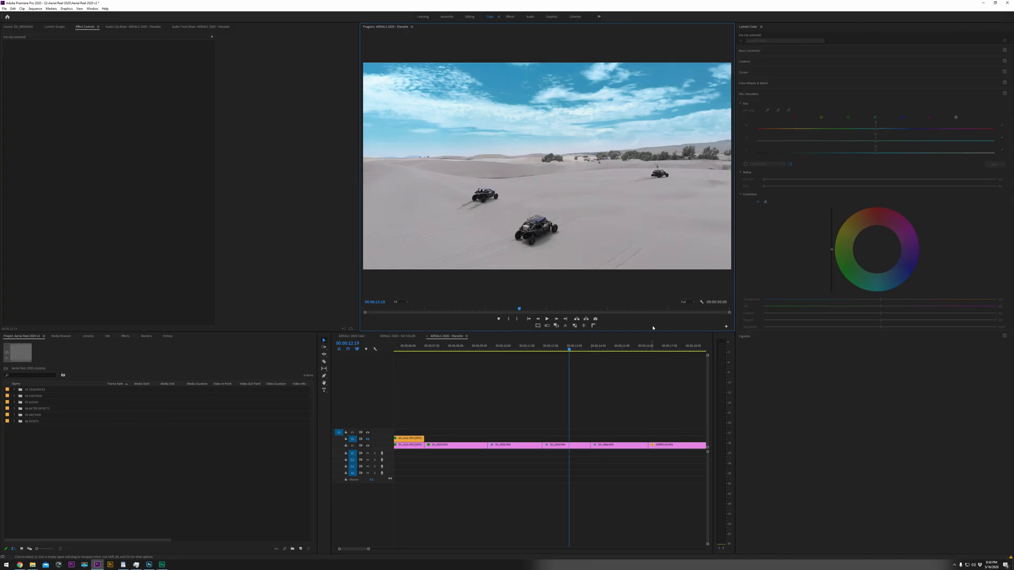
left_click(565, 326)
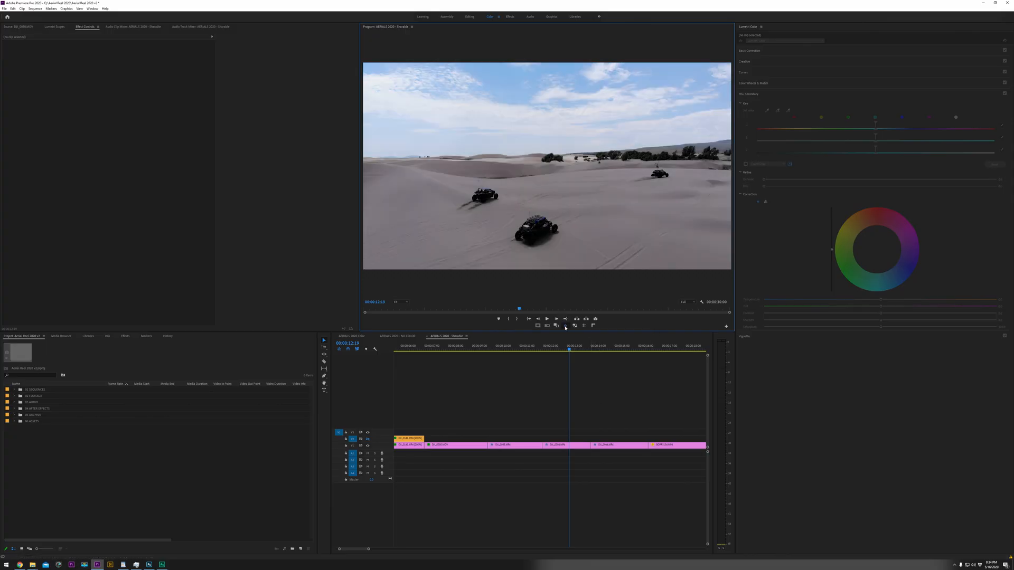
left_click(565, 327)
Add a third Lumetri Color effect to the dune clip
left_click(557, 445)
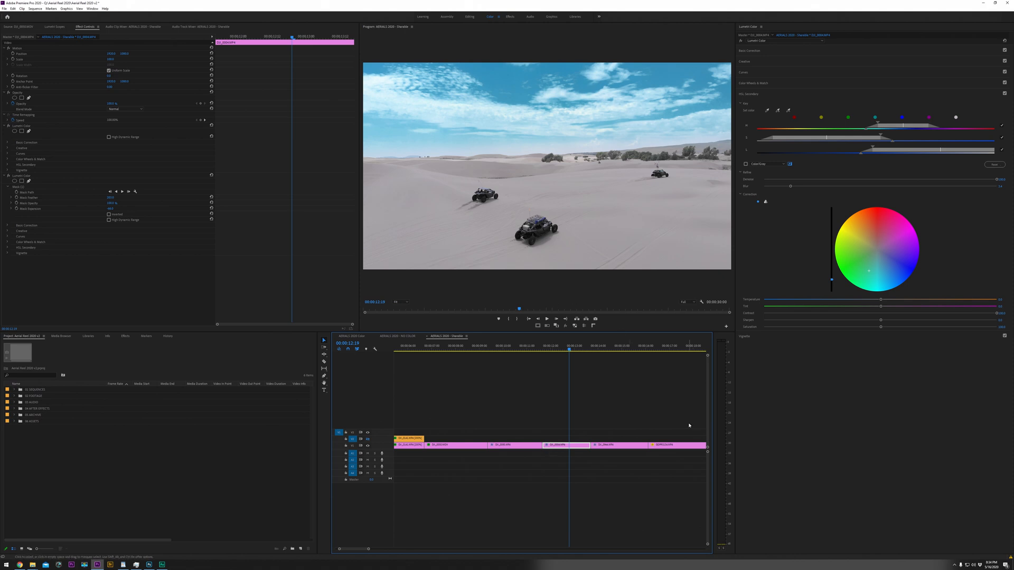
left_click(784, 41)
left_click(769, 62)
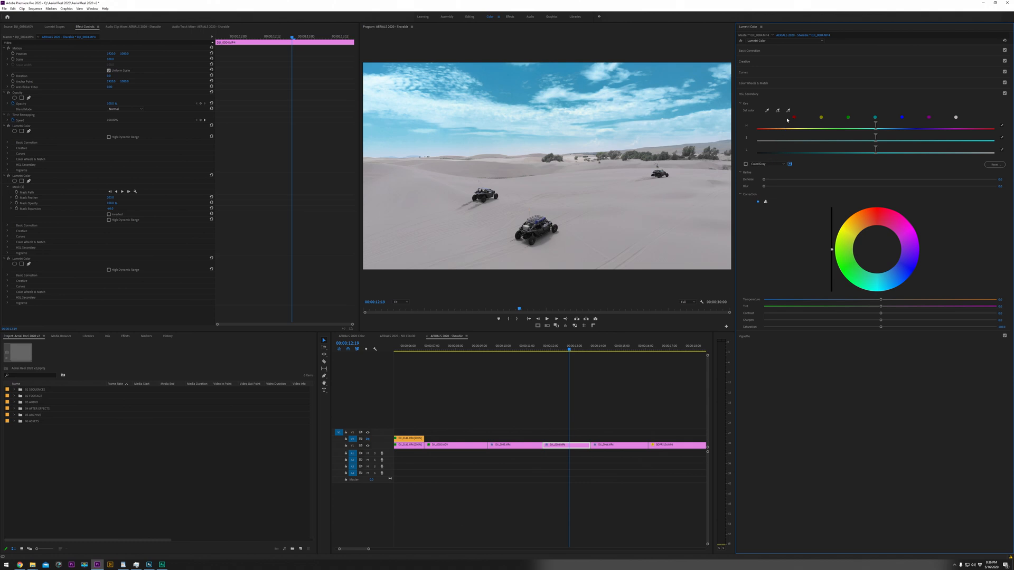
Try to key the sand from the yellow preset with its hue range shifted toward orange, checking the mask view
left_click(820, 117)
left_click(745, 164)
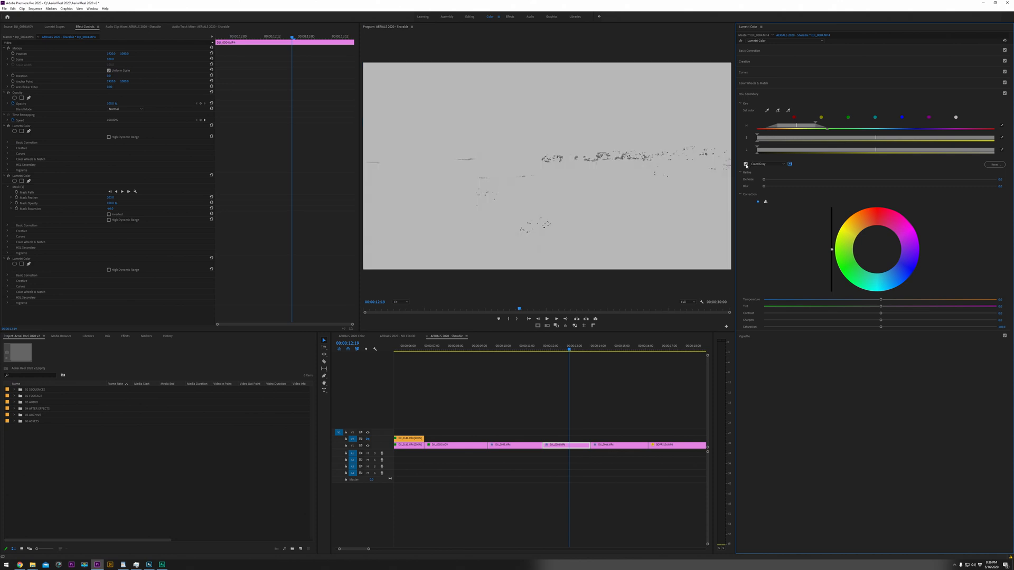
left_click(745, 164)
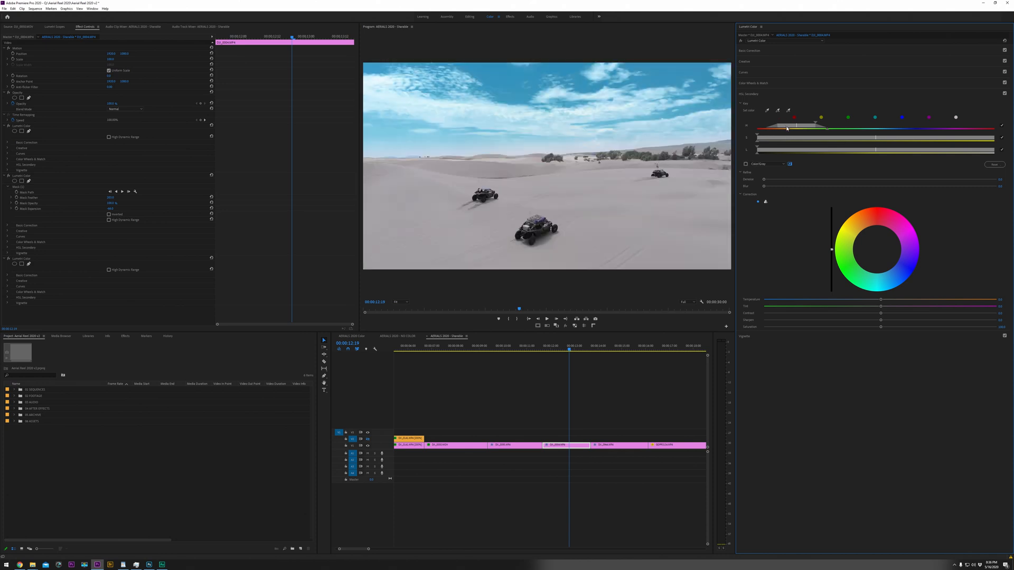
left_click_drag(787, 128, 769, 128)
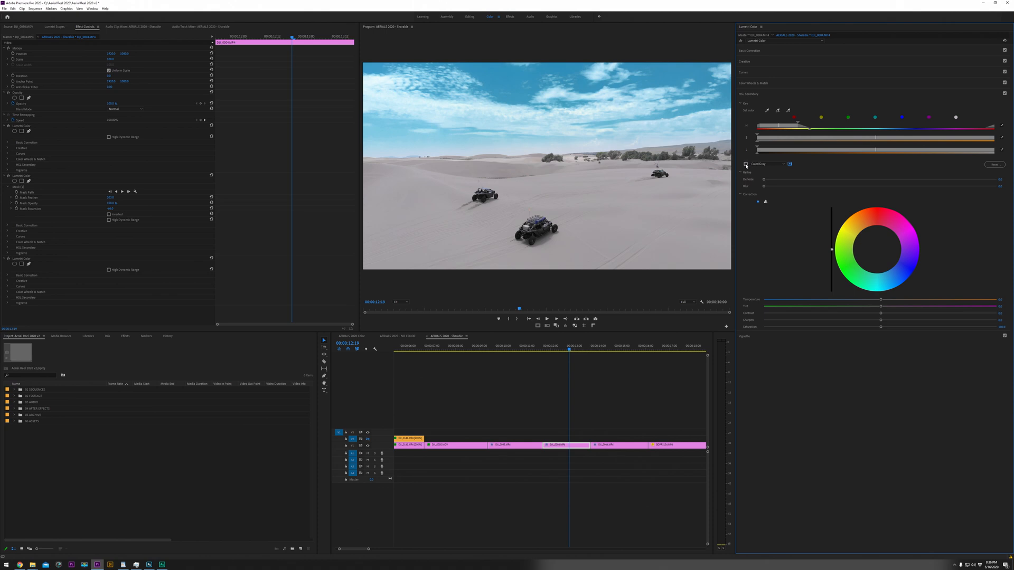
left_click(746, 164)
left_click(745, 164)
Key the sand from a sampled dune colour and widen its hue, saturation and luminance ranges until the mask covers the dunes
left_click(745, 164)
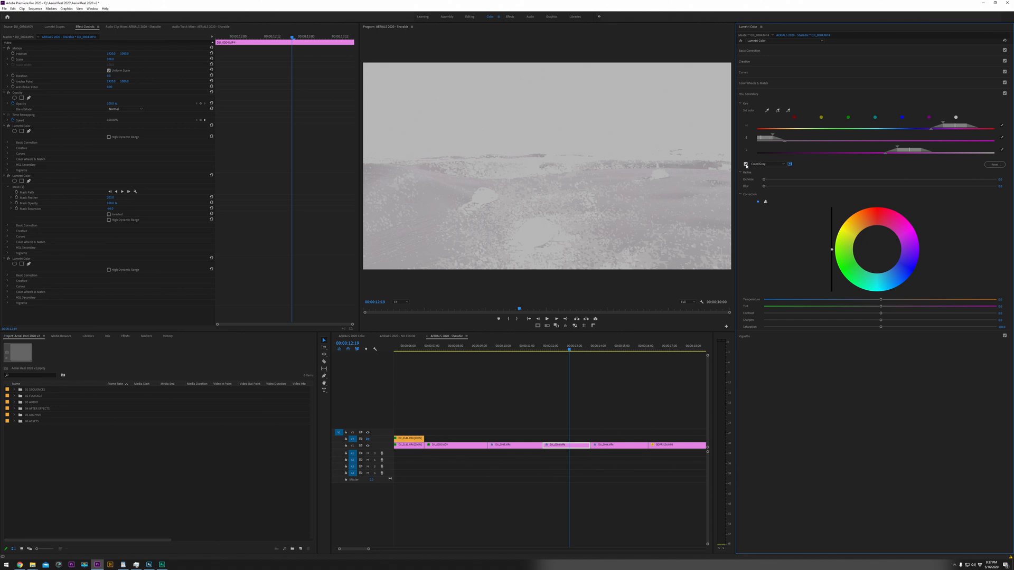
left_click_drag(775, 137, 783, 136)
left_click_drag(896, 149, 873, 154)
left_click_drag(925, 125, 858, 144)
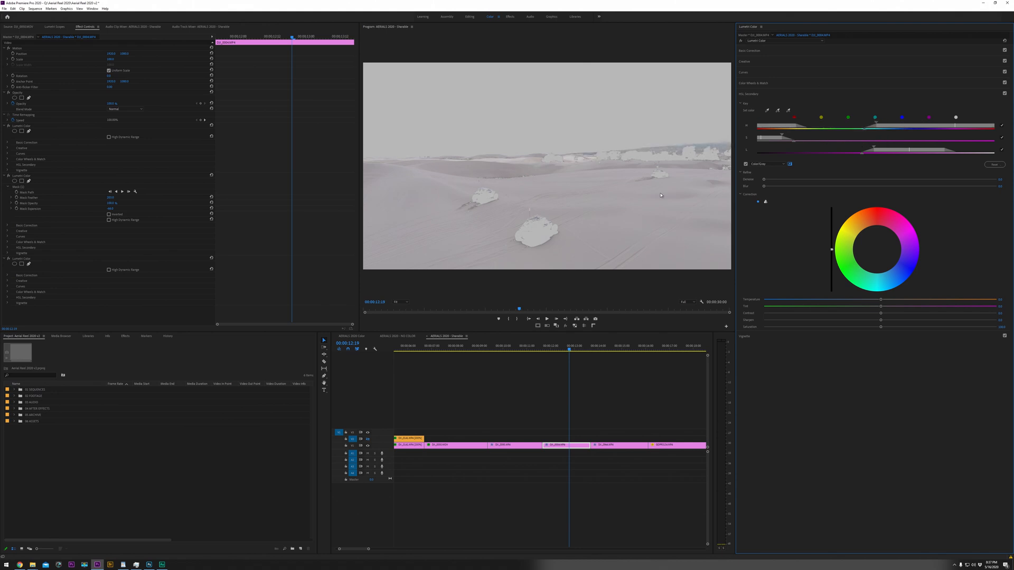
mouse_move(779, 136)
left_mouse_down()
mouse_move(813, 140)
mouse_move(798, 142)
left_mouse_up()
left_click_drag(882, 127, 890, 127)
Raise the sand key's Denoise past half its range, add slight Blur, and switch the mask view off after a full-screen check
left_click_drag(771, 180, 775, 181)
left_click(800, 187)
key("ctrl+grave")
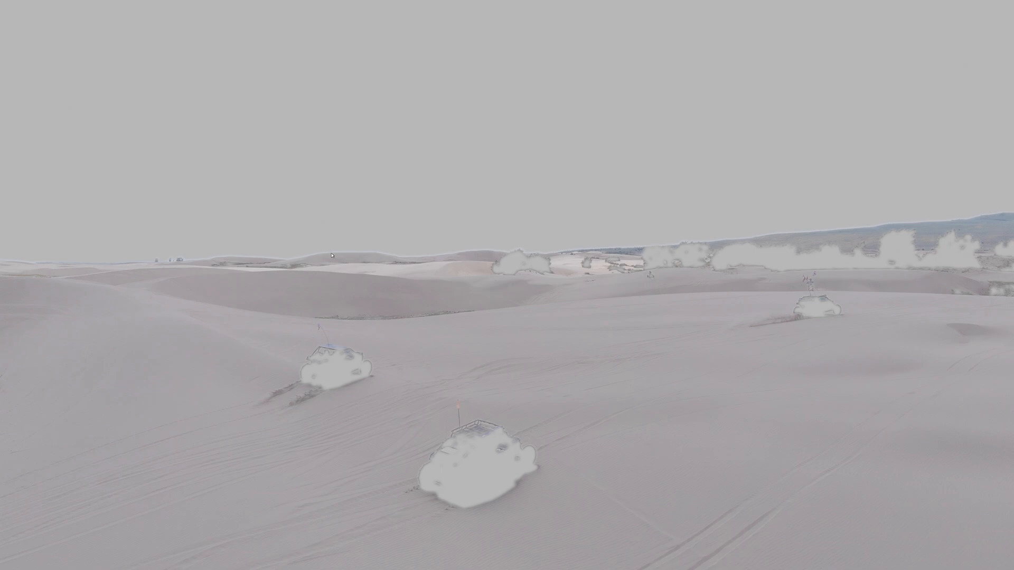
key("ctrl+grave")
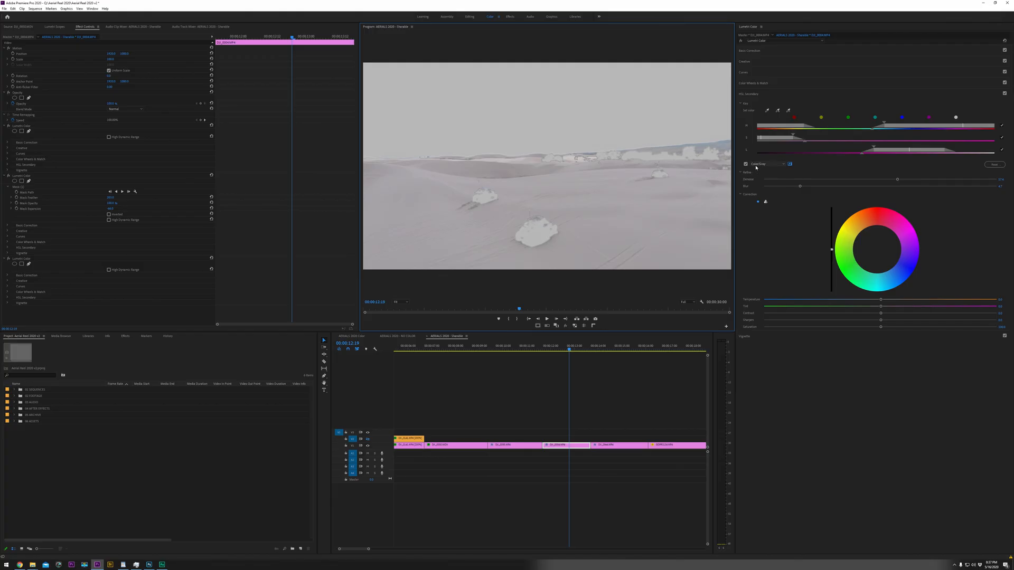
left_click(746, 164)
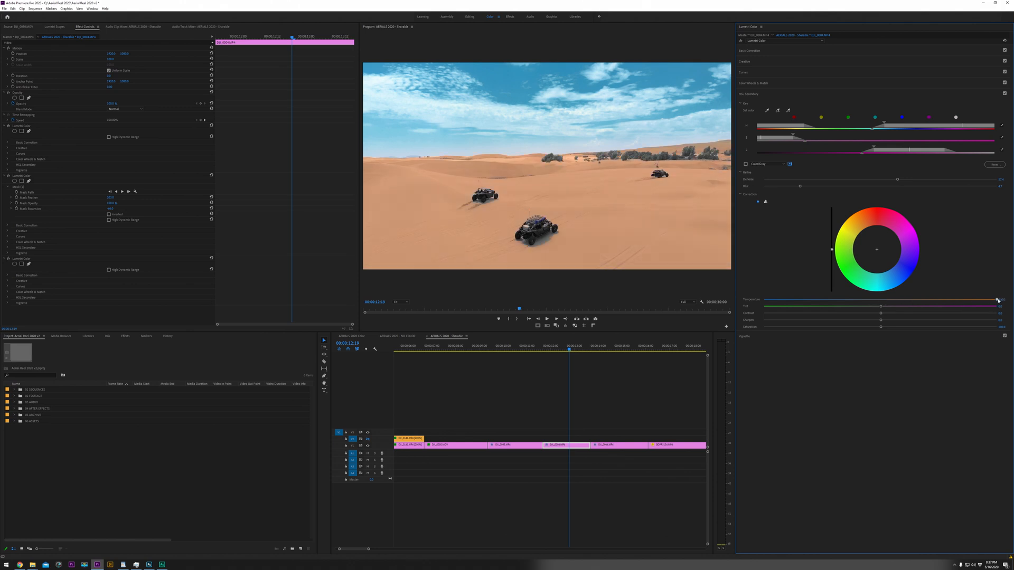
Shift the keyed sand toward warm orange on the correction colour wheel with Temperature left neutral, and preview the shot full screen
left_click_drag(997, 300, 982, 300)
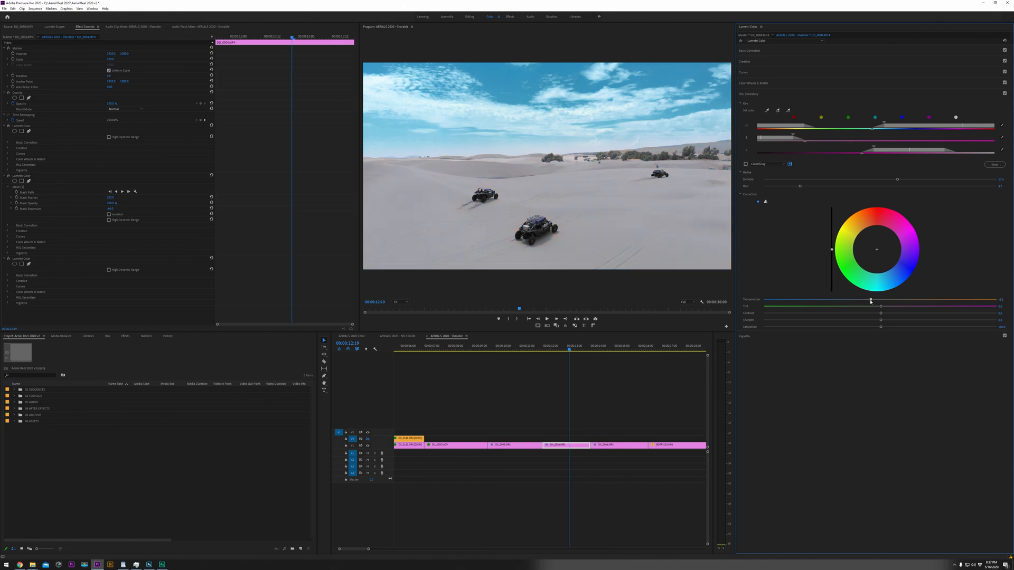
left_click_drag(896, 301, 880, 303)
left_click_drag(877, 249, 872, 237)
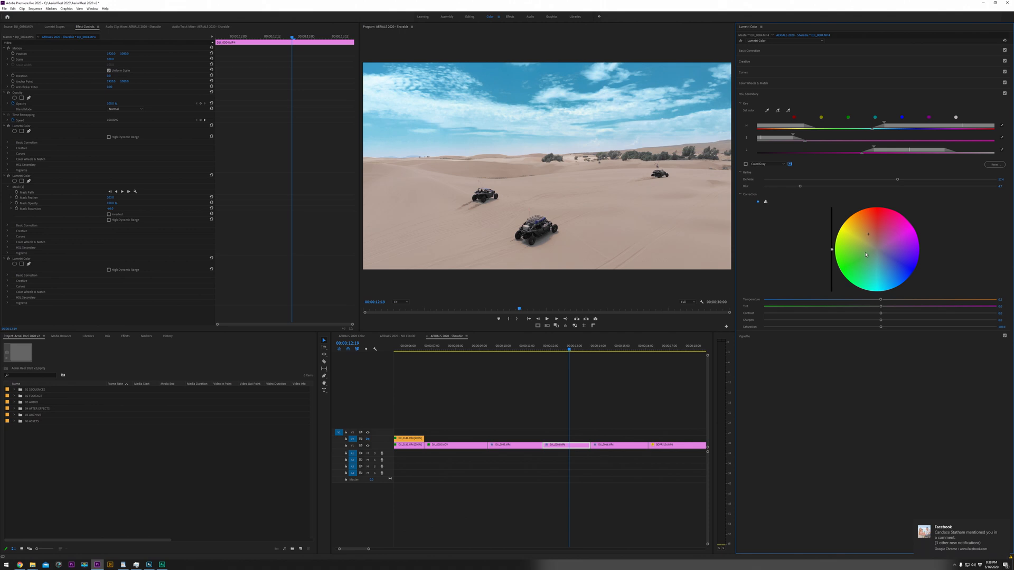
left_click(1004, 524)
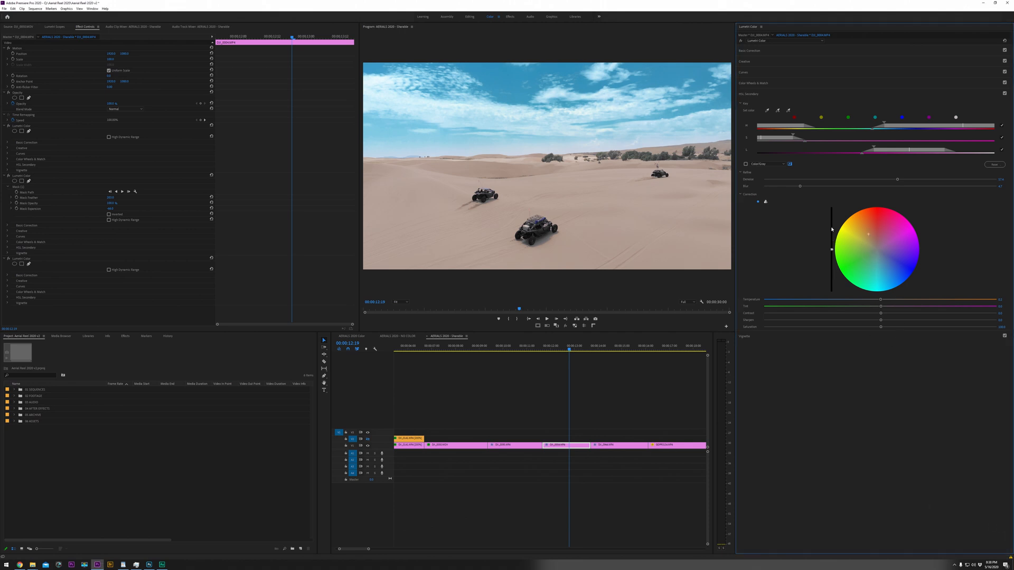
left_click_drag(868, 234, 867, 232)
key("ctrl+grave")
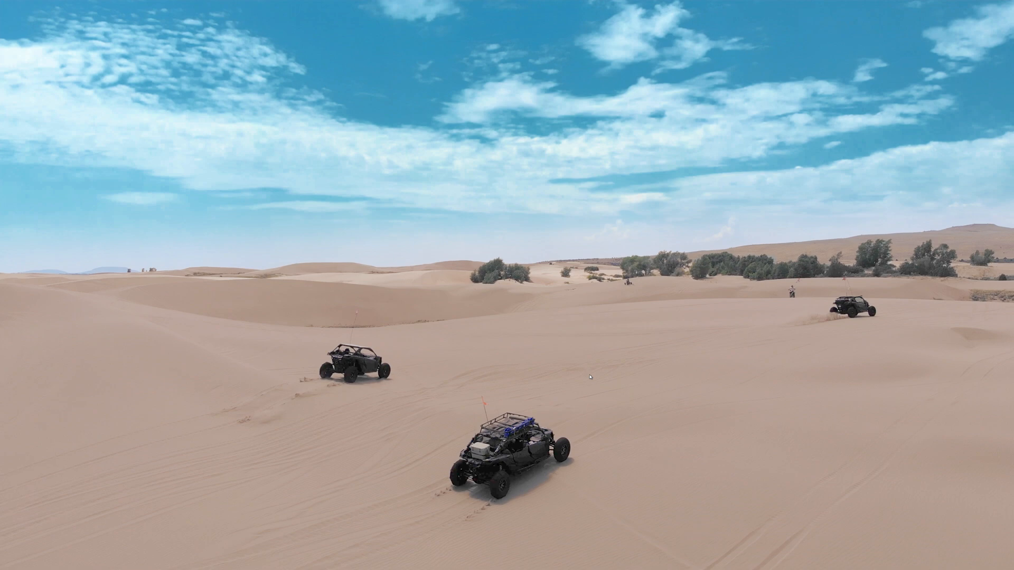
key("ctrl+grave")
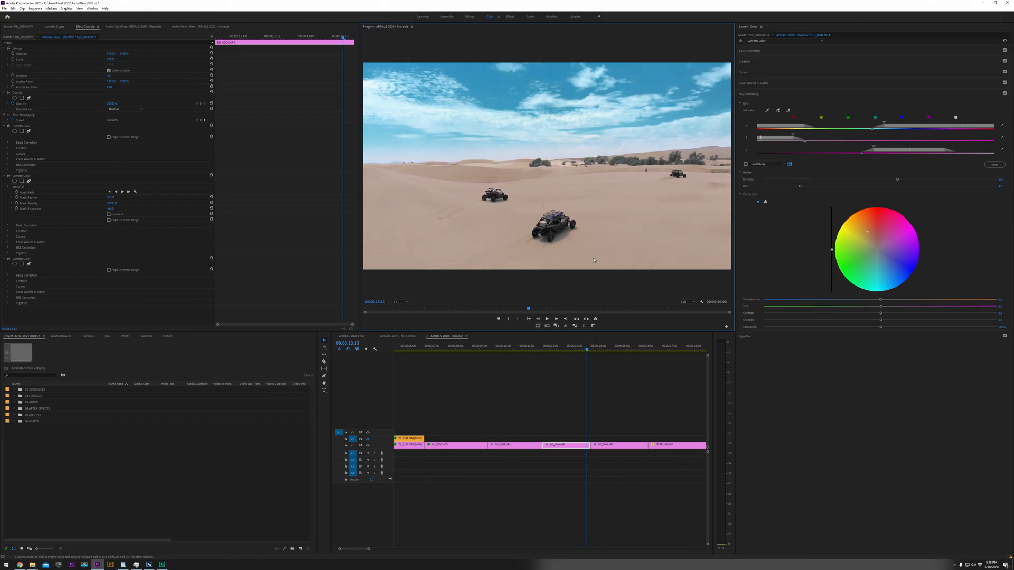
Add a fourth Lumetri Color effect to the dune clip, keying the nearest buggy's dark tones with the mask view on
left_click(569, 449)
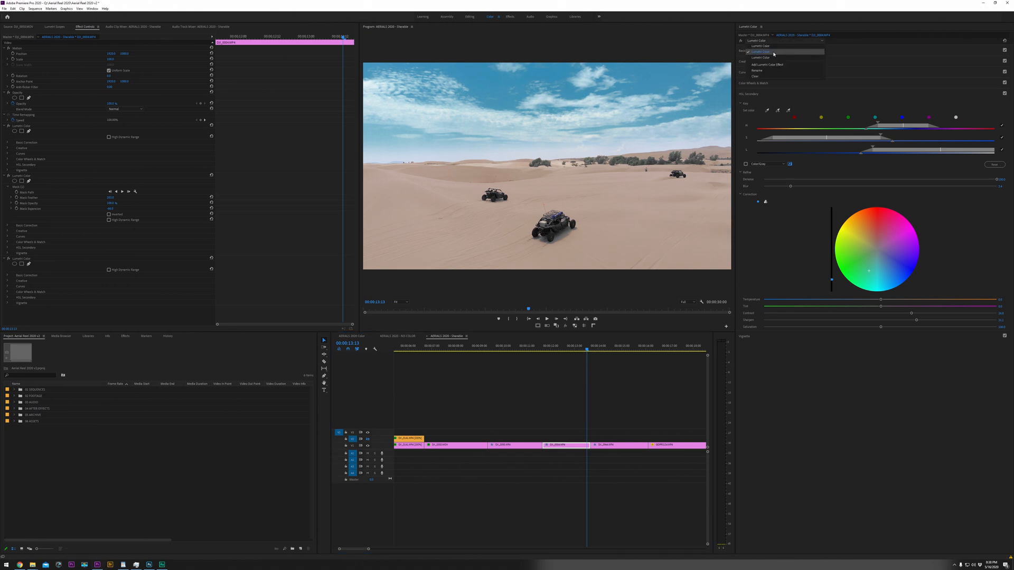
left_click(767, 111)
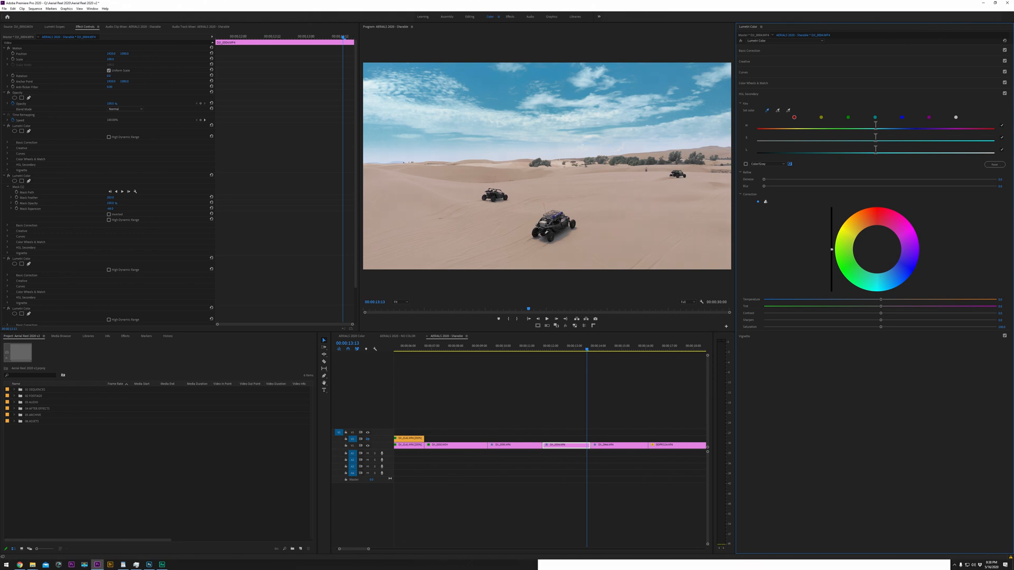
left_click(546, 234)
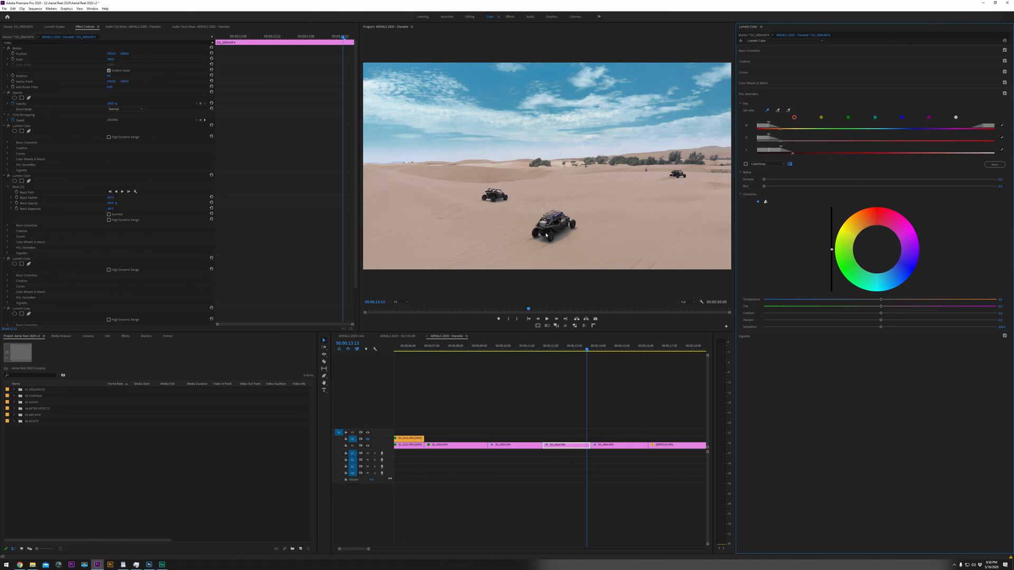
left_click(746, 164)
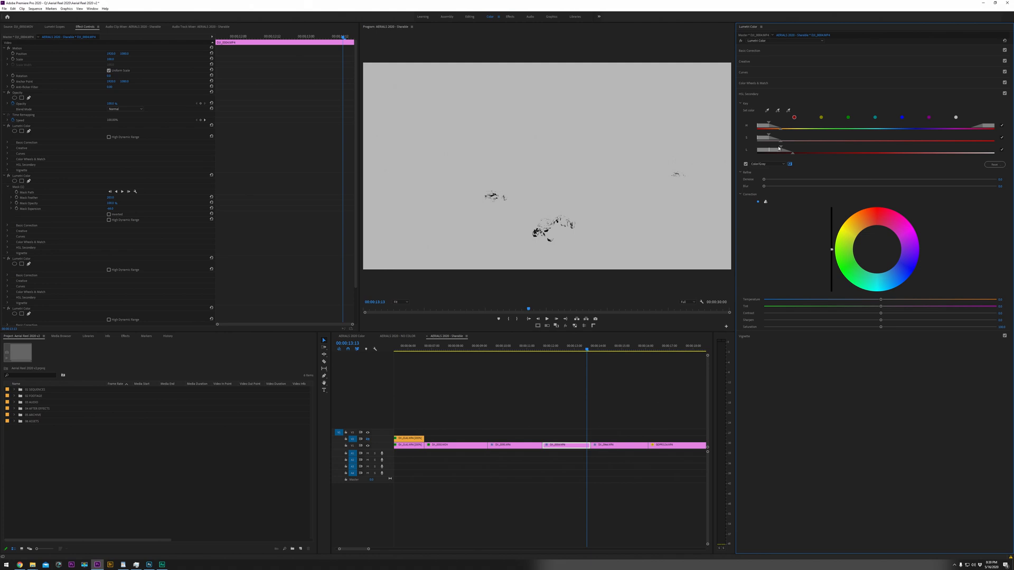
Limit the buggy key to luminance by disabling its hue and saturation ranges, and extend the luminance range from the shadows to near the midtones
left_click(1003, 137)
left_click(1001, 126)
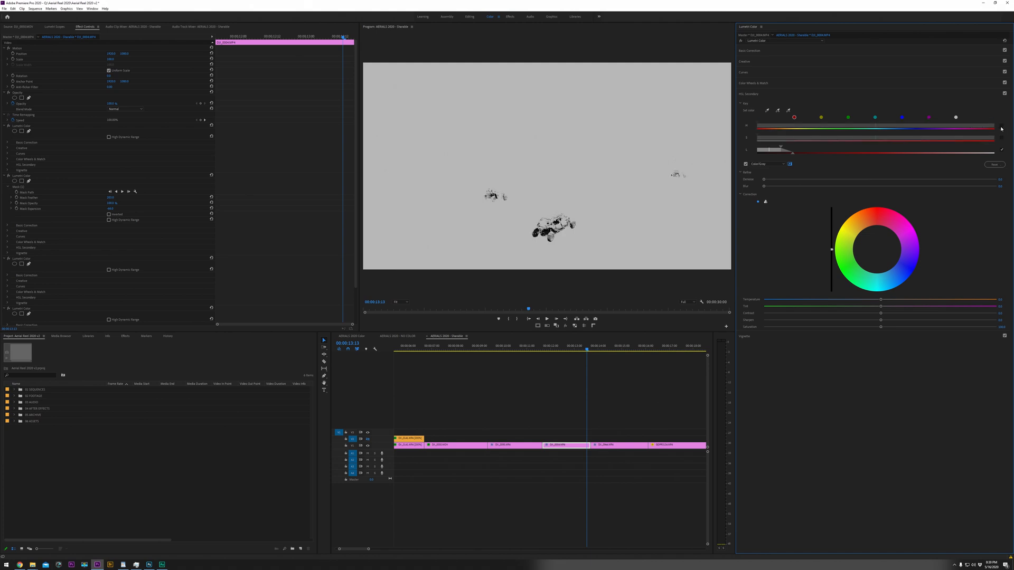
left_click_drag(781, 148, 866, 156)
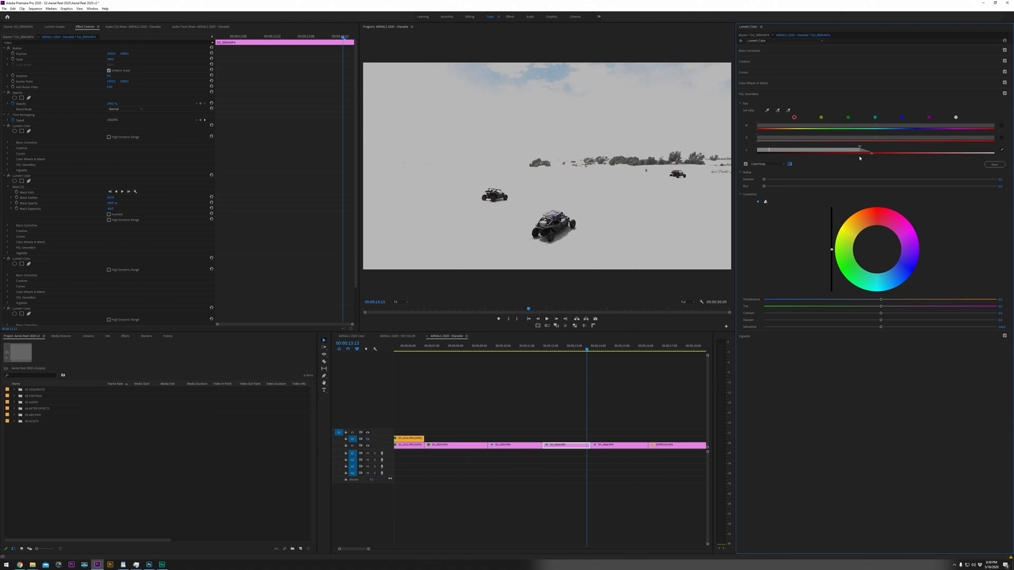
left_click_drag(859, 157, 857, 157)
Soften the buggy key with Denoise and Blur, and raise its Saturation to about three quarters of the range, leaving the mask view off
left_click_drag(785, 186, 797, 190)
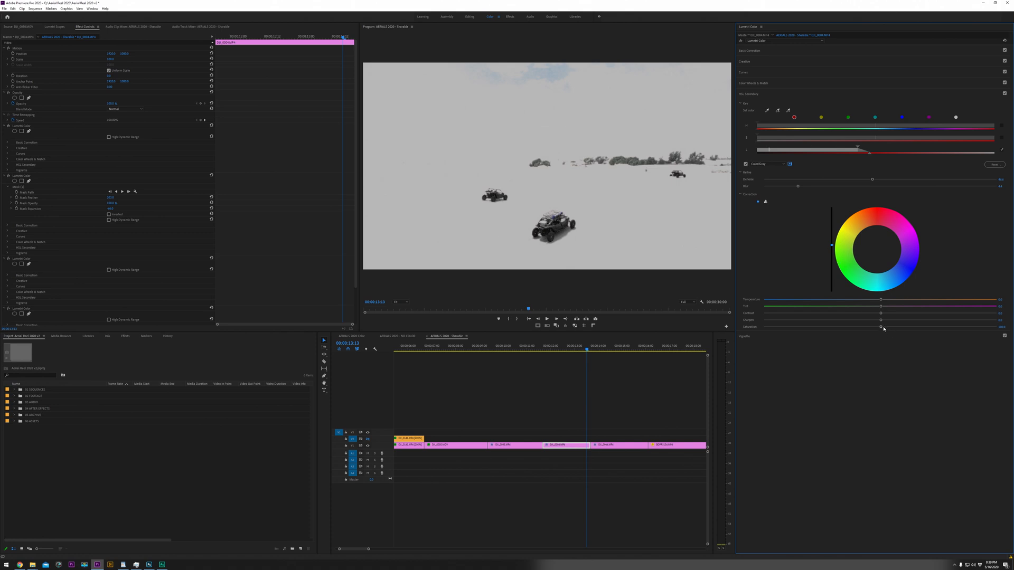
left_click_drag(880, 328, 938, 331)
left_click(745, 164)
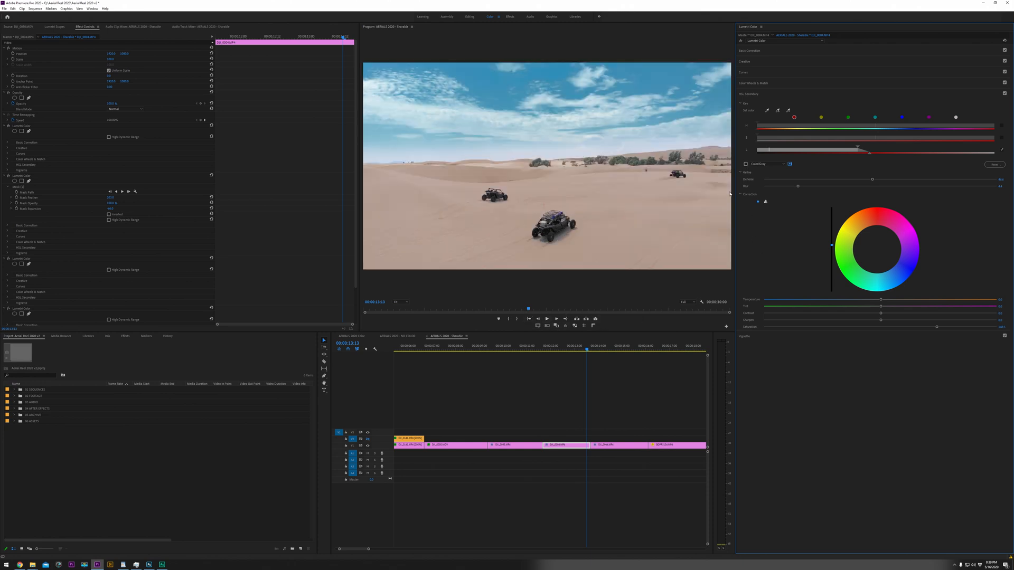
Compare the graded dune shot with its ungraded version by toggling the global effects mute, leaving the effects enabled
key("ctrl+grave")
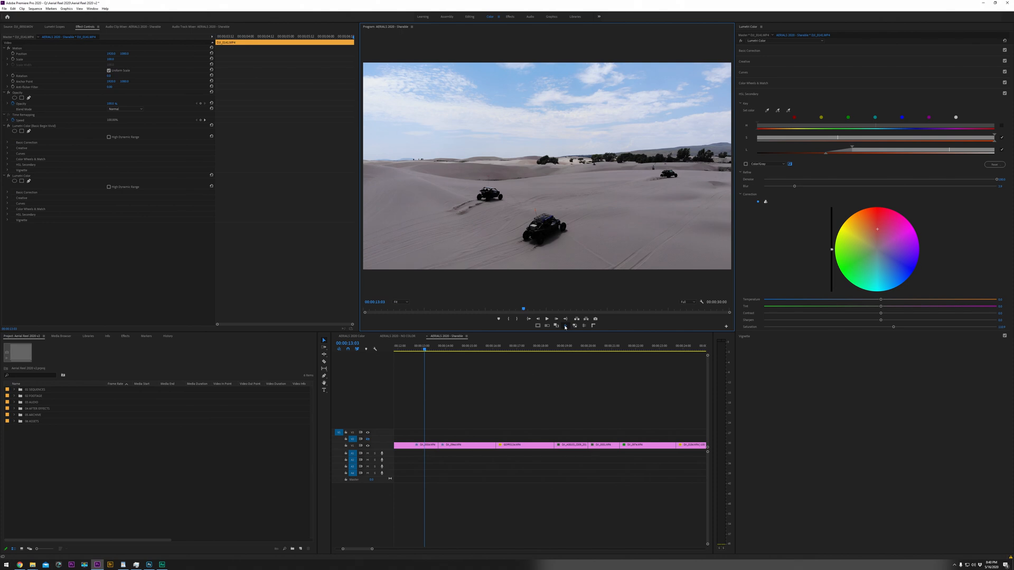
left_click(565, 326)
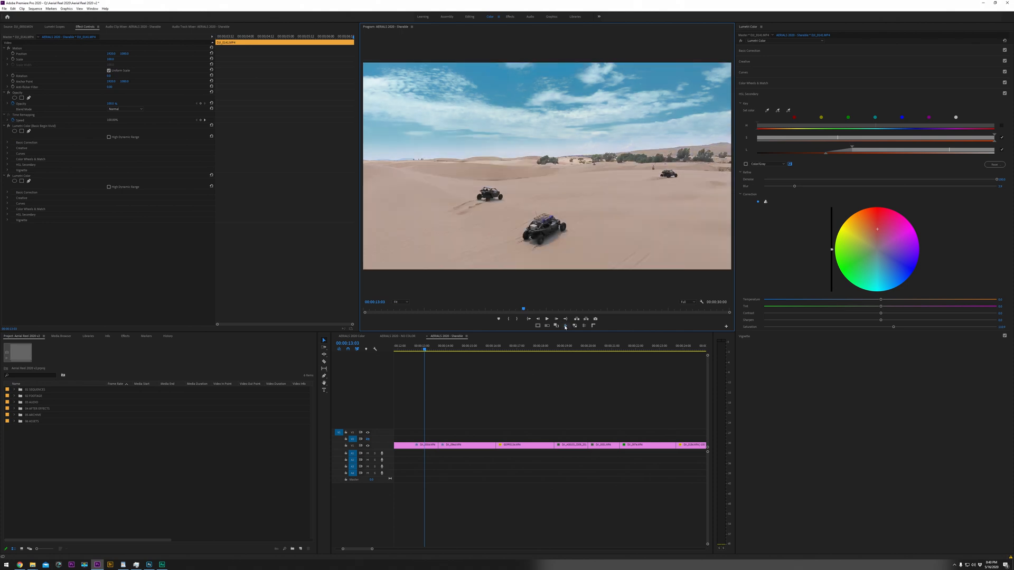
View the graded buggy shot full screen and at a second frame, rechecking it against the ungraded image with the effects left enabled
left_click(565, 326)
left_click(565, 327)
key("ctrl+grave")
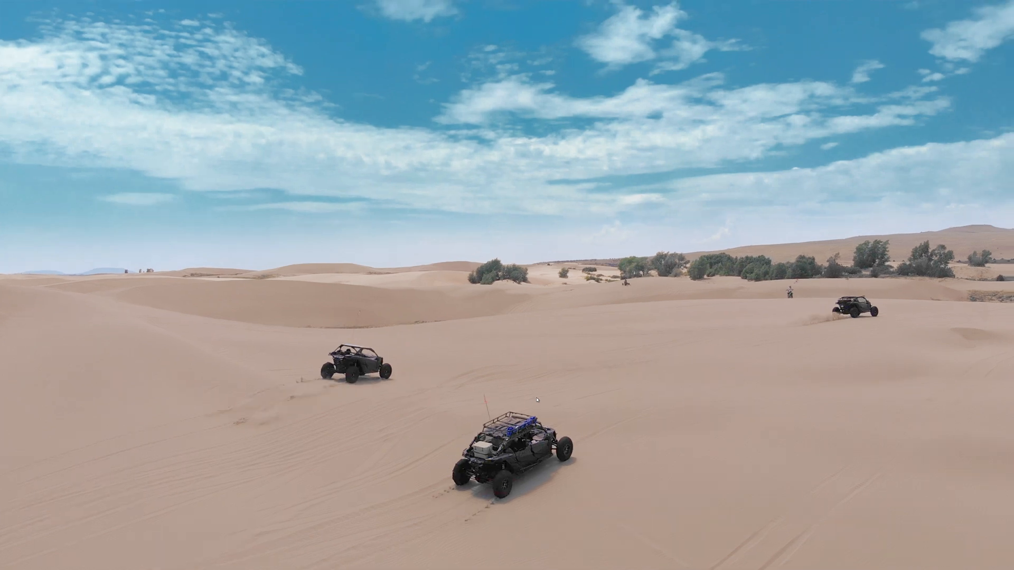
key("ctrl+grave")
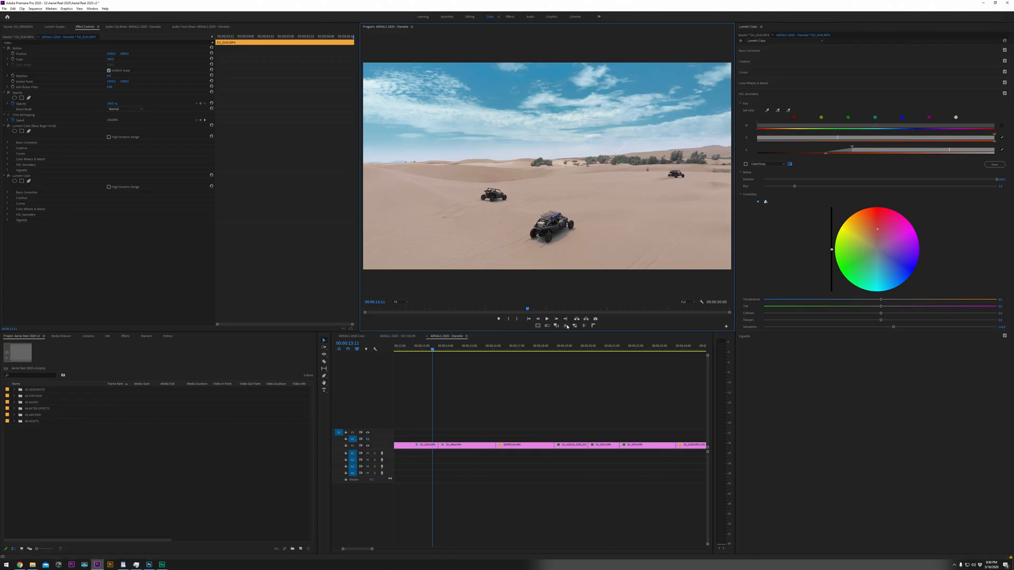
left_click(565, 327)
left_click(565, 327)
left_click(566, 327)
left_click(566, 327)
Select the graded dune clip with the three buggies and collapse its four Lumetri Color effects
left_click(414, 349)
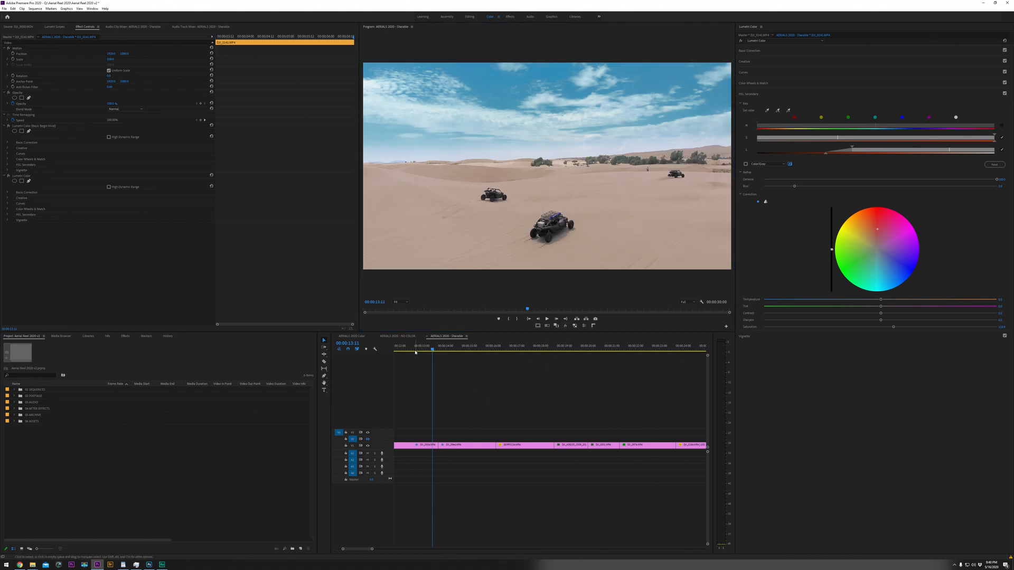
key("minus")
left_click(468, 349)
left_click_drag(469, 350, 478, 377)
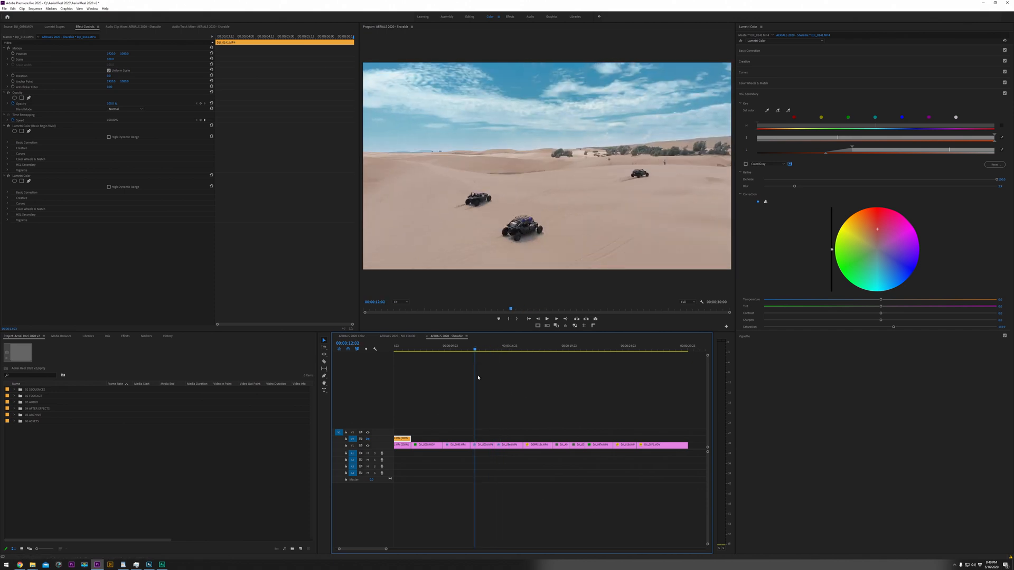
left_click(482, 445)
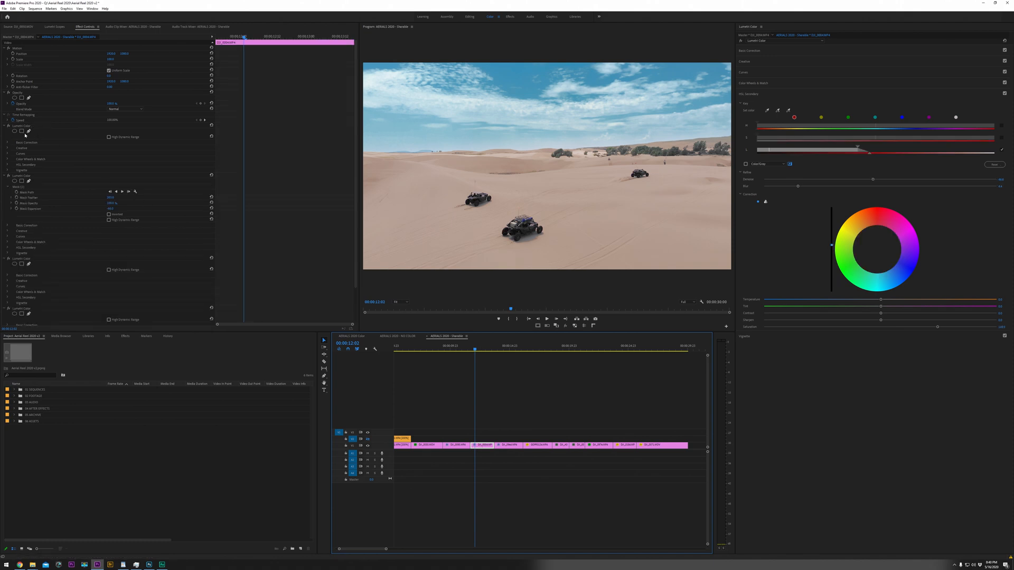
left_click(6, 126)
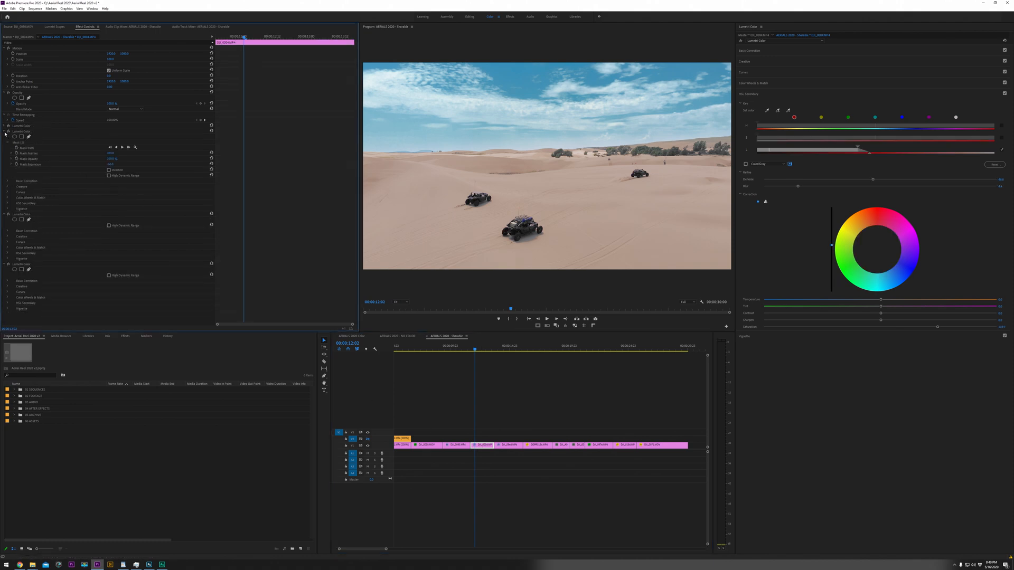
left_click(5, 132)
left_click(5, 137)
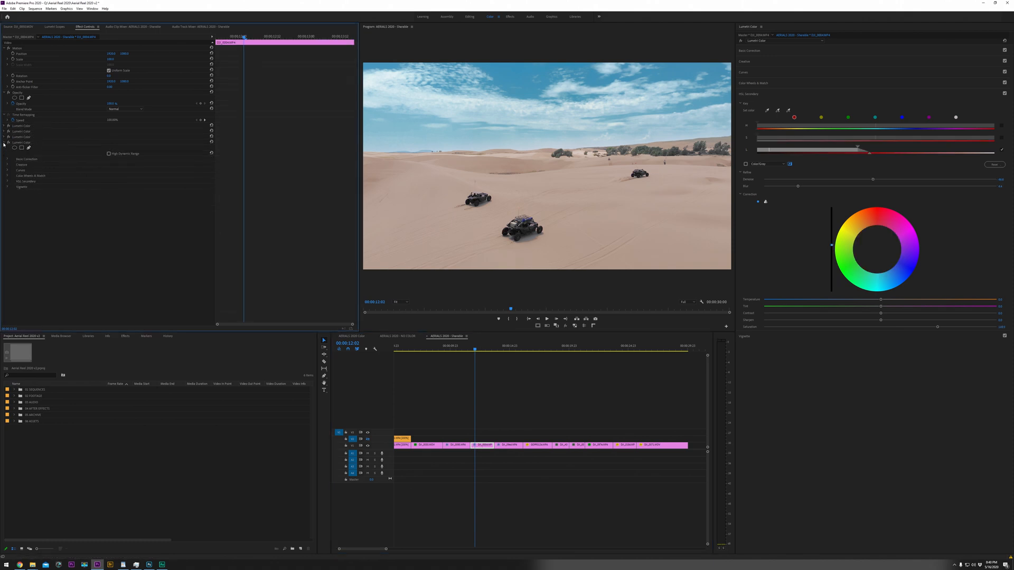
left_click(5, 142)
Copy the buggy clip's four Lumetri Color effects together and paste them onto the following dune clip with the running man
left_click(28, 127)
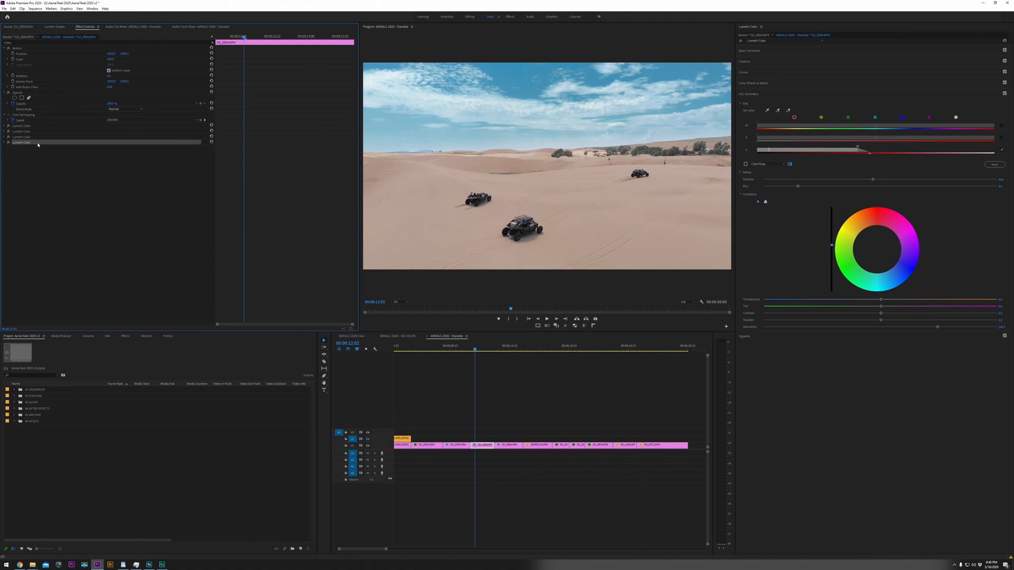
left_click(36, 137, "shift")
left_click(36, 143, "shift")
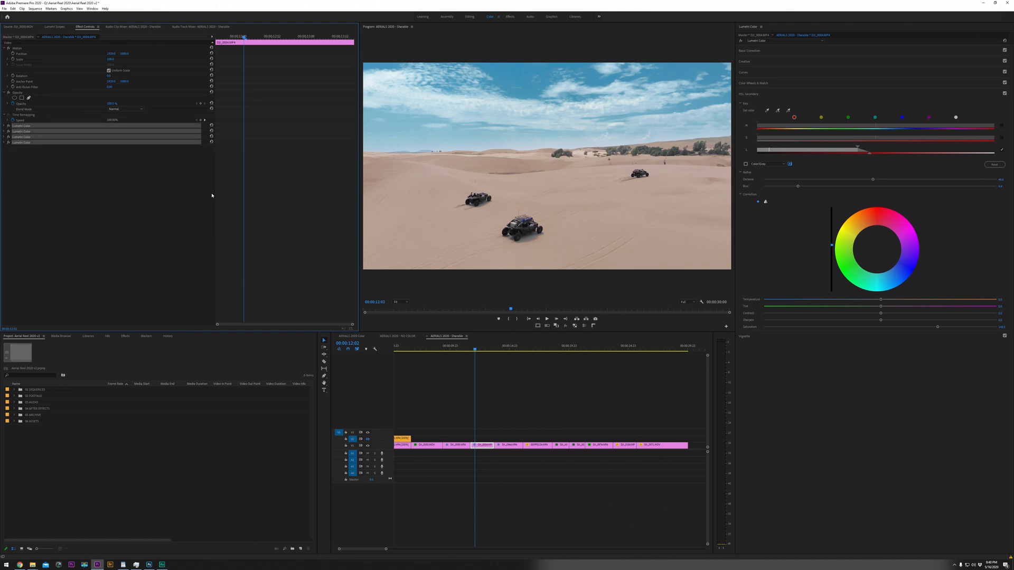
left_click_drag(513, 416, 504, 450)
left_click(501, 348)
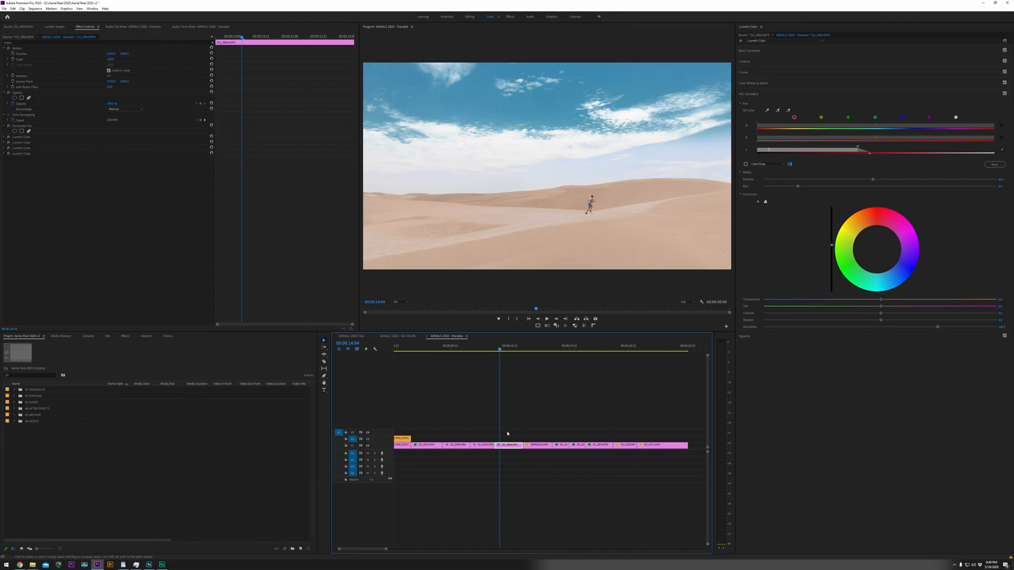
Lower Exposure in the Basic Correction of the runner clip's first Lumetri Color effect to slightly above zero
left_click(8, 137)
left_click(9, 137)
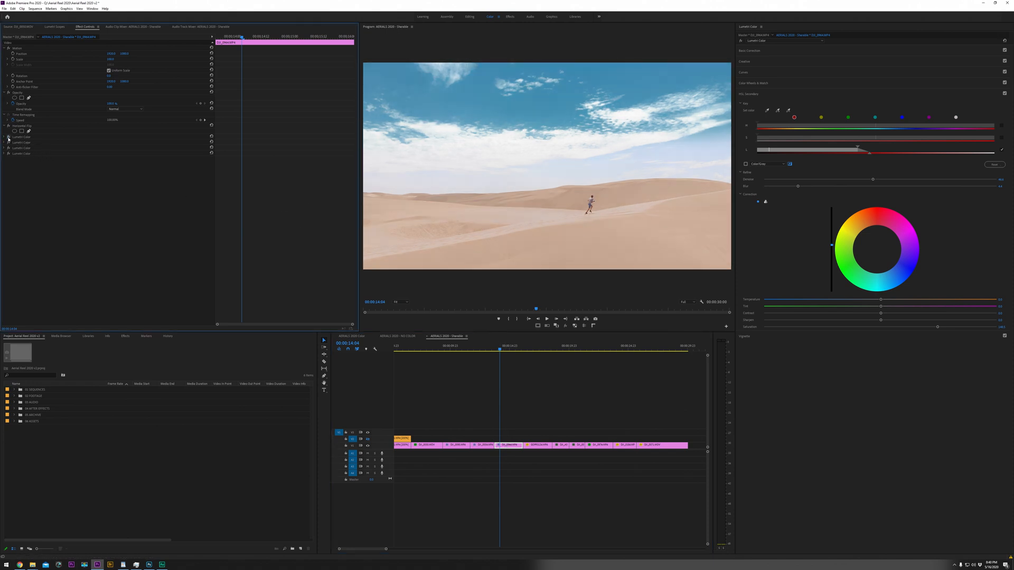
left_click(5, 137)
left_click(23, 137)
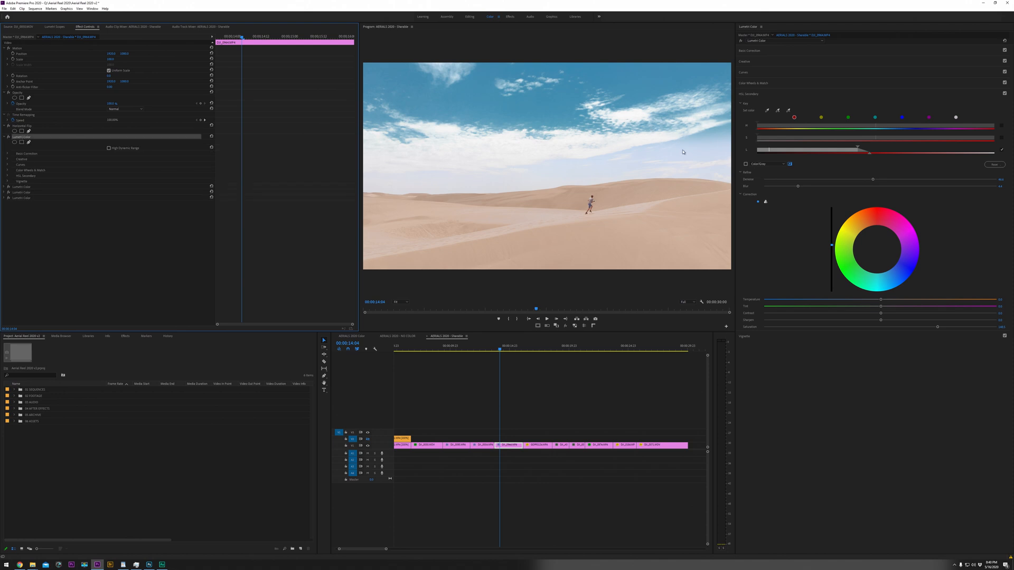
left_click(792, 50)
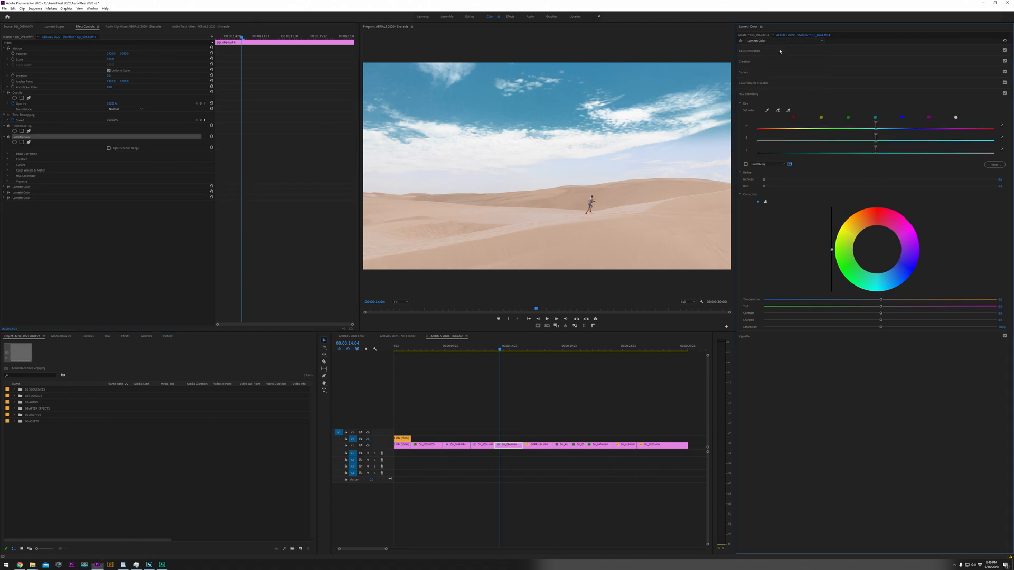
left_click_drag(893, 111, 874, 119)
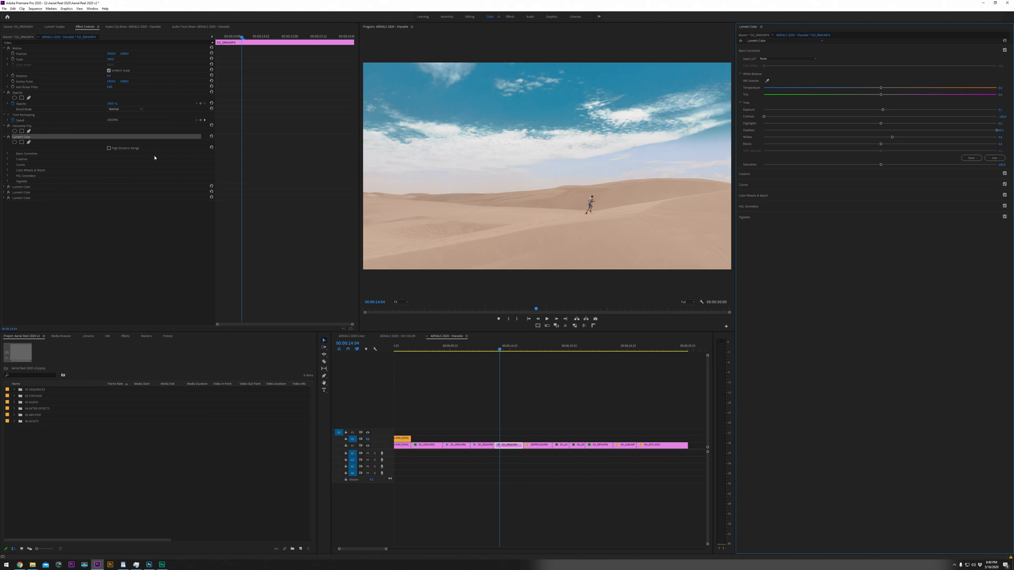
Check what the runner clip's second Lumetri Color effect does to the sky by switching it off and on repeatedly
left_click(15, 188)
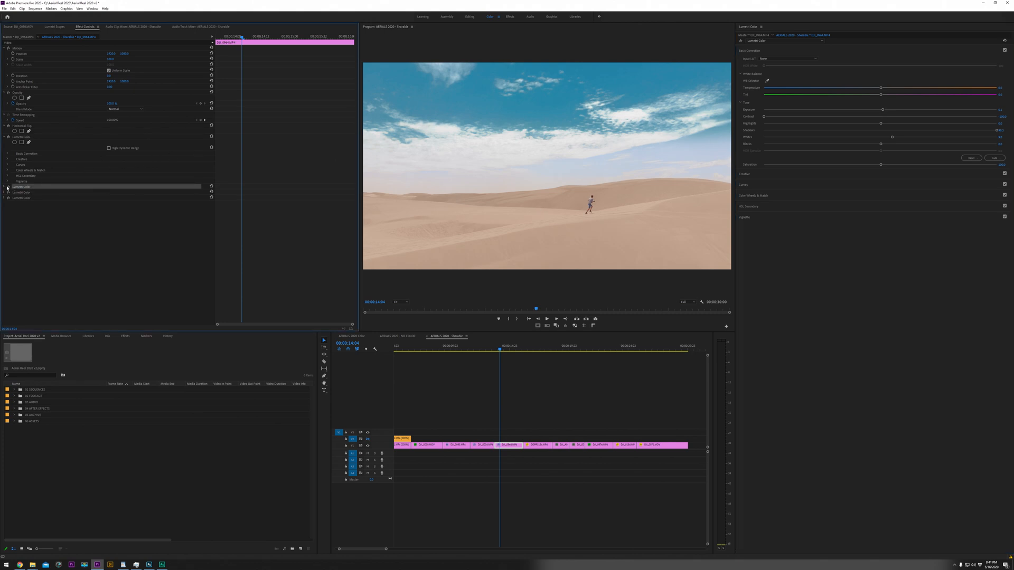
left_click(8, 186)
left_click(8, 187)
left_click(8, 187)
left_click(7, 187)
left_click(8, 187)
left_click(8, 187)
Increase the Mask Expansion of the second Lumetri Color effect's mask so the sky grade reaches closer to the dune horizon
left_click(4, 187)
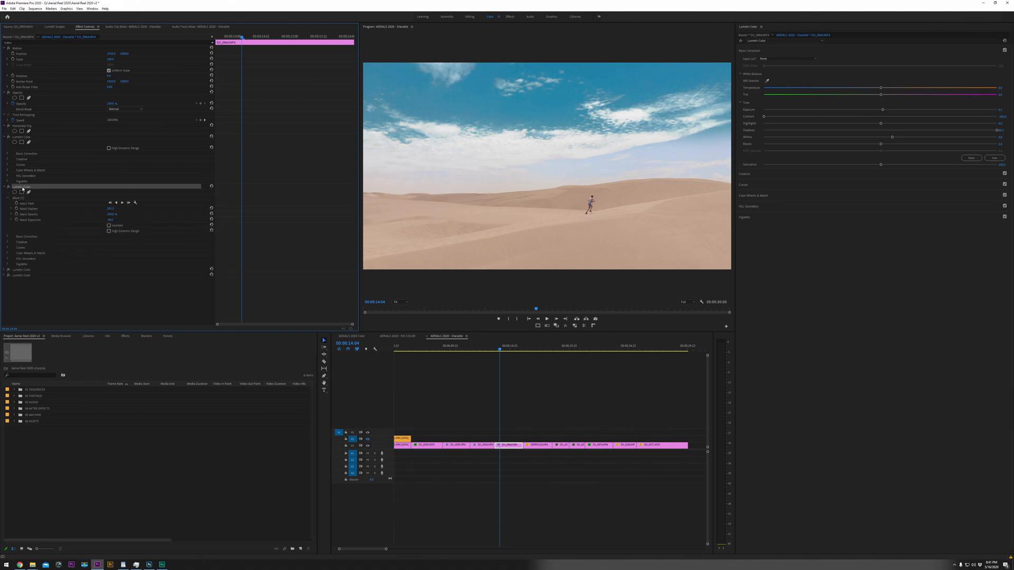
left_click(25, 199)
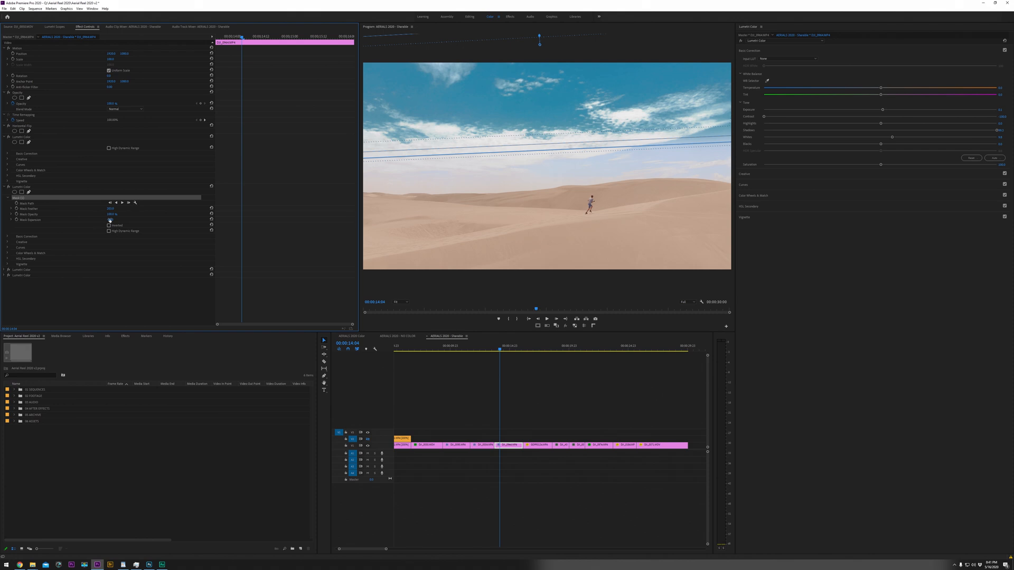
left_click_drag(110, 219, 256, 220)
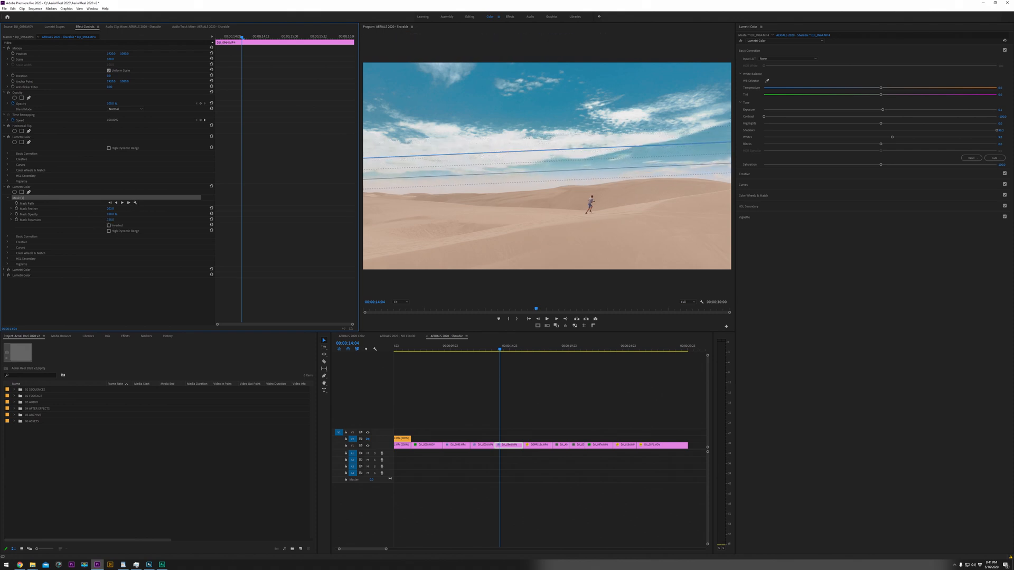
left_click(91, 299)
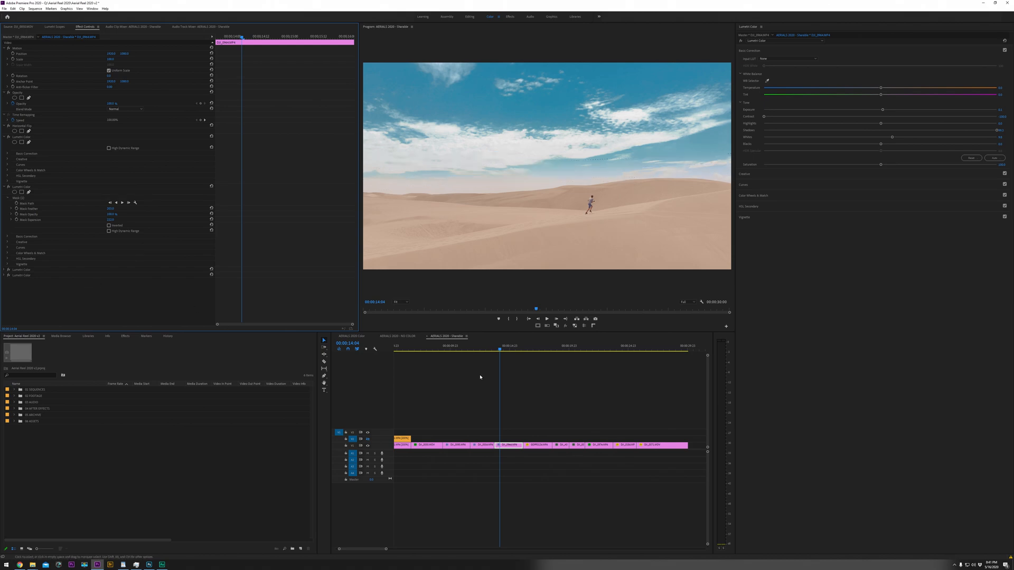
Play the graded runner shot full screen and compare it with the ungraded version, leaving the effects enabled
key("ctrl+grave")
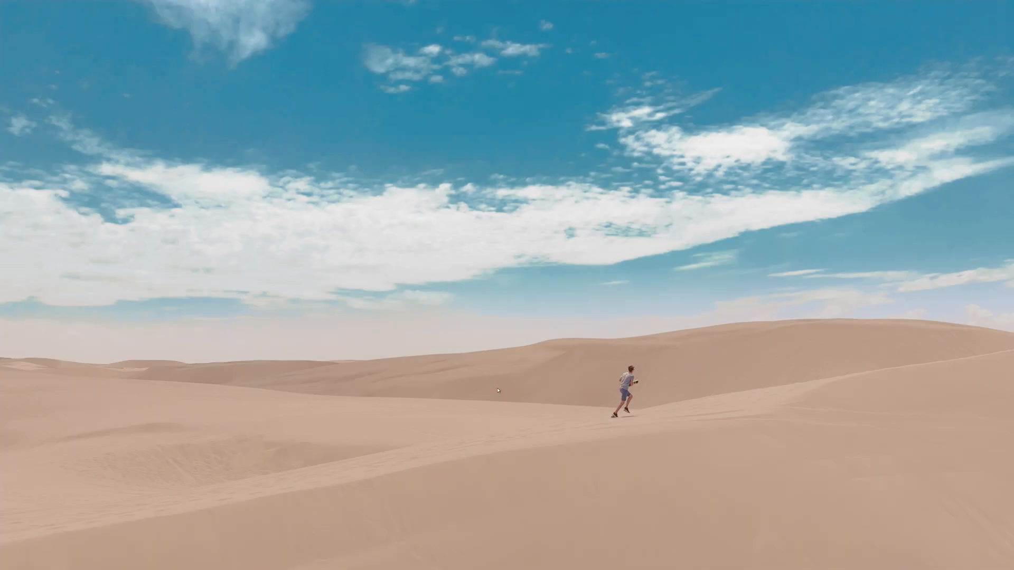
key("space")
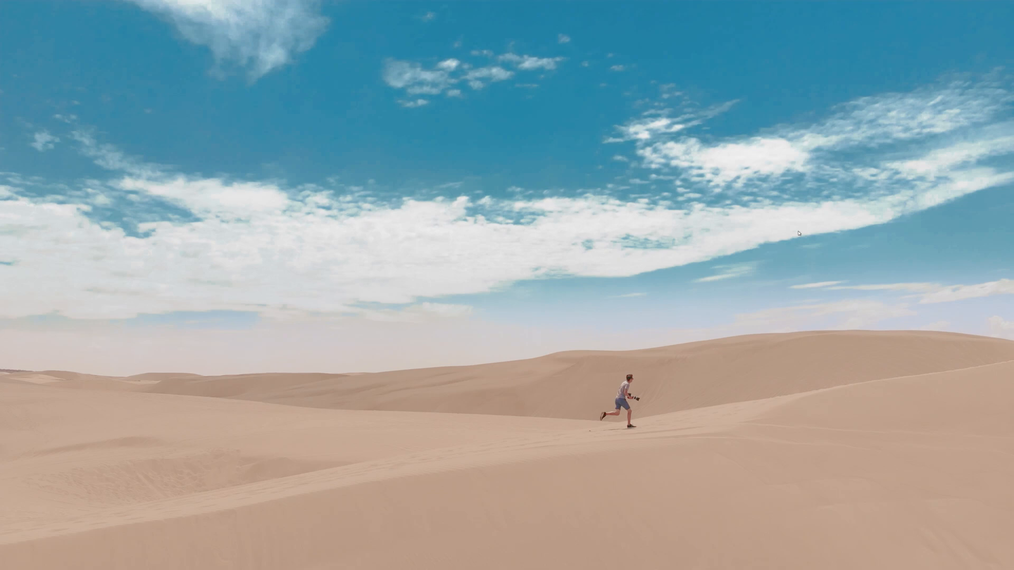
left_click(565, 327)
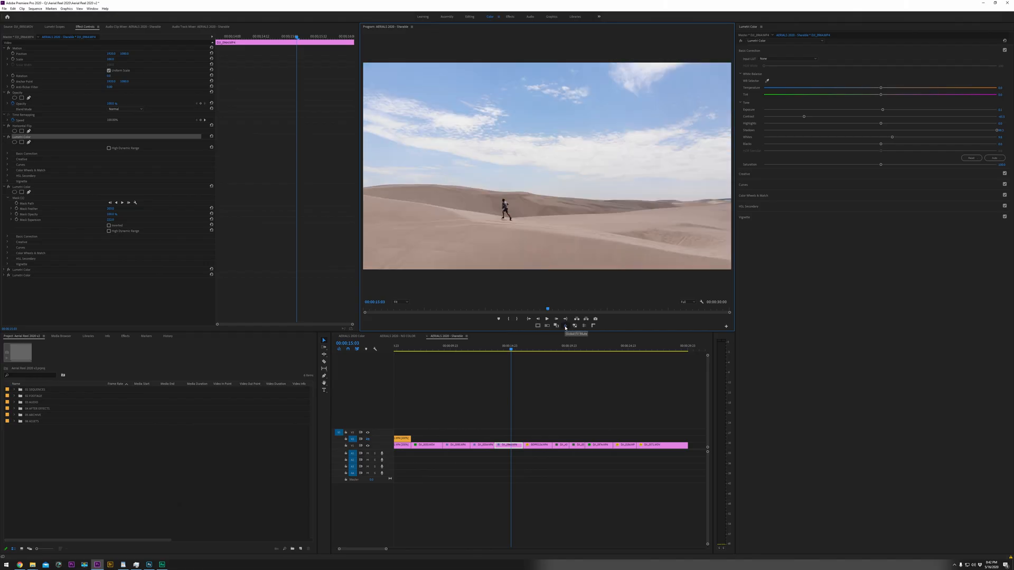
left_click(566, 327)
Delete the Horizontal Flip effect from the runner clip
left_click(509, 447)
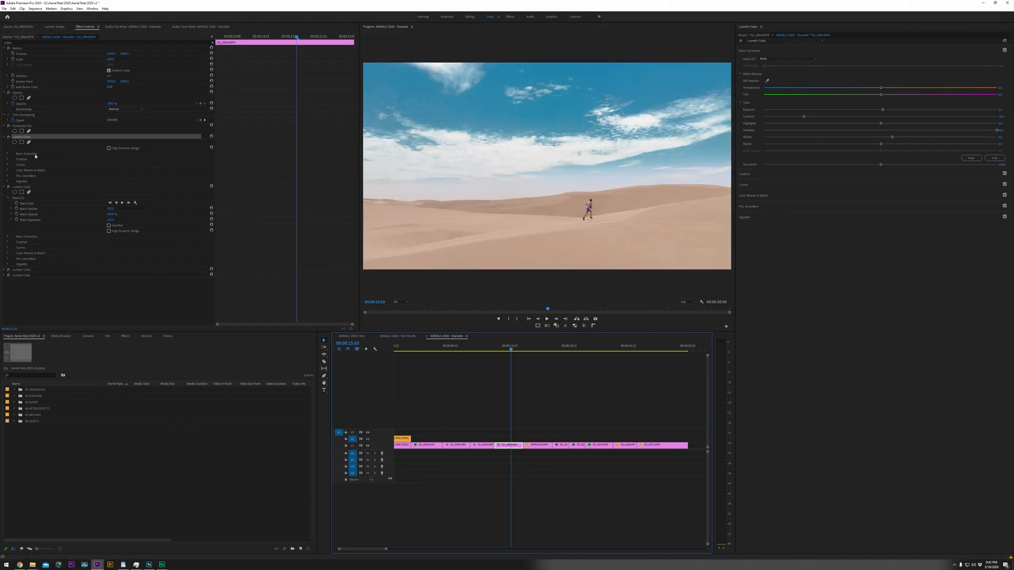
left_click(13, 130)
key("Delete")
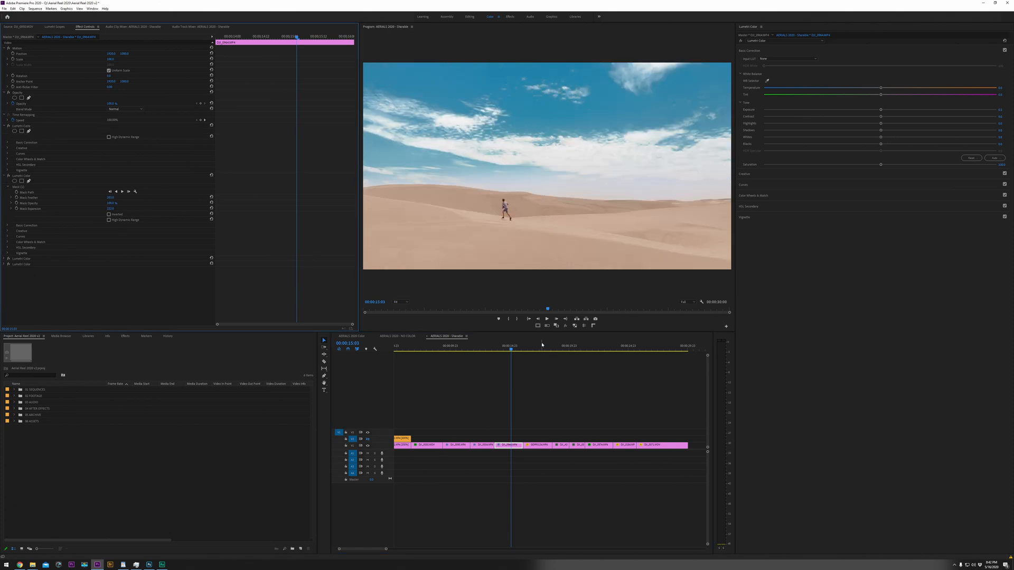
Compare the unflipped runner shot full screen without and with its effects, and play the graded version briefly
left_click(566, 327)
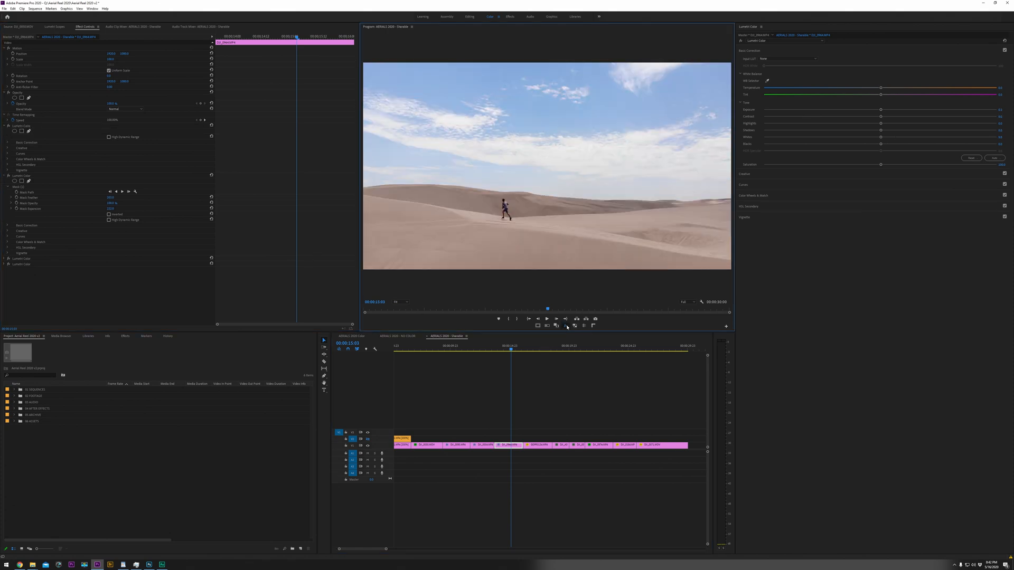
key("ctrl+grave")
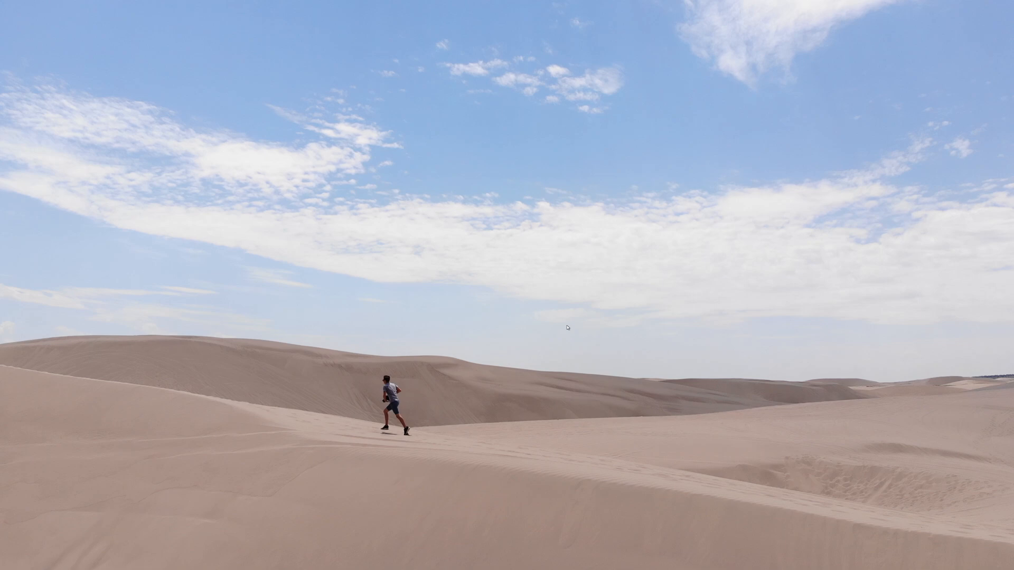
key("ctrl+grave")
left_click(566, 327)
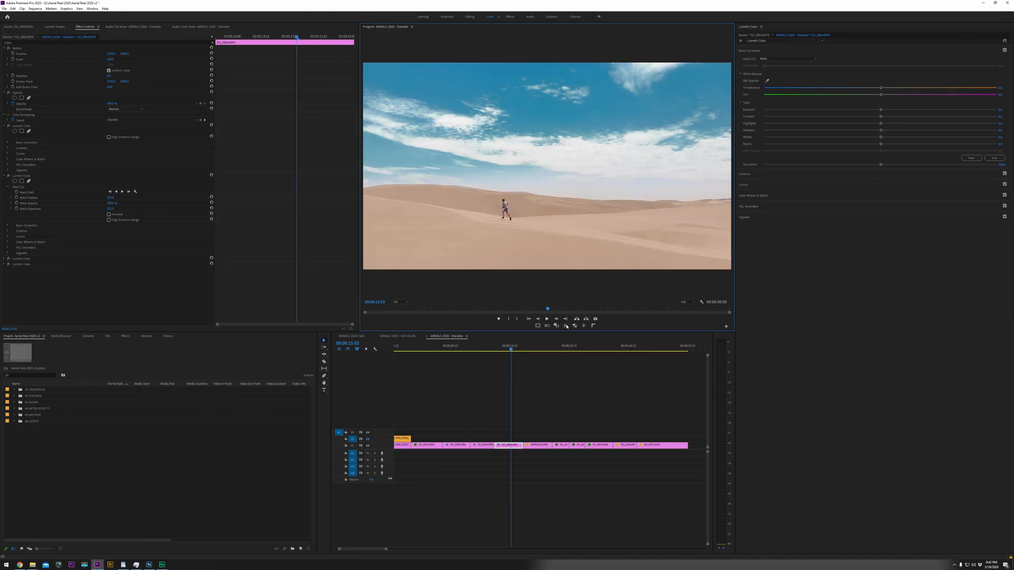
key("ctrl+grave")
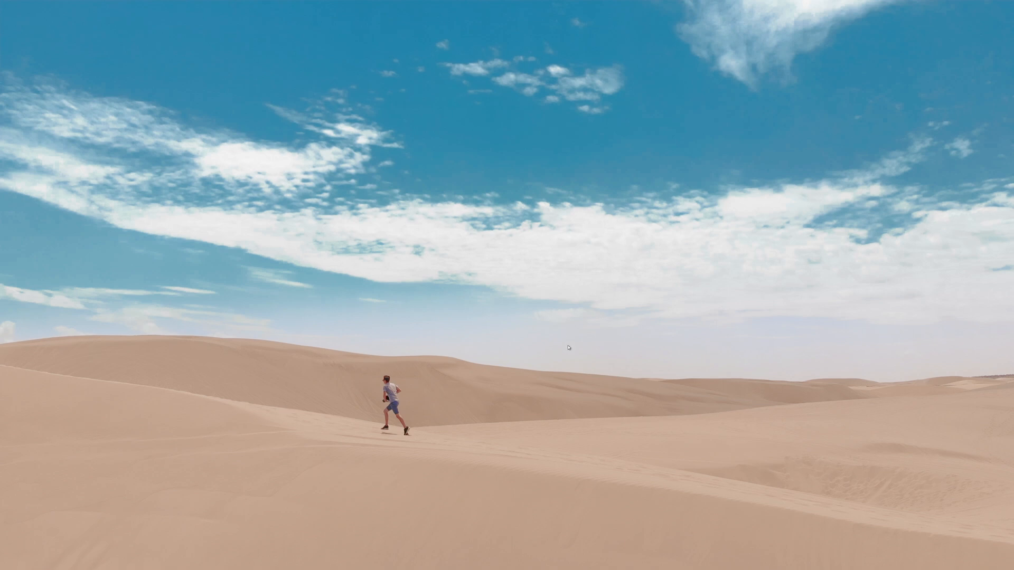
key("space")
key("space")
key("ctrl+grave")
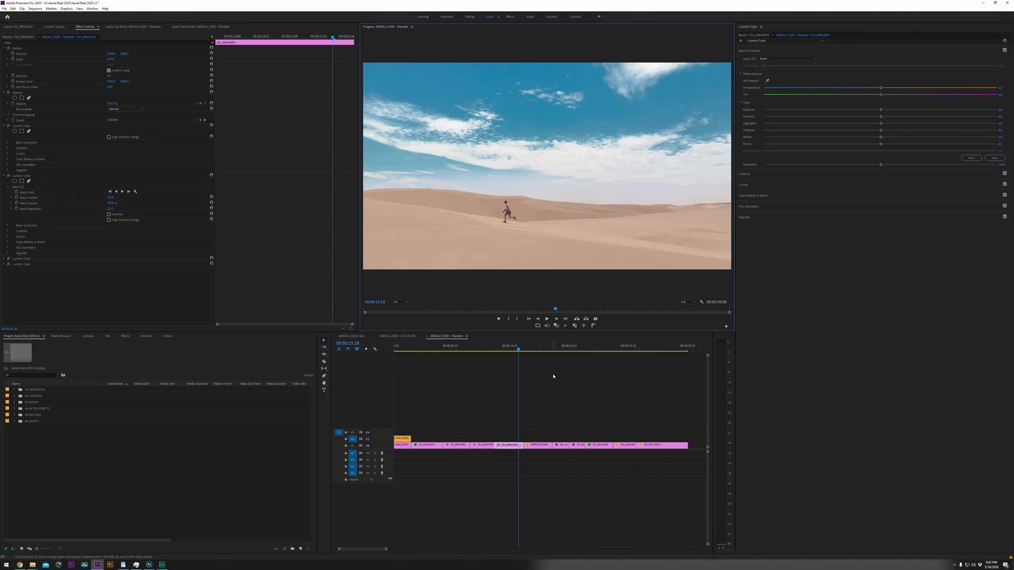
Examine the ungraded resort clip with the pools full screen, and select the green valley clip with the road
mouse_move(533, 349)
left_mouse_down()
mouse_move(554, 355)
mouse_move(539, 351)
left_mouse_up()
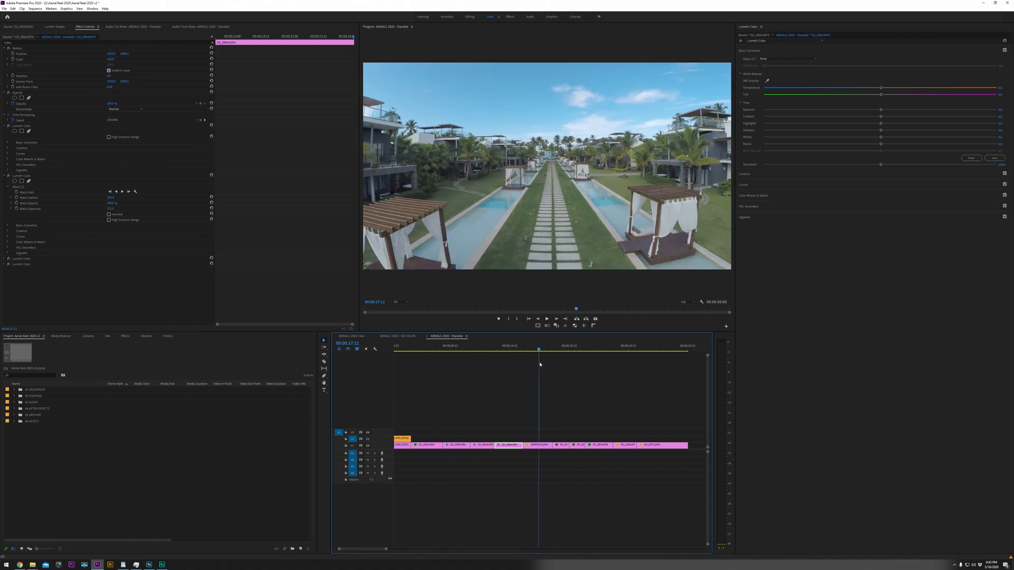
left_click(534, 447)
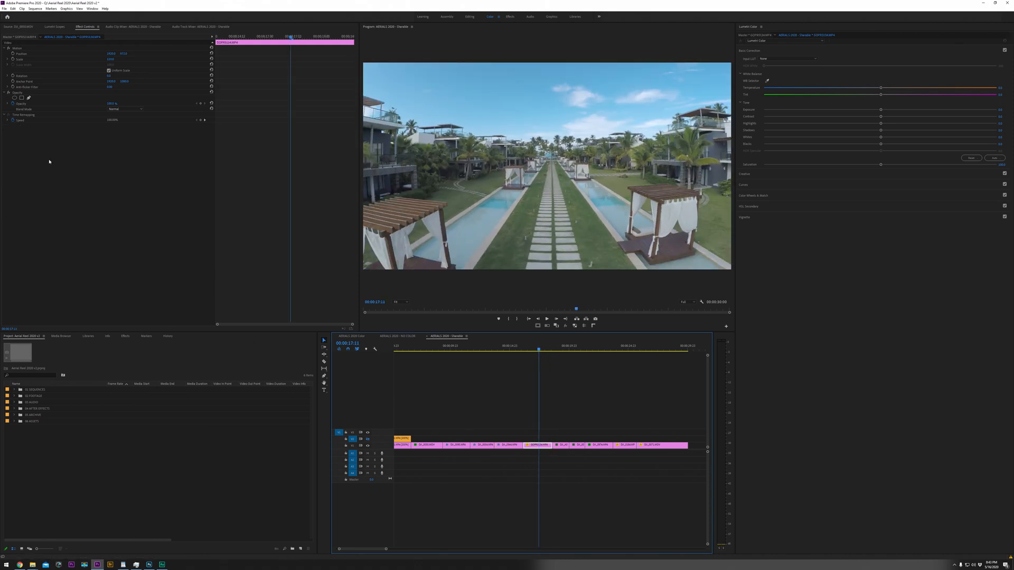
left_click(568, 398)
left_click(541, 350)
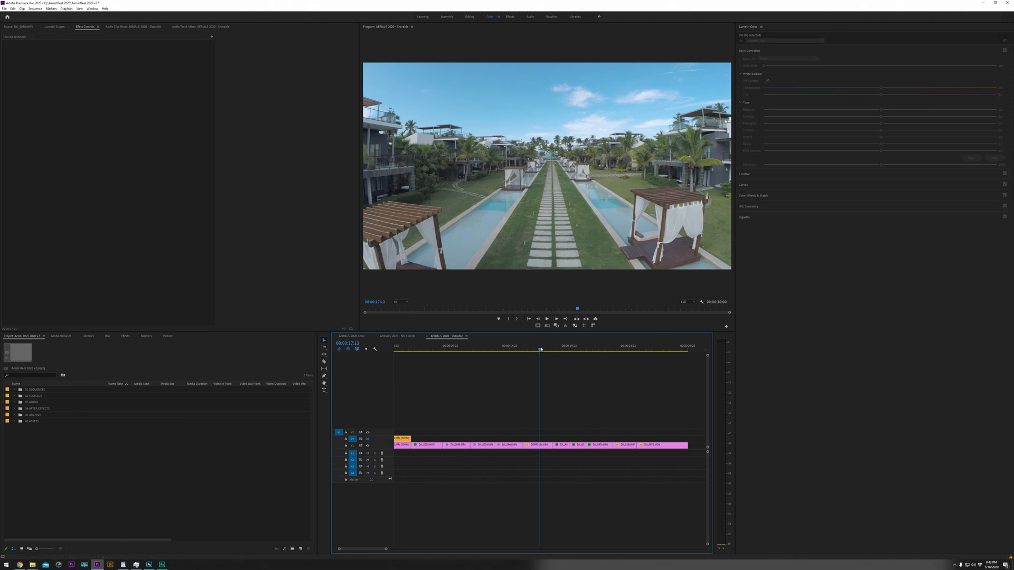
left_click_drag(541, 350, 540, 353)
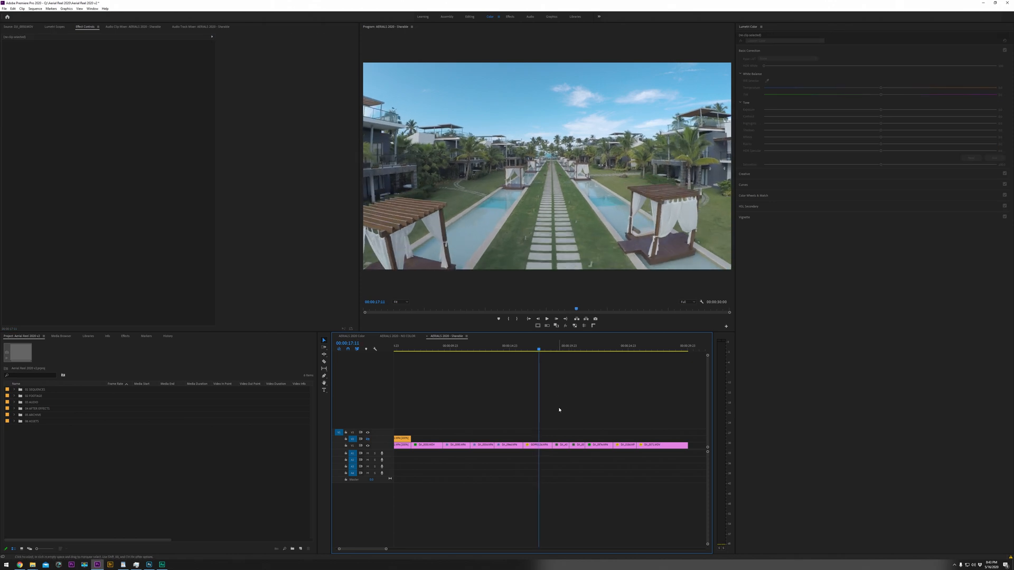
key("ctrl+grave")
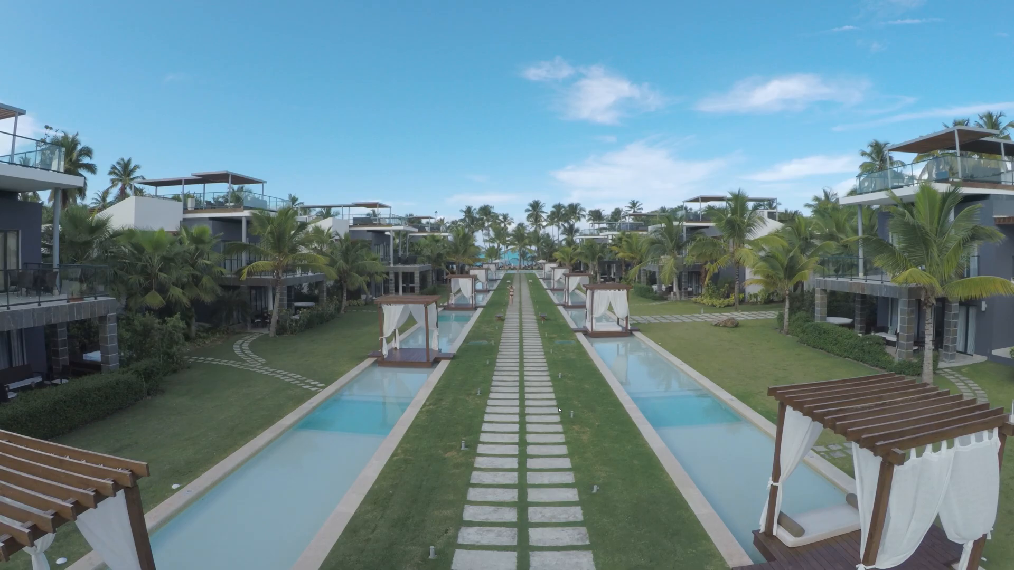
key("ctrl+grave")
left_click(625, 446)
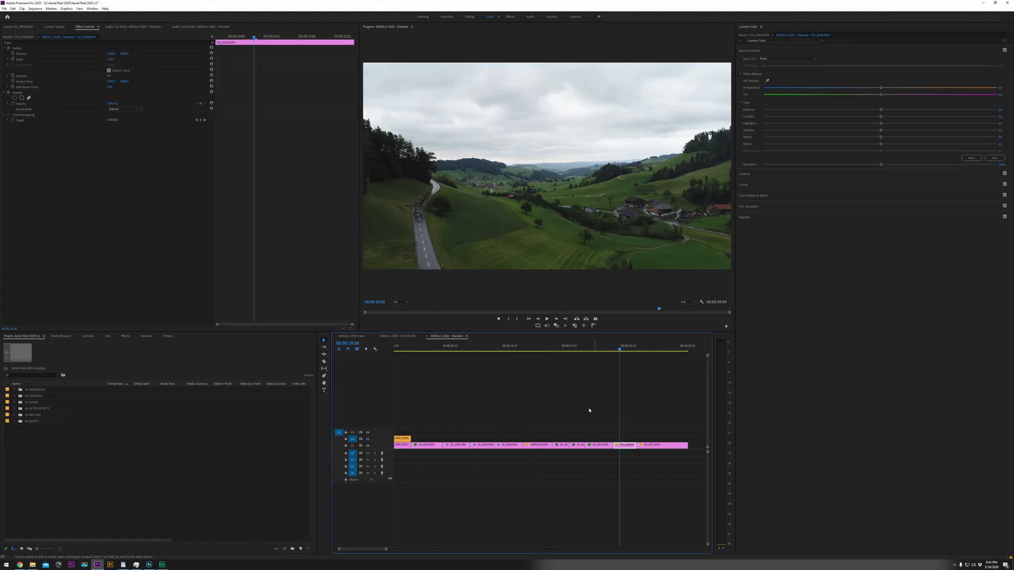
With the Lumetri scopes shown, set the valley clip's highlights to -100, contrast to about 47, shadows to about 48 and blacks to about -15
left_click(55, 27)
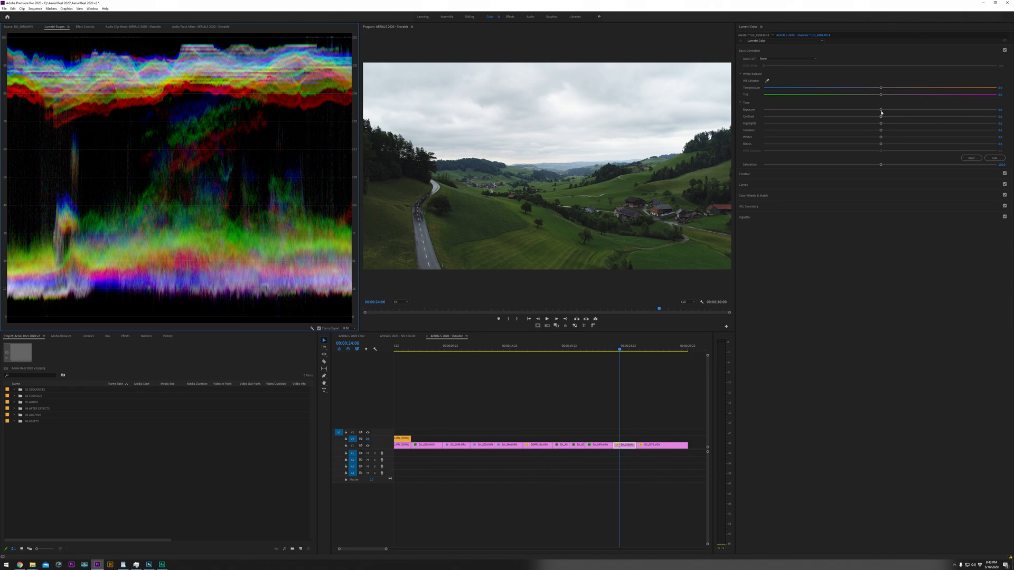
left_click_drag(869, 125, 743, 142)
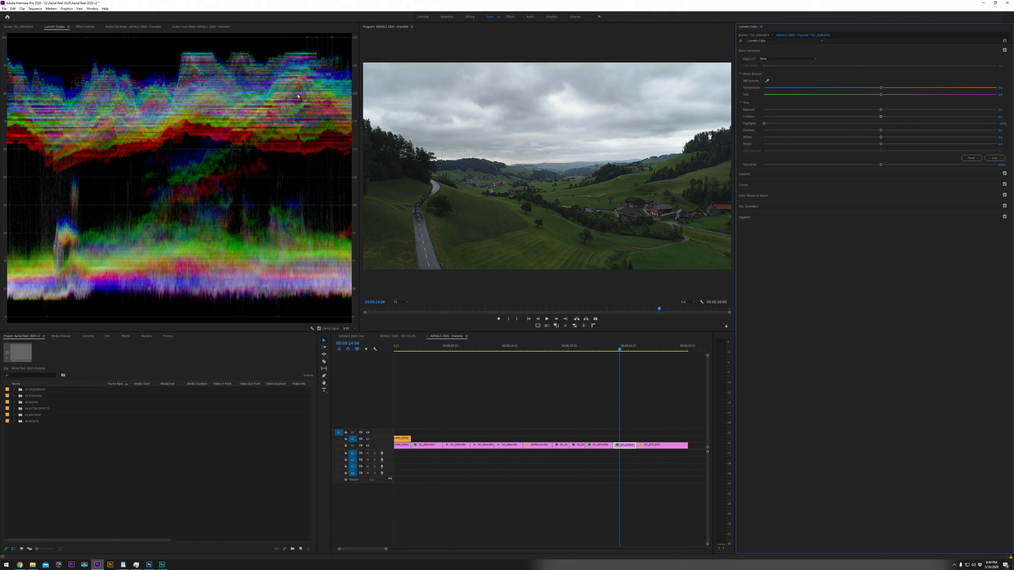
left_click_drag(889, 117, 935, 123)
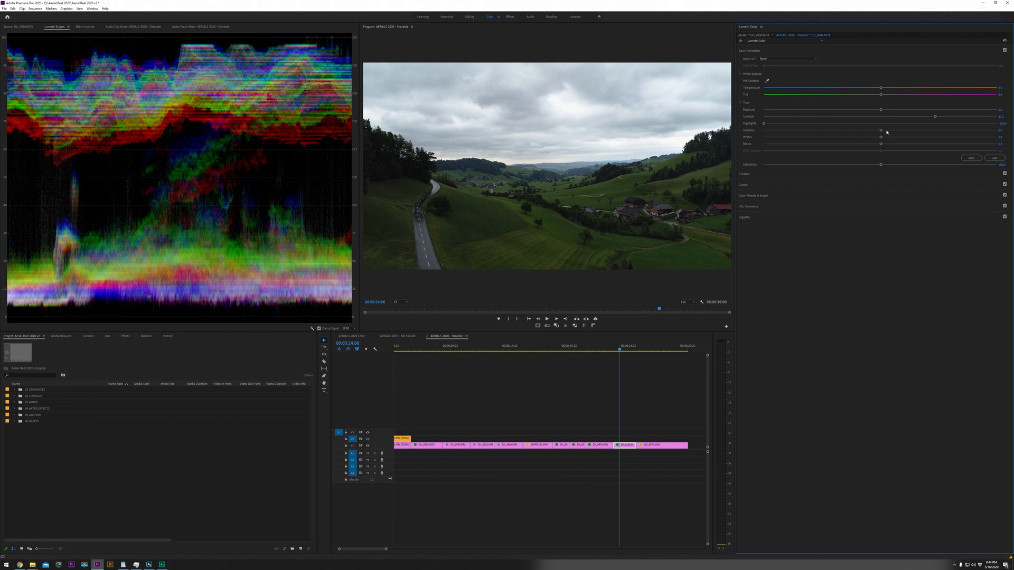
left_click_drag(880, 130, 937, 132)
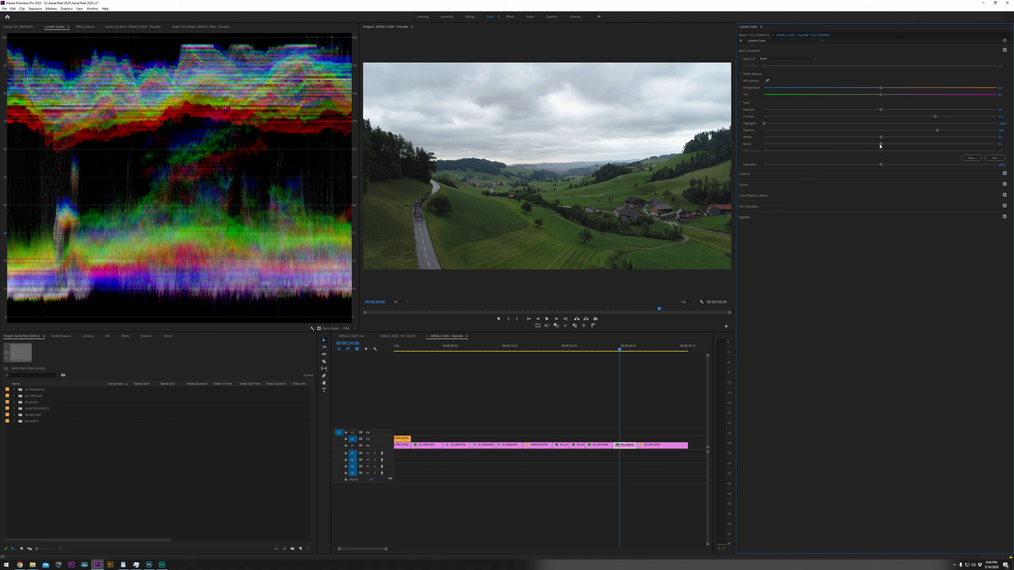
left_click_drag(880, 144, 863, 150)
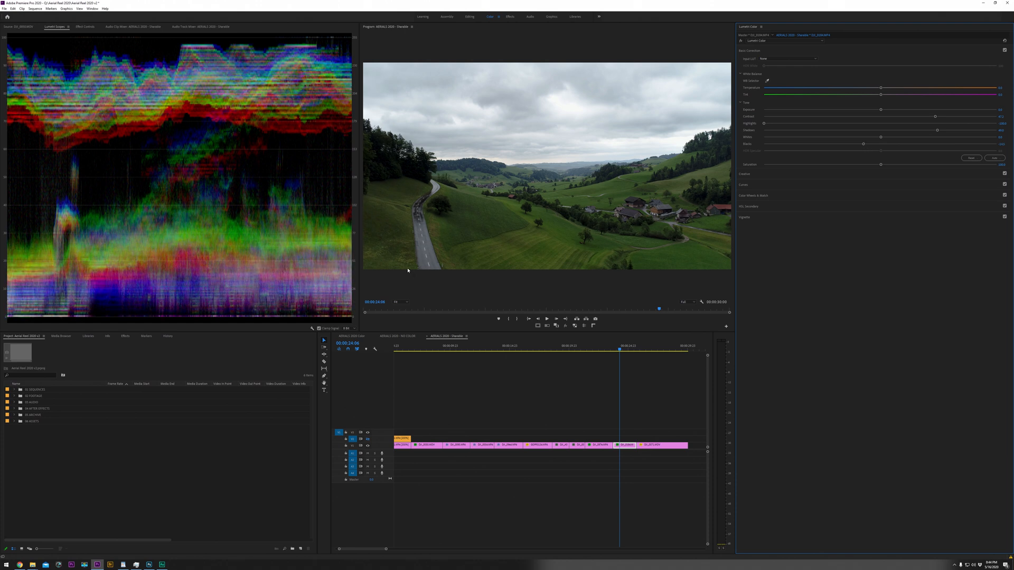
Add a second Lumetri Color effect to the valley clip
left_click(621, 447)
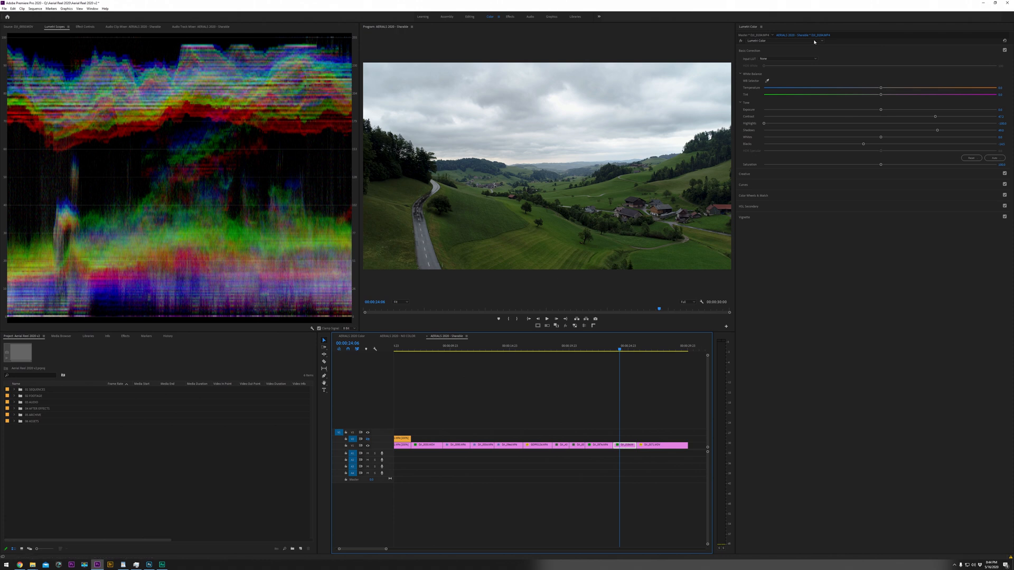
left_click(779, 41)
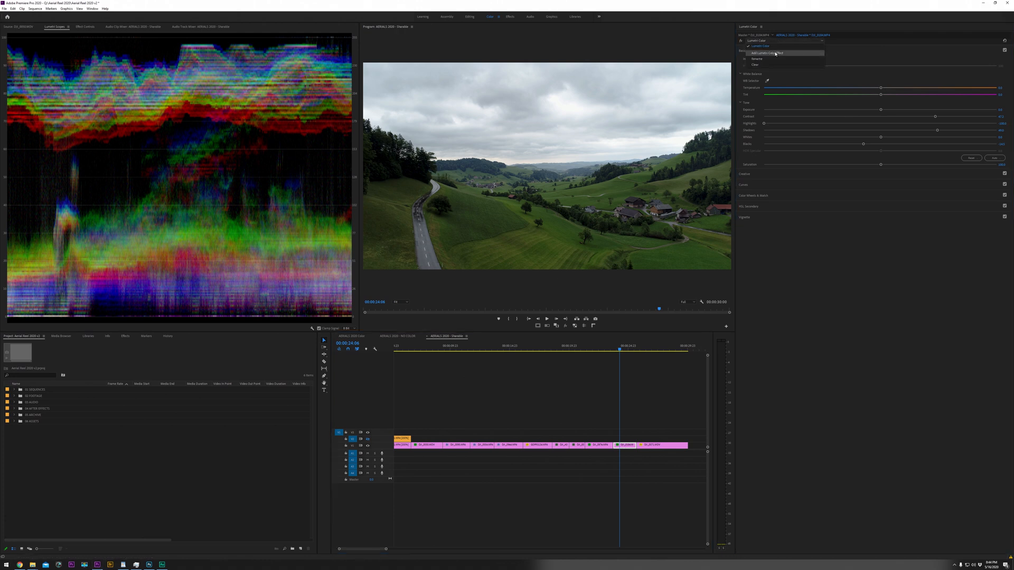
left_click(776, 53)
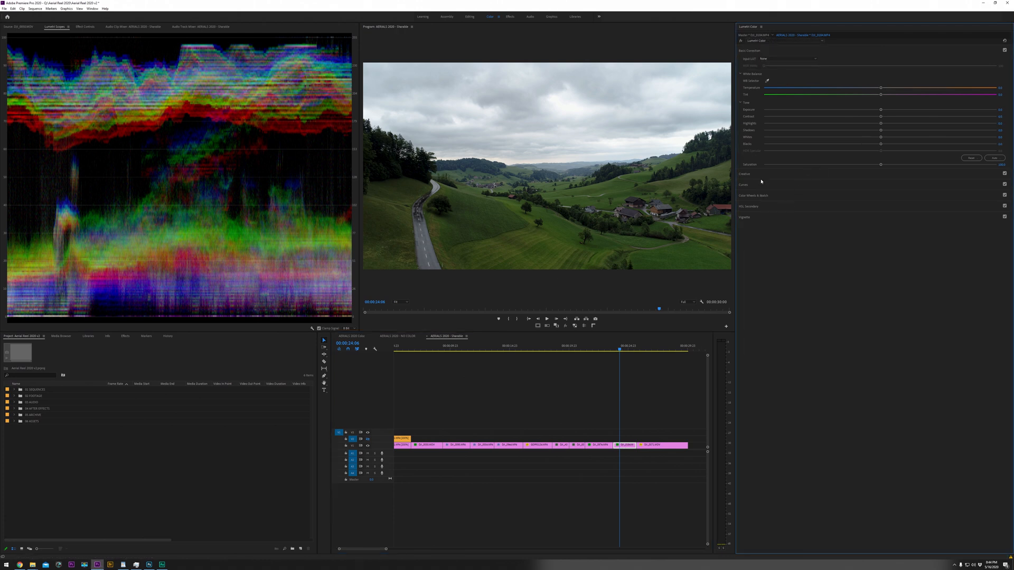
Key the cloudy sky in HSL Secondary by sampling several cloud tones, with the Color/Gray mask preview enabled
left_click(767, 207)
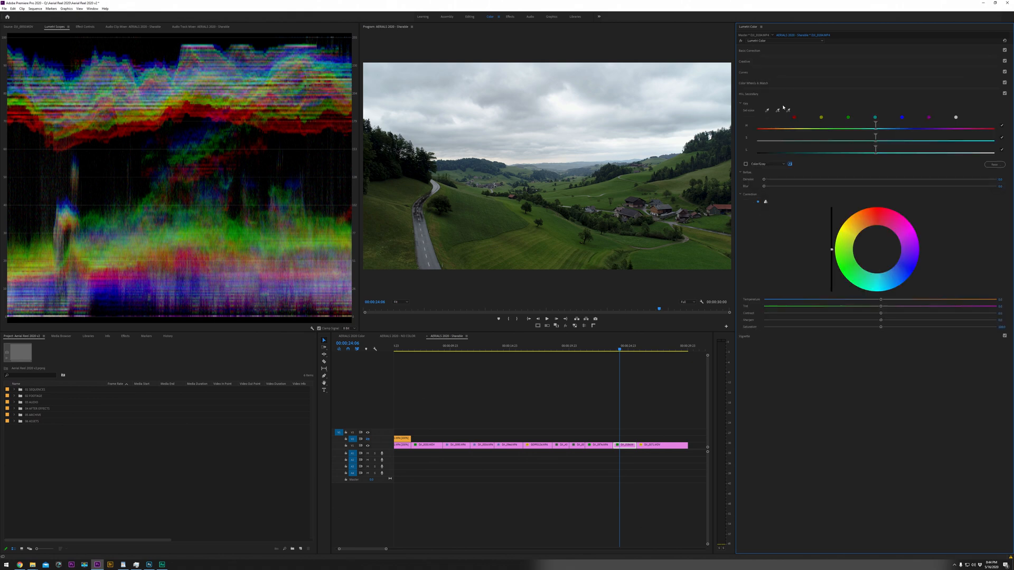
left_click(766, 111)
left_click(712, 151)
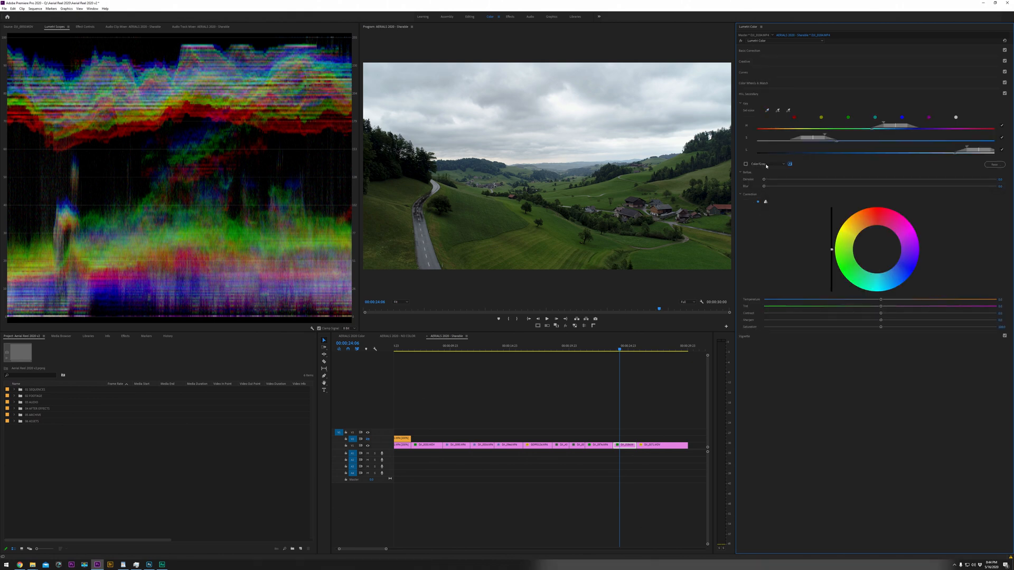
left_click(745, 164)
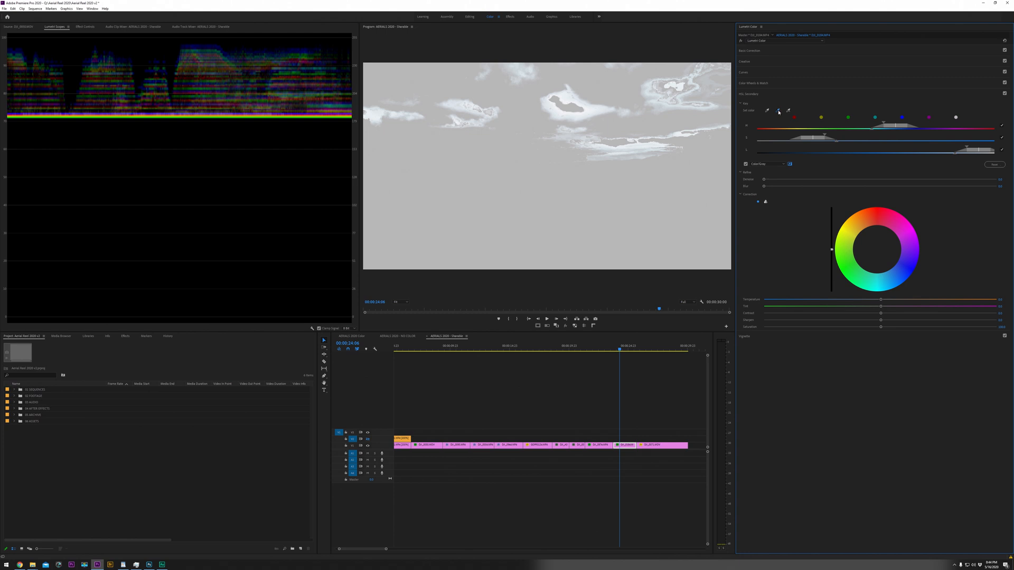
left_click(778, 112)
left_click(622, 113)
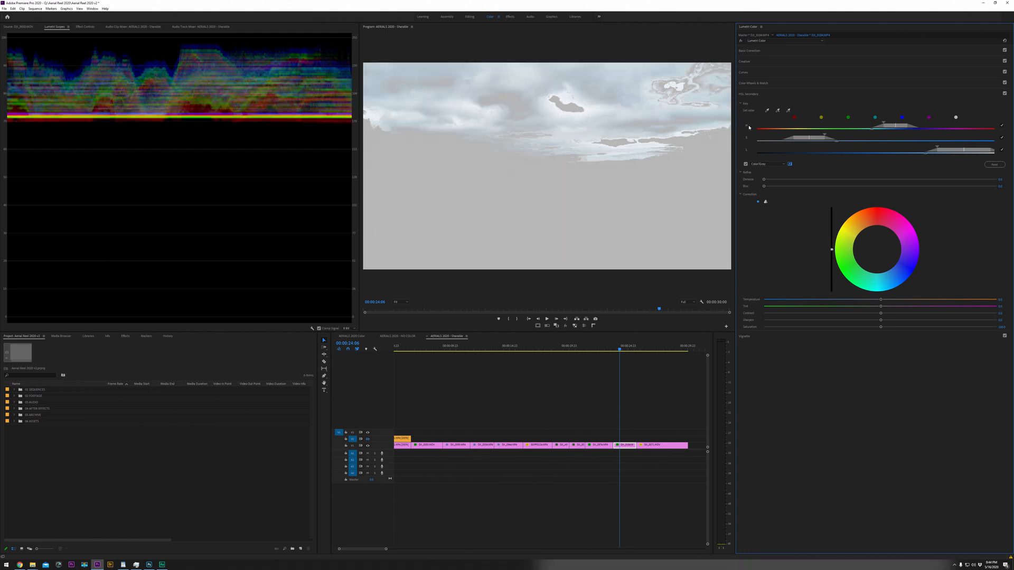
left_click(777, 111)
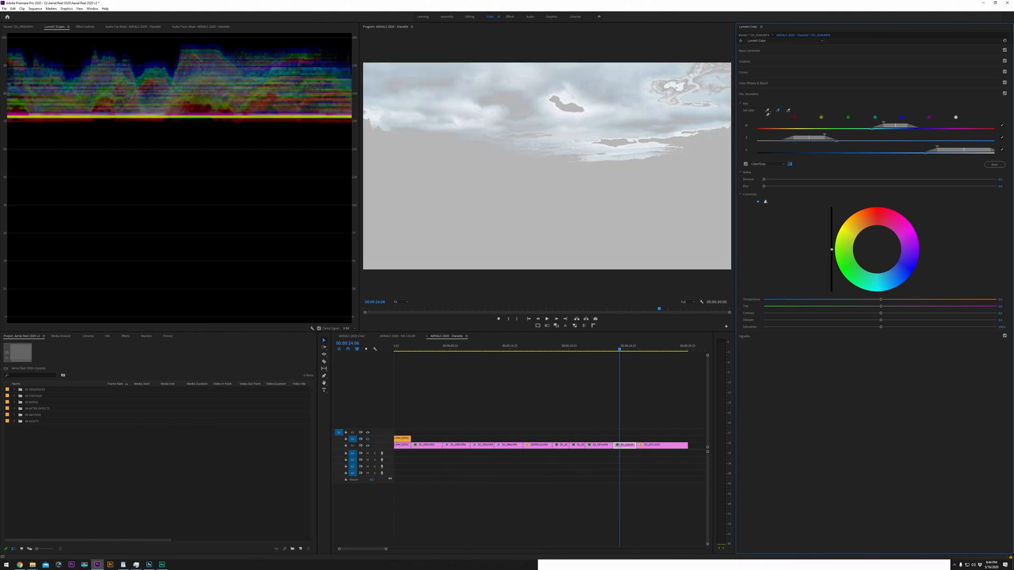
left_click(573, 111)
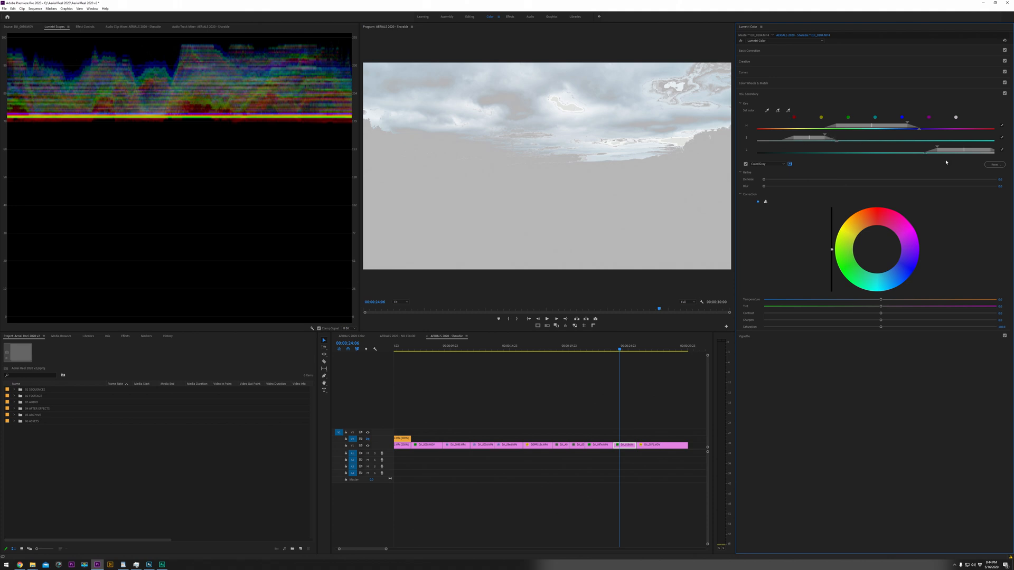
Widen the sky key's lightness, saturation and hue ranges, add the horizon tones, and smooth the mask with denoise and slight blur
left_click_drag(929, 149, 905, 150)
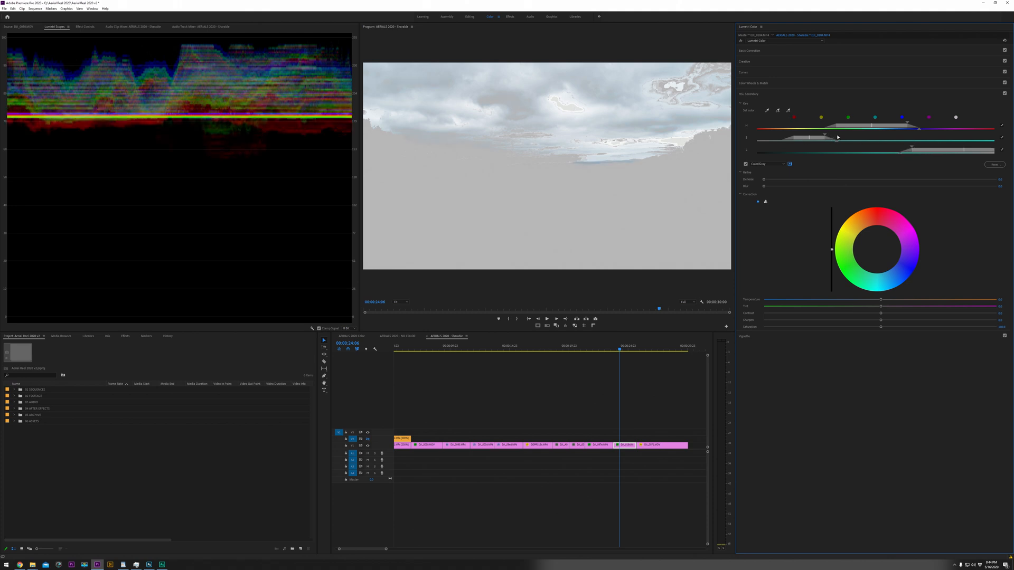
left_click_drag(825, 136, 918, 125)
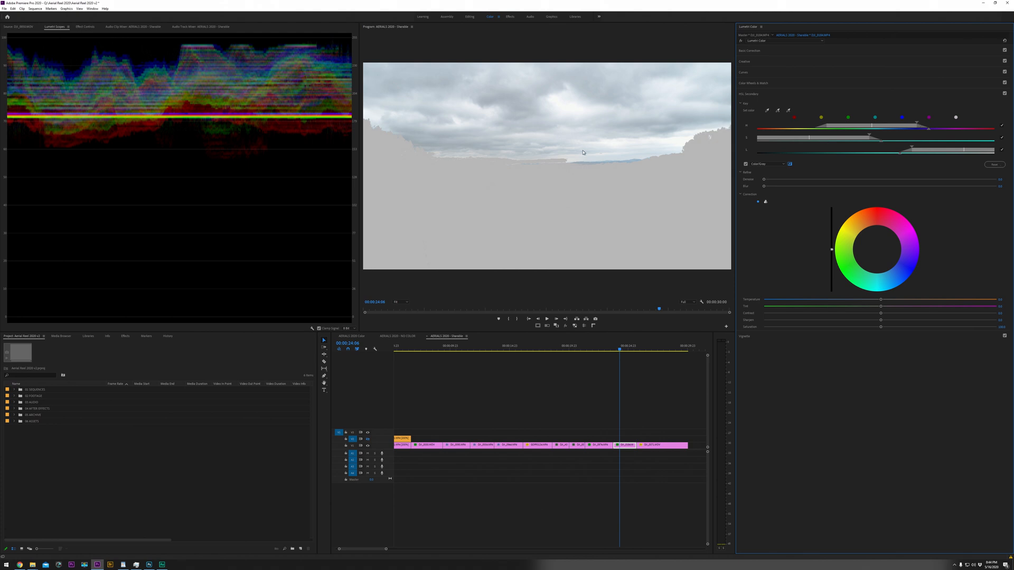
left_click(778, 111)
left_click(516, 162)
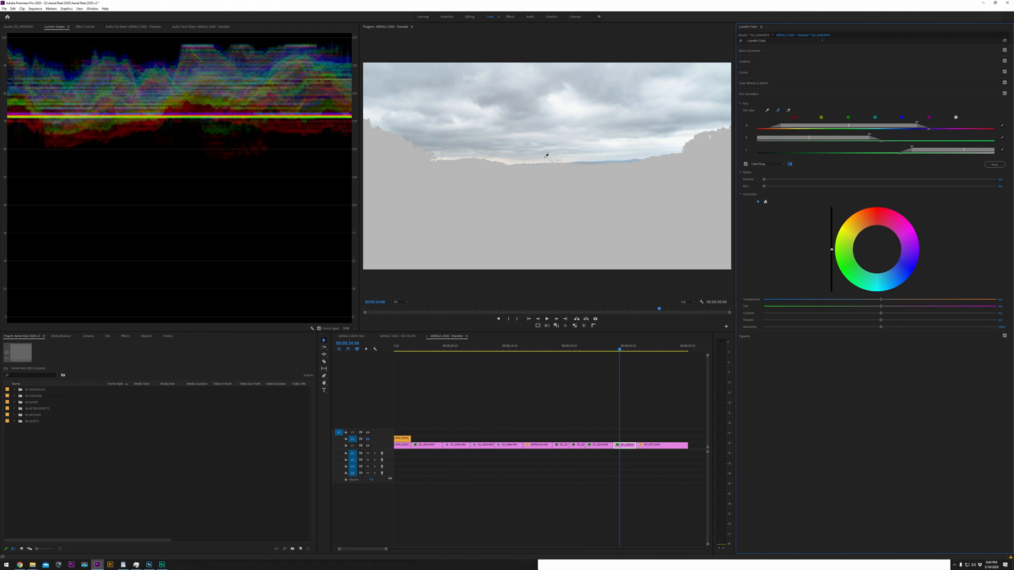
left_click(552, 164)
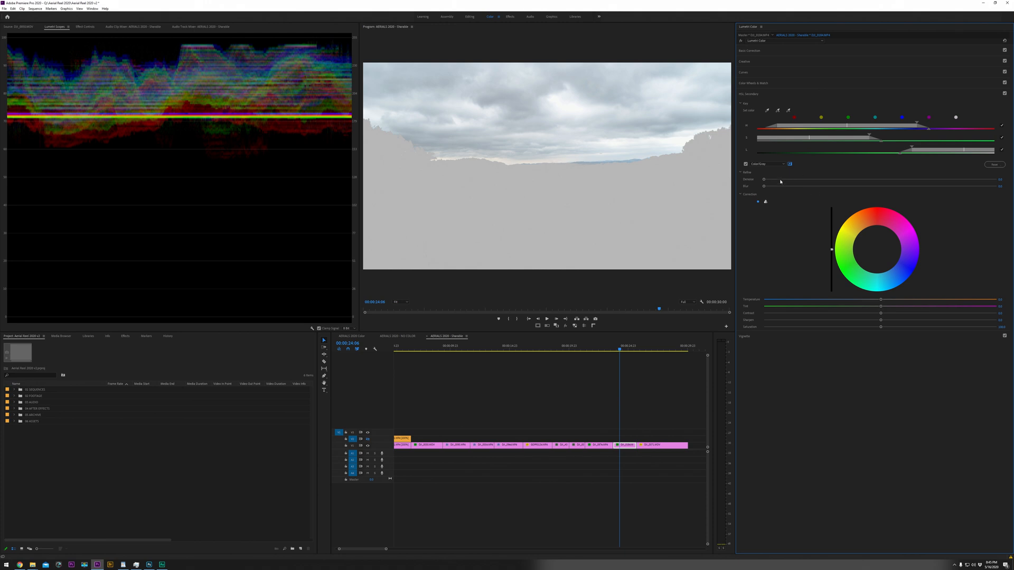
left_click_drag(774, 180, 832, 188)
left_click_drag(762, 187, 766, 188)
Darken the keyed sky, turn off the mask preview, tint the sky toward cyan-blue and set its contrast to 100
left_click_drag(832, 250, 831, 286)
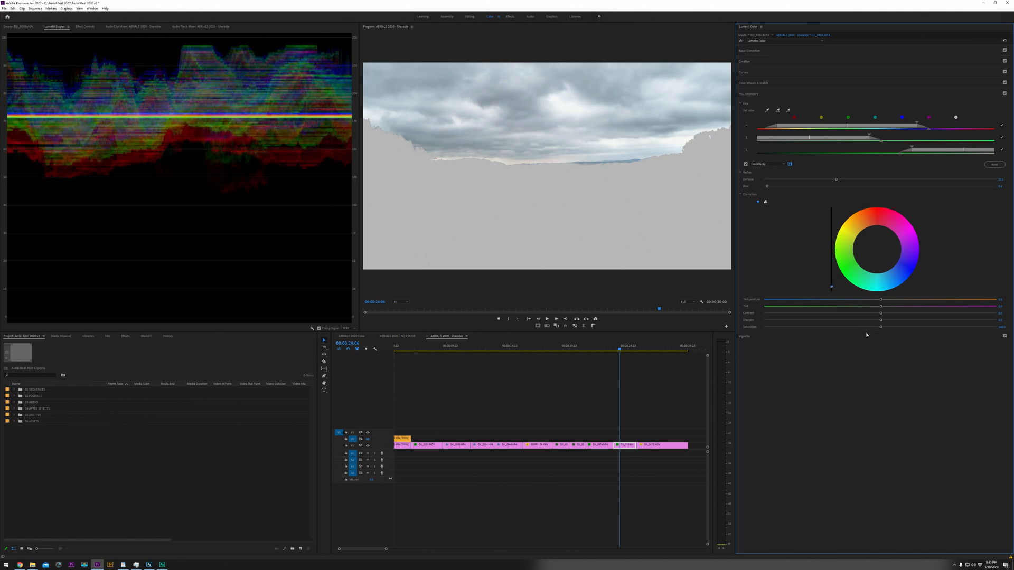
left_click(745, 164)
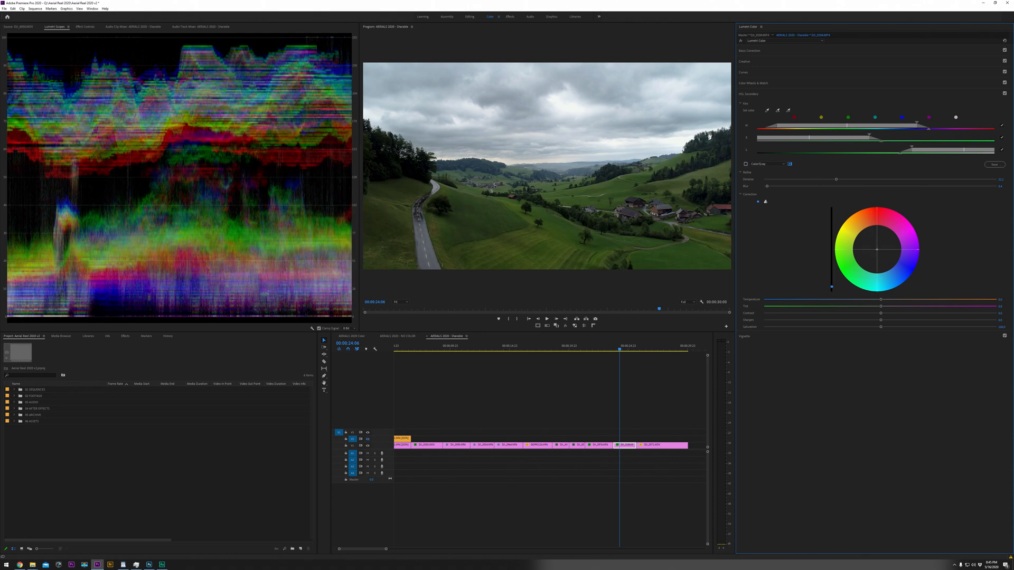
left_click_drag(879, 248, 874, 264)
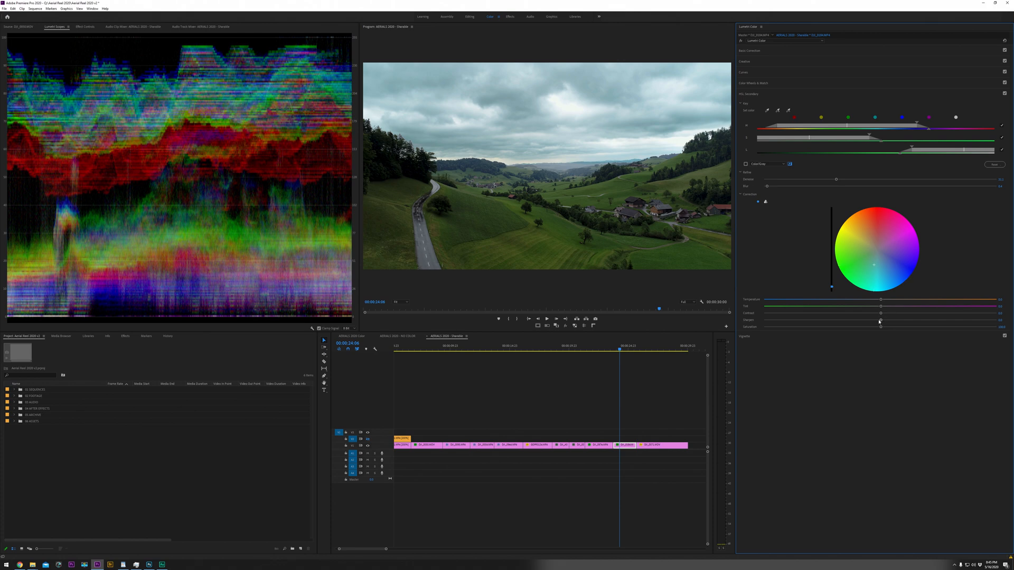
left_click_drag(883, 314, 997, 320)
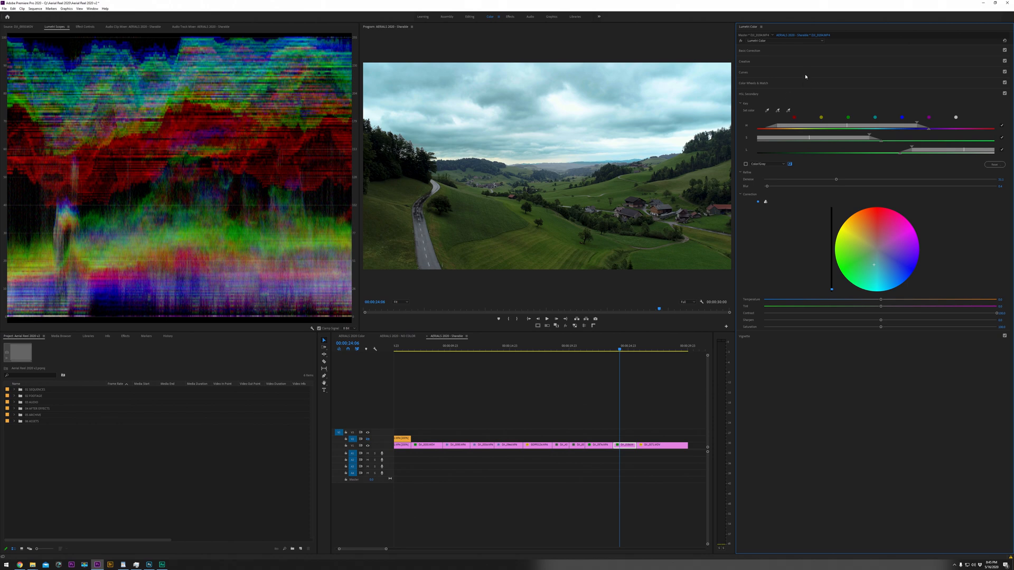
Try lowering the second Lumetri effect's highlights to about -25, and return them to about zero after checking the applied effects
left_click(805, 51)
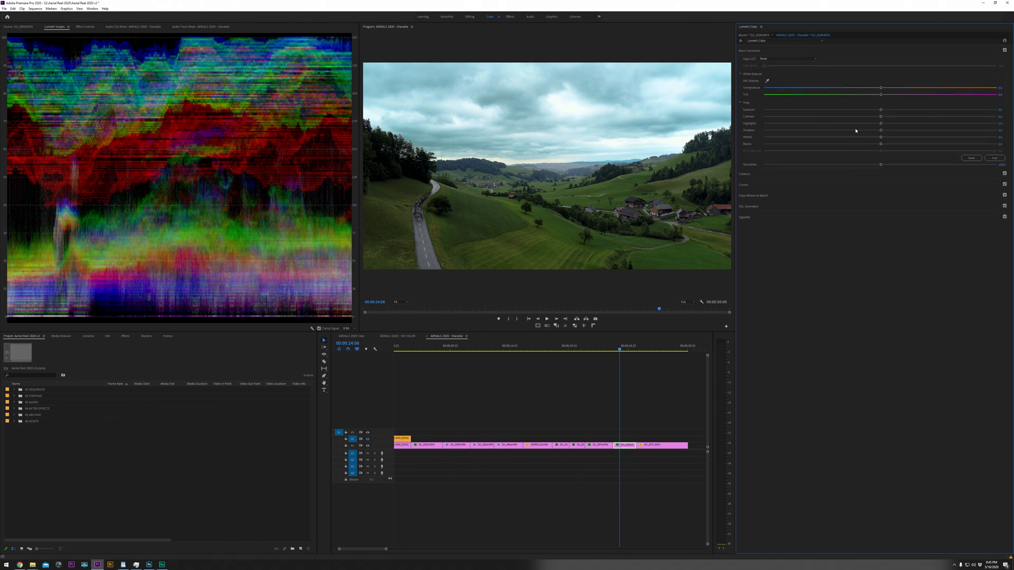
left_click_drag(862, 125, 851, 127)
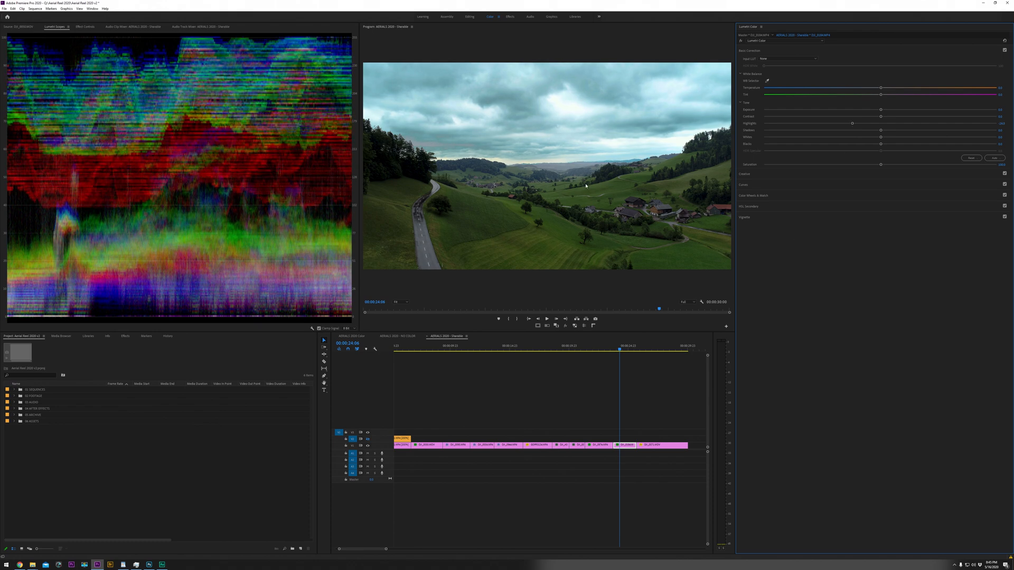
left_click(84, 27)
left_click(626, 444)
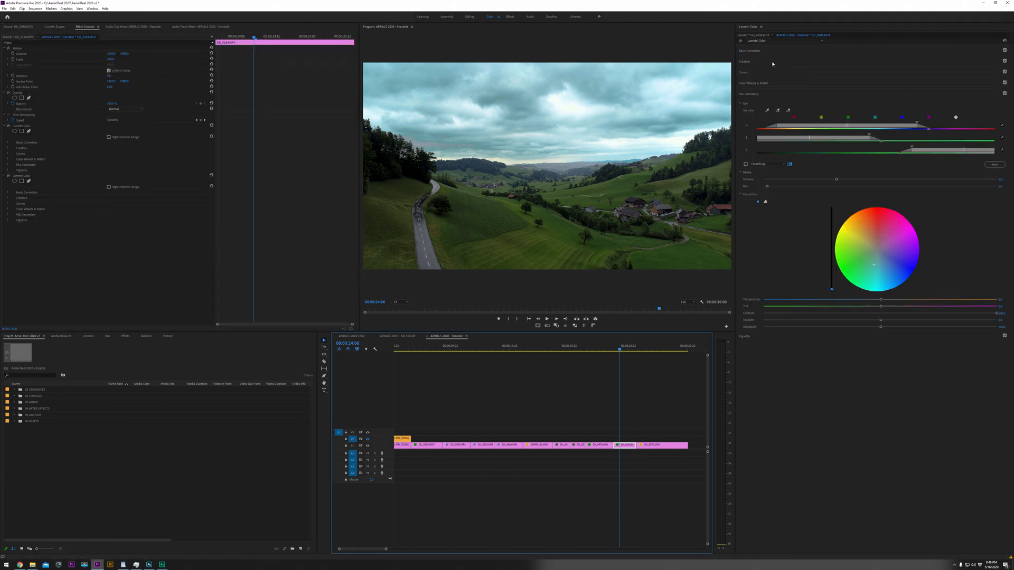
left_click(781, 52)
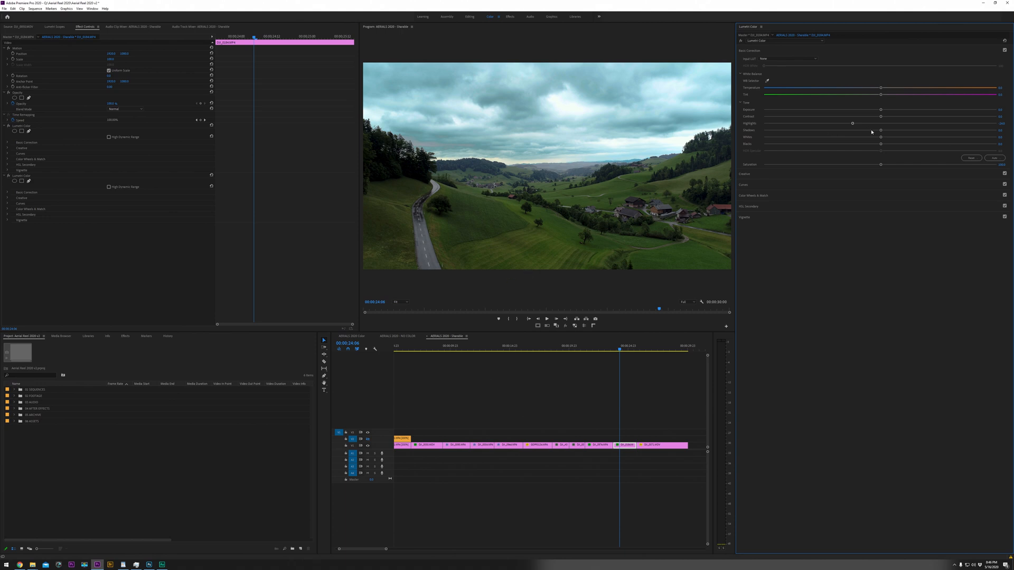
left_click_drag(853, 123, 898, 124)
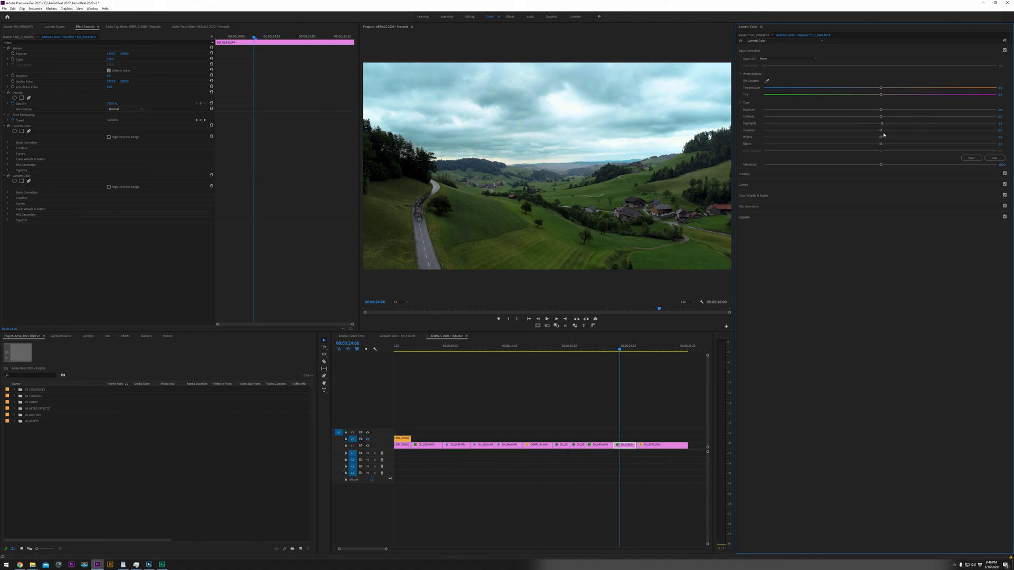
Add a third Lumetri Color effect to the valley clip, raising shadows to about 46 and whites to about 23
left_click(786, 40)
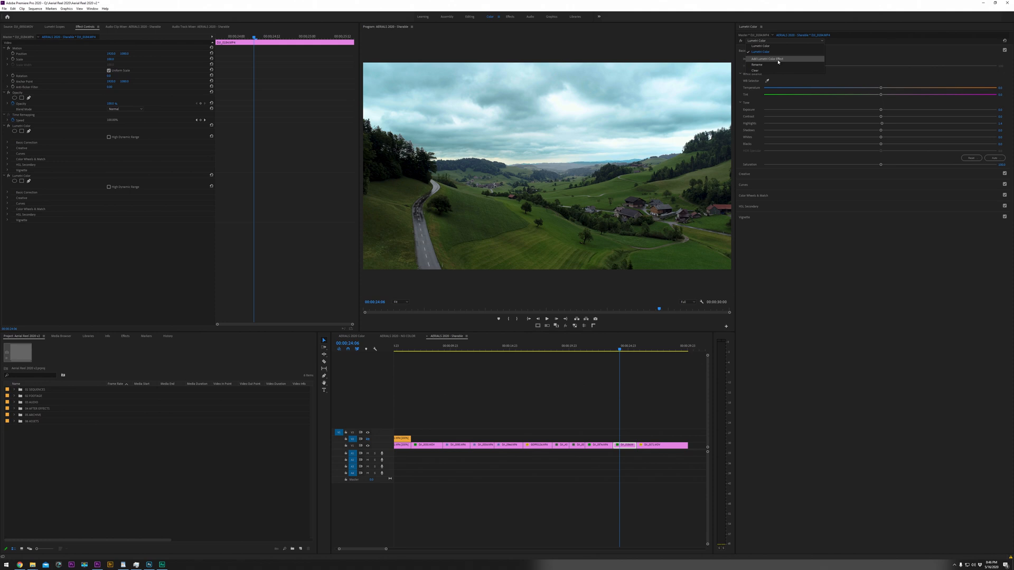
left_click(784, 61)
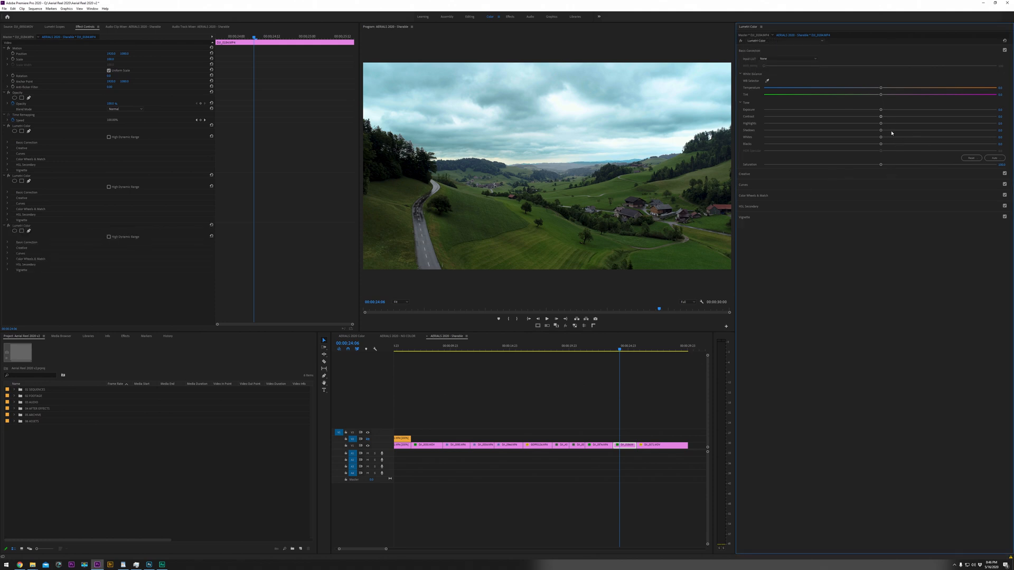
left_click_drag(896, 134, 928, 134)
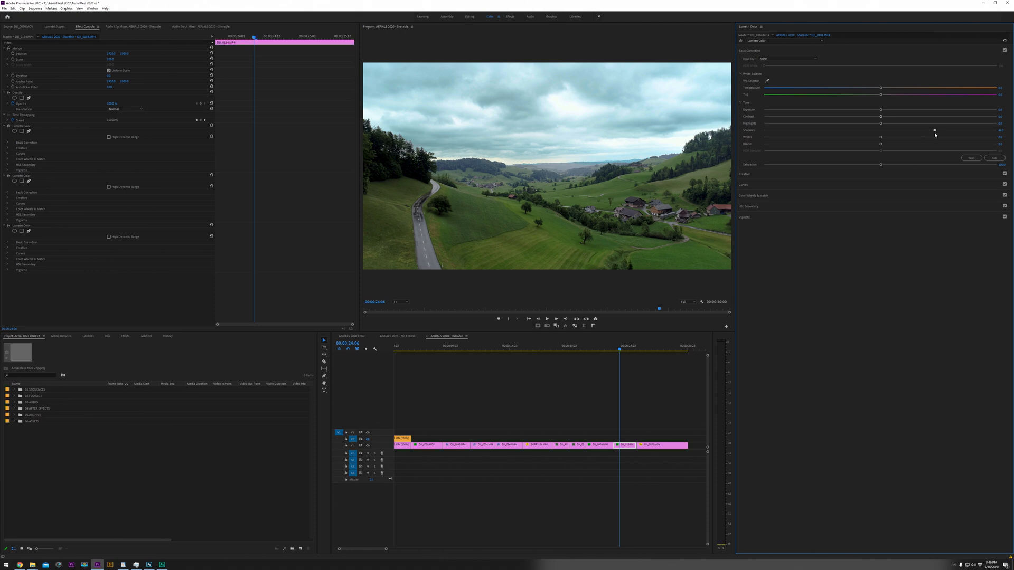
left_click_drag(884, 140, 887, 141)
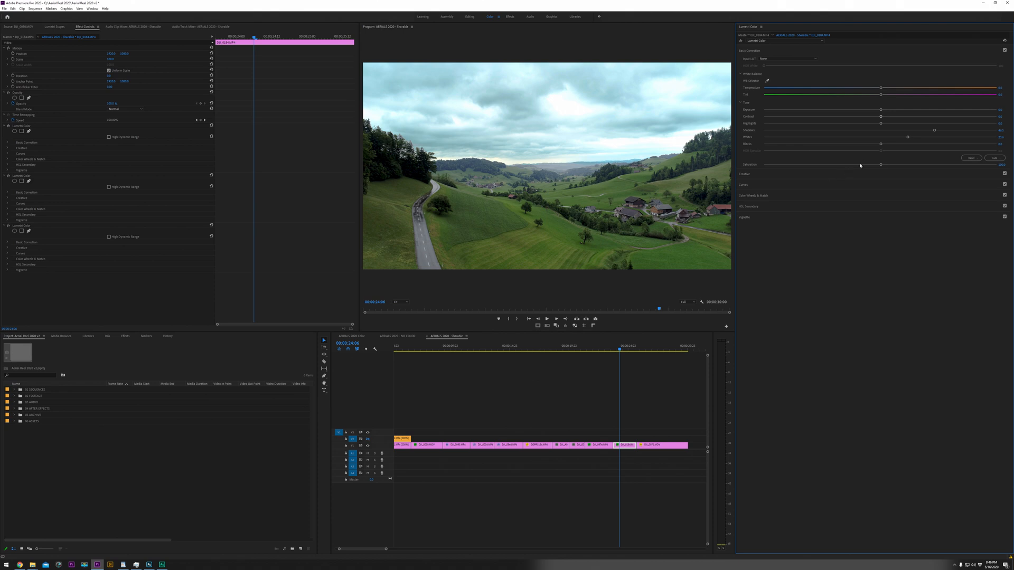
Sharpen the valley clip in the third effect's Creative settings, check it full screen, and set Sharpen to about 7
left_click(775, 178)
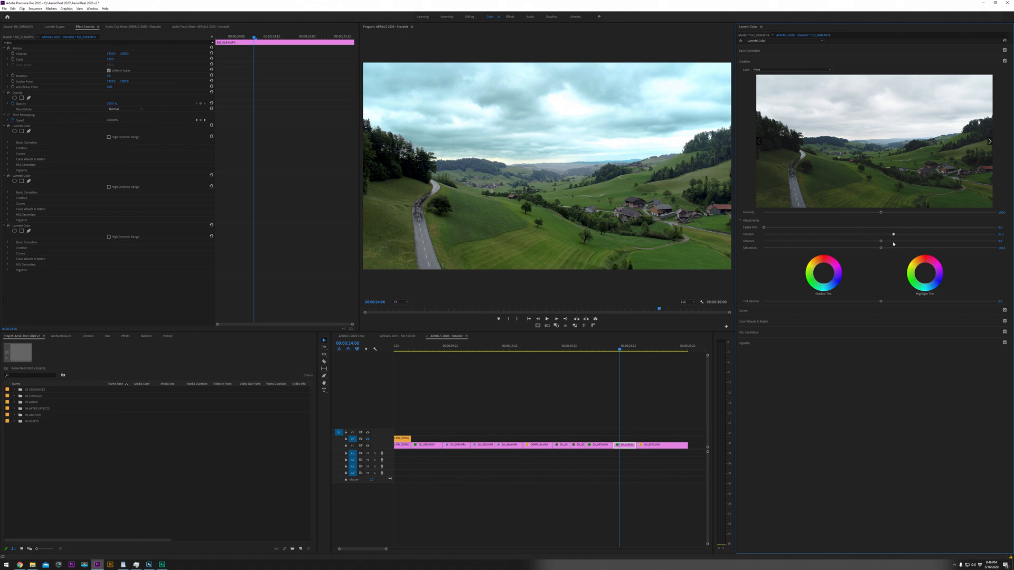
key("ctrl+grave")
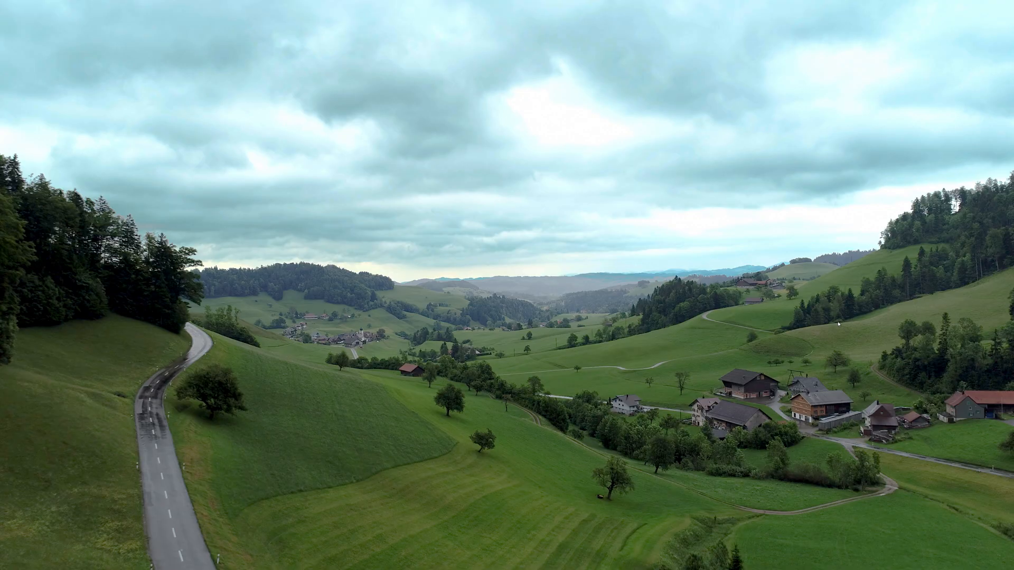
key("ctrl+grave")
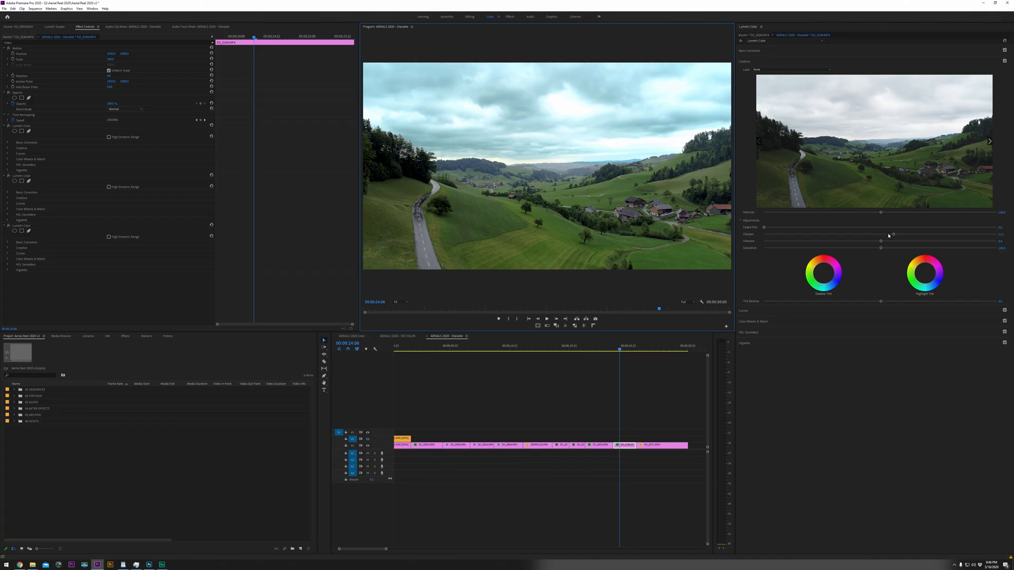
left_click(888, 235)
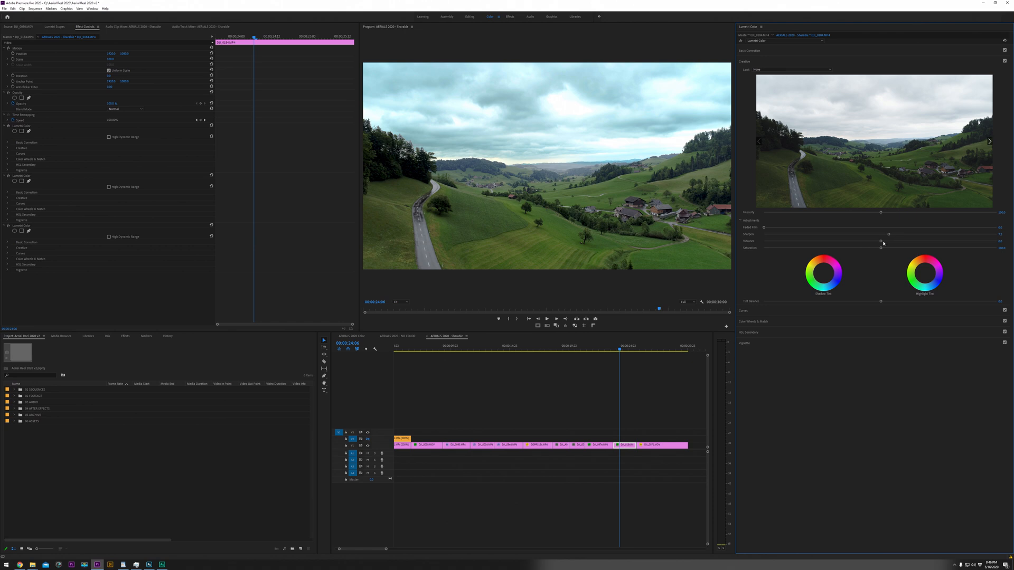
Adjust the third Lumetri effect's Vibrance slightly and warm the valley clip's temperature to about 11
mouse_move(881, 241)
left_mouse_down()
mouse_move(1007, 251)
mouse_move(884, 249)
left_mouse_up()
left_click(840, 52)
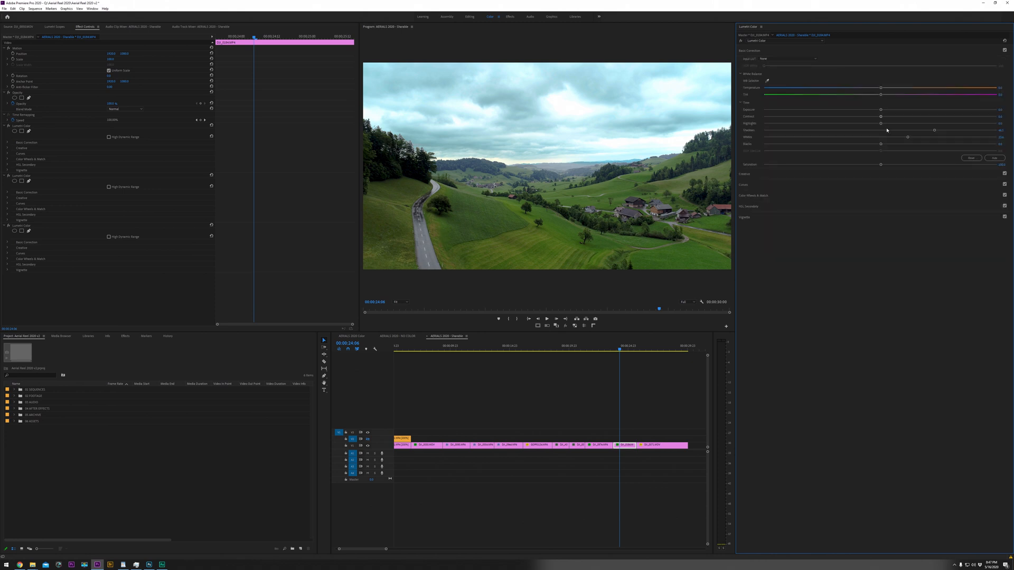
left_click_drag(886, 89, 893, 89)
Add a four-point mask to the third Lumetri effect, stretch it over the land below the horizon, and feather its edge heavily
left_click(21, 230)
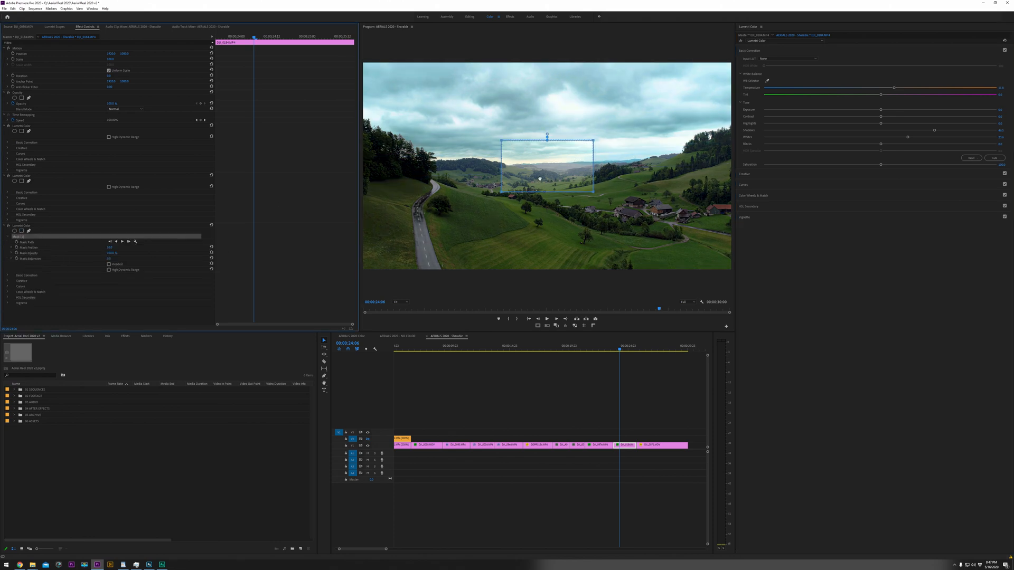
left_click_drag(540, 178, 352, 195)
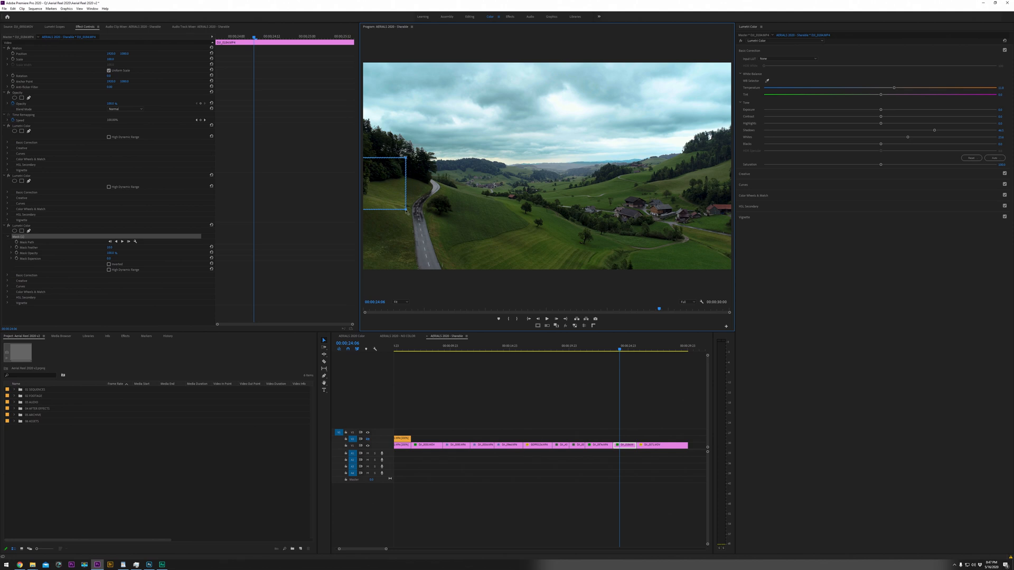
left_click_drag(406, 211, 982, 380)
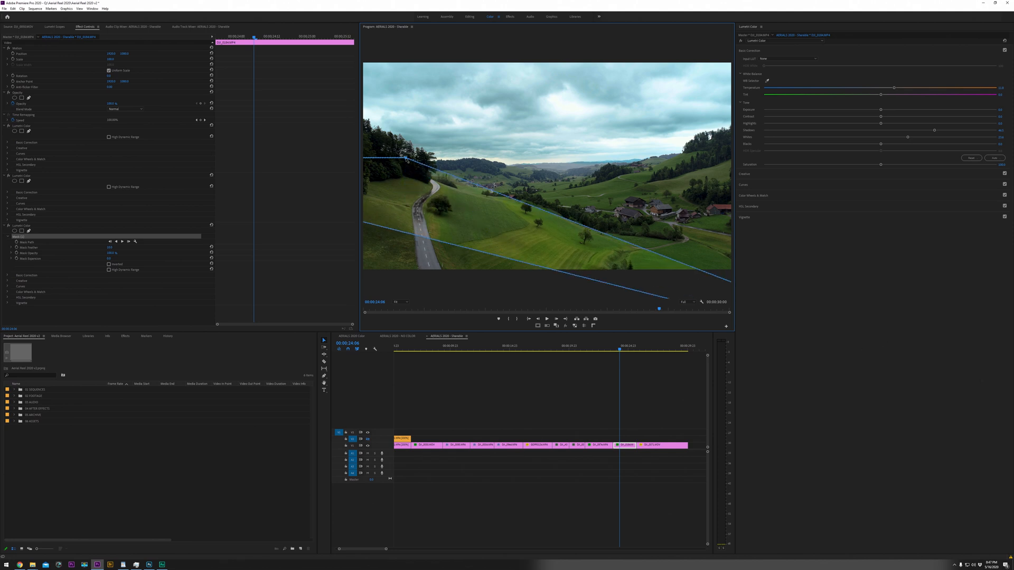
left_click_drag(409, 160, 848, 165)
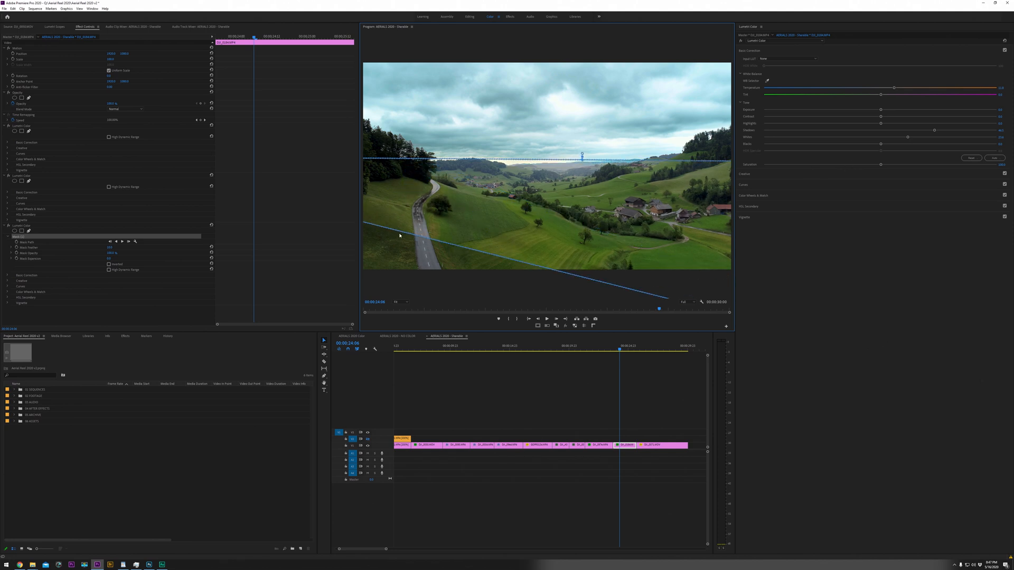
left_click_drag(402, 232, 104, 452)
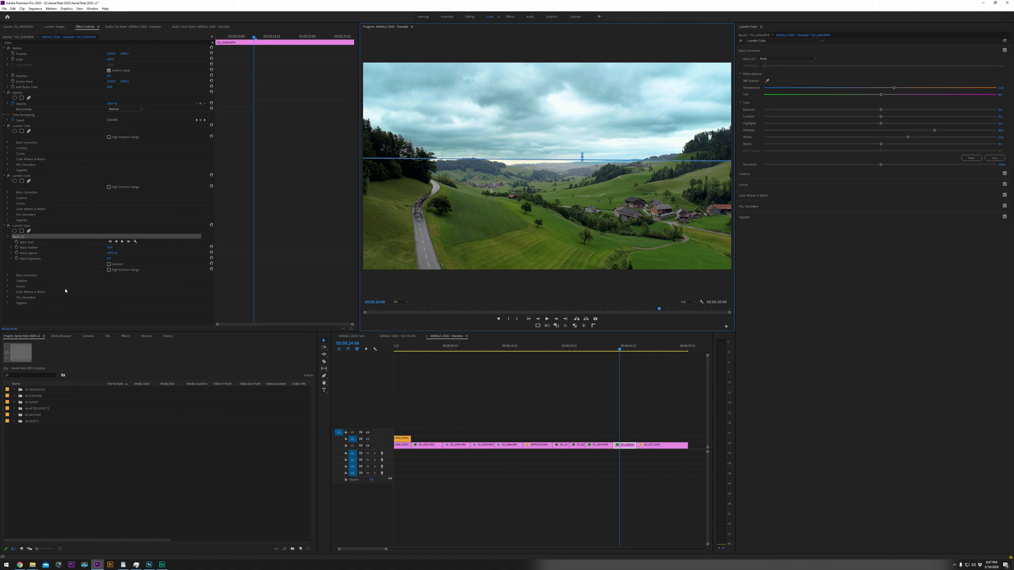
left_click_drag(109, 248, 161, 248)
Check the masked valley grade full screen, and compare it with all effects bypassed
left_click(667, 420)
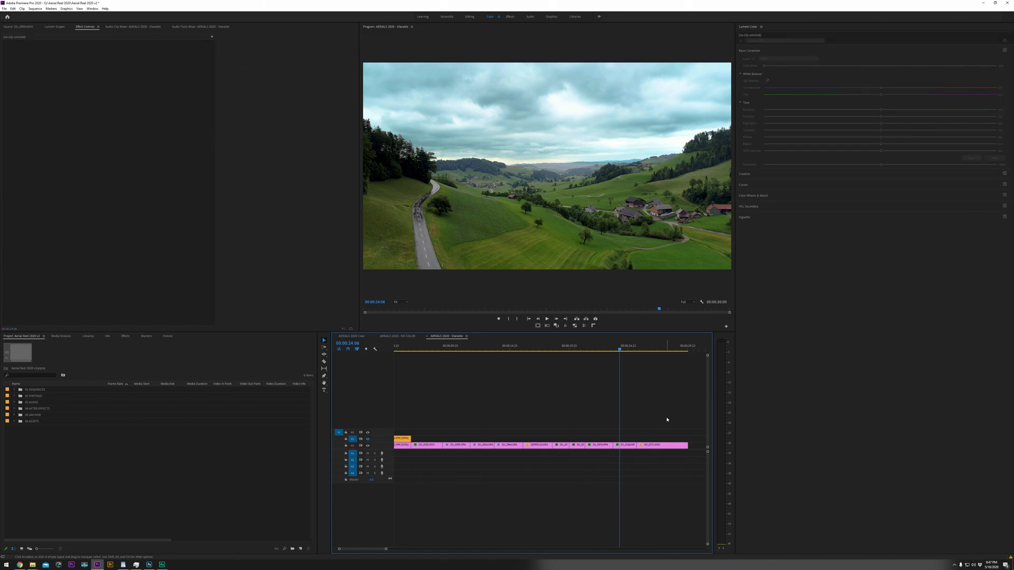
key("ctrl+grave")
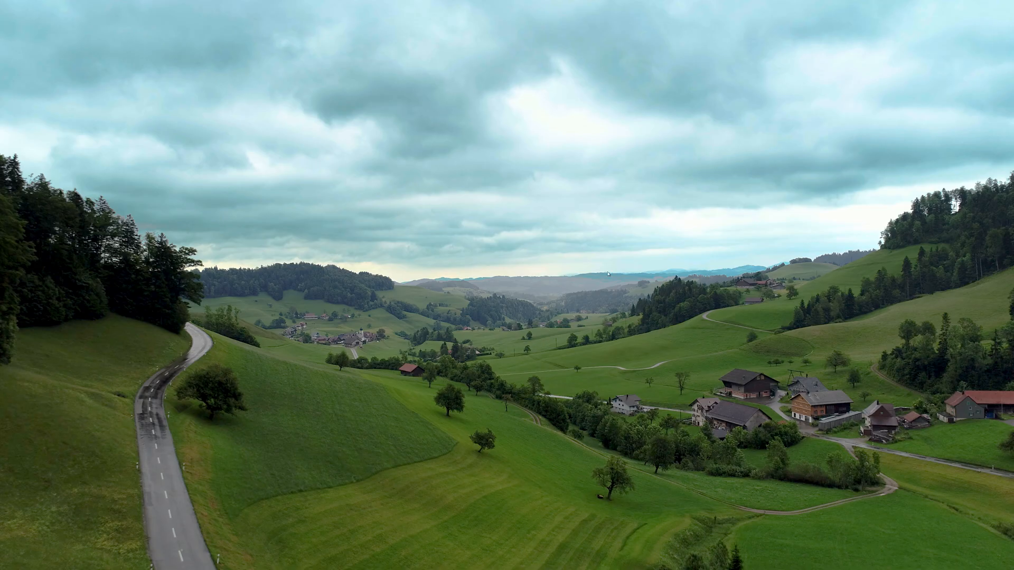
key("ctrl+grave")
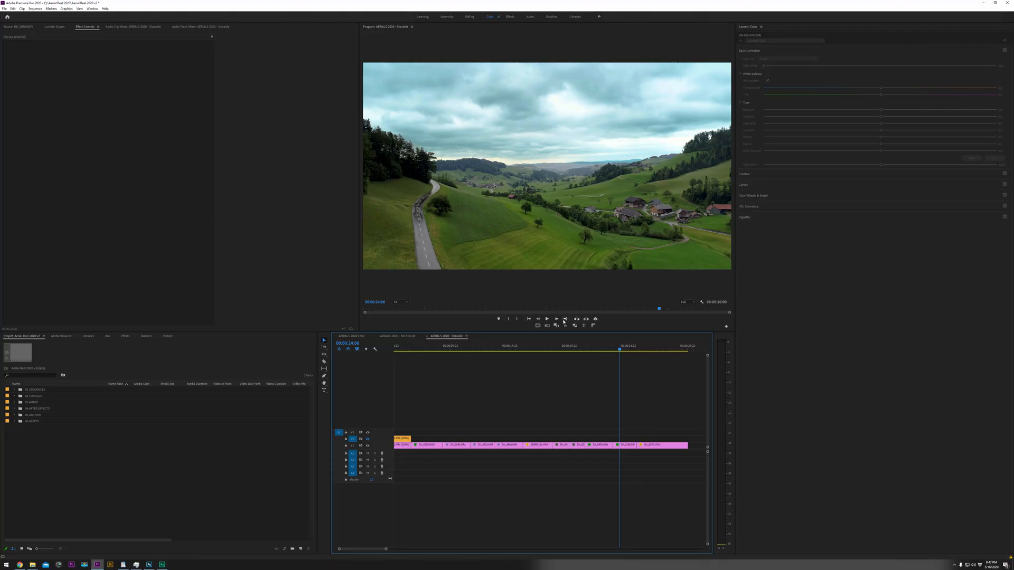
left_click(565, 325)
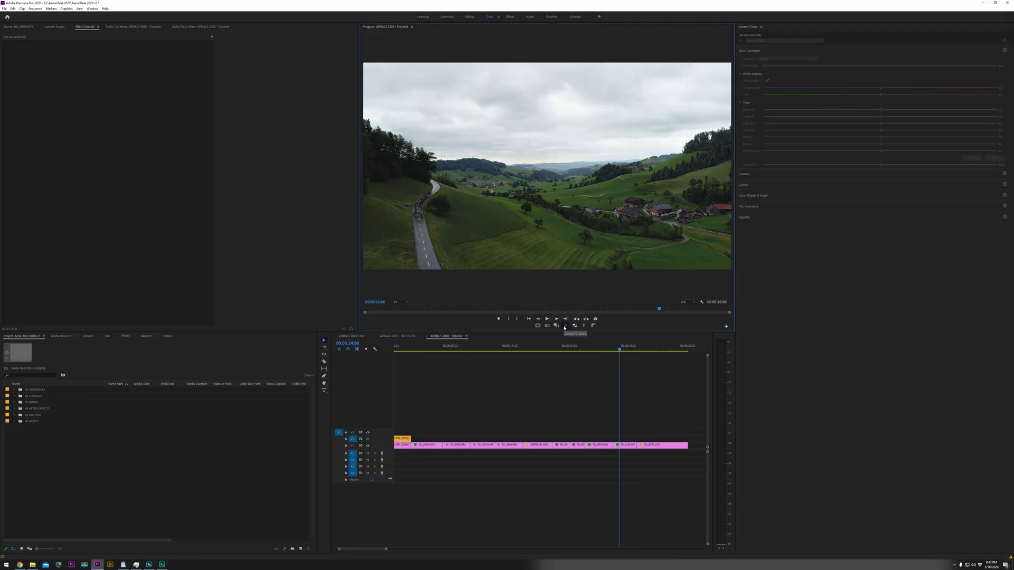
left_click(565, 326)
left_click(566, 326)
left_click(565, 326)
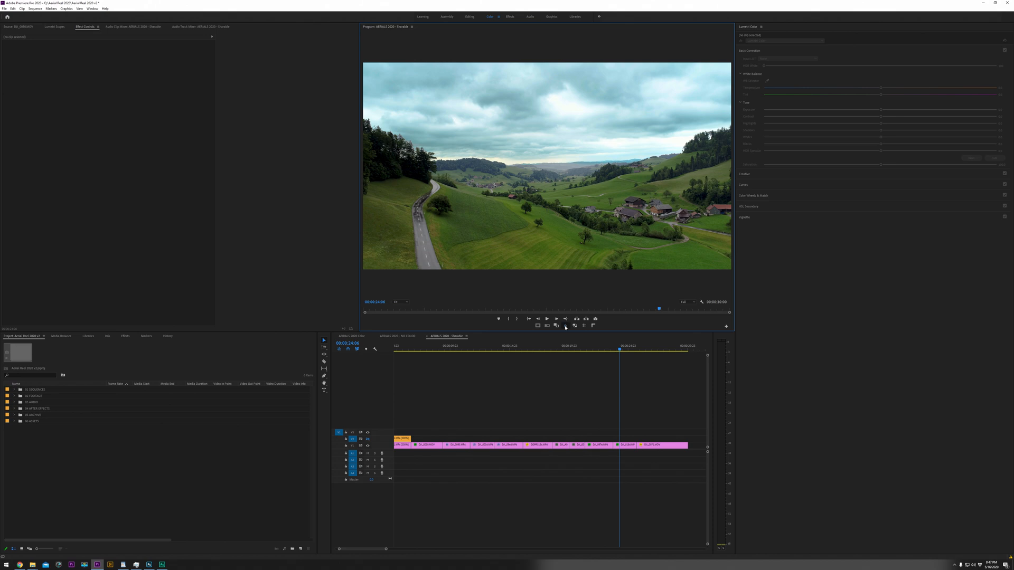
left_click(565, 326)
left_click(566, 326)
Switch the valley clip's second Lumetri effect off and on to examine its influence on the sky and horizon
left_click(624, 445)
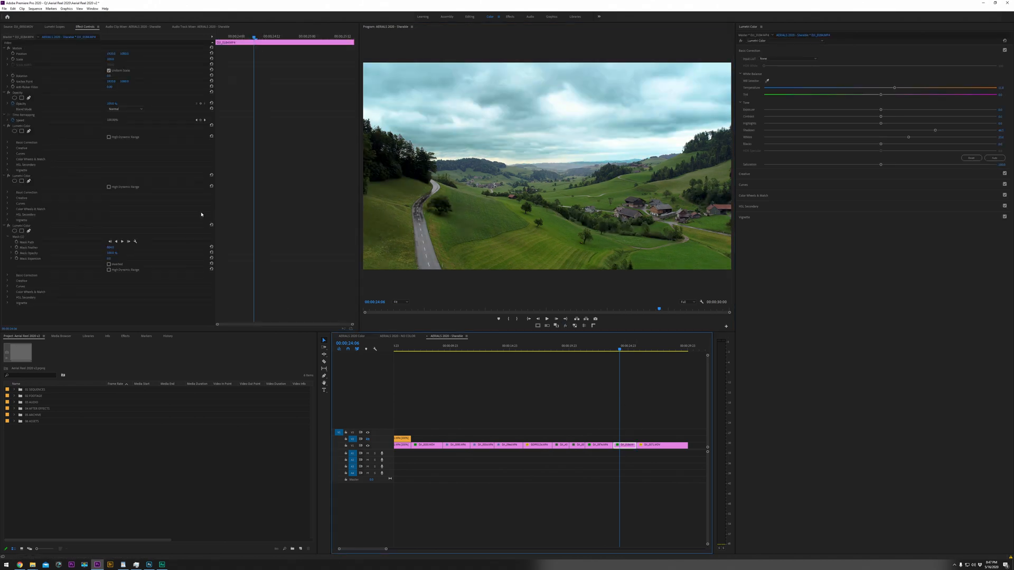
left_click(7, 176)
left_click(8, 176)
left_click(8, 176)
left_click(8, 177)
left_click(8, 176)
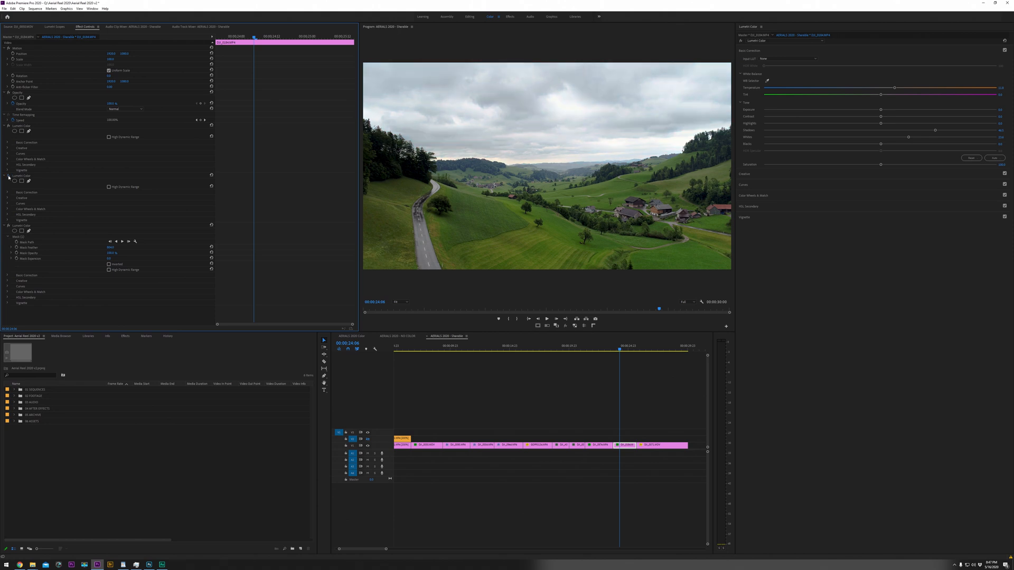
left_click(8, 176)
left_click(8, 176)
left_click(10, 176)
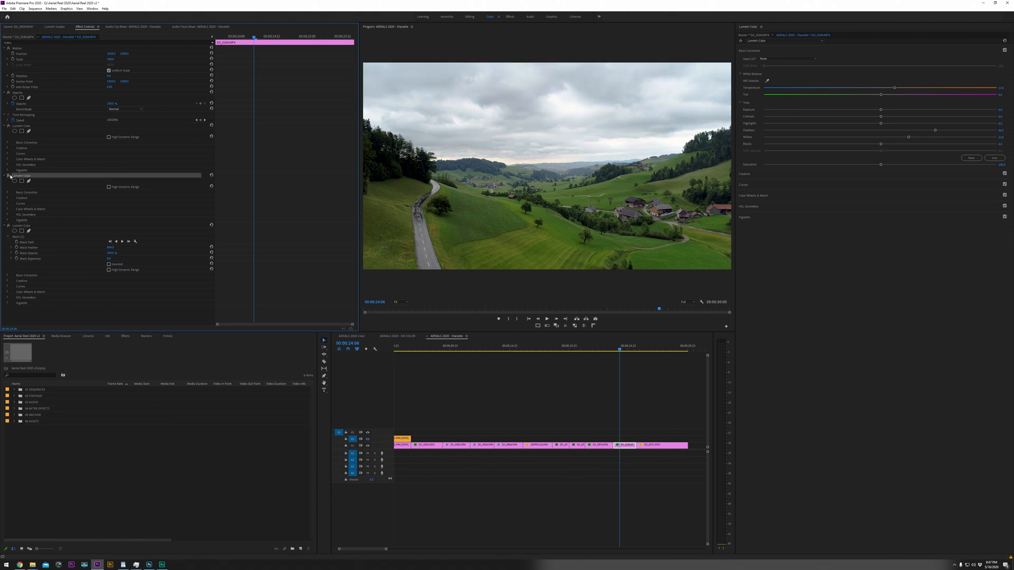
left_click(10, 176)
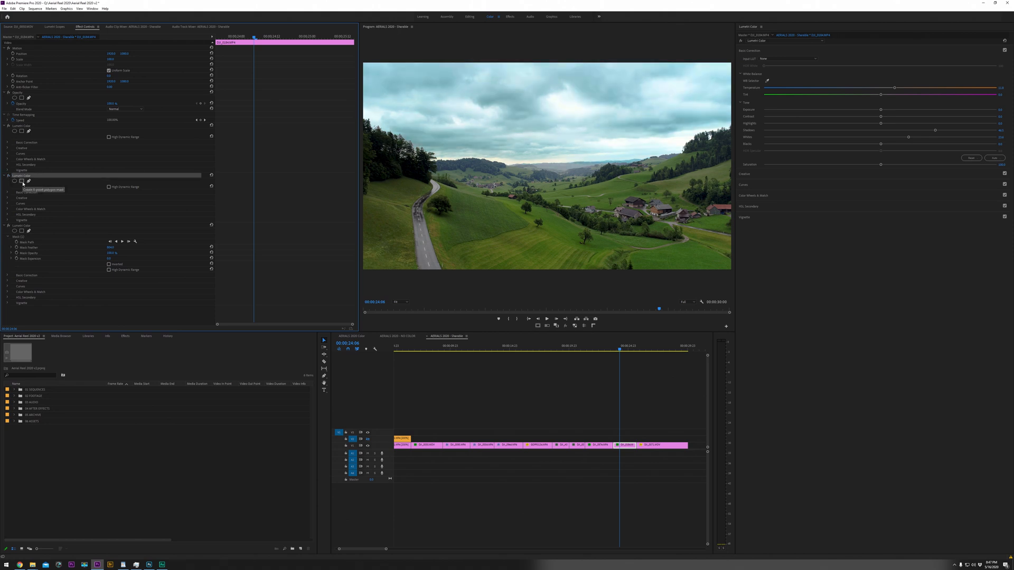
Add a four-point mask to the second Lumetri effect, shape it over the sky down to the horizon, and adjust its feather and expansion
left_click(22, 181)
left_click_drag(571, 176, 846, 139)
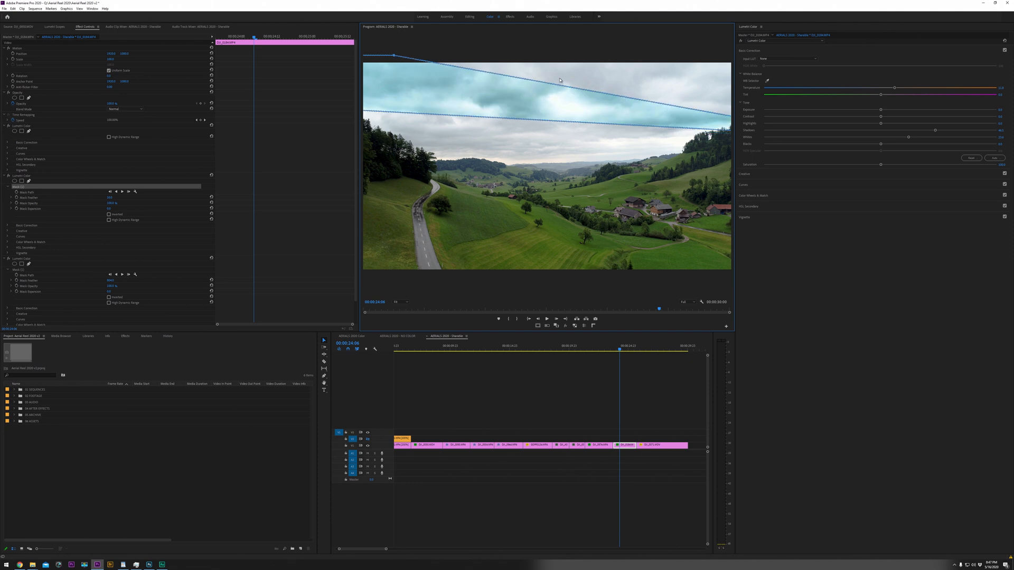
left_click_drag(554, 85, 754, 26)
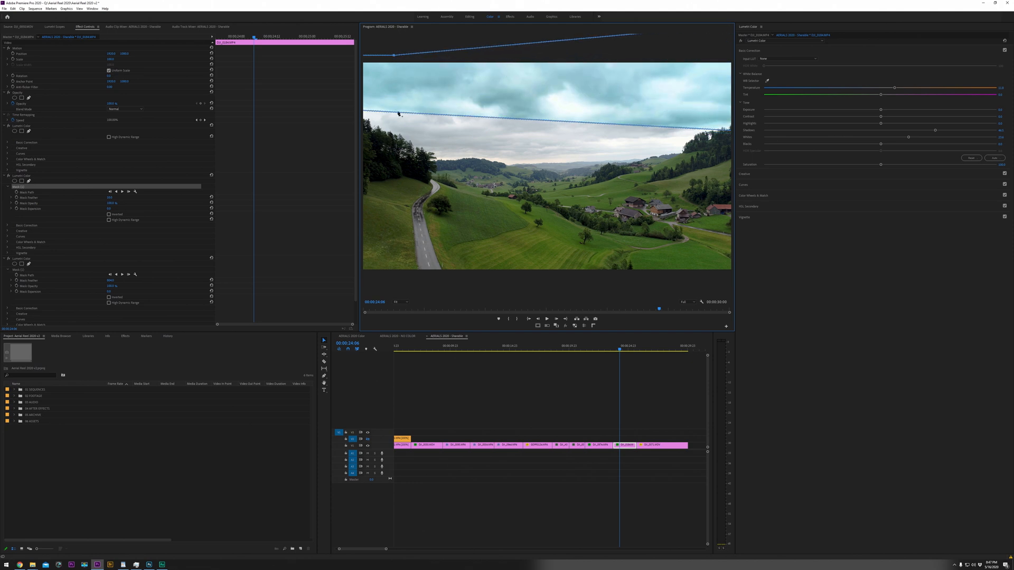
left_click_drag(383, 113, 234, 162)
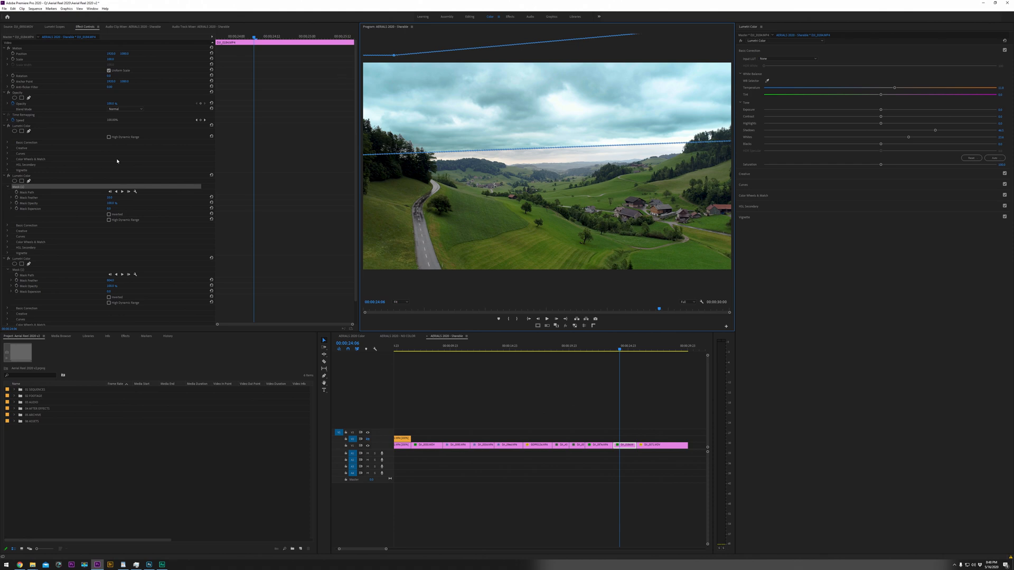
left_click_drag(109, 197, 140, 208)
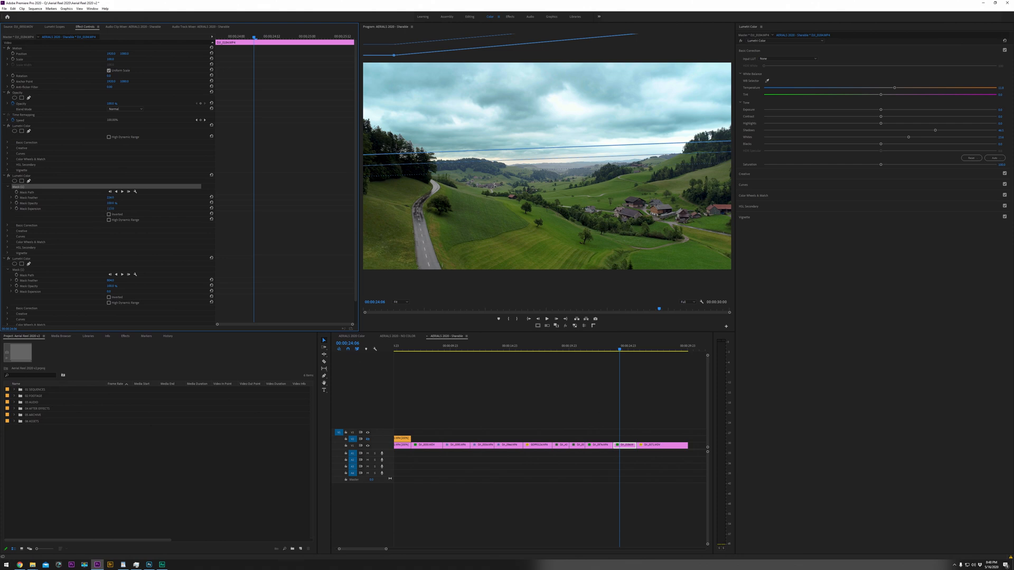
left_click_drag(110, 208, 99, 208)
Review the valley clip full screen with the sky mask applied, and compare it with the ungraded image
left_click(579, 380)
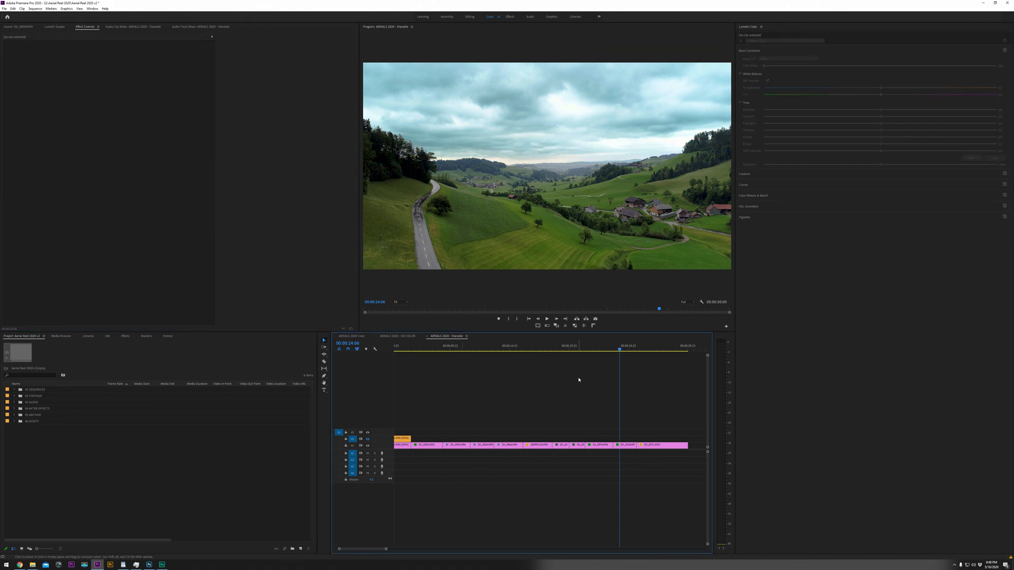
key("ctrl+grave")
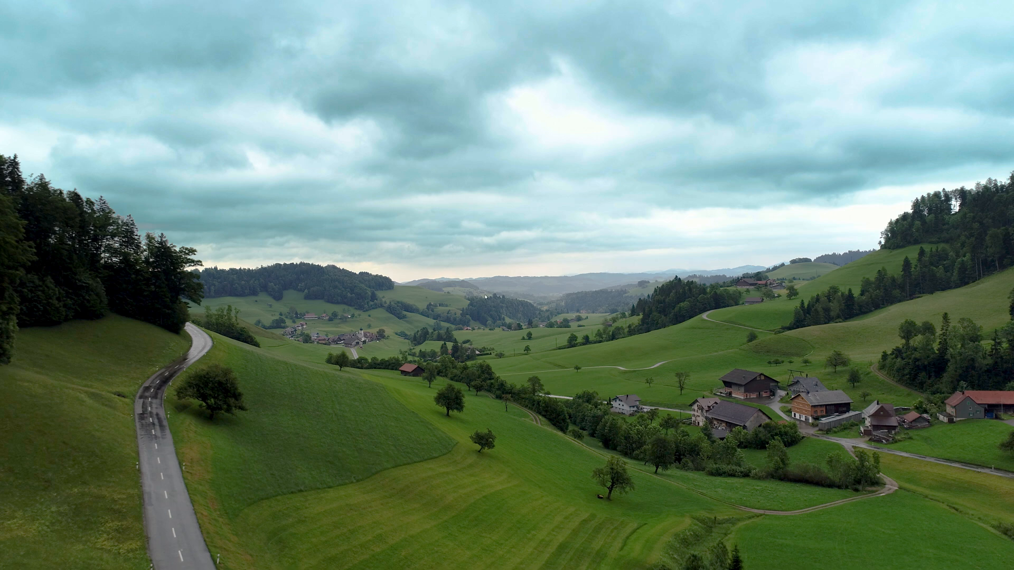
key("ctrl+grave")
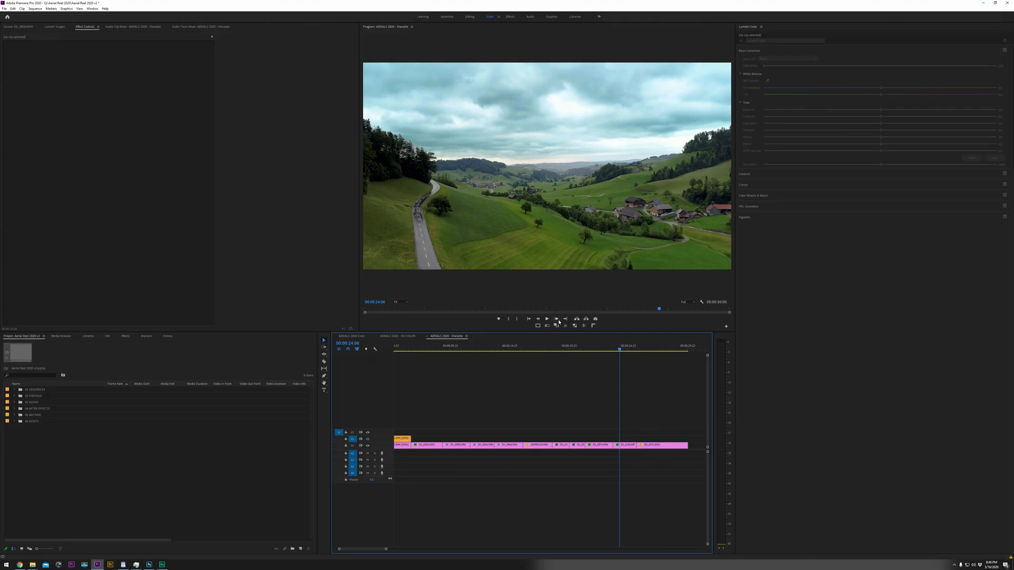
left_click(565, 326)
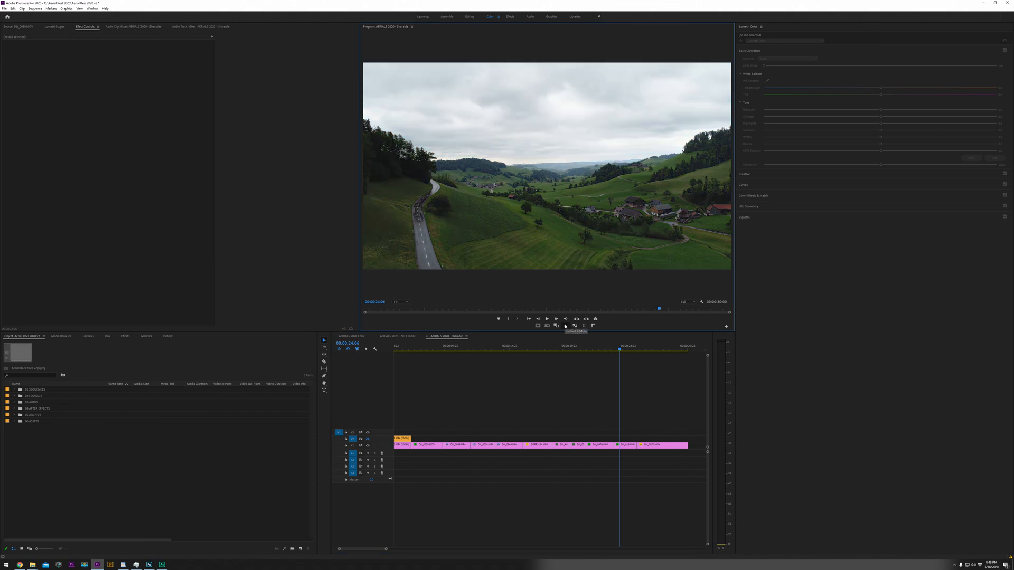
left_click(565, 325)
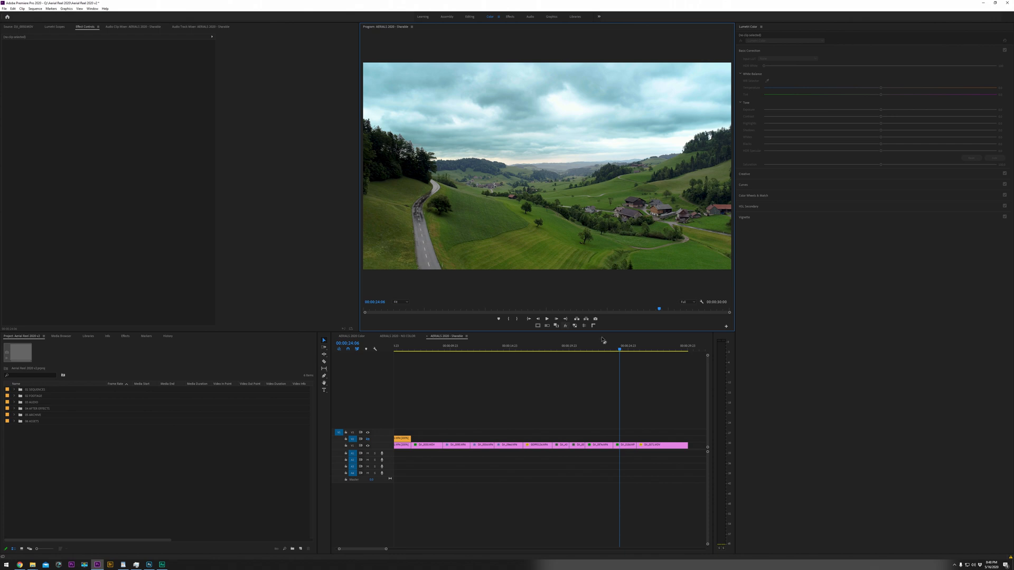
Scrub through the reel's timeline to review the graded clips, ending on the dune buggy shot
left_click(643, 350)
left_click_drag(638, 350, 510, 348)
key("minus")
key("minus")
key("equal")
key("equal")
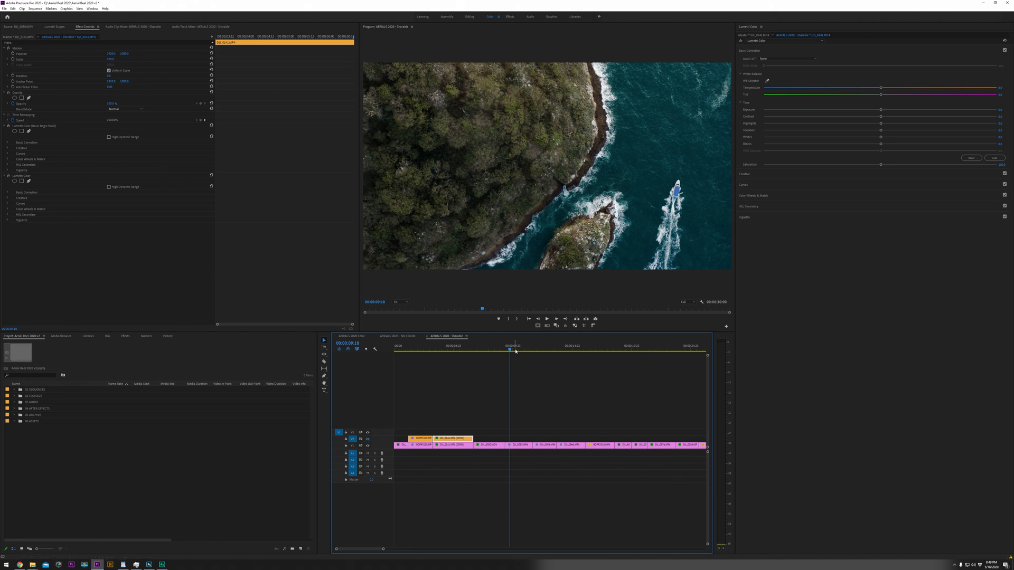
left_click_drag(534, 356, 547, 363)
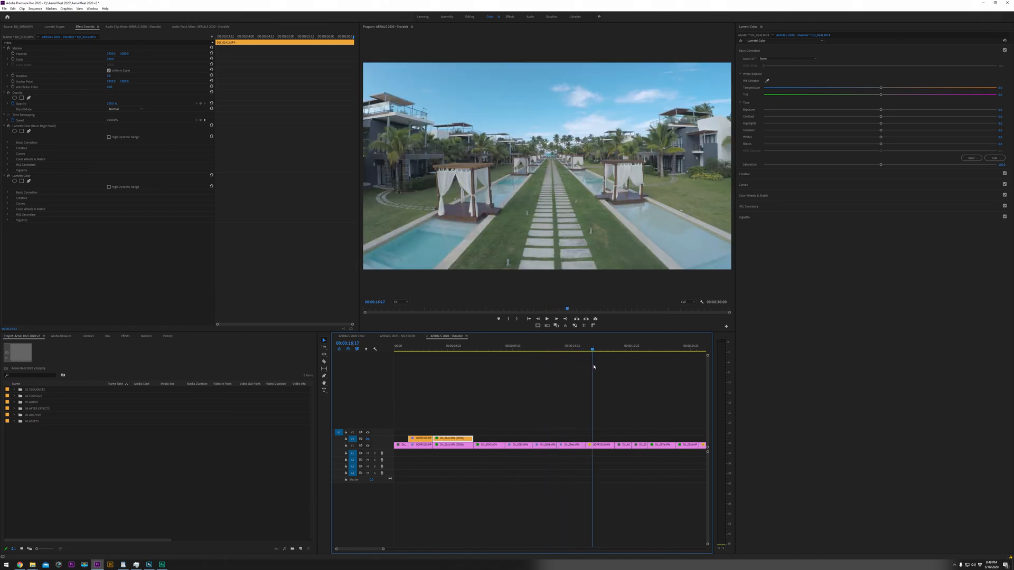
left_click_drag(605, 369, 488, 381)
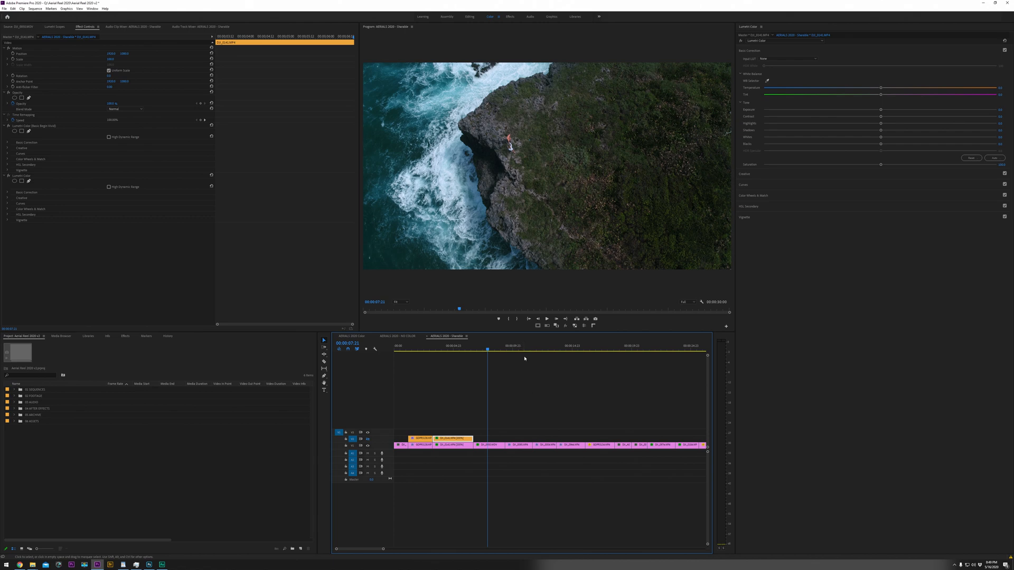
left_click_drag(517, 349, 538, 371)
Compare the dune buggy shot with effects bypassed and enabled, and play the dune footage full screen
left_click(566, 326)
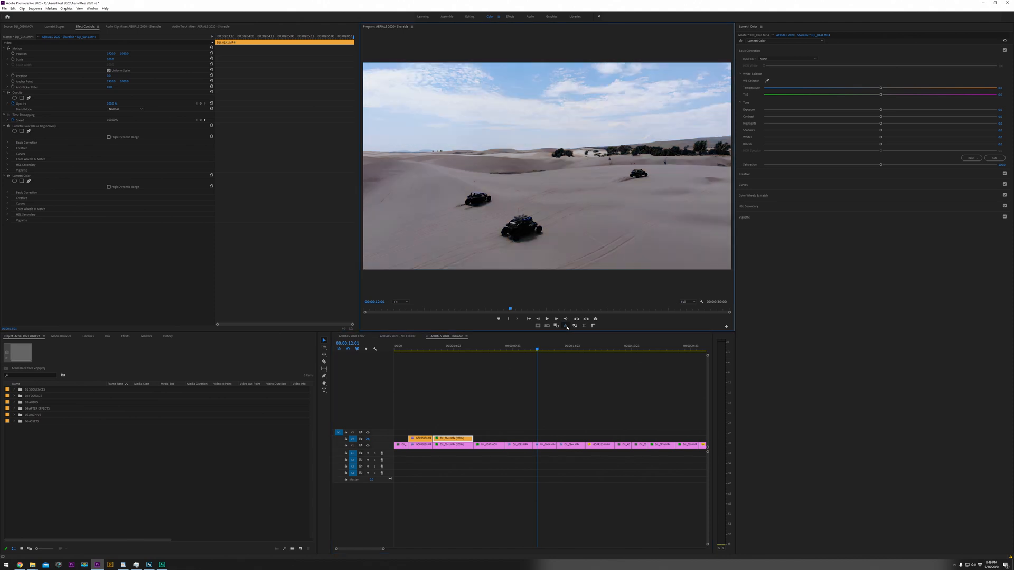
left_click(566, 326)
left_click(565, 327)
left_click(566, 326)
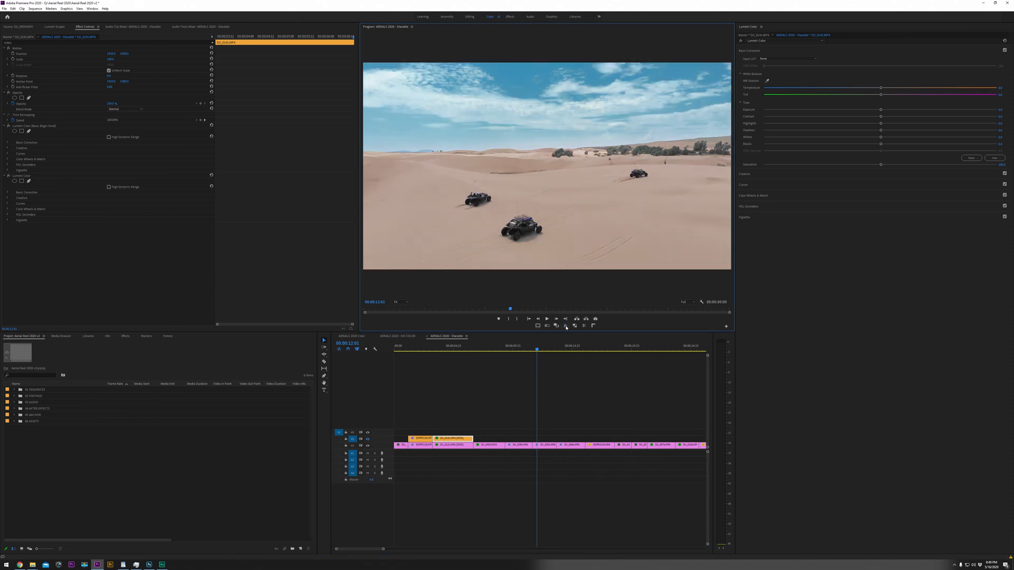
left_click(566, 327)
left_click(566, 326)
left_click(566, 327)
left_click(565, 326)
key("ctrl+grave")
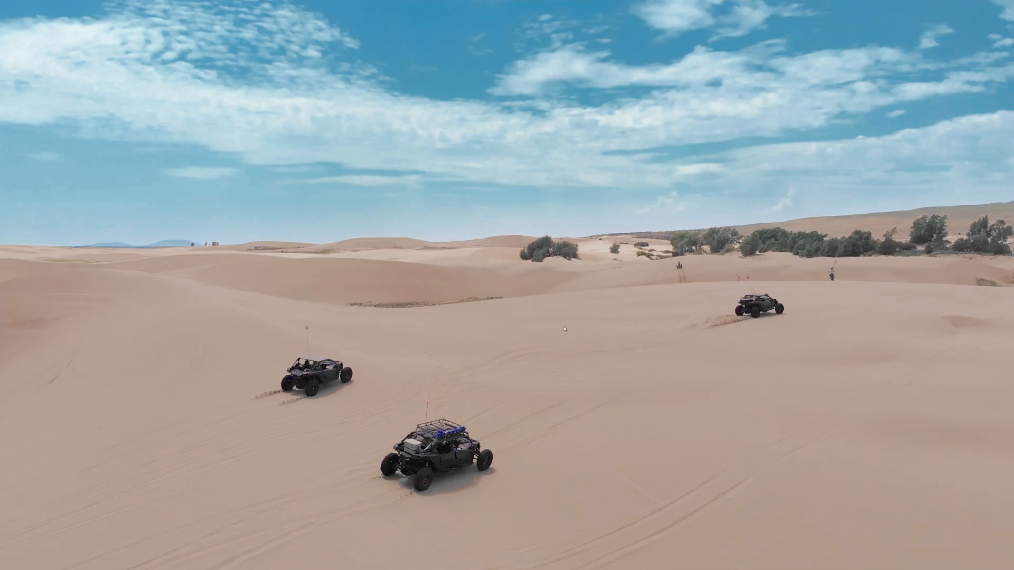
key("space")
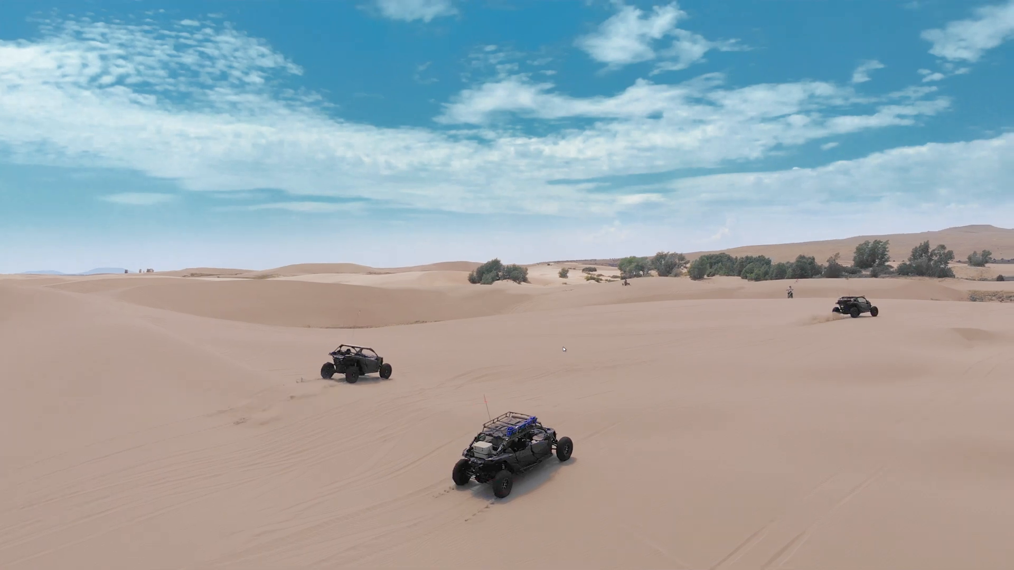
key("ctrl+grave")
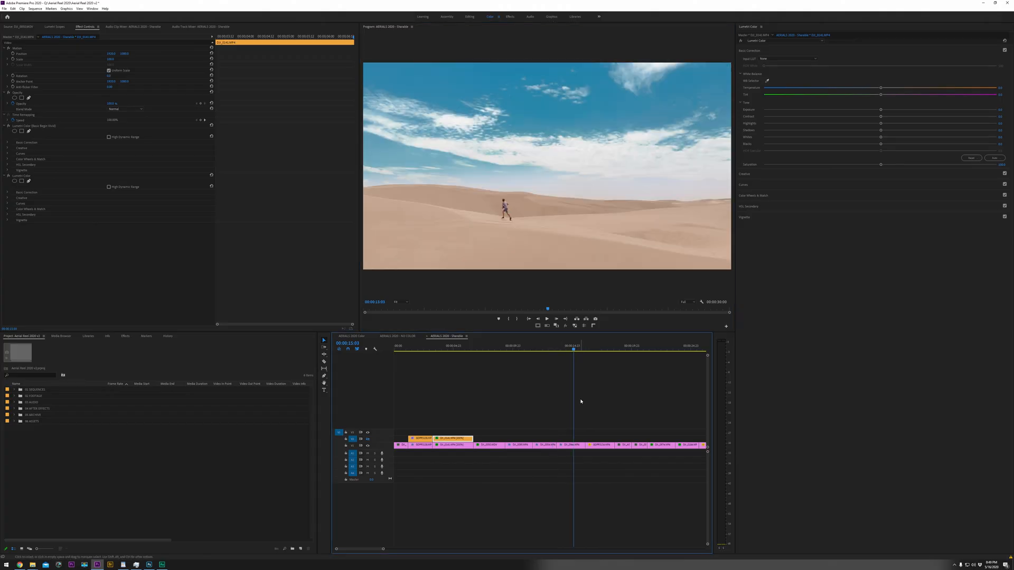